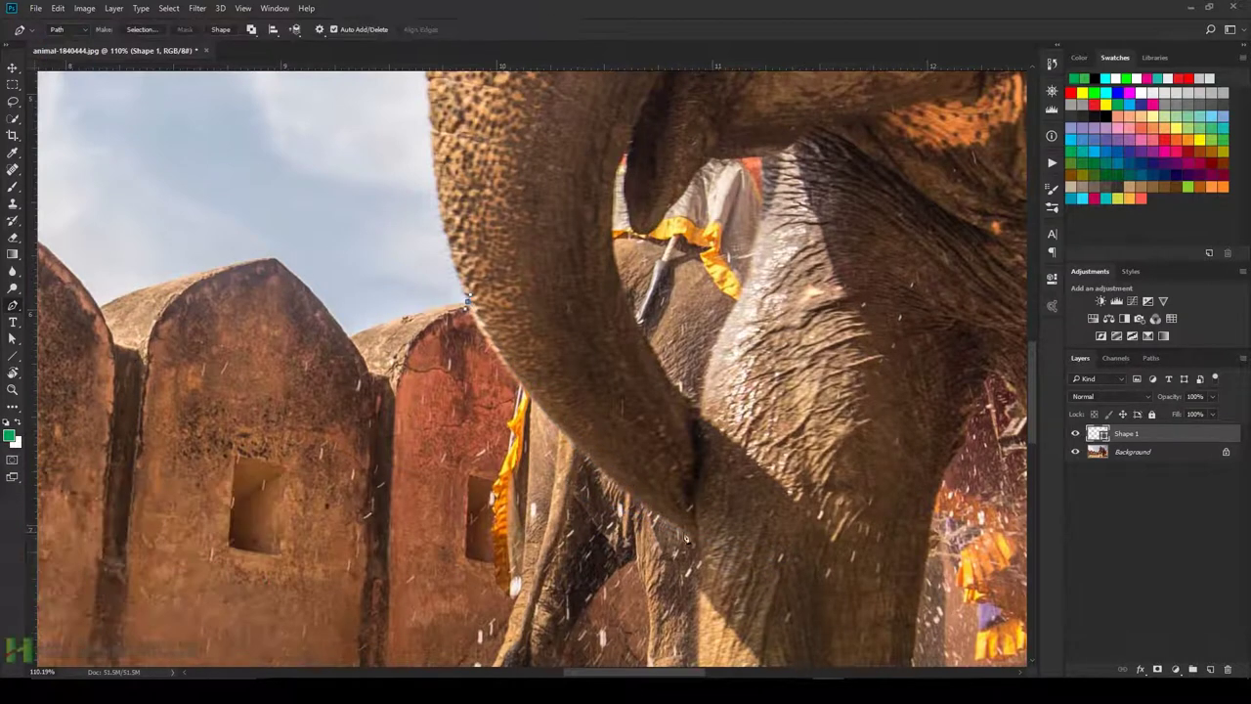
Extend the pen outline along the trunk and leg edge down to the elephant's foot.
left_click(862, 633)
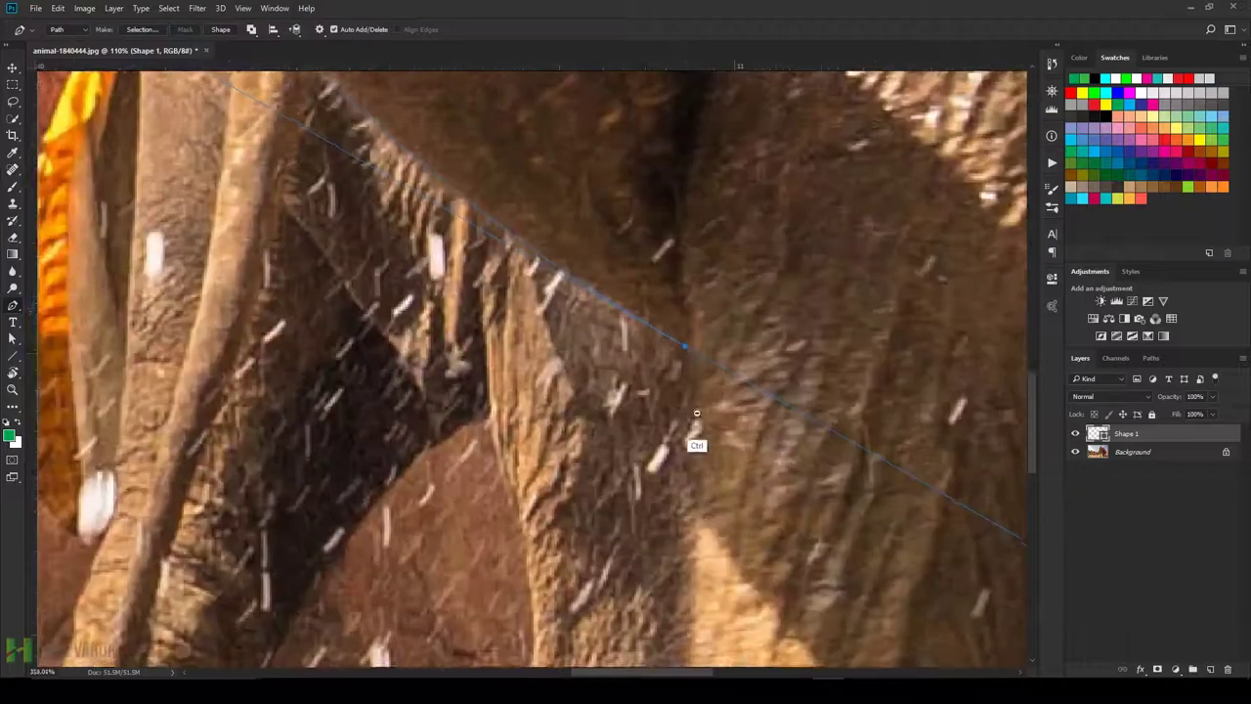
scroll(695, 433, "up", 5)
scroll(681, 348, "down", 5)
scroll(586, 430, "up", 1)
scroll(587, 433, "up", 1)
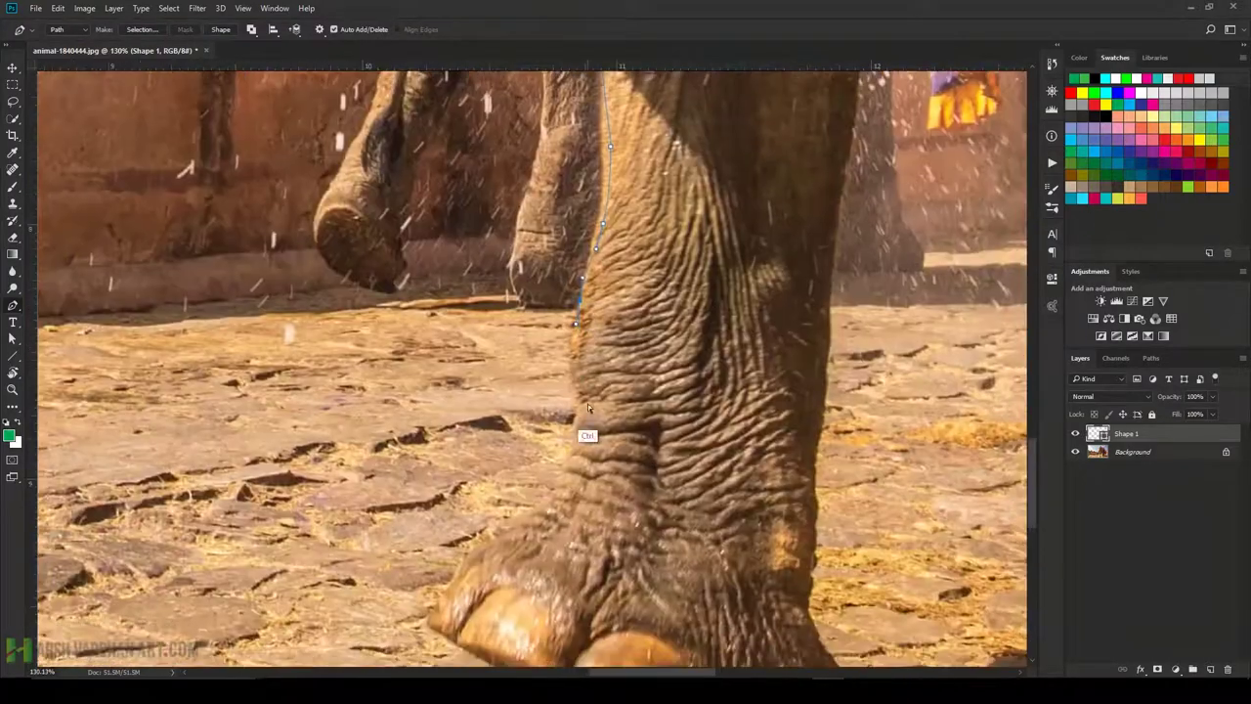
scroll(440, 503, "up", 1)
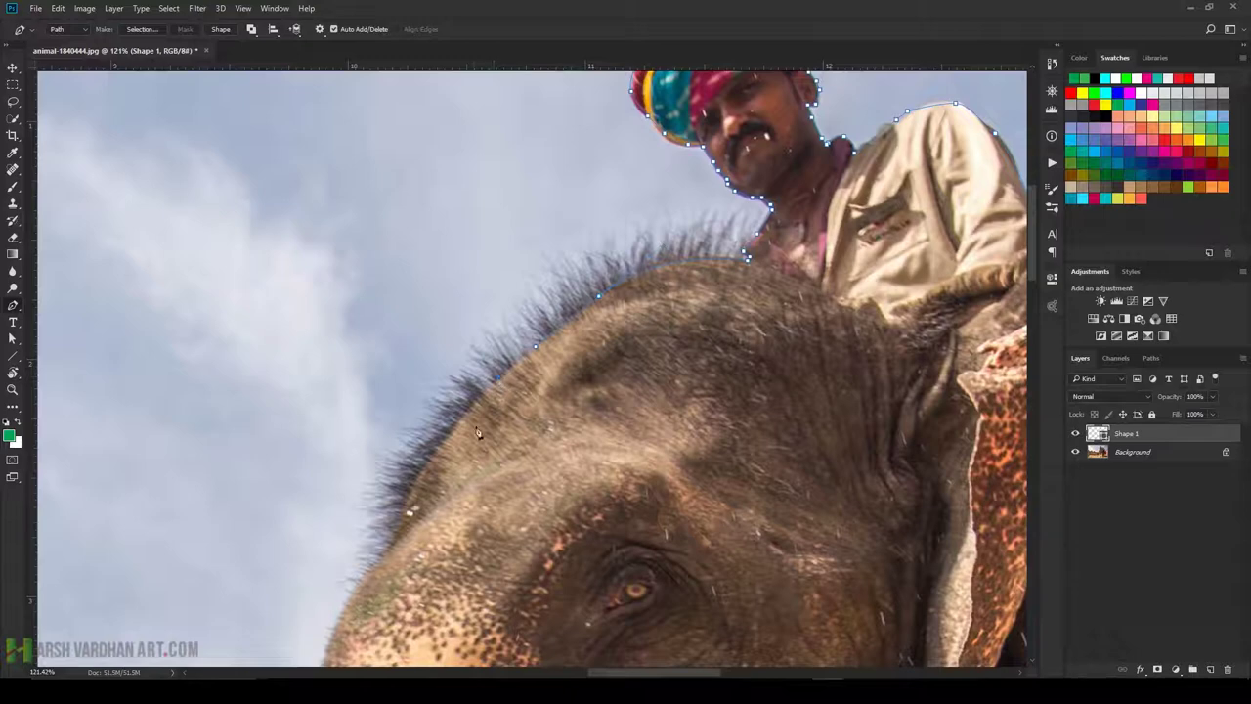
Trace the outline around the head and down the trunk's left edge.
scroll(478, 433, "down", 3)
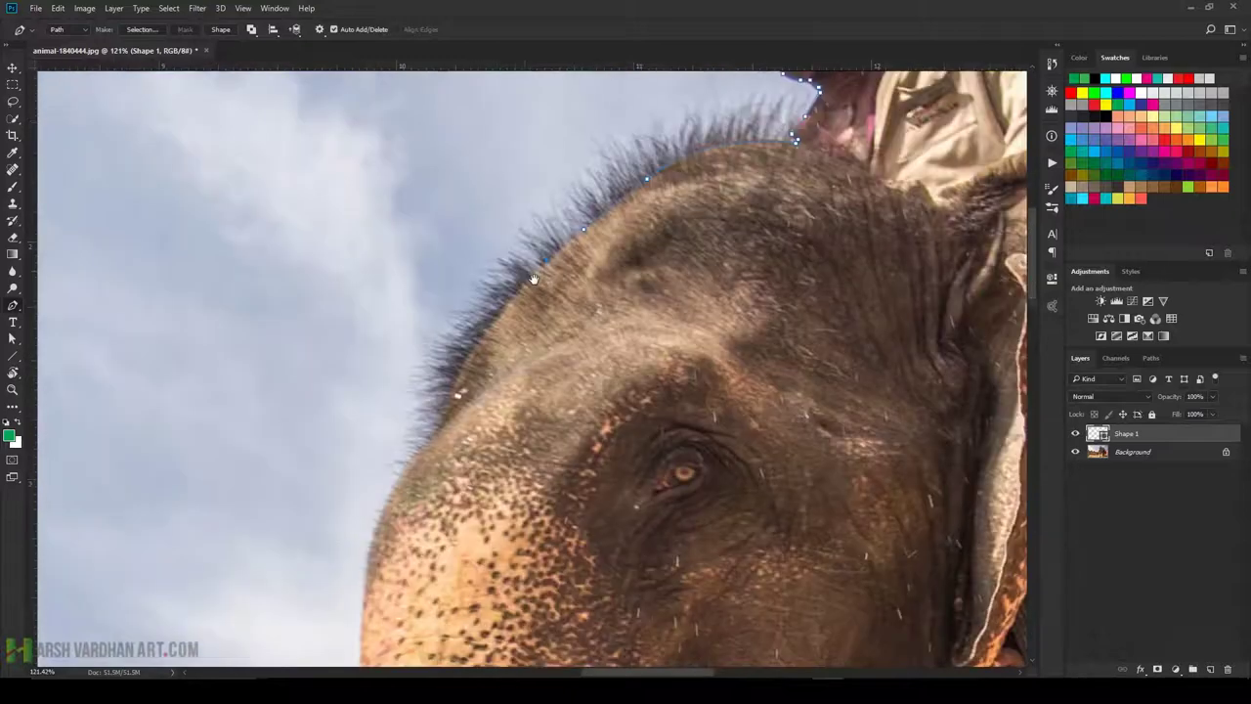
scroll(487, 344, "down", 1)
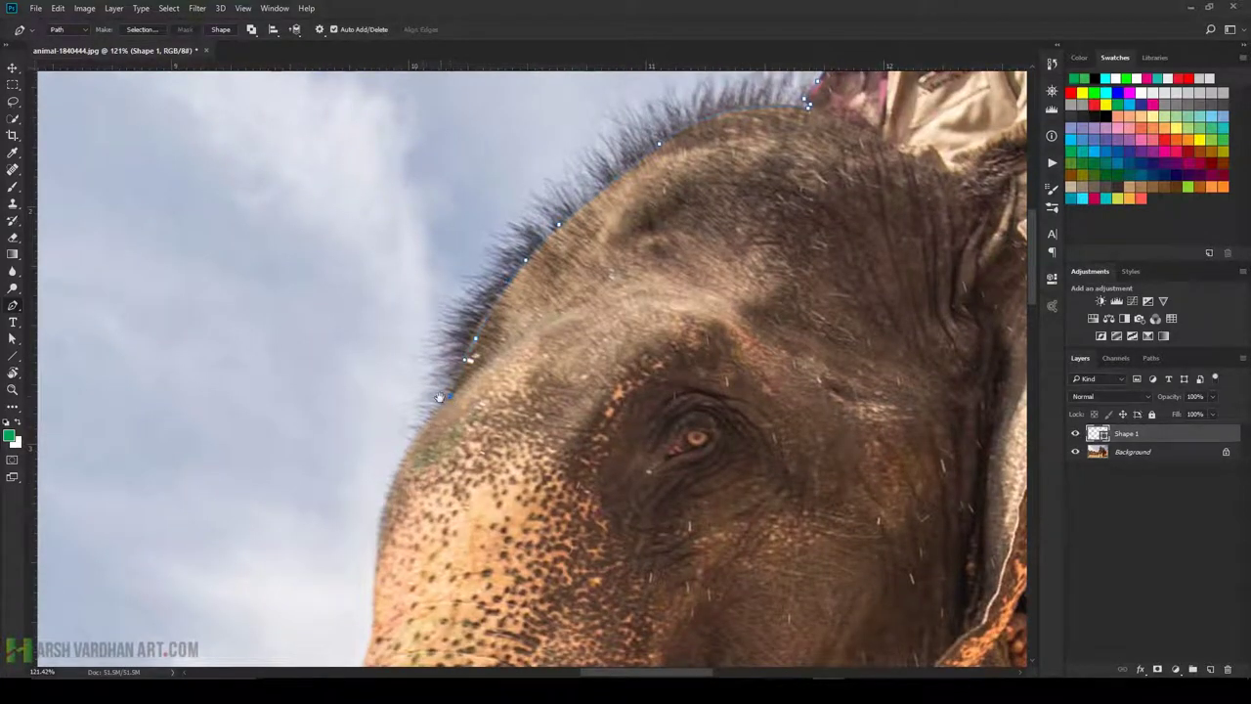
left_click_drag(438, 397, 485, 208)
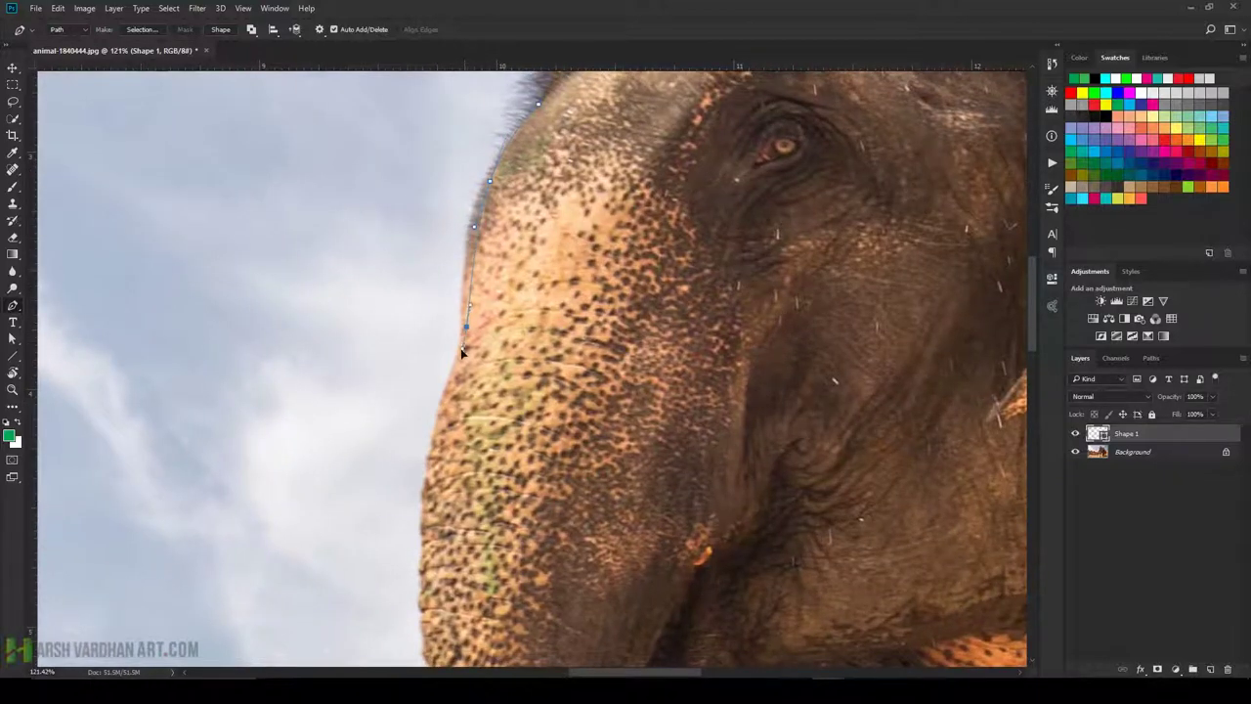
left_click_drag(464, 367, 479, 273)
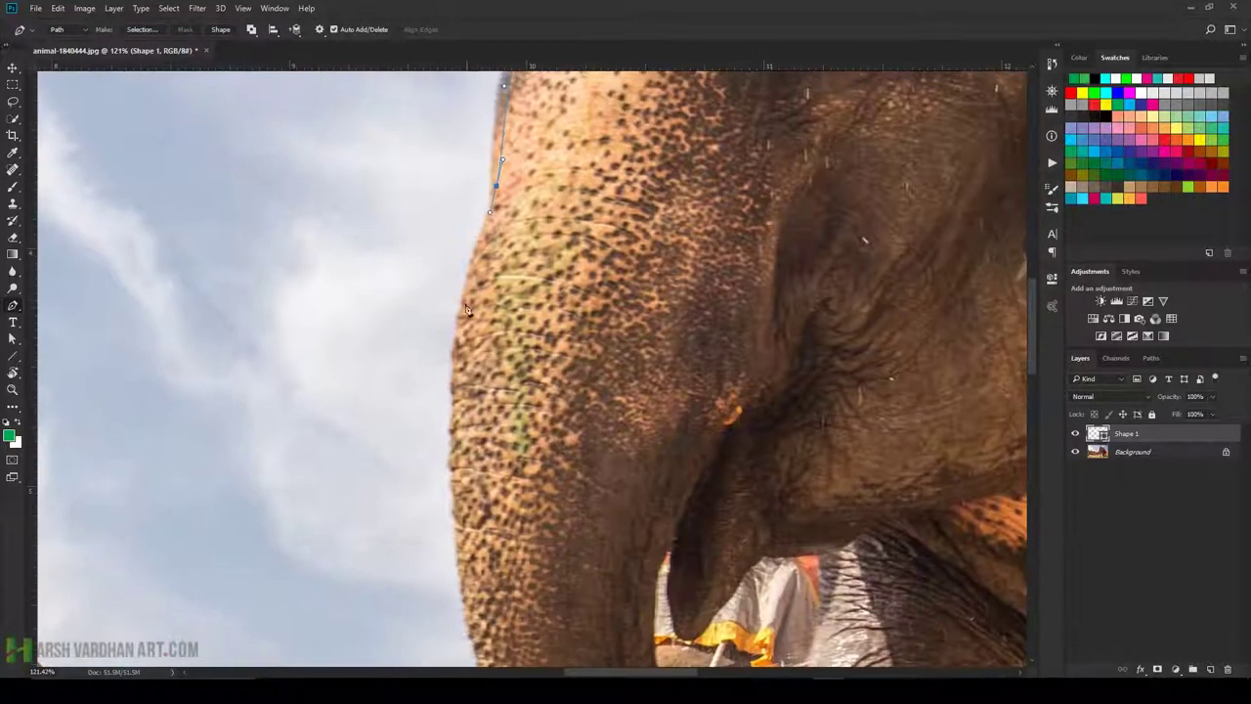
left_click_drag(467, 353, 444, 341)
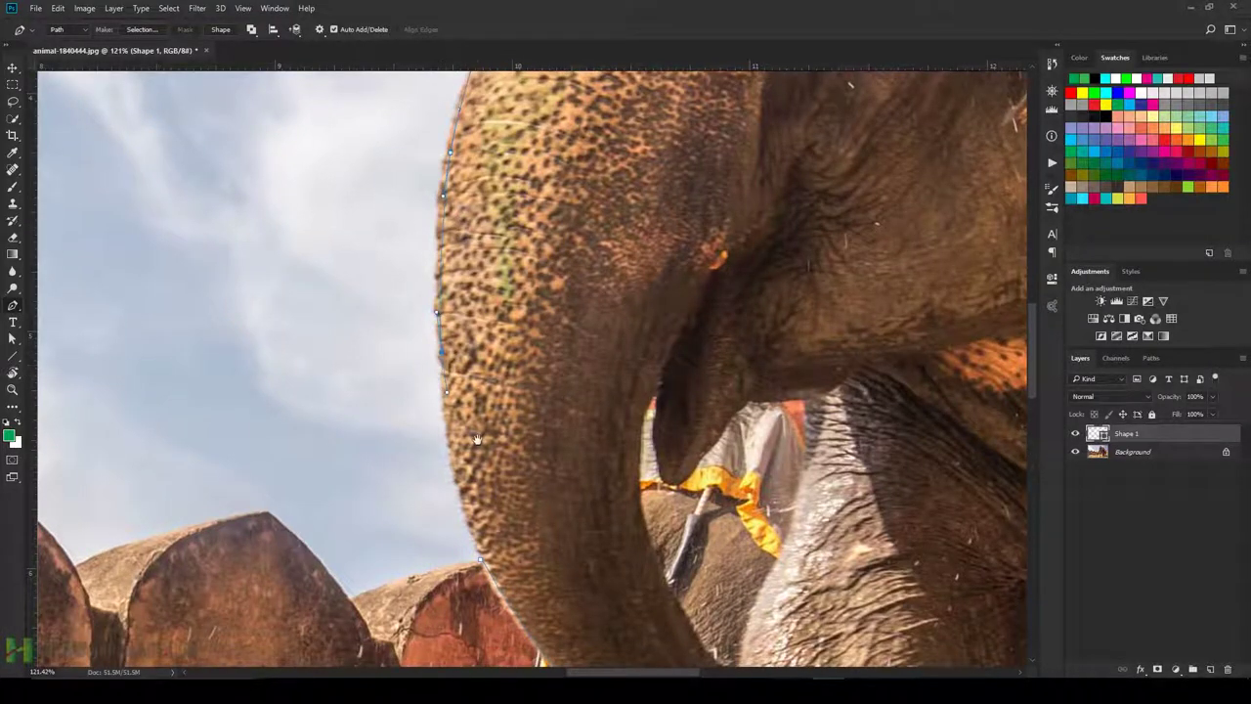
left_click_drag(477, 439, 459, 297)
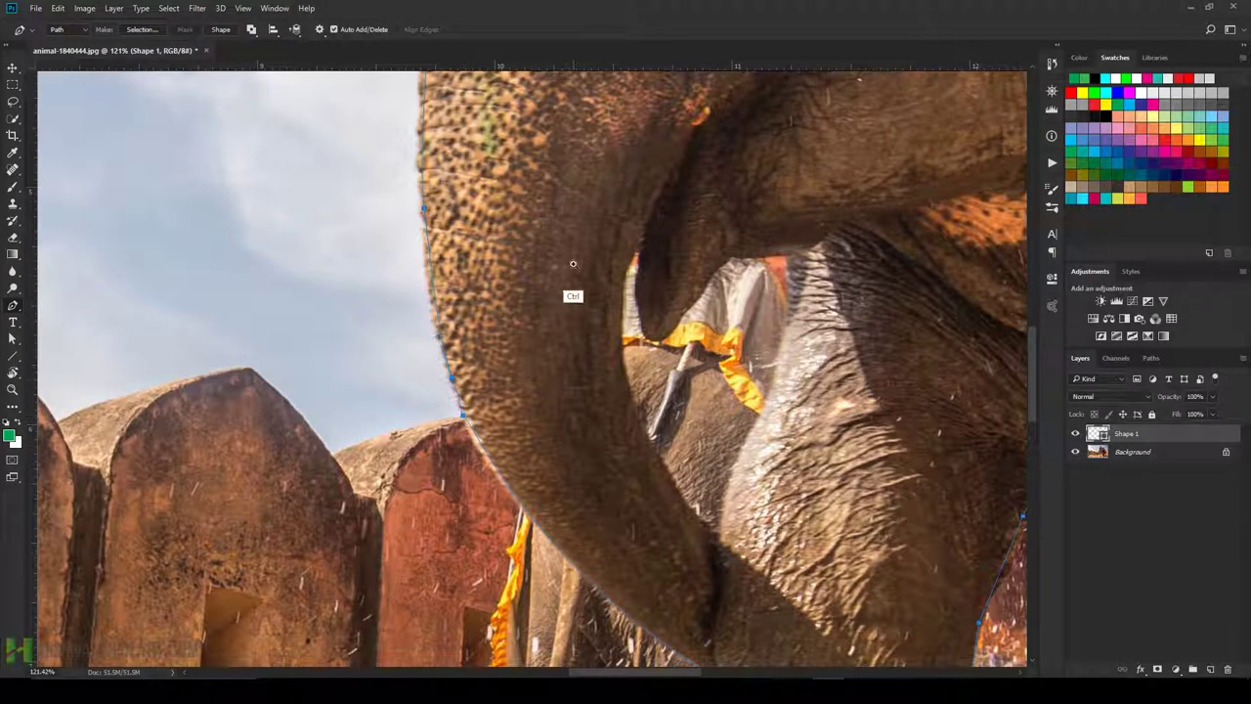
scroll(573, 288, "down", 5)
scroll(604, 301, "up", 5)
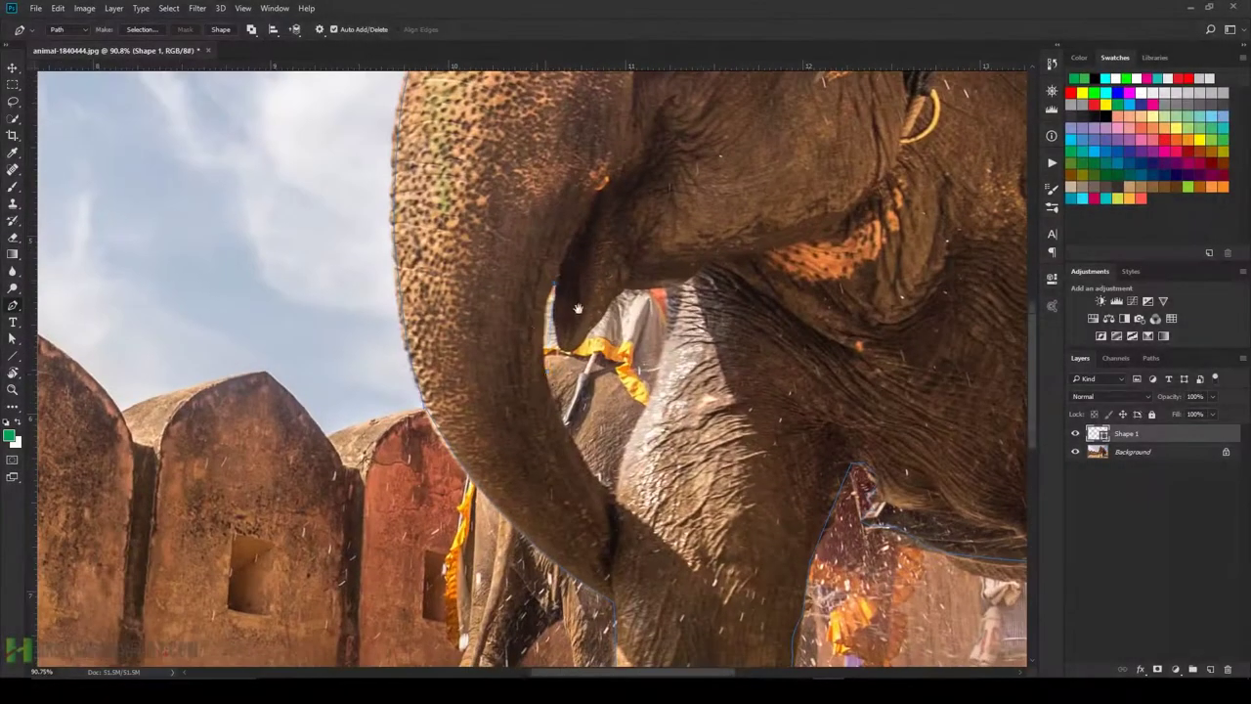
left_click(546, 369)
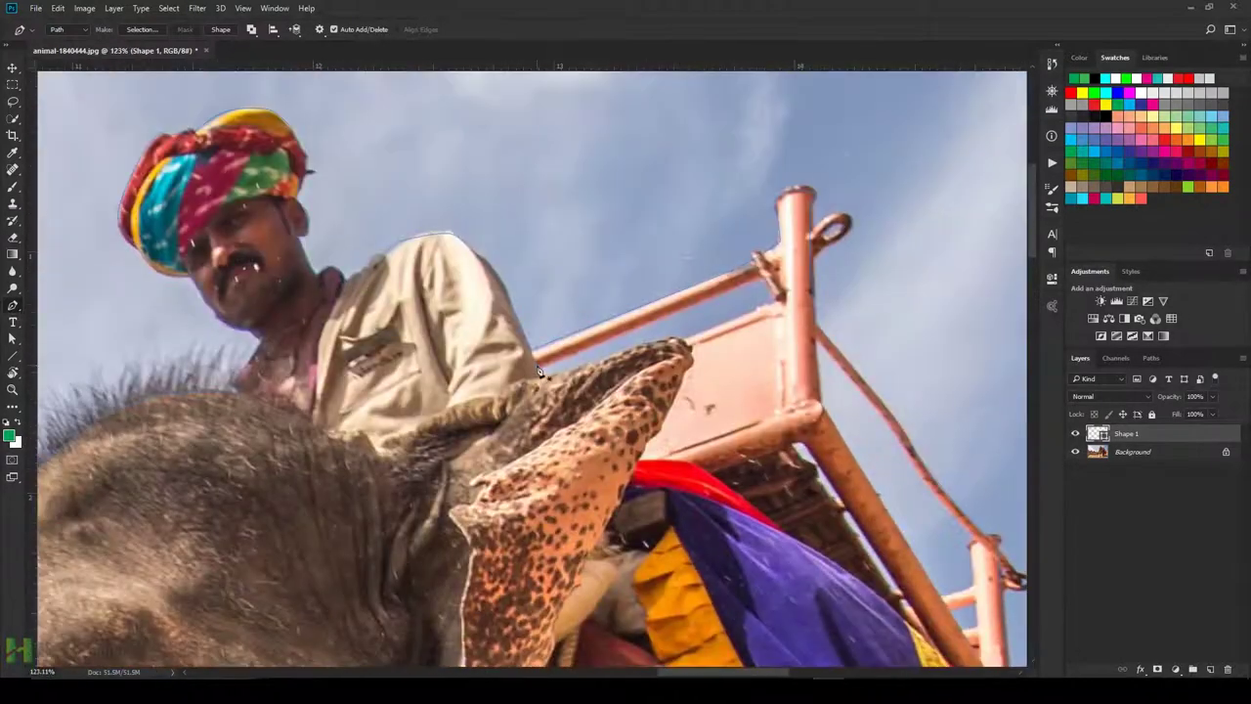
Add a curved path point along the seat's pole and fit the whole image on screen.
left_click_drag(752, 374, 767, 393)
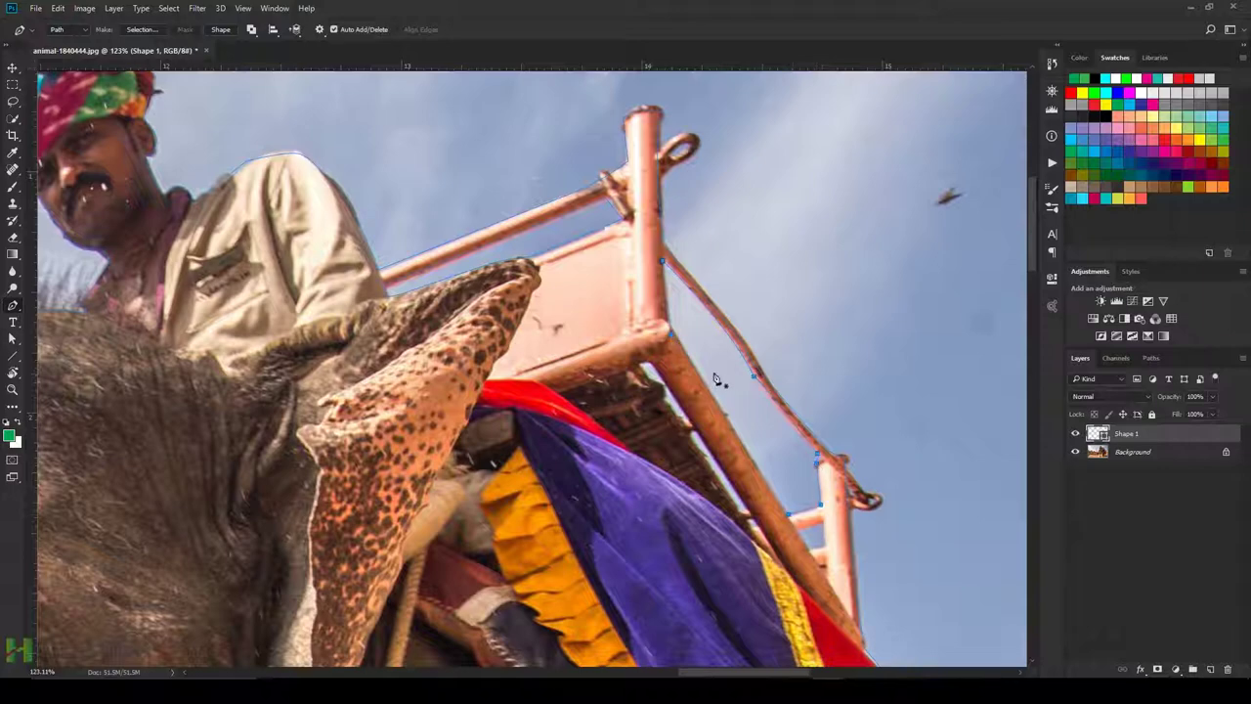
scroll(715, 379, "up", 3)
right_click(590, 275)
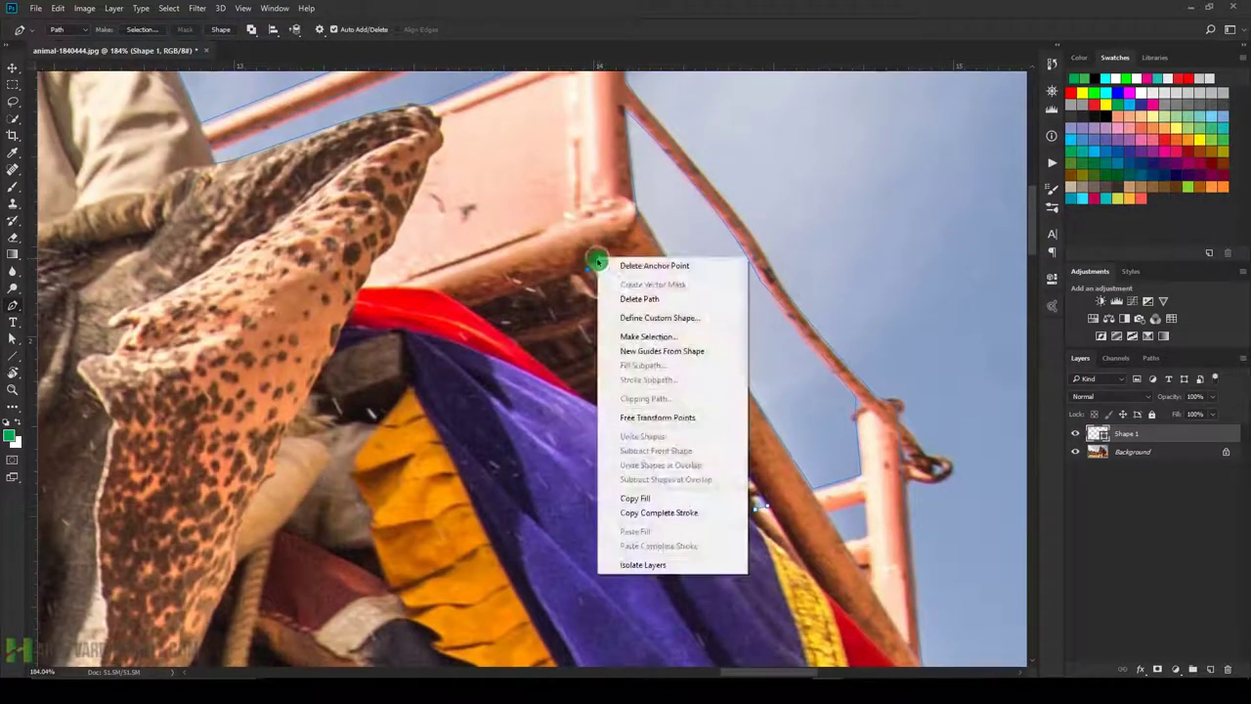
key("Escape")
scroll(746, 224, "up", 2)
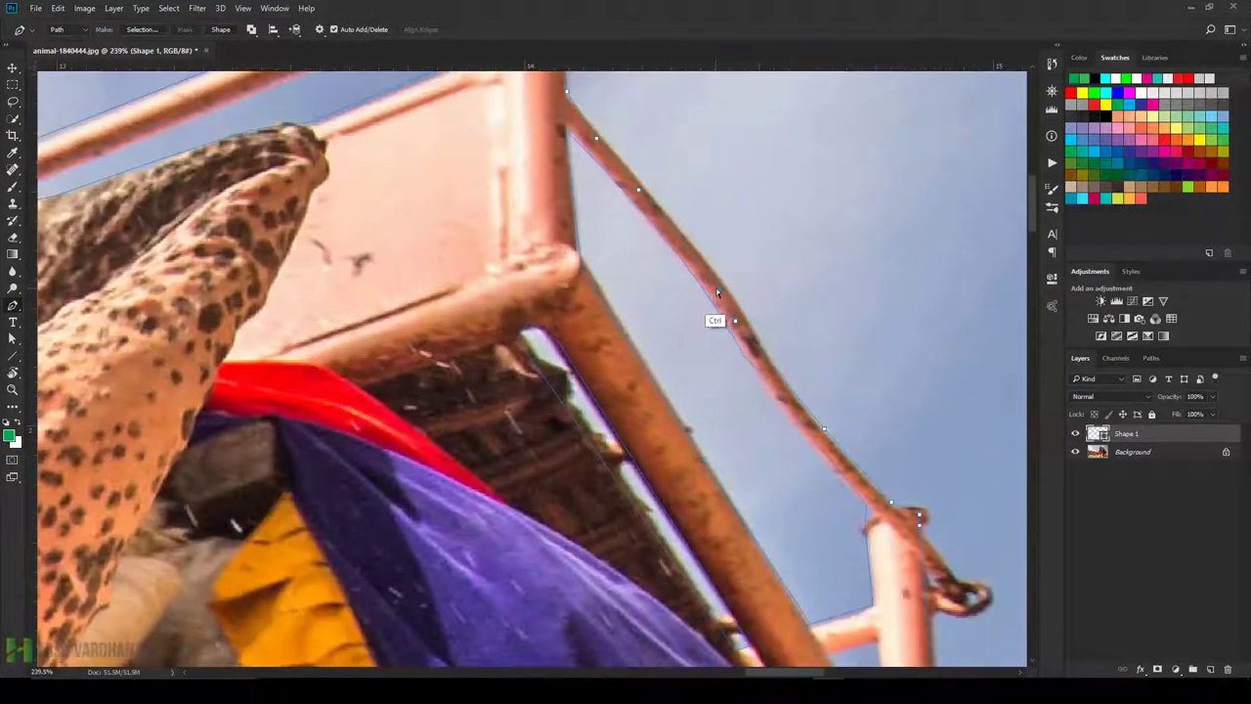
key("ctrl+0")
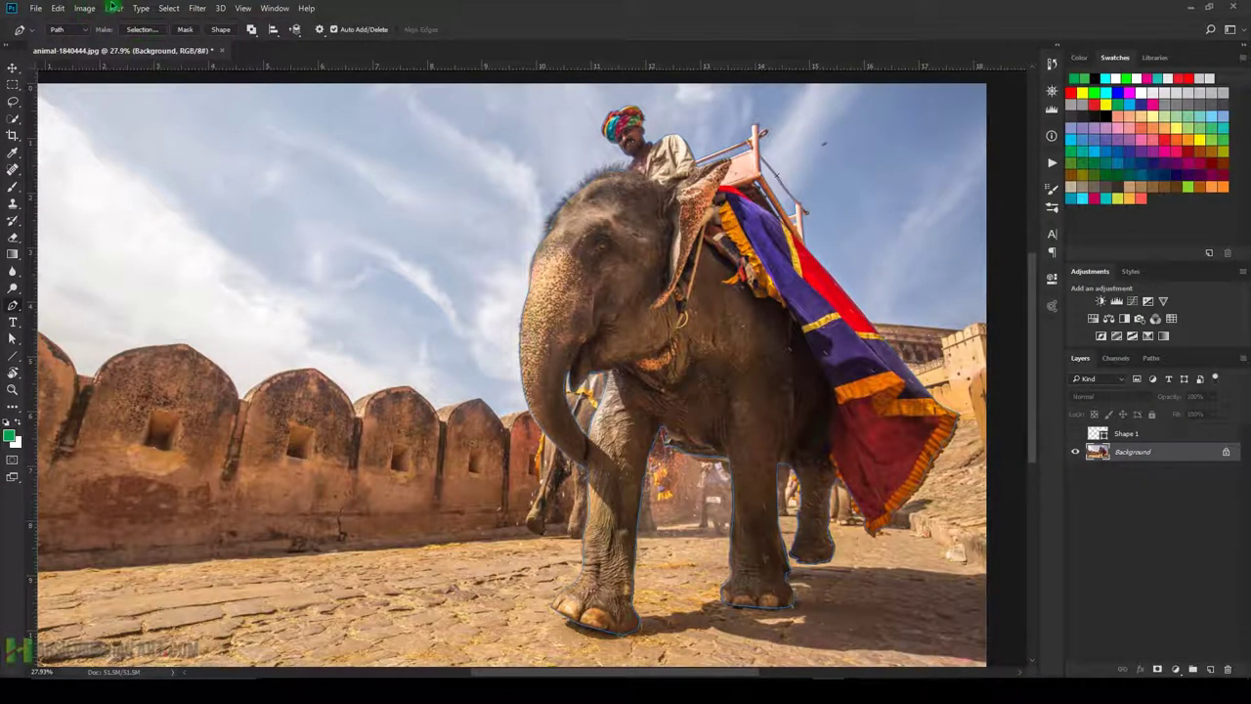
Apply the traced path as a vector mask with Layer > Vector Mask > Current Path, then zoom out.
left_click(114, 8)
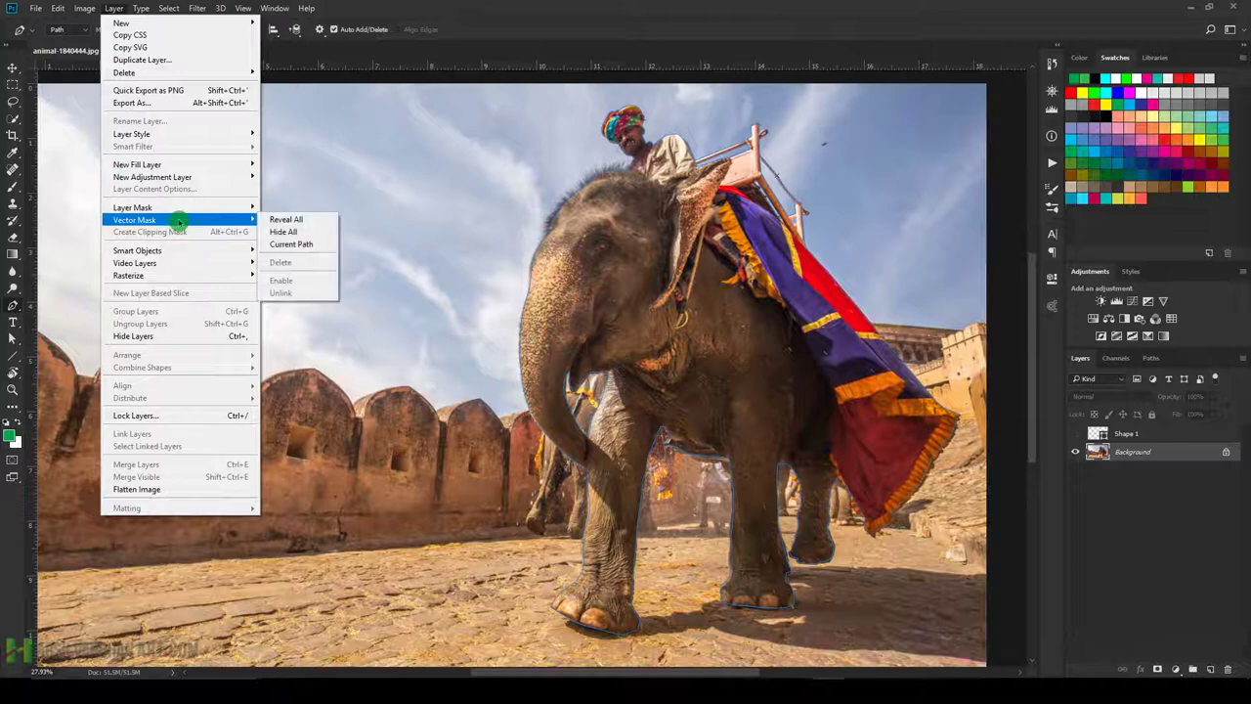
mouse_move(134, 220)
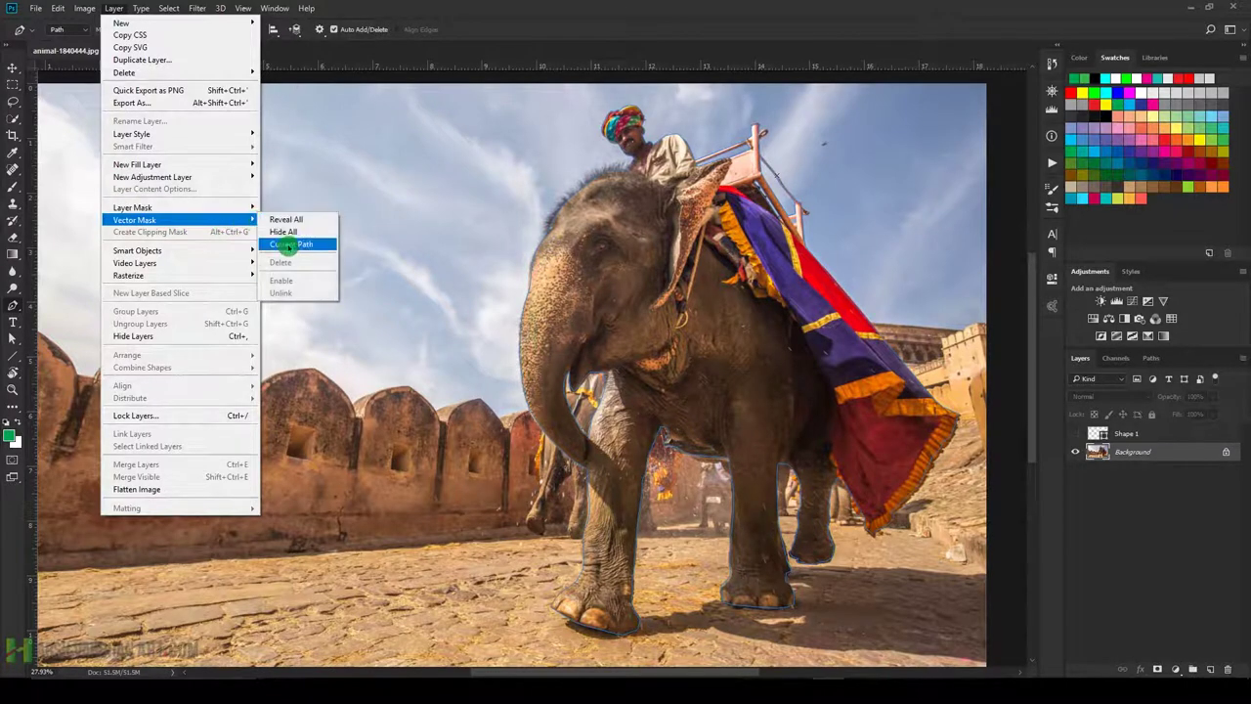
left_click(285, 244)
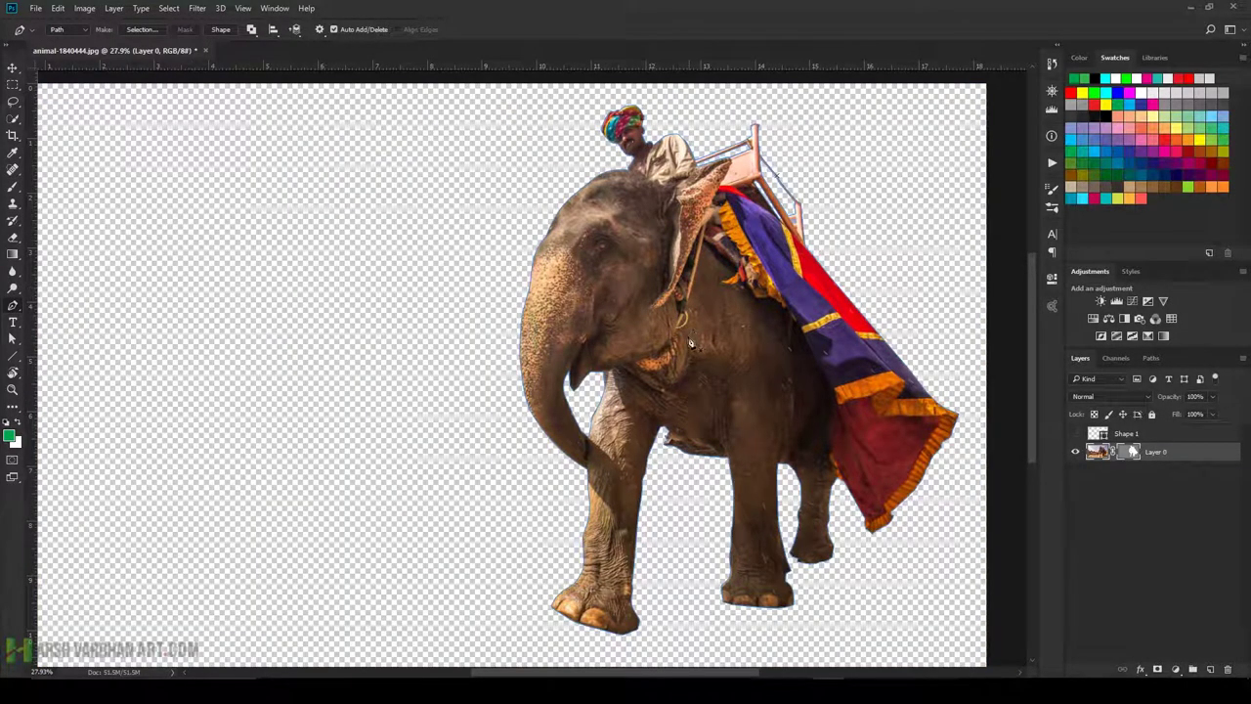
scroll(755, 354, "down", 5)
scroll(755, 353, "up", 3)
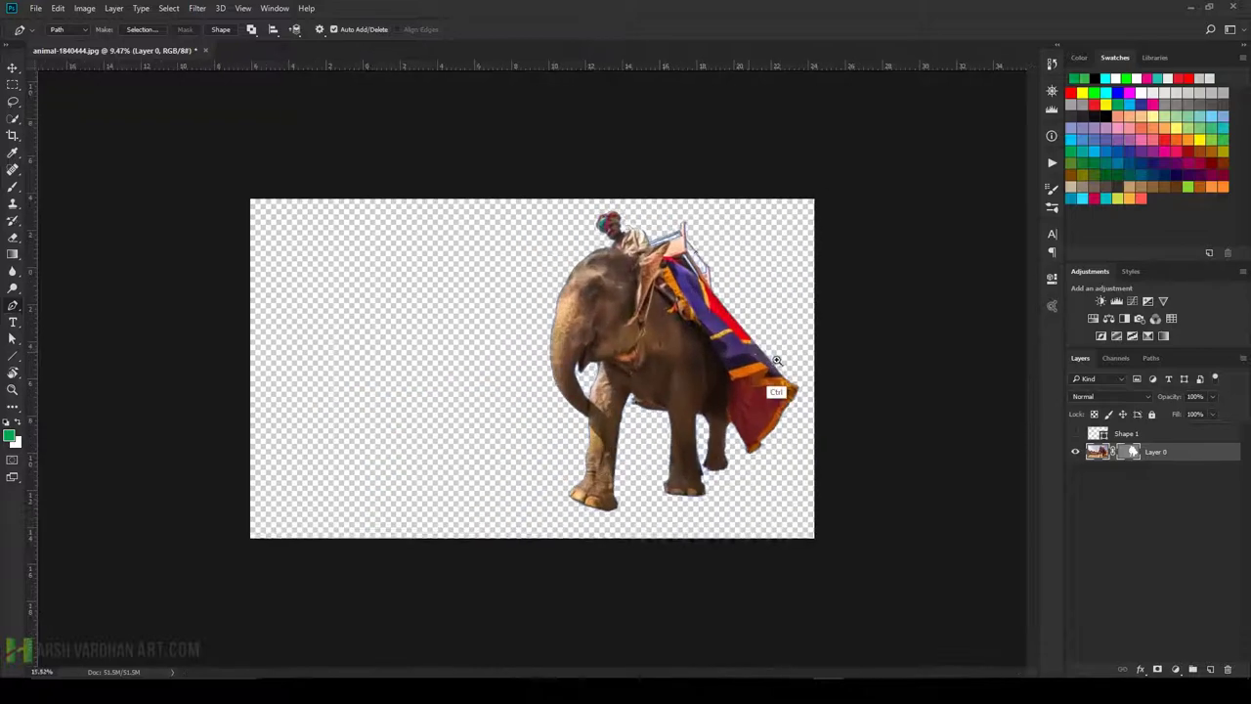
scroll(776, 361, "up", 1)
scroll(776, 362, "up", 2)
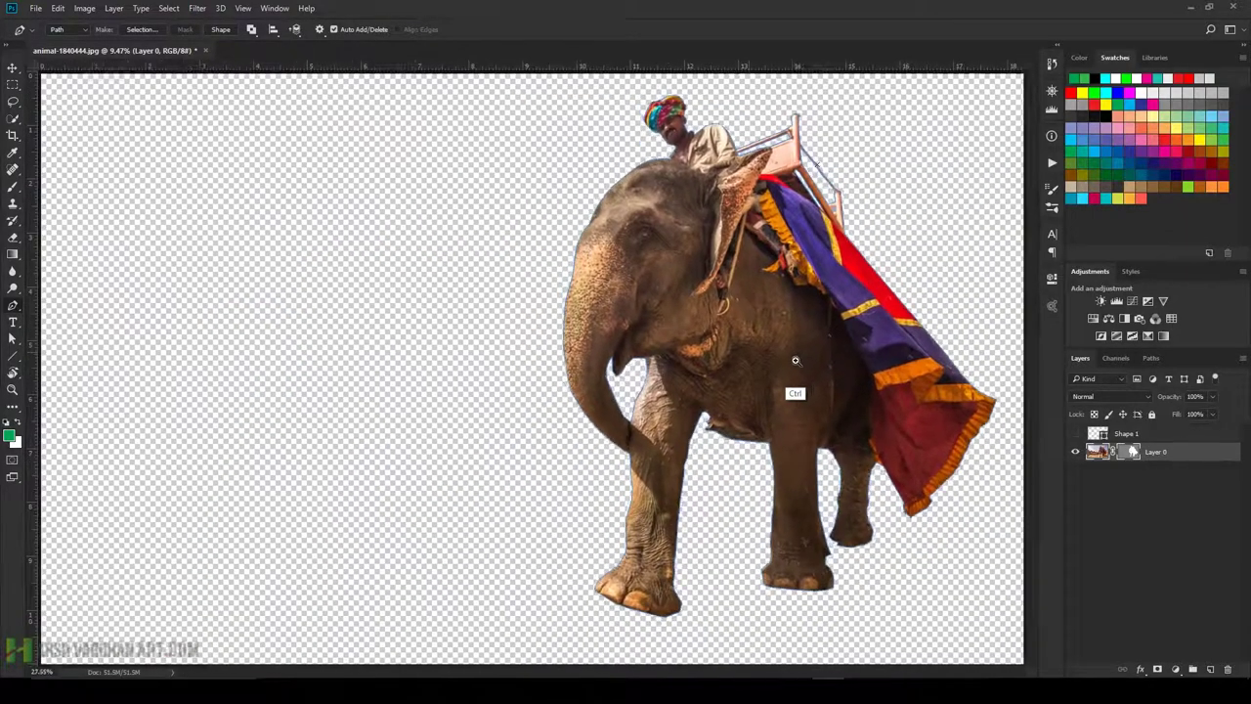
scroll(772, 362, "down", 1)
scroll(770, 363, "down", 1)
key("ctrl+minus")
key("ctrl+minus")
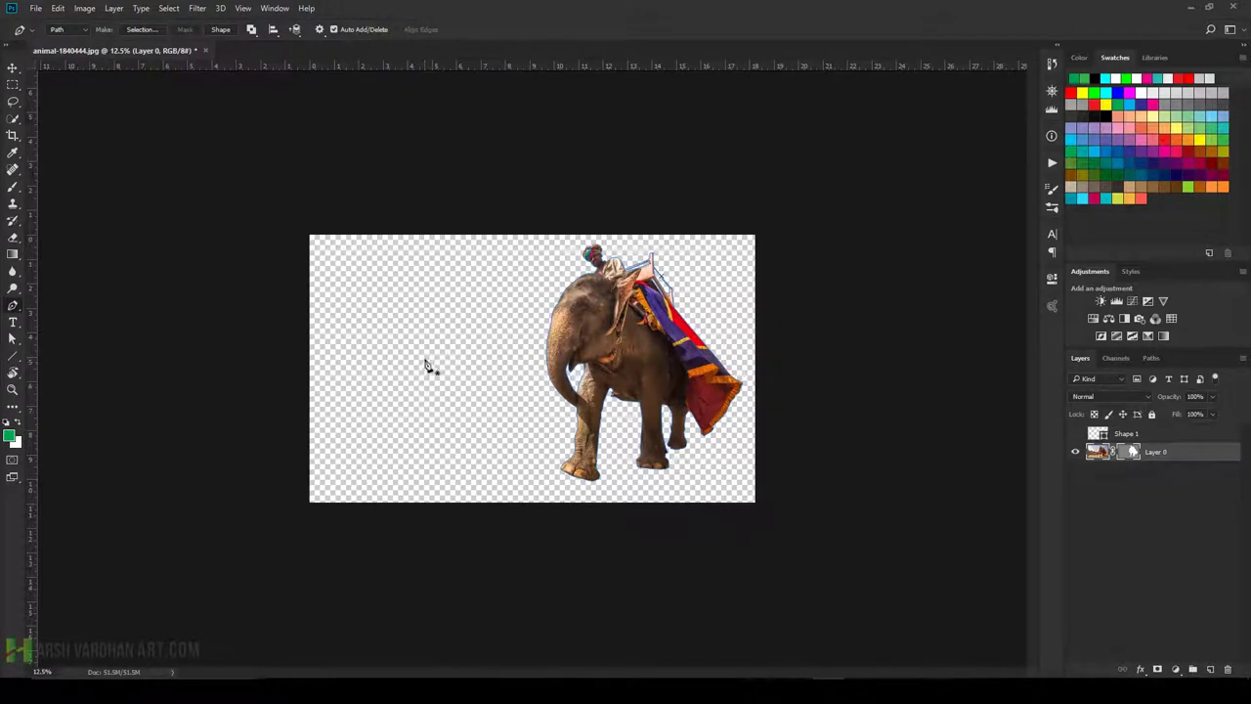
Crop off the empty transparent left side so the canvas frames the elephant closely.
key("c")
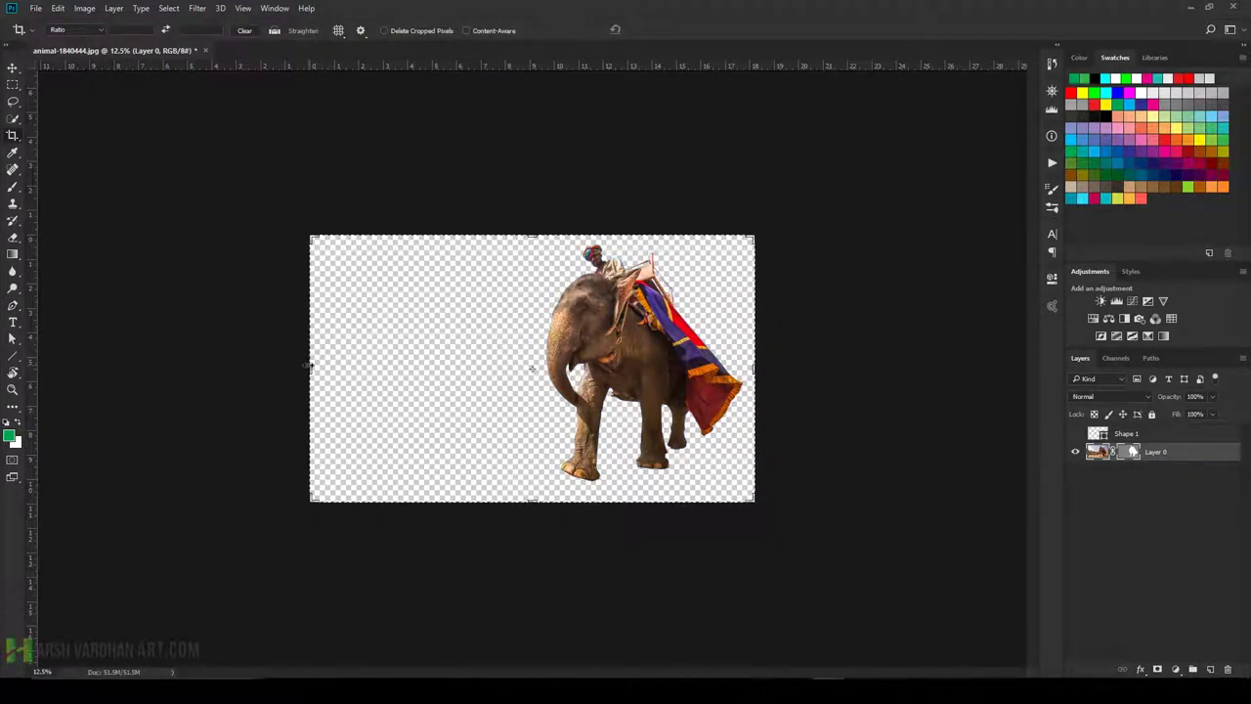
left_click_drag(307, 367, 402, 360)
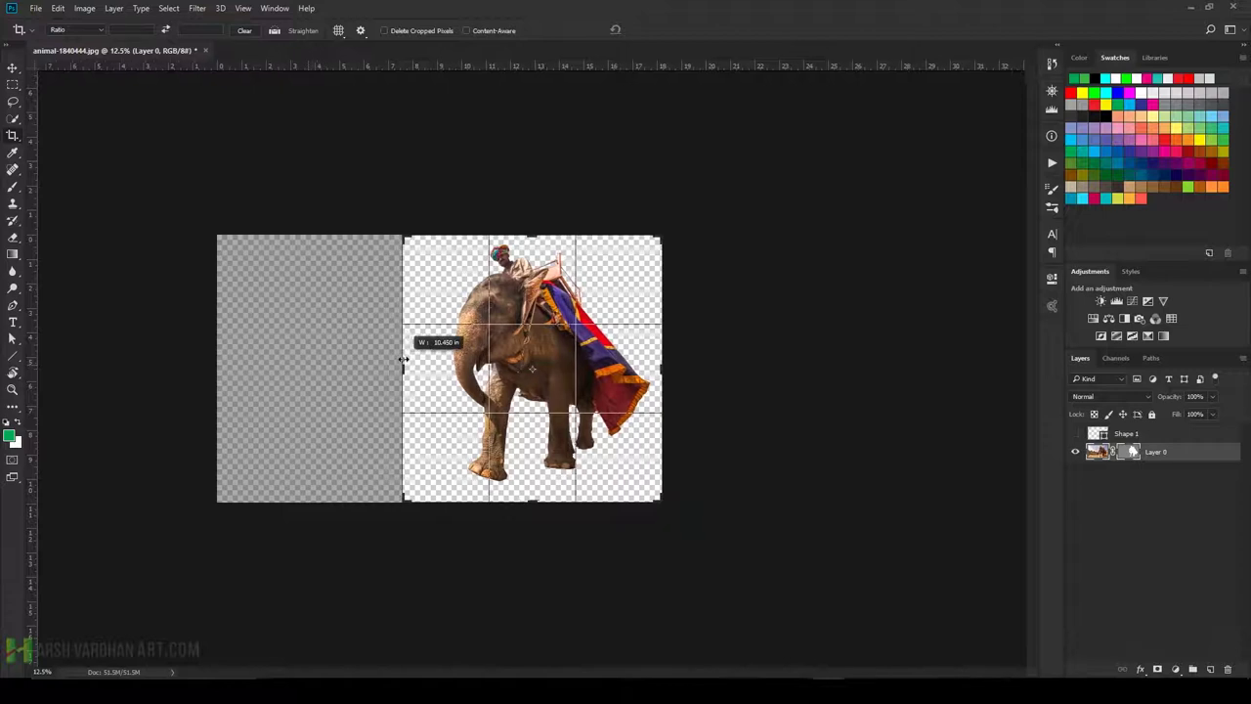
left_click_drag(402, 360, 424, 356)
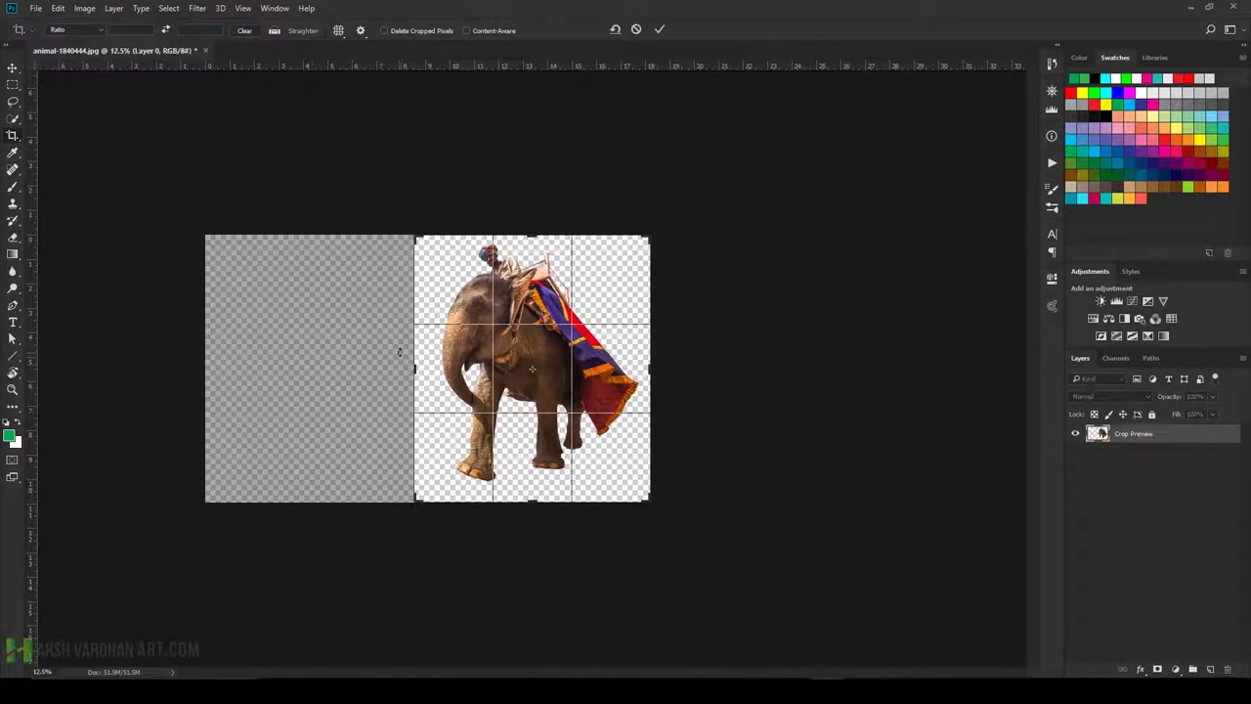
key("Return")
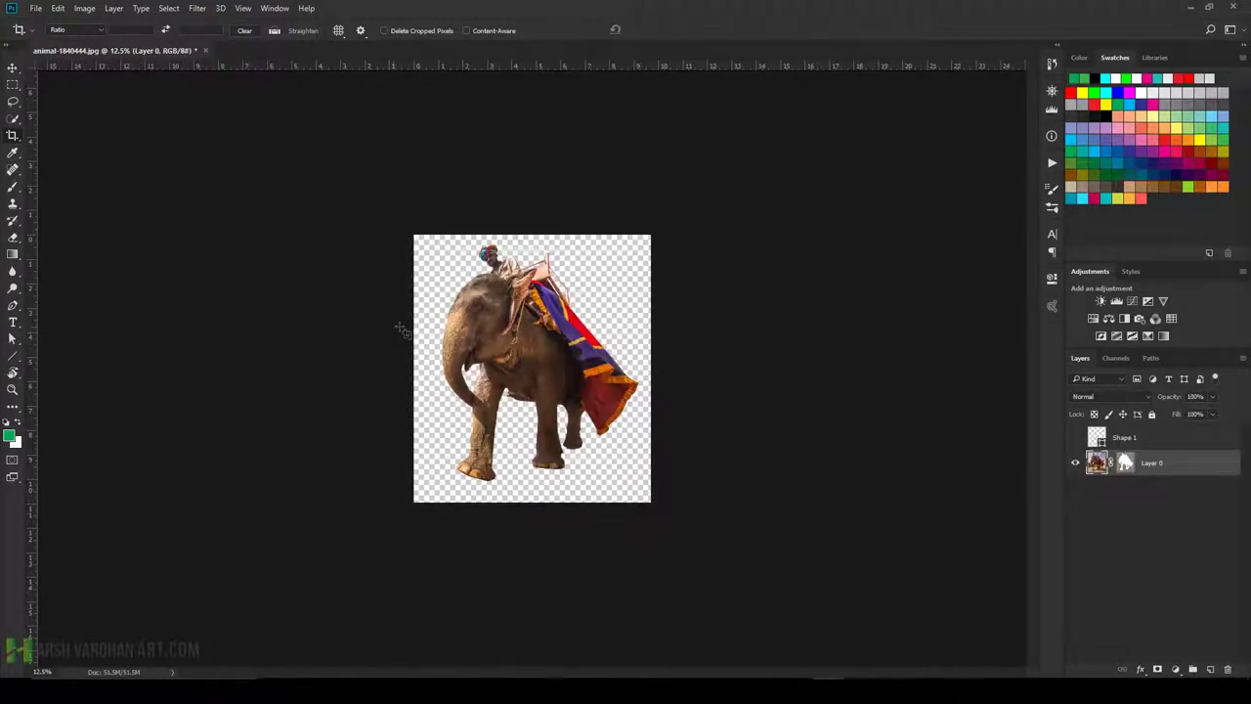
Save the cut-out as the PNG file animal-1840444.png, accepting the default PNG options.
key("ctrl+shift+s")
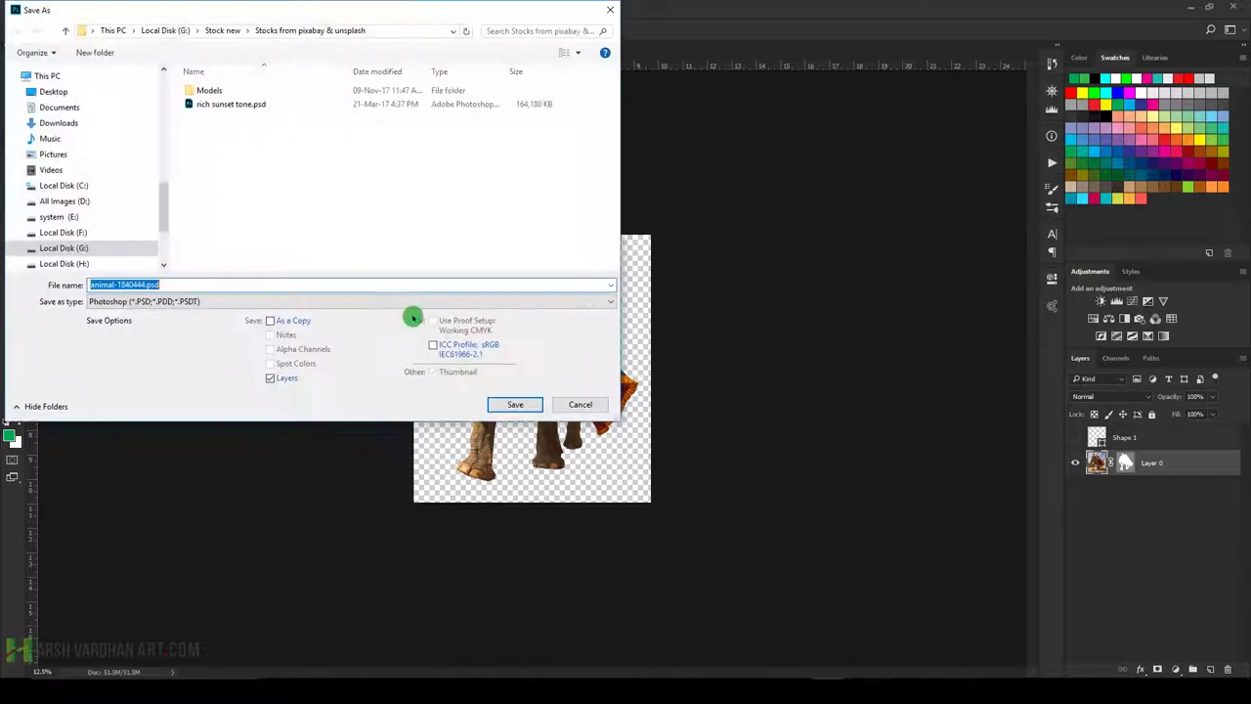
left_click(164, 205)
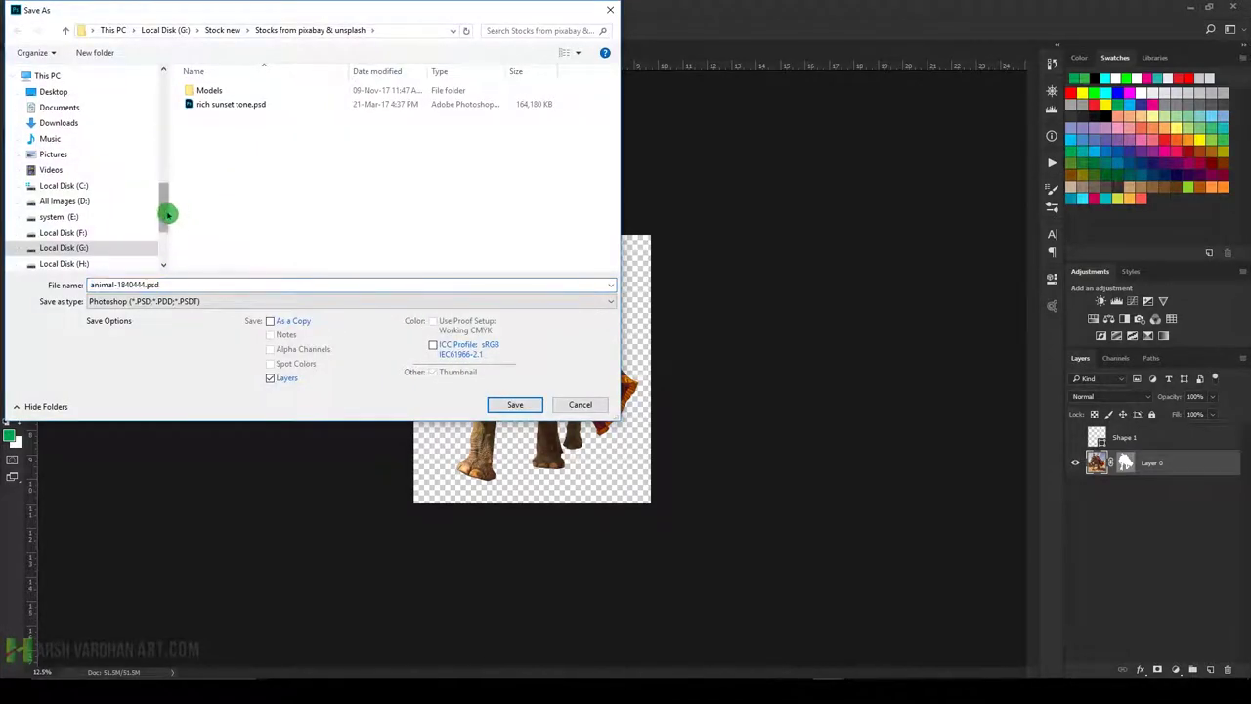
left_click(244, 281)
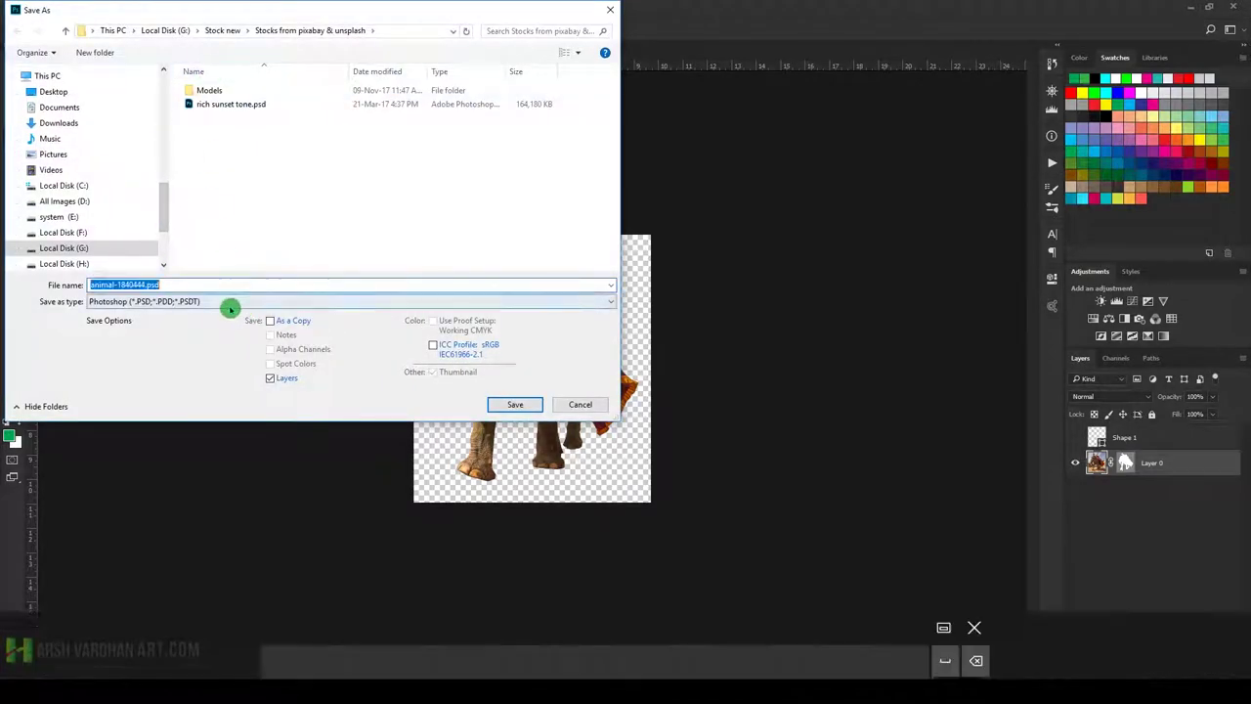
left_click(232, 302)
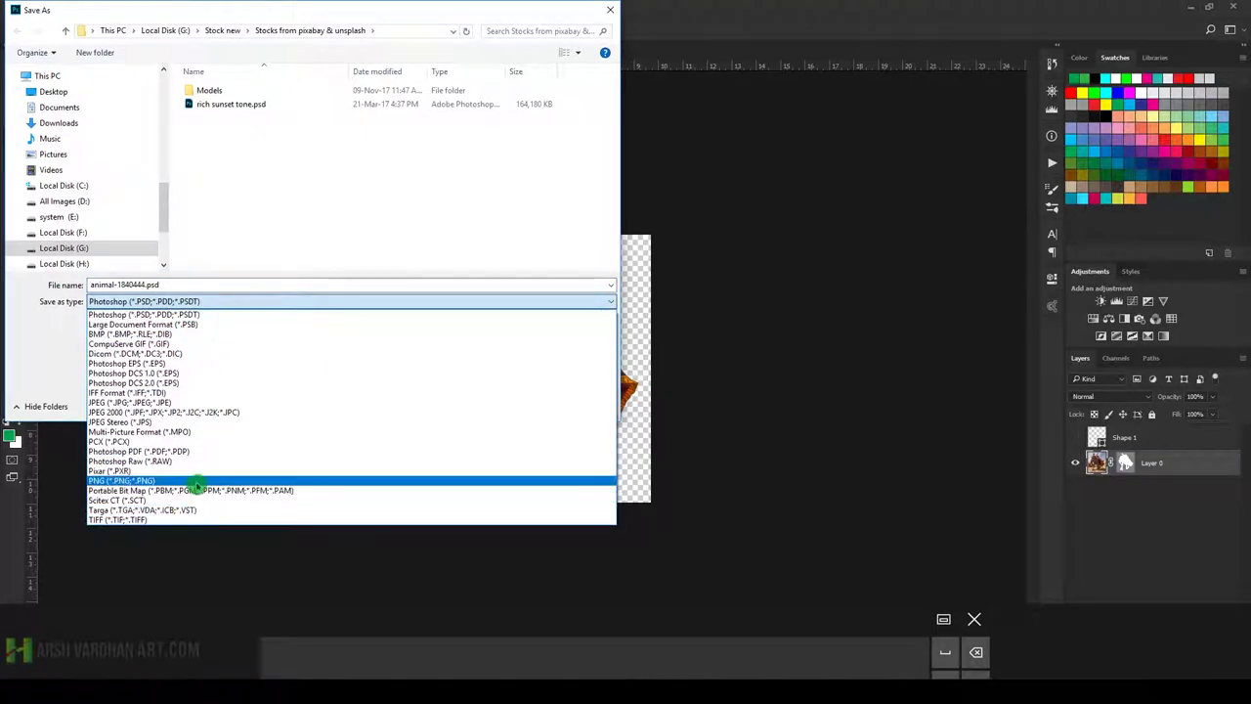
left_click(202, 480)
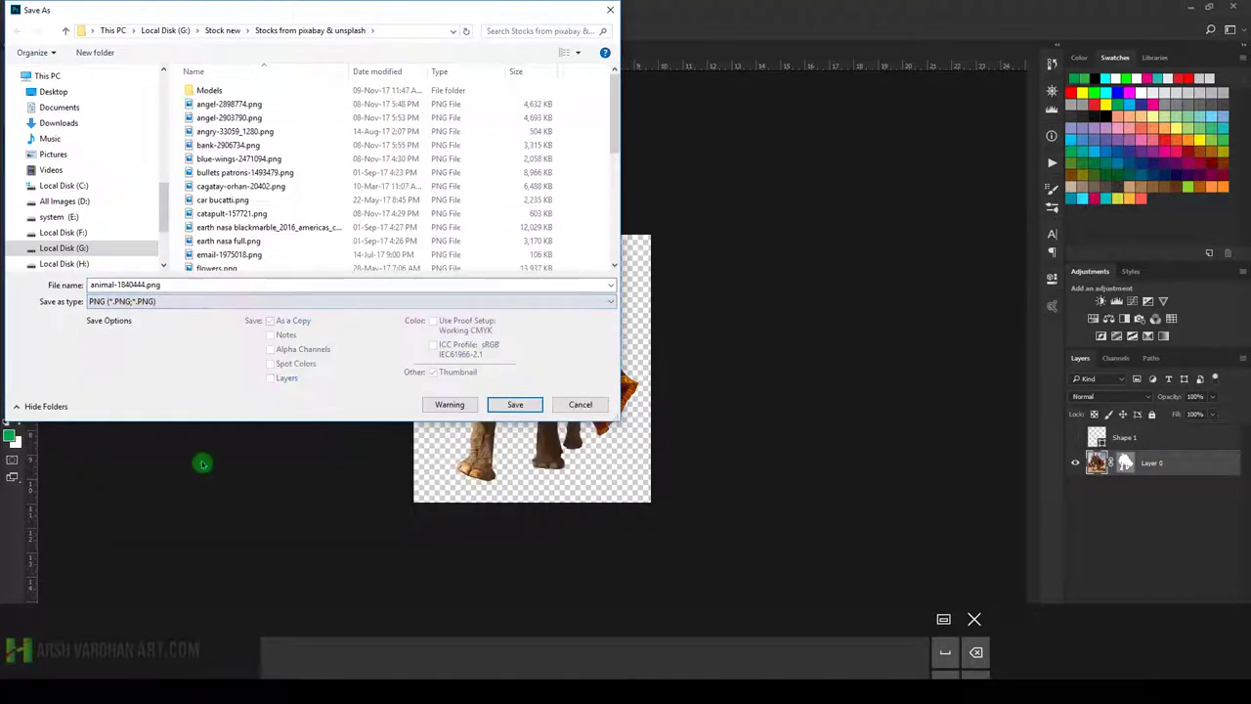
left_click(513, 404)
left_click(694, 220)
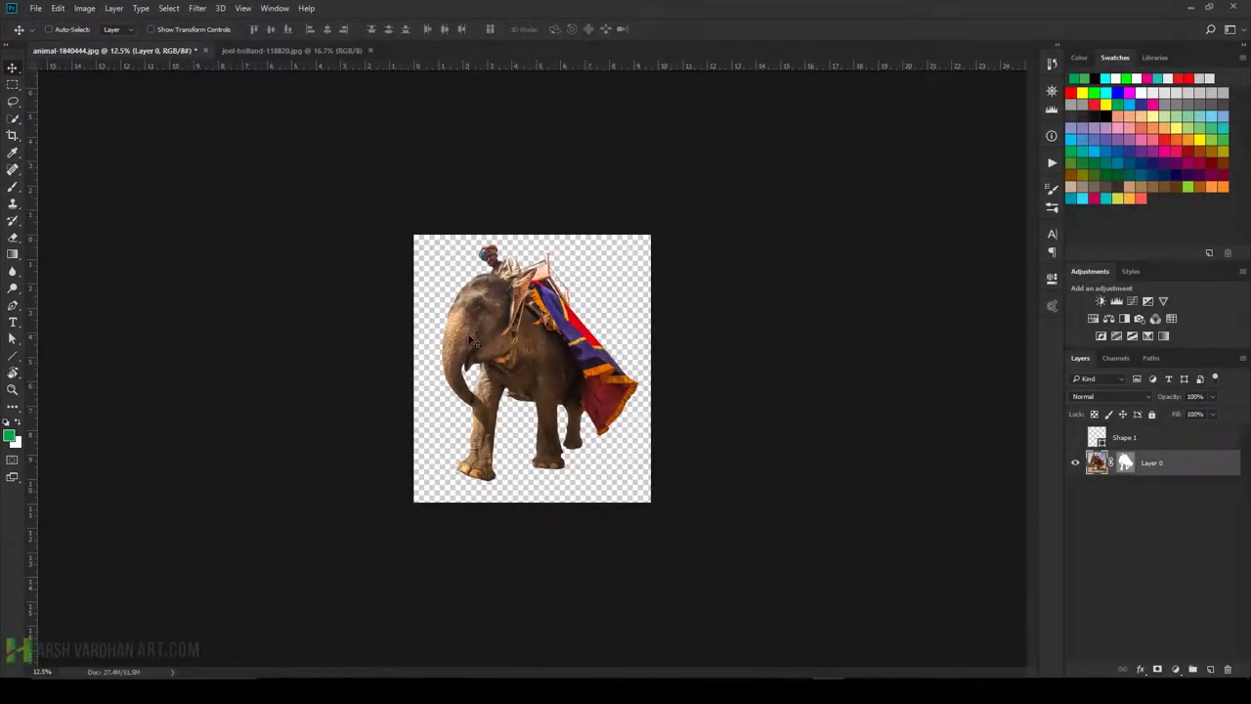
Move the cut-out elephant into the meadow photo and position it on the right.
mouse_move(500, 328)
left_mouse_down()
mouse_move(330, 56)
mouse_move(531, 399)
left_mouse_up()
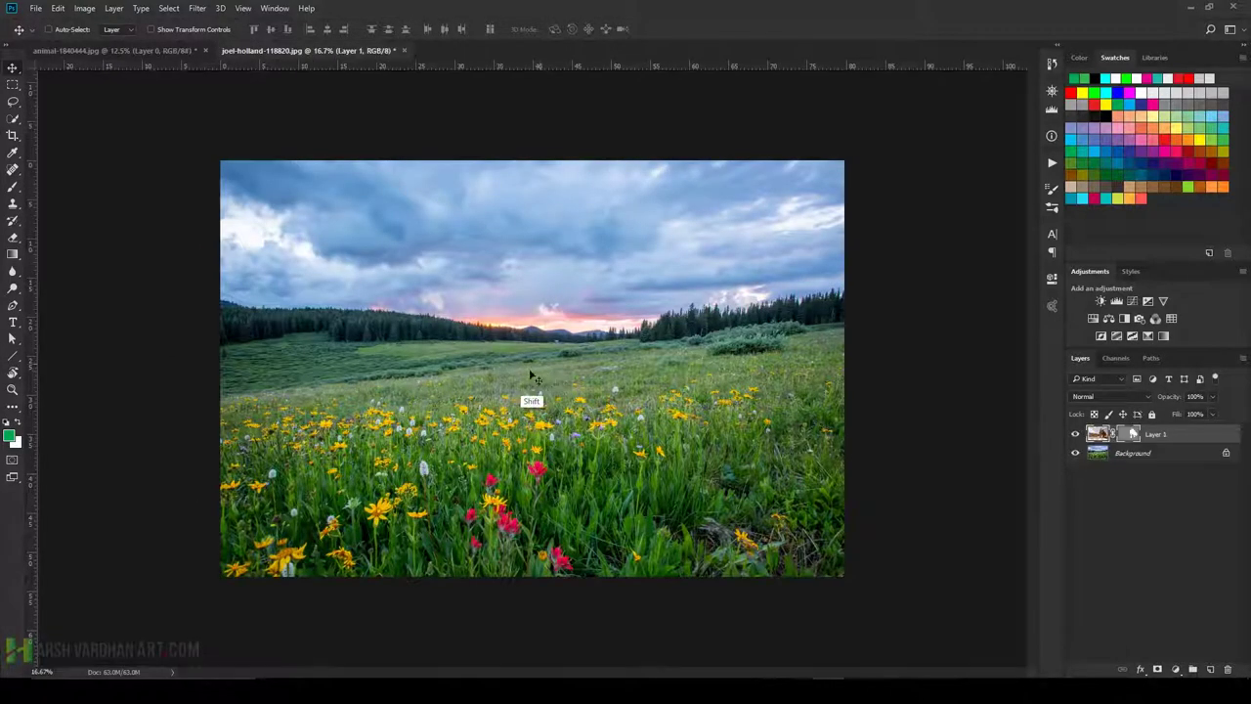
mouse_move(716, 342)
left_mouse_down()
mouse_move(618, 324)
mouse_move(696, 331)
mouse_move(684, 333)
left_mouse_up()
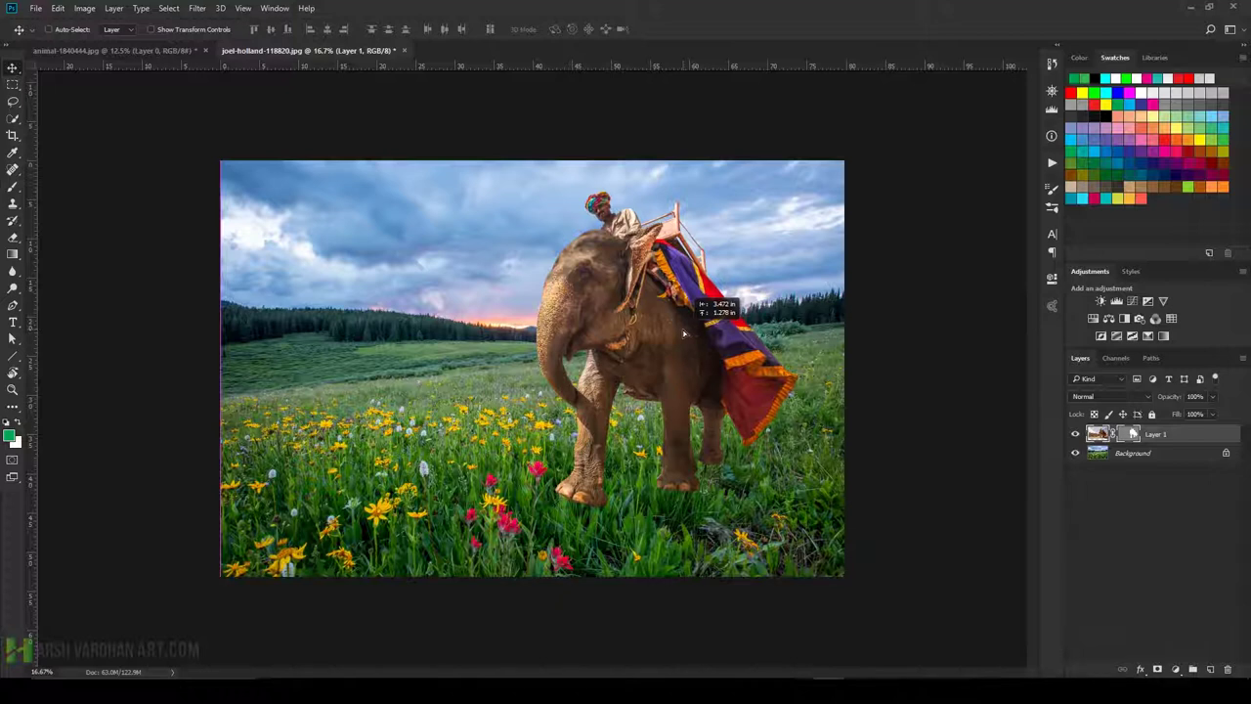
left_click_drag(684, 335, 683, 335)
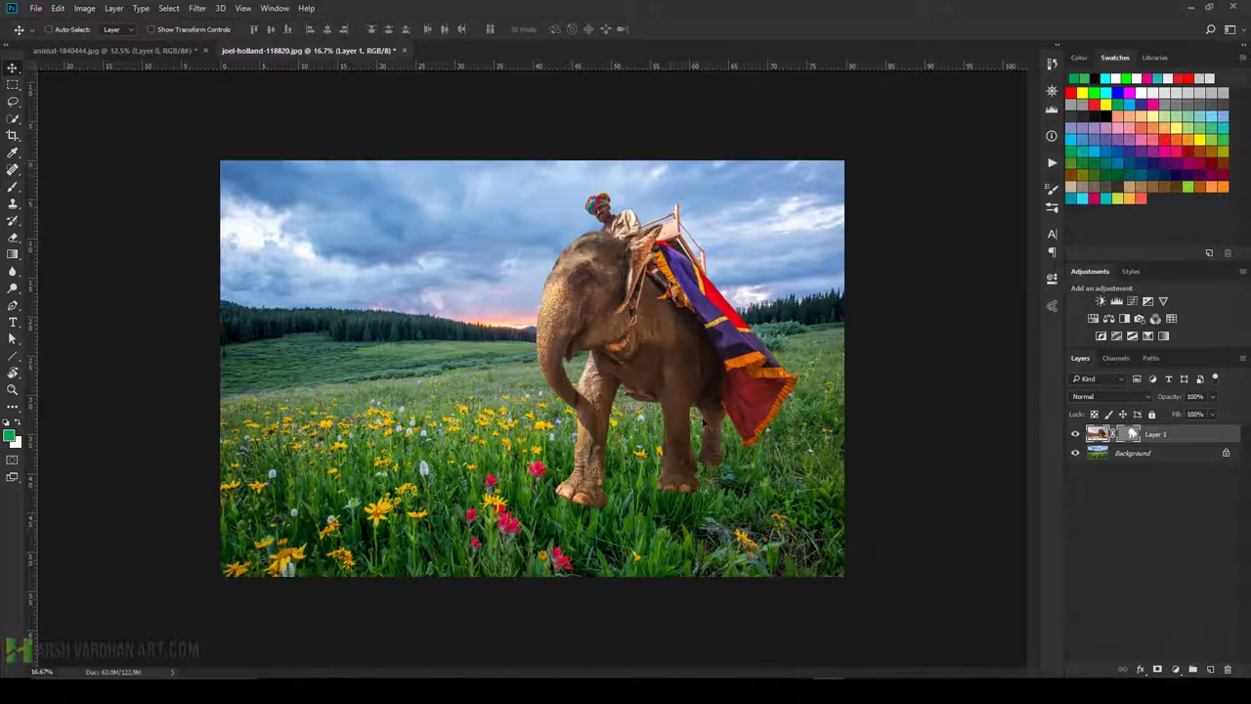
left_click_drag(687, 378, 694, 377)
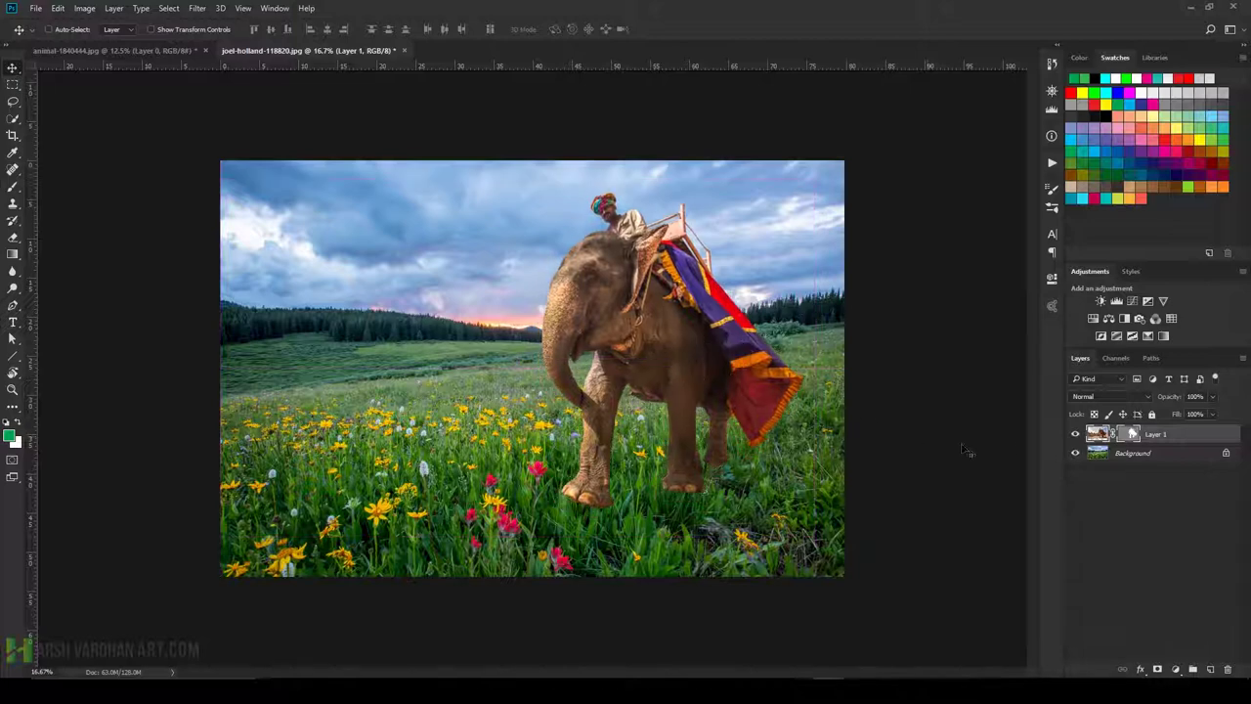
Cancel converting the meadow Background layer and select the elephant's Layer 1.
double_click(1097, 453)
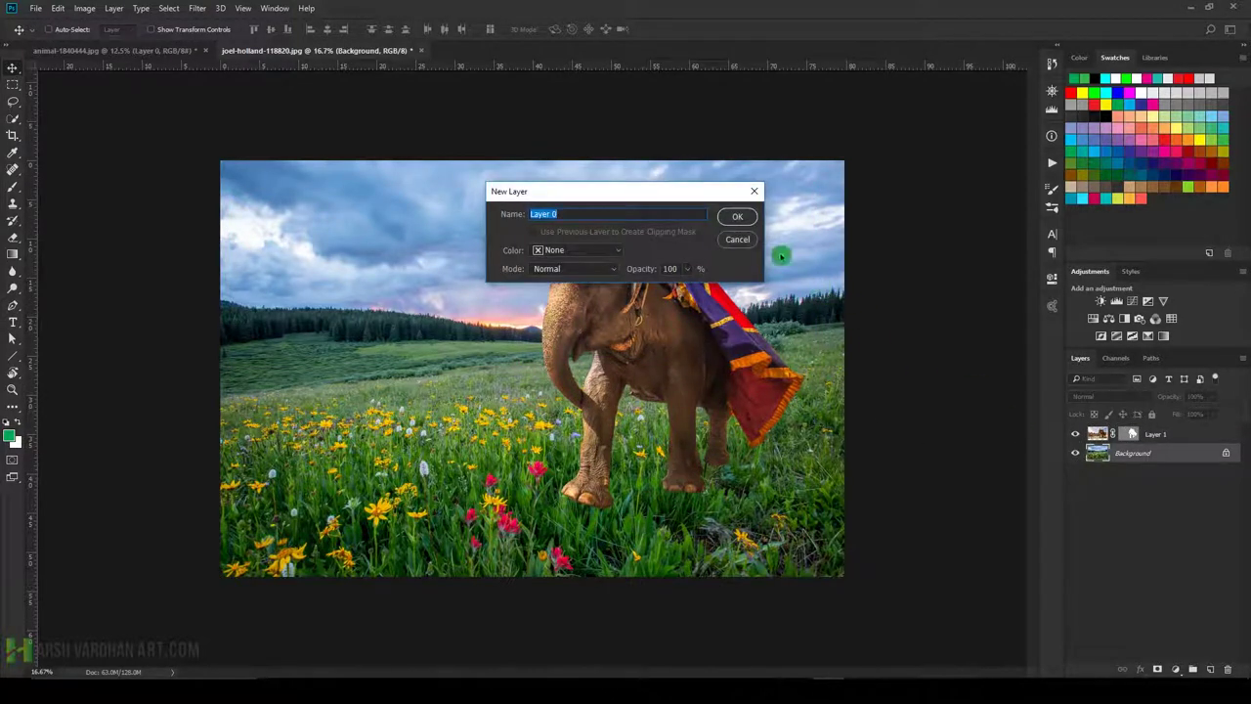
left_click(741, 246)
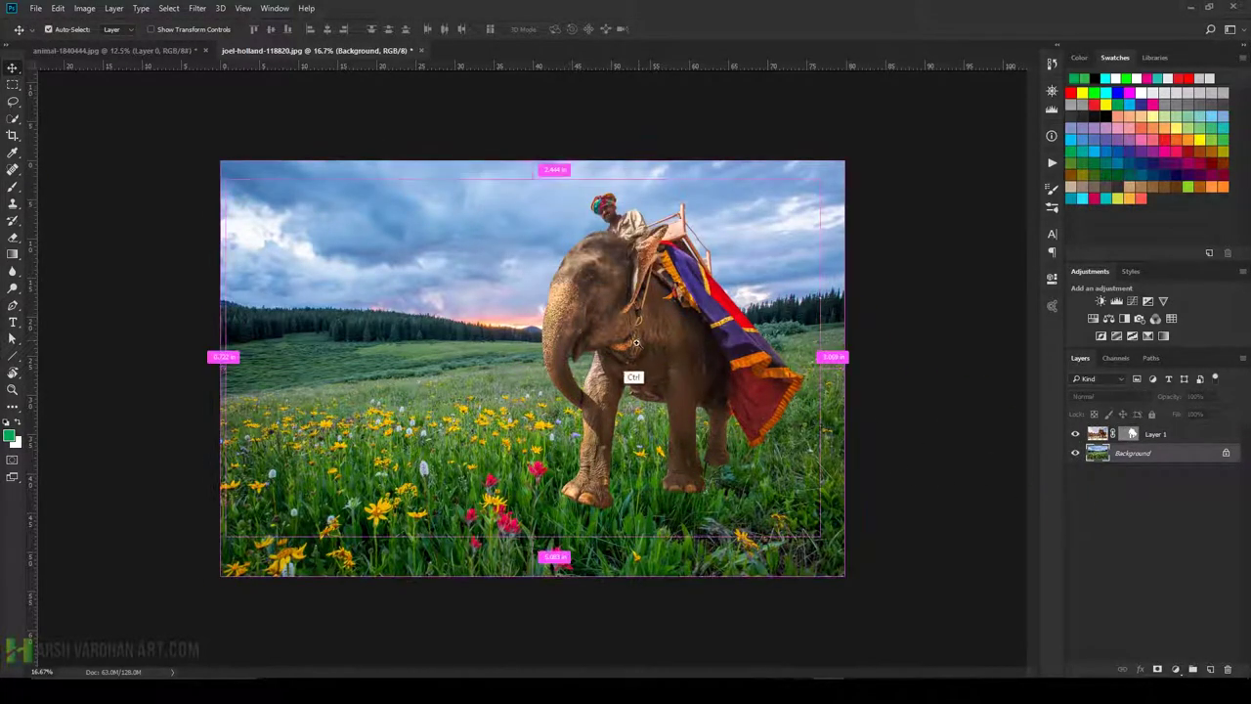
scroll(637, 371, "up", 3)
scroll(636, 366, "down", 2)
scroll(636, 361, "down", 2)
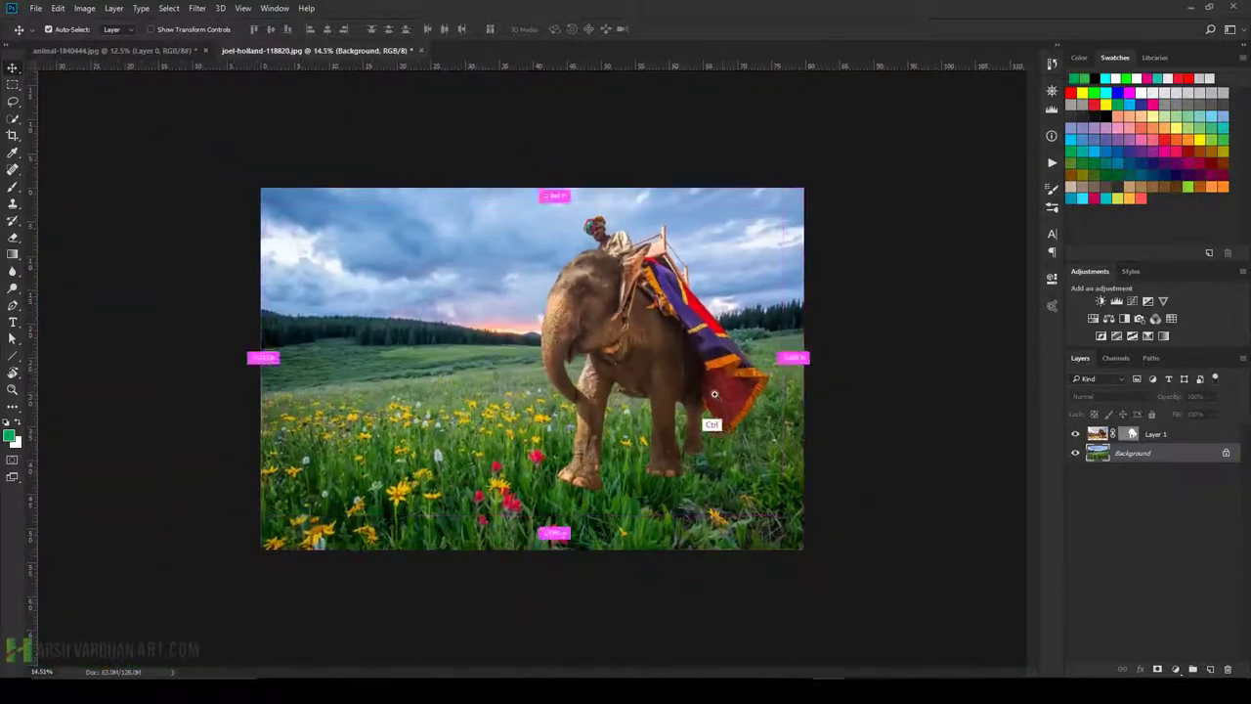
scroll(723, 425, "up", 1)
left_click(1131, 436)
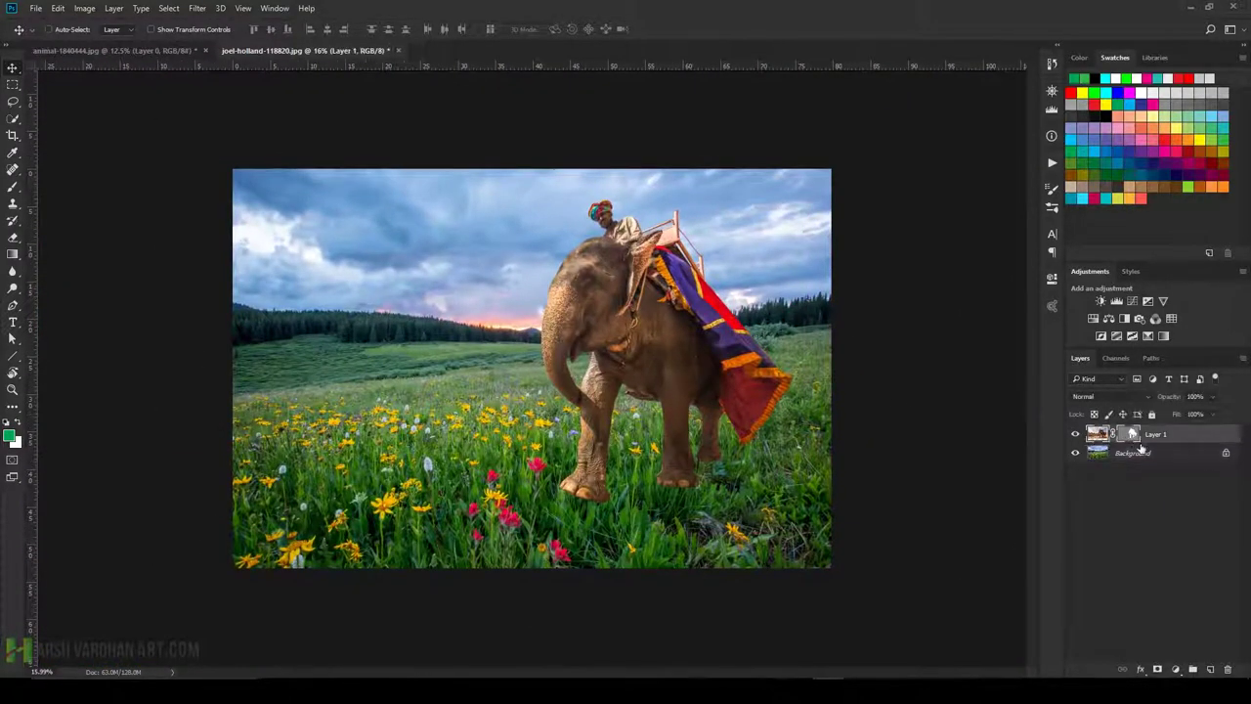
Add a reveal-all layer mask to Layer 1 and select the Brush tool.
left_click(1153, 670)
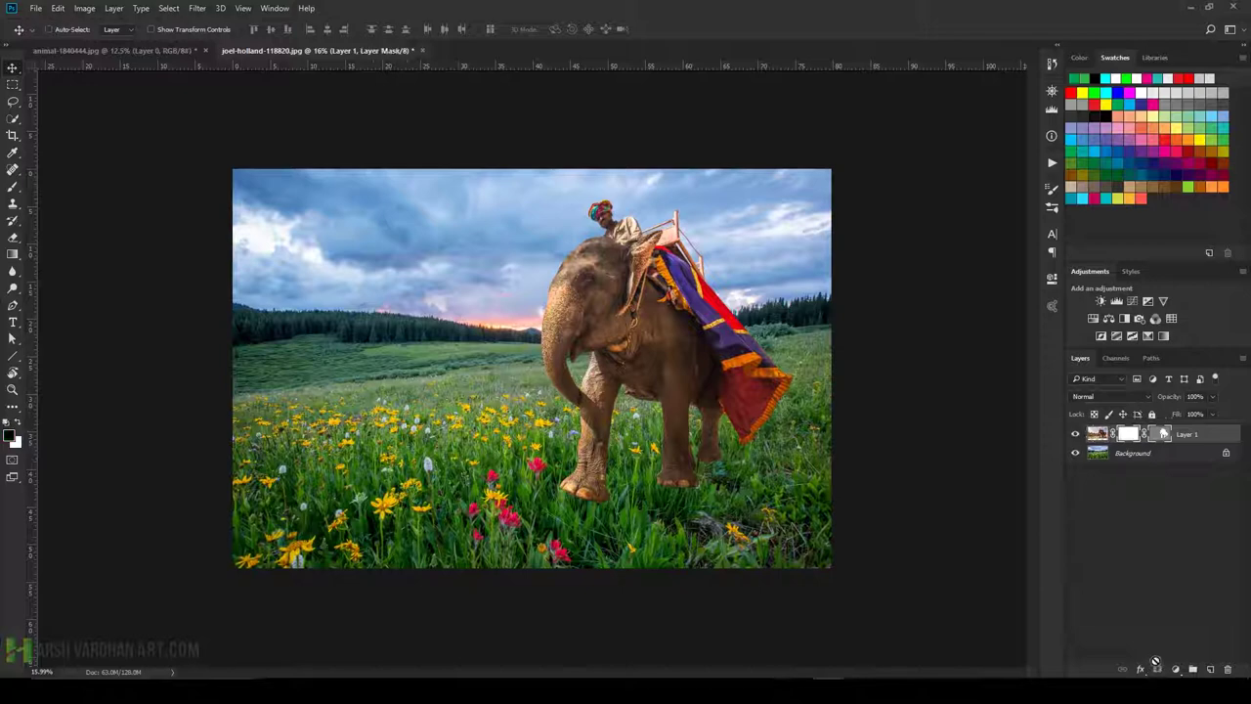
key("ctrl+plus")
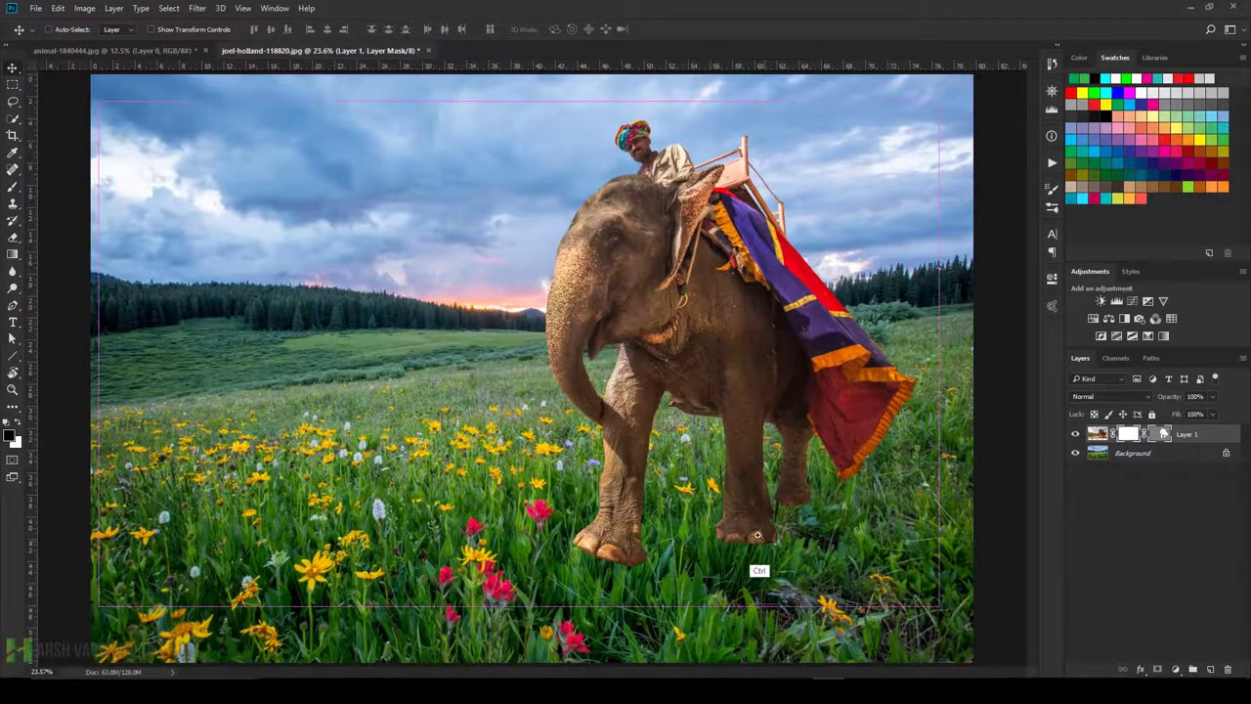
scroll(782, 570, "up", 1)
scroll(746, 559, "down", 3)
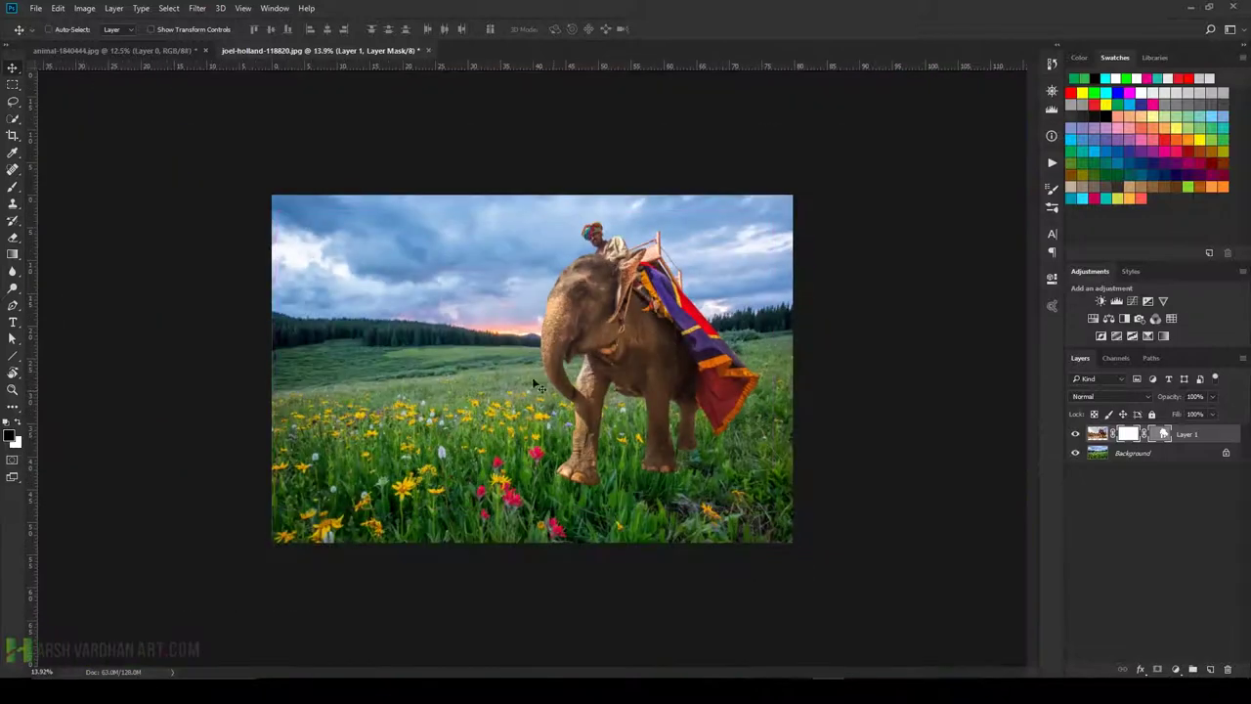
left_click(10, 189)
left_click(13, 187)
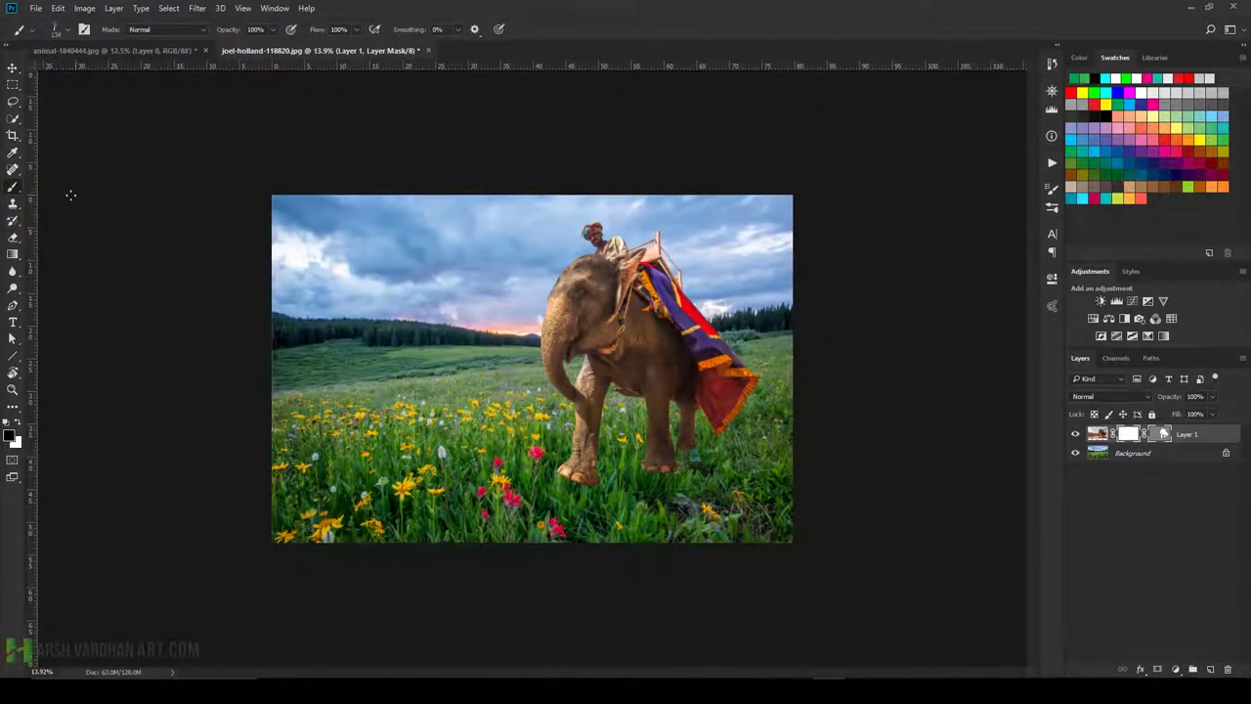
Select the Grass brush preset and review its Brush Settings.
left_click(69, 30)
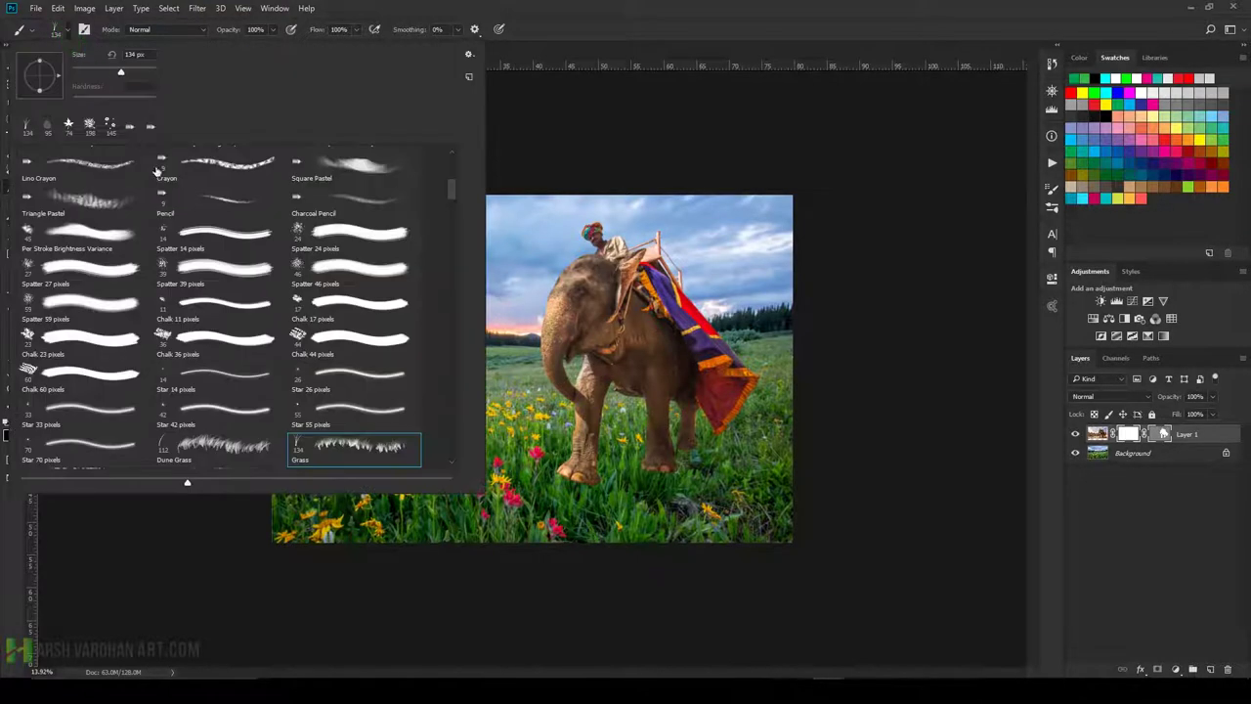
left_click(546, 34)
left_click(1050, 206)
left_click(1050, 188)
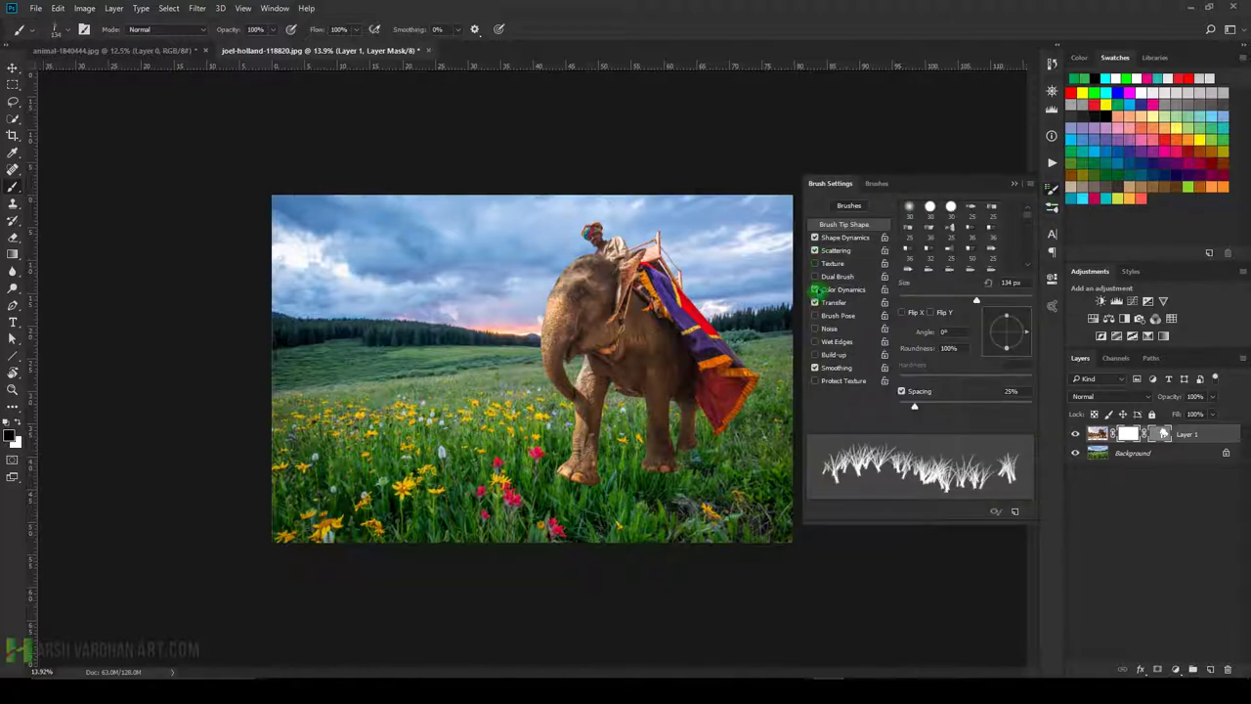
left_click(1049, 191)
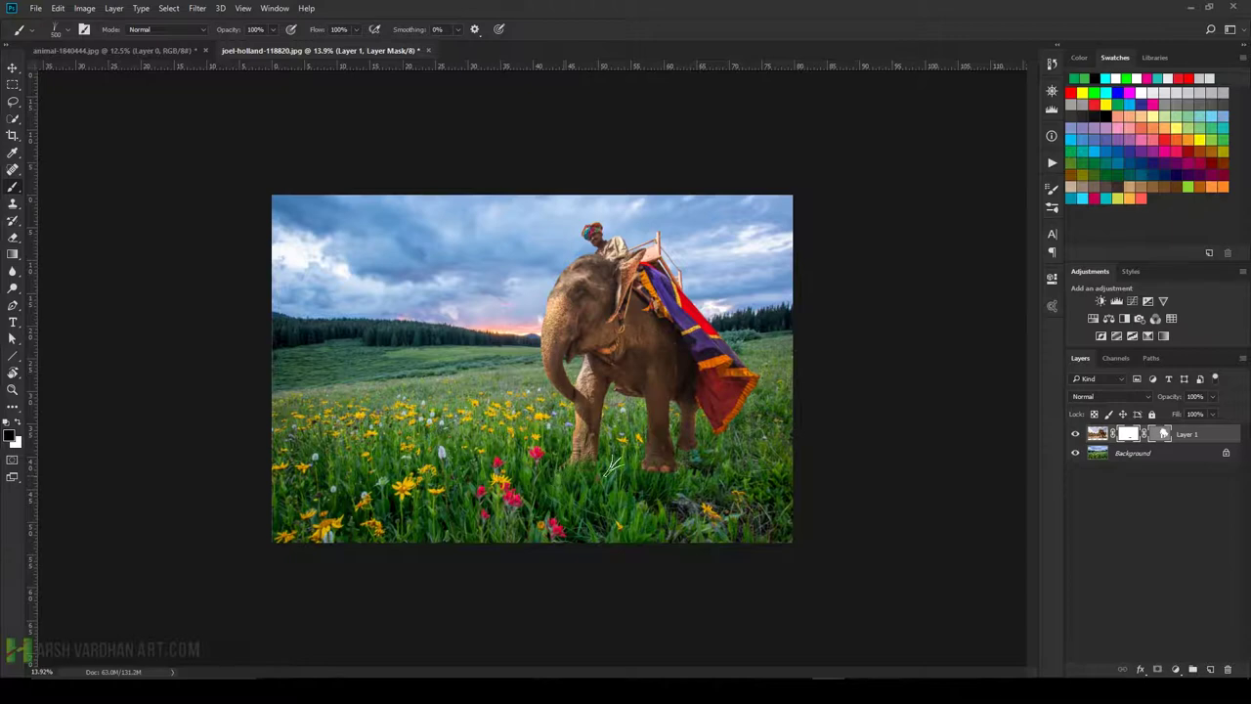
Paint black grass strokes on the mask over the elephant's front foot.
key("ctrl+plus")
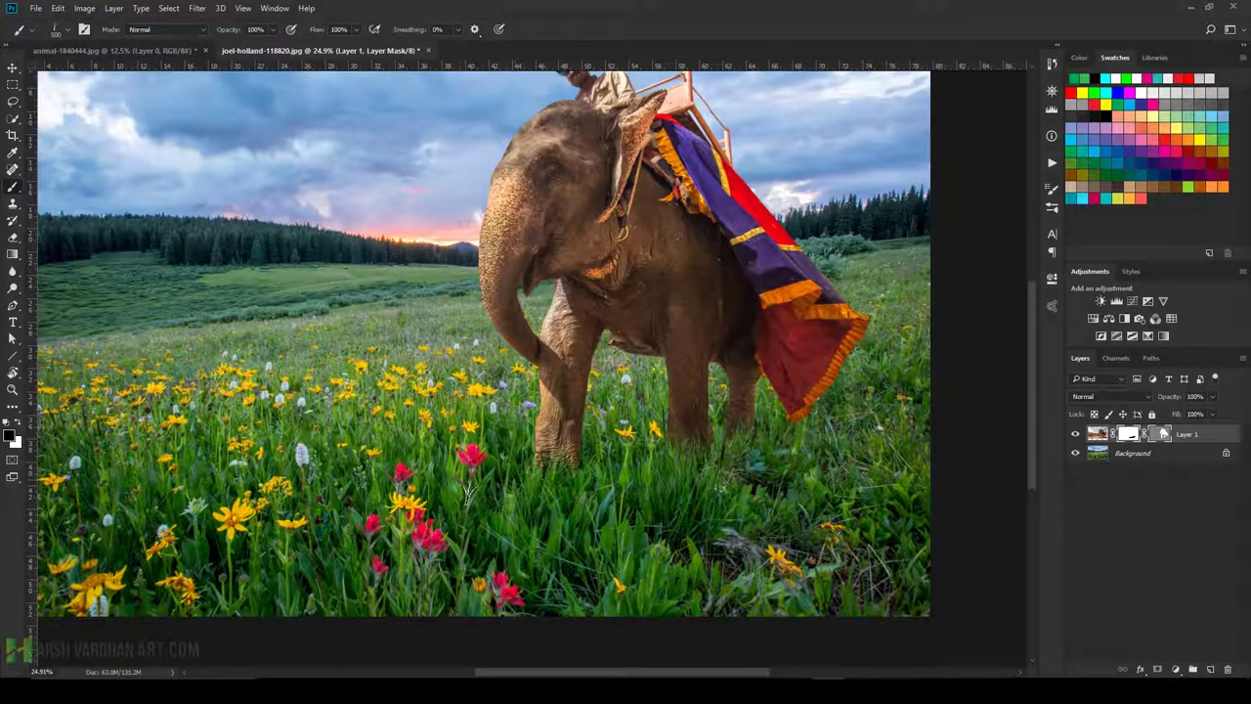
left_click_drag(537, 445, 569, 457)
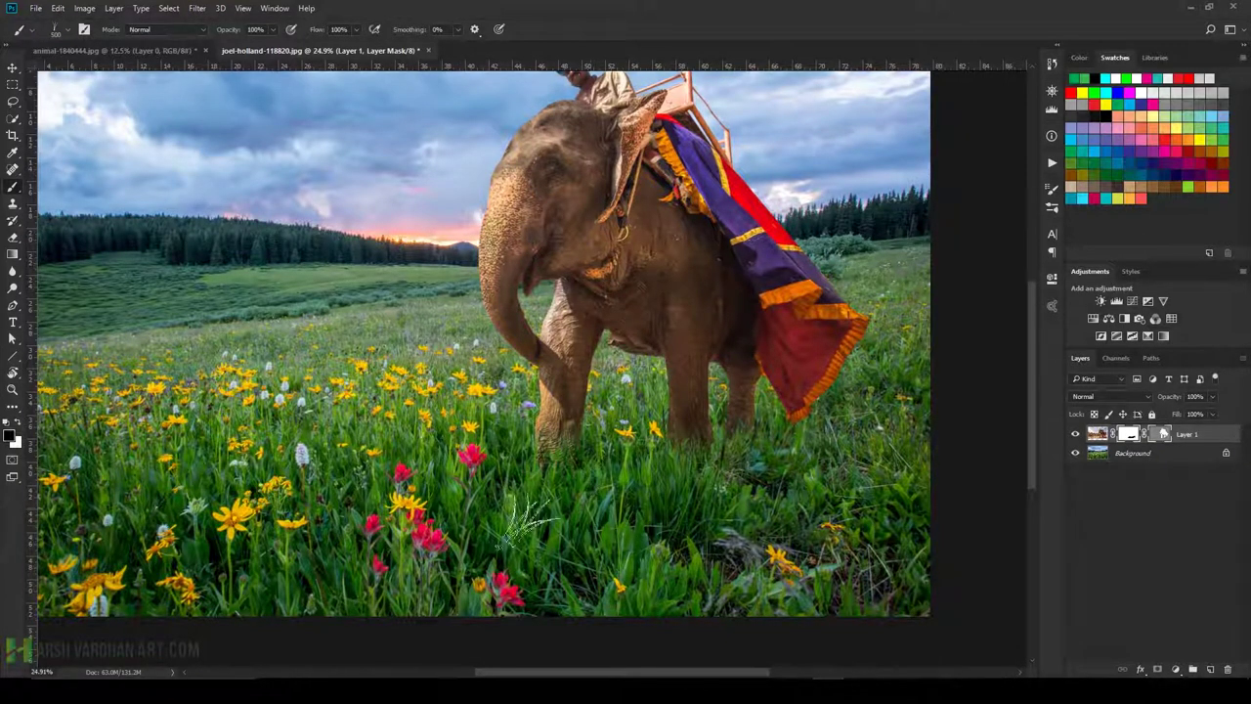
key("ctrl+minus")
key("ctrl+minus")
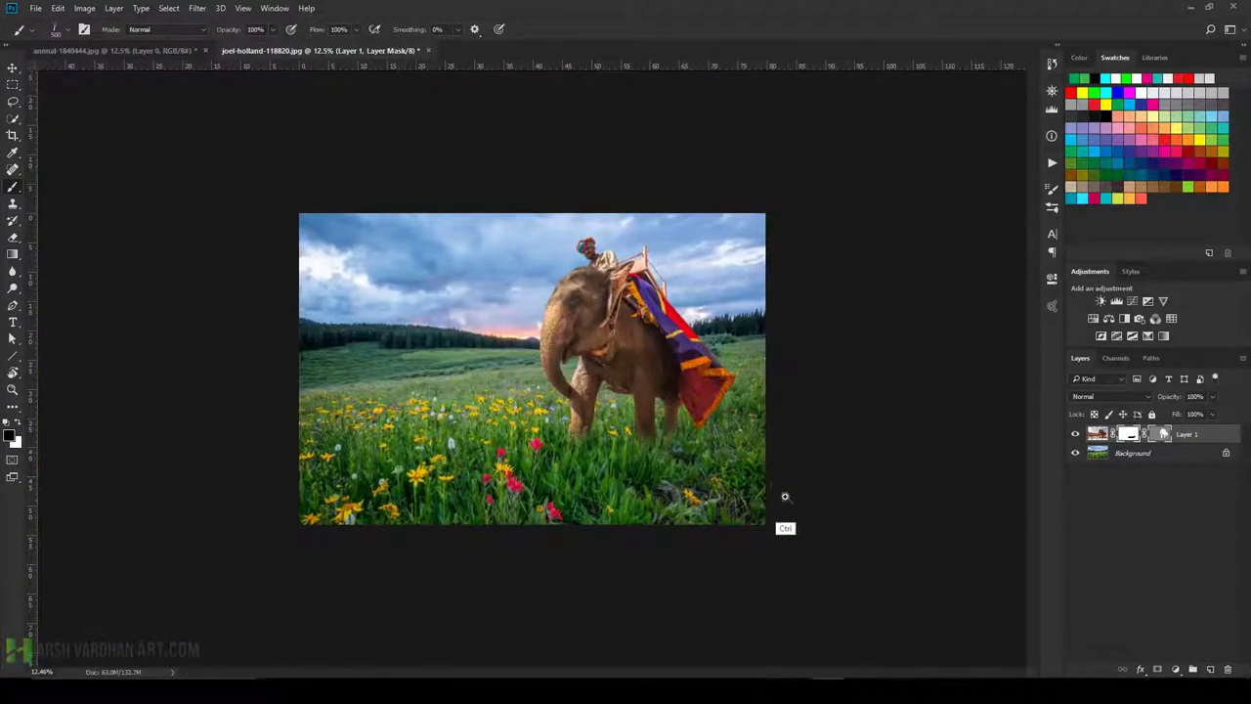
Add a new Layer 2 above the meadow Background and choose the Soft Round brush.
left_click(1097, 459)
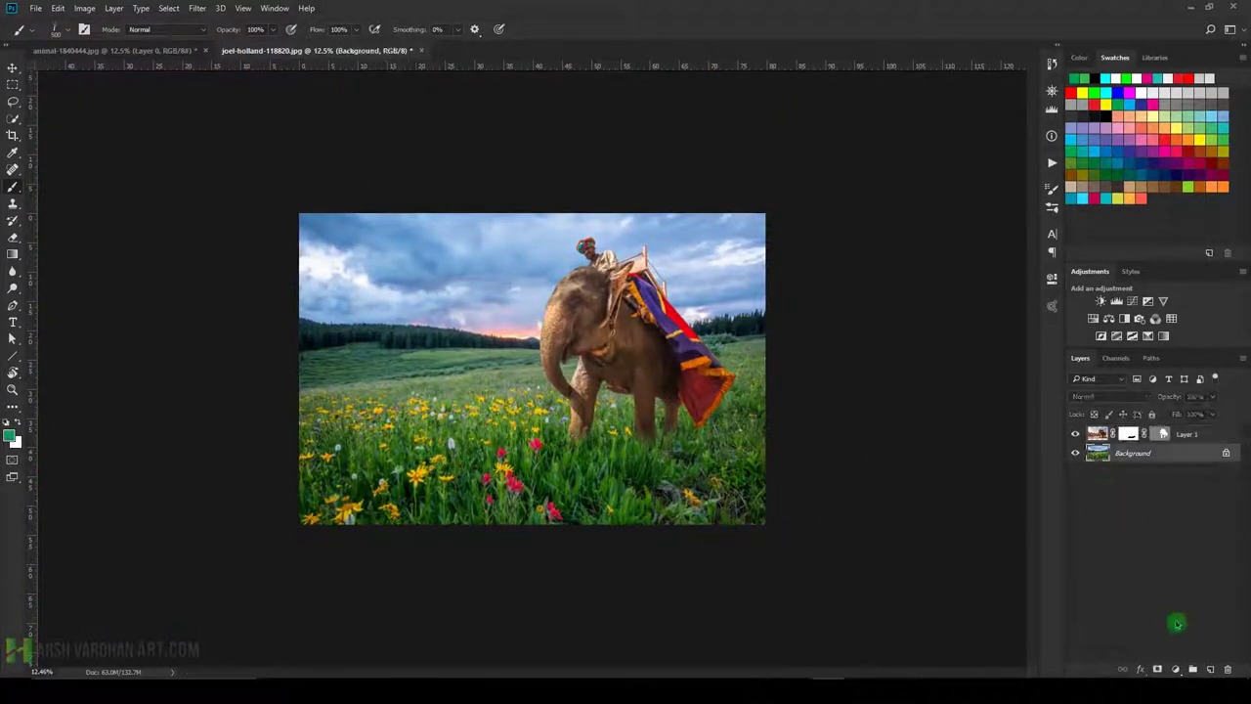
left_click(1208, 670)
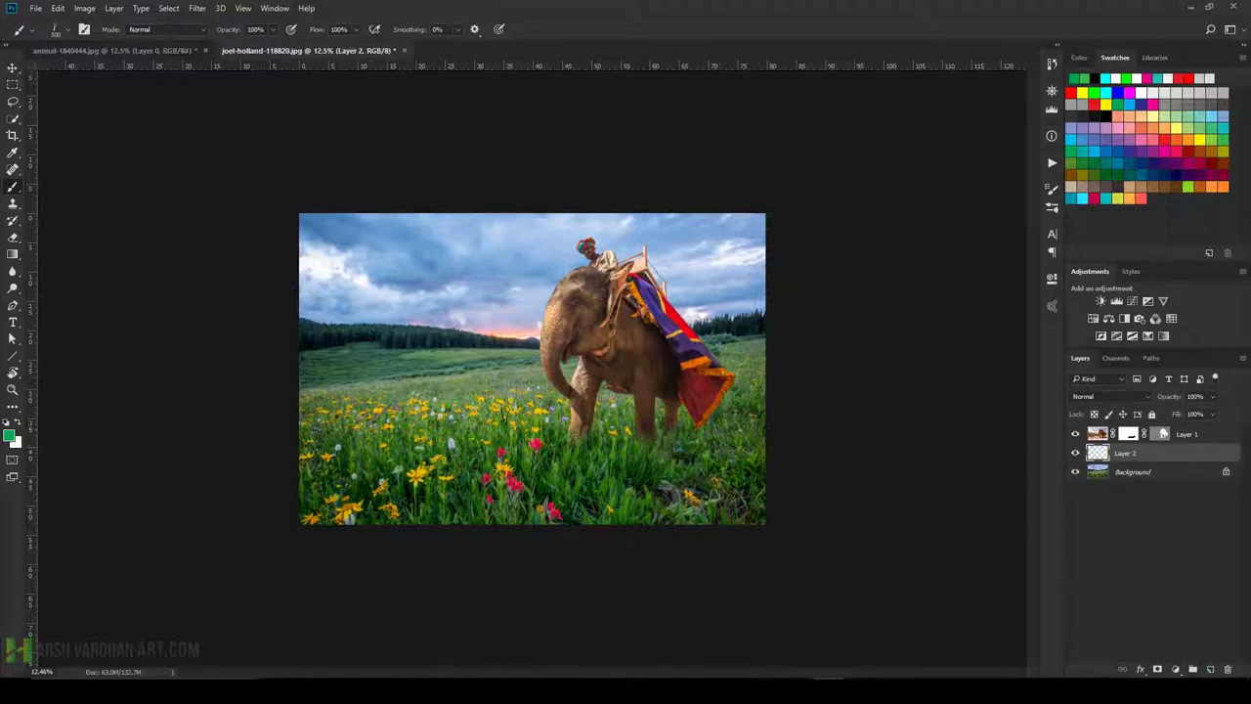
left_click(24, 192)
key("shift")
right_click(425, 283)
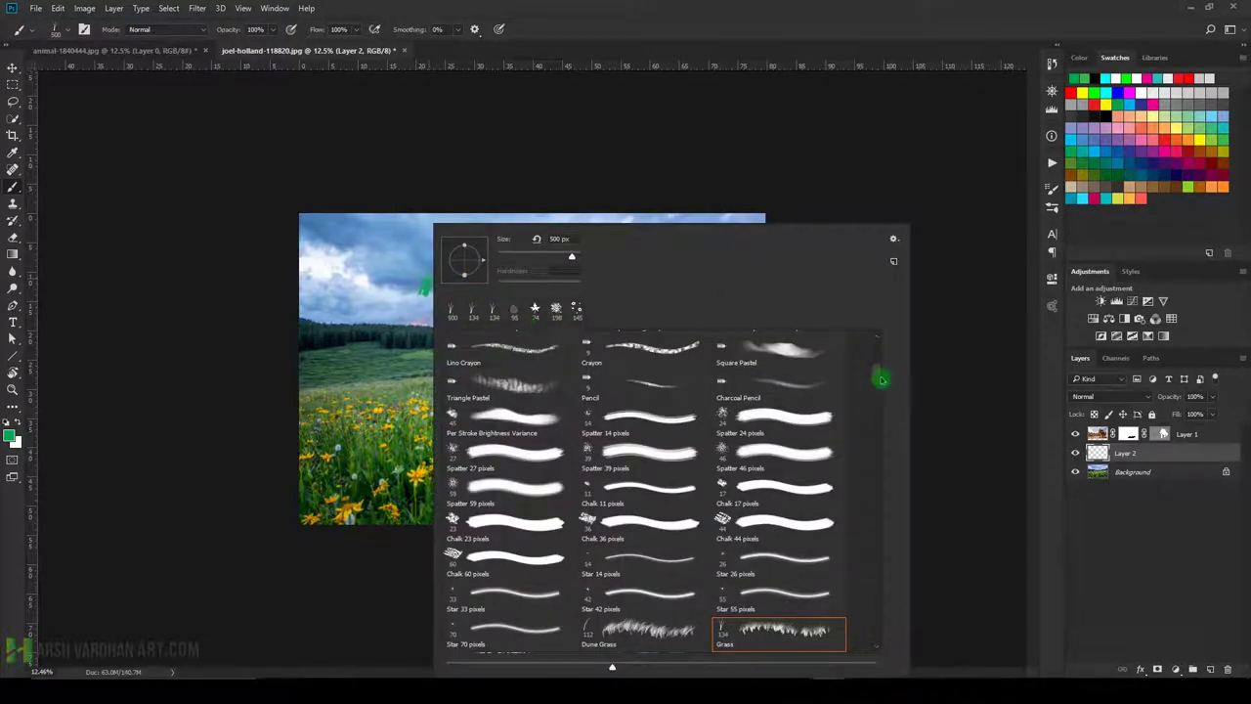
left_click_drag(881, 379, 881, 336)
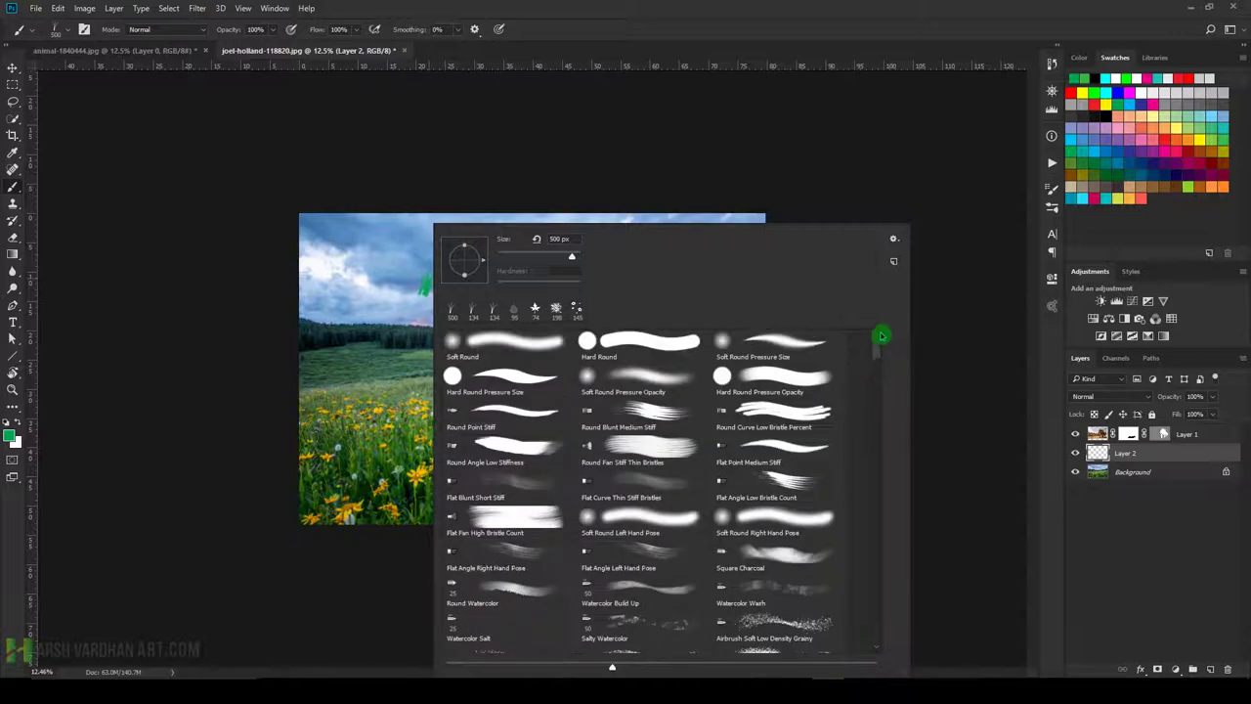
left_click(512, 343)
left_click(648, 22)
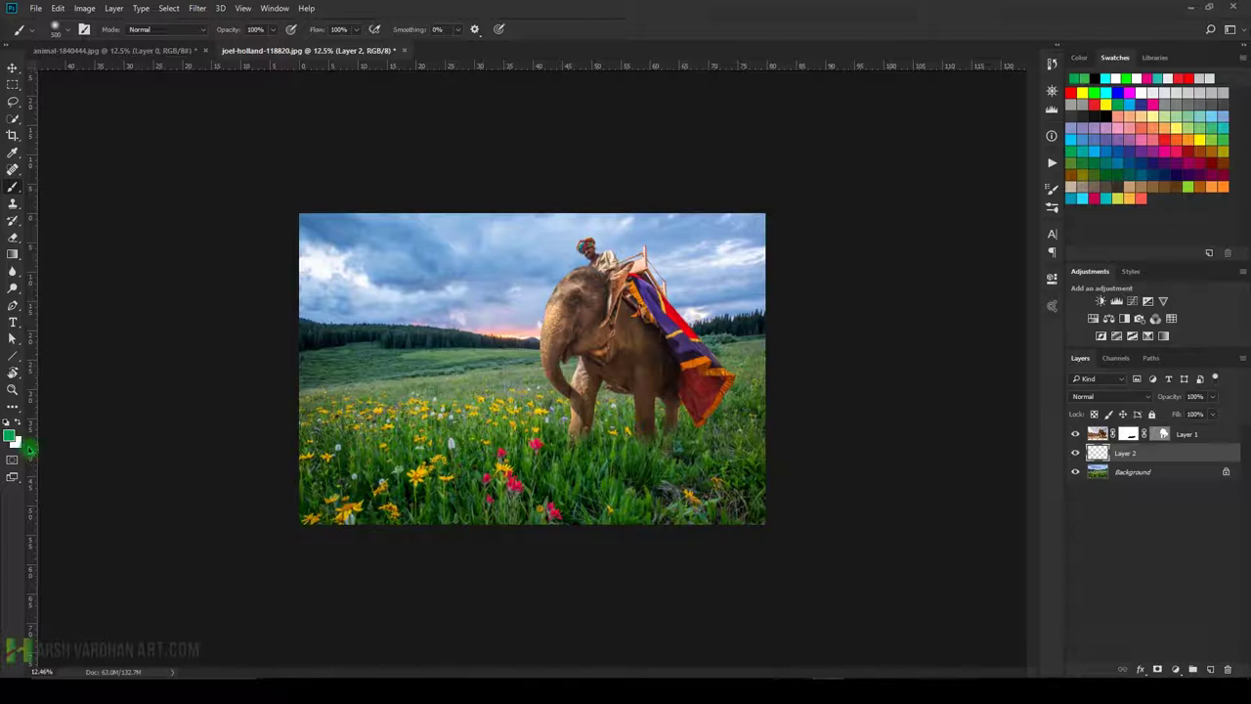
Reset colours to black and paint faint shadow strokes in the grass under the feet.
left_click(8, 424)
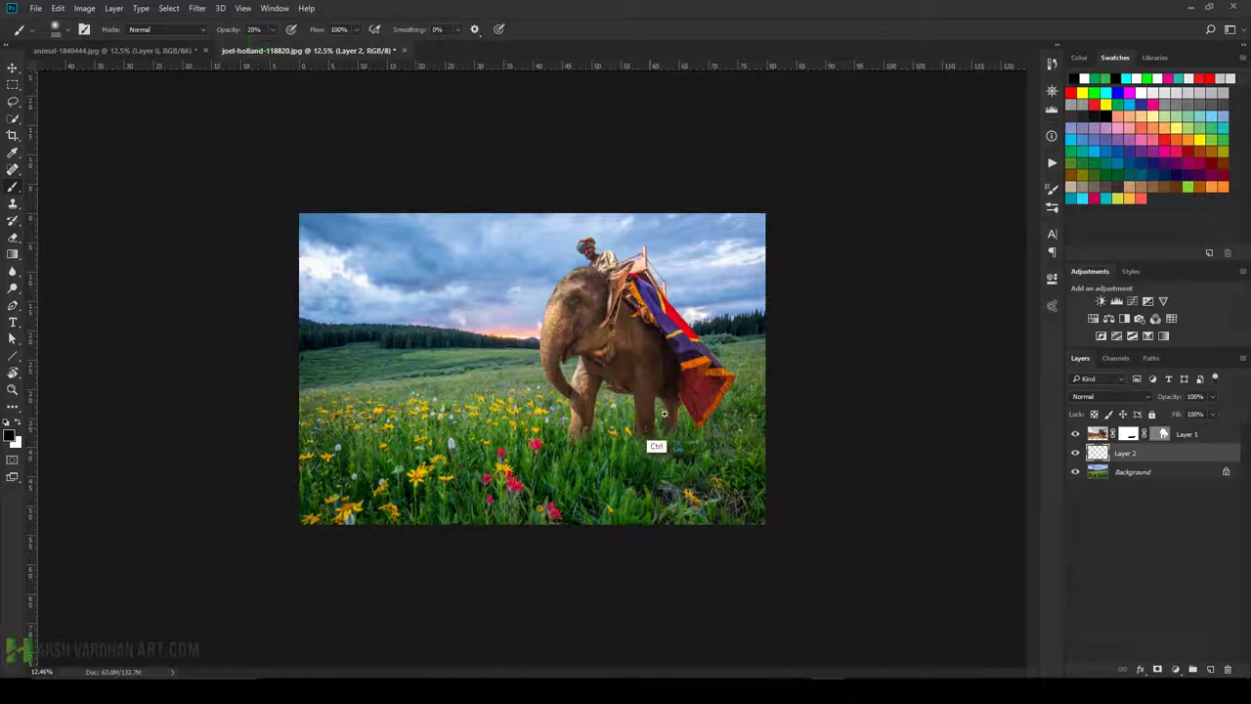
scroll(656, 440, "up", 5)
scroll(637, 360, "down", 5)
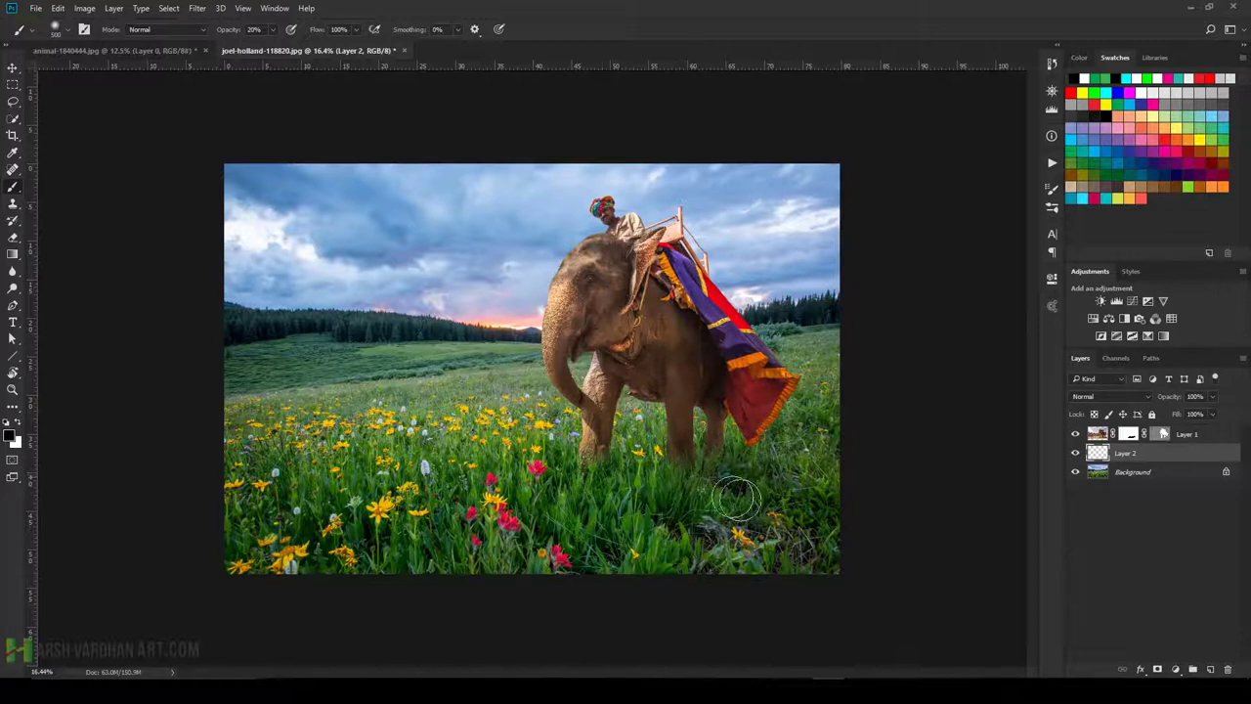
left_click_drag(681, 494, 749, 503)
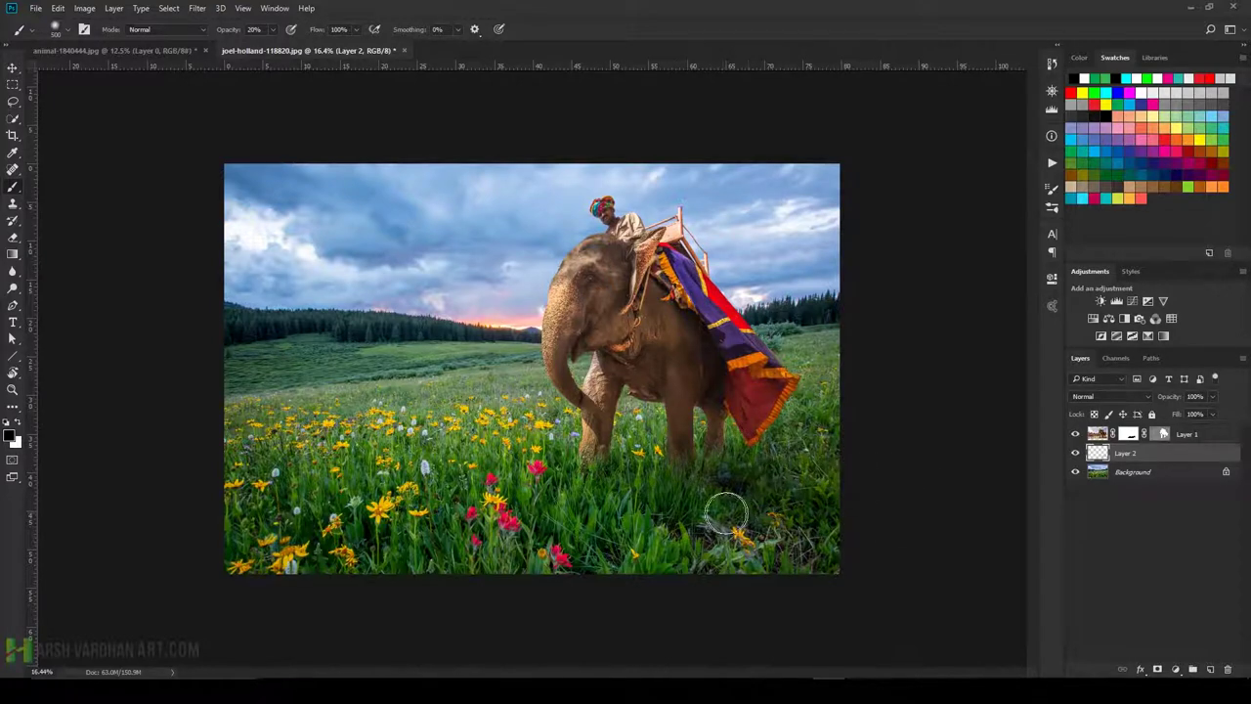
left_click_drag(749, 527, 765, 503)
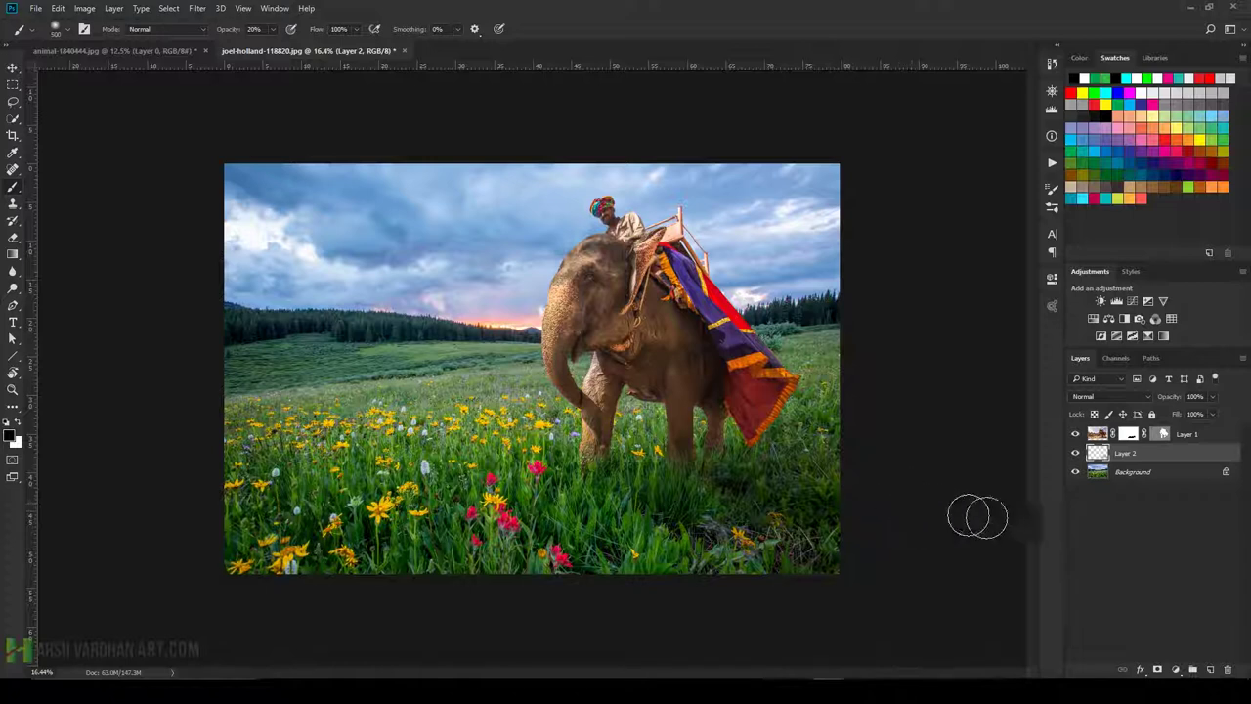
Unlock the meadow Background as Layer 0 and add a layer mask to it.
left_click(1101, 473)
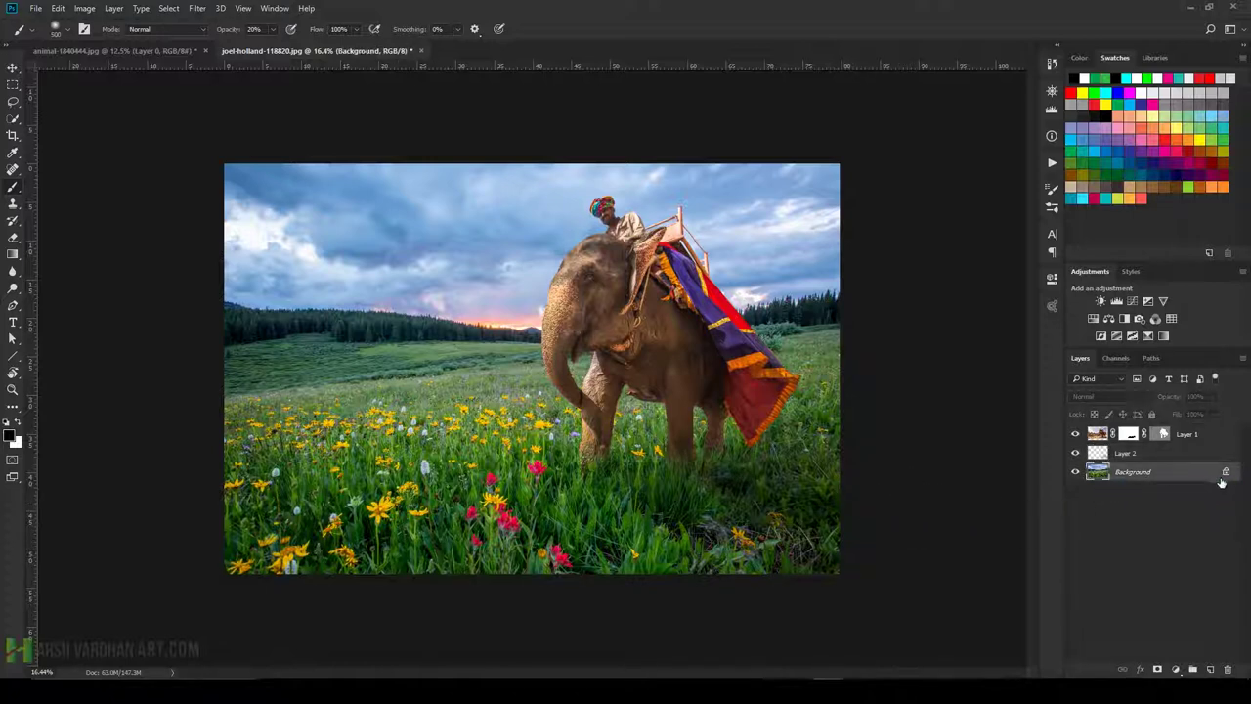
left_click(1224, 472)
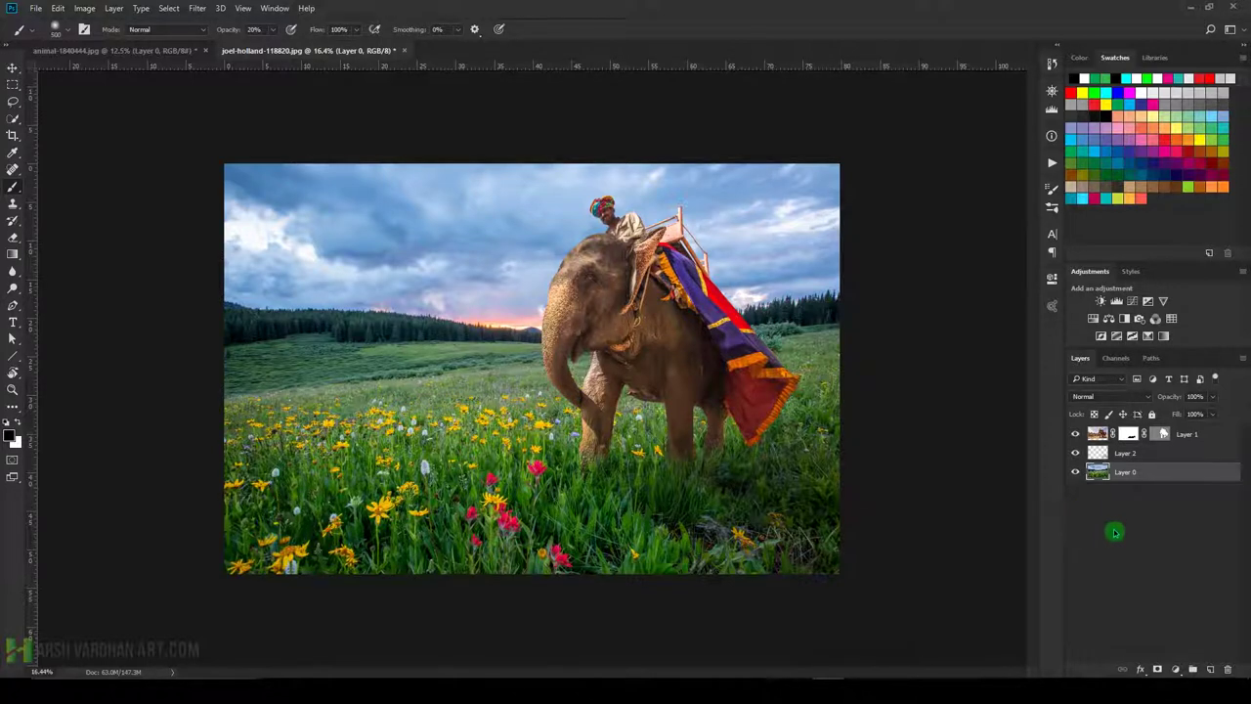
left_click(1156, 669)
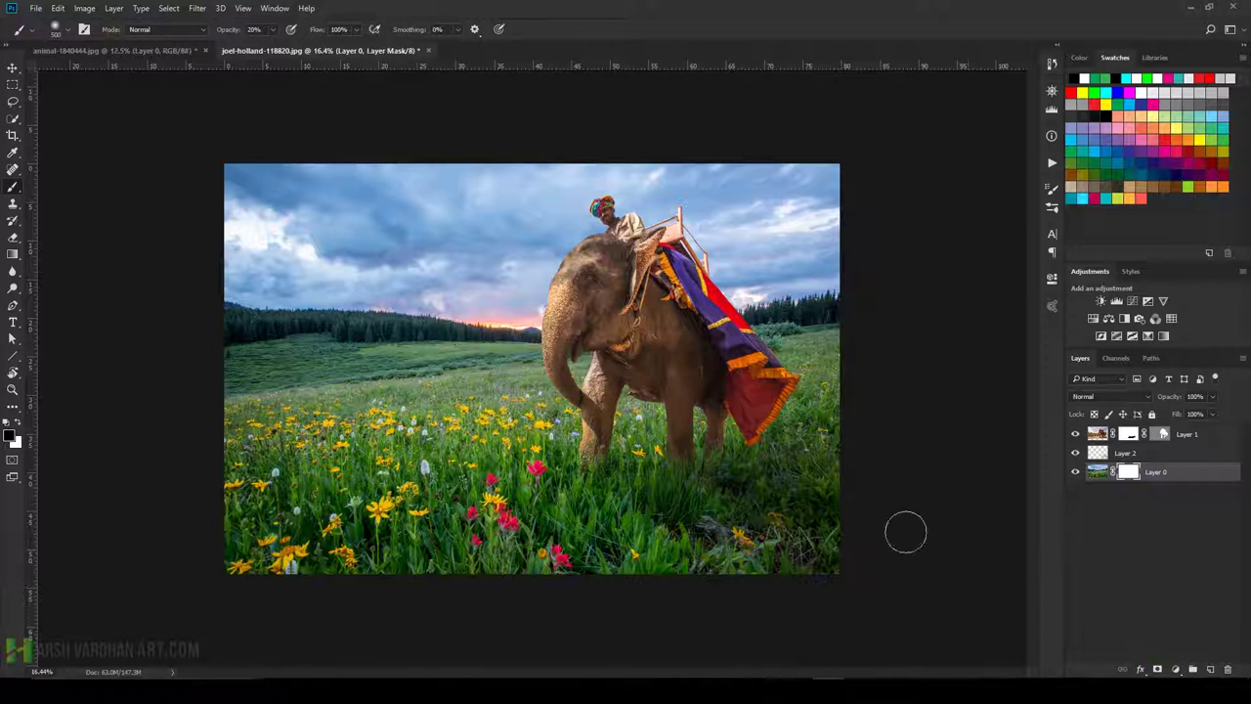
Draw a 100%-opacity top-down gradient on the mask fading the sky and treeline above the grass.
left_click(14, 255)
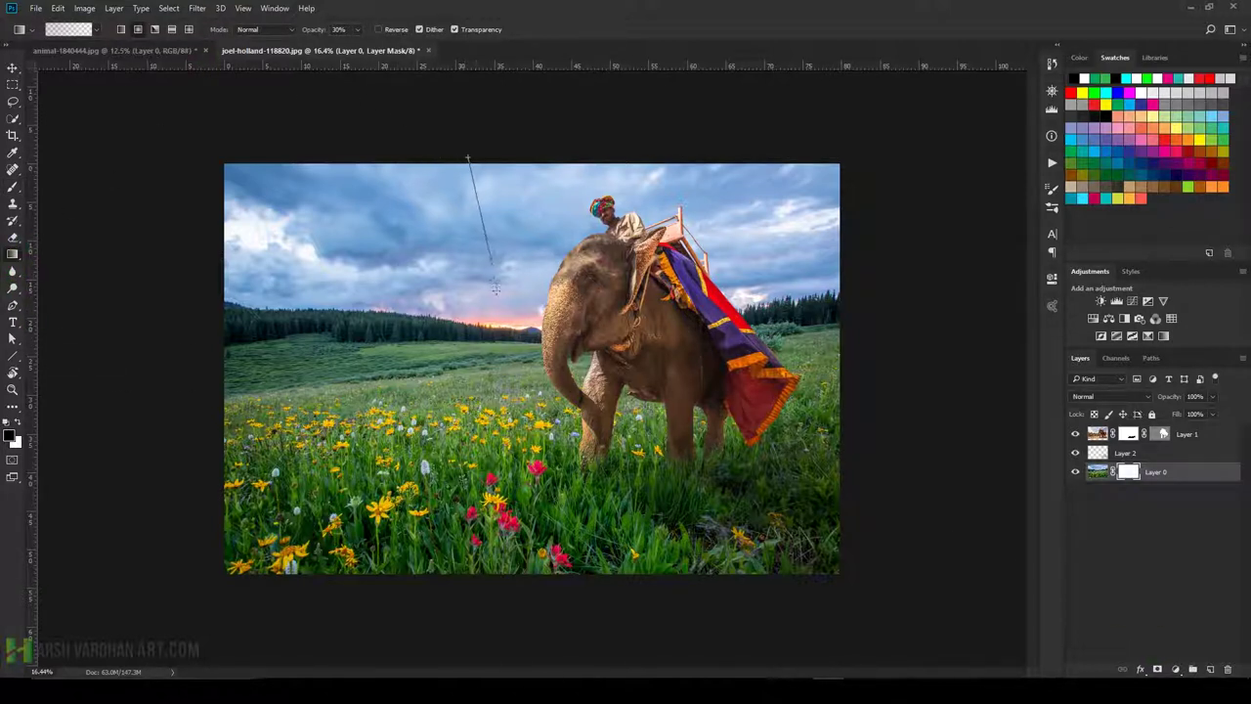
left_click_drag(496, 288, 477, 370)
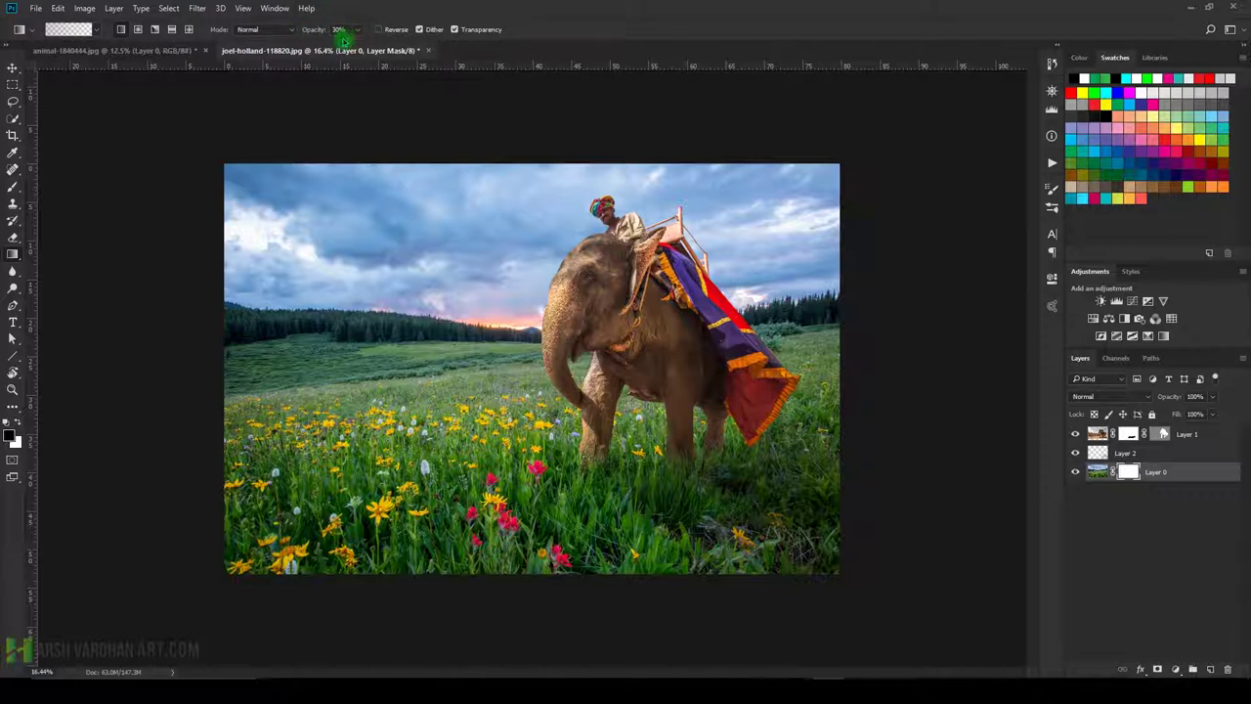
key("0")
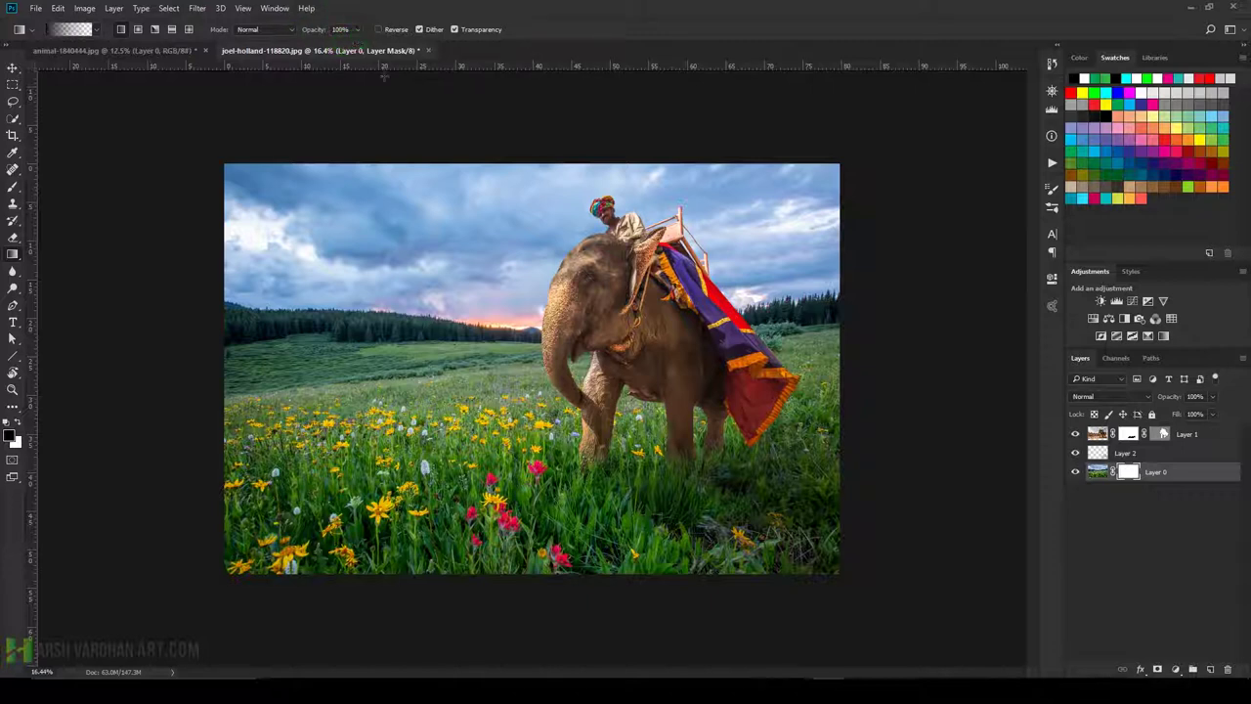
left_click_drag(498, 164, 509, 428)
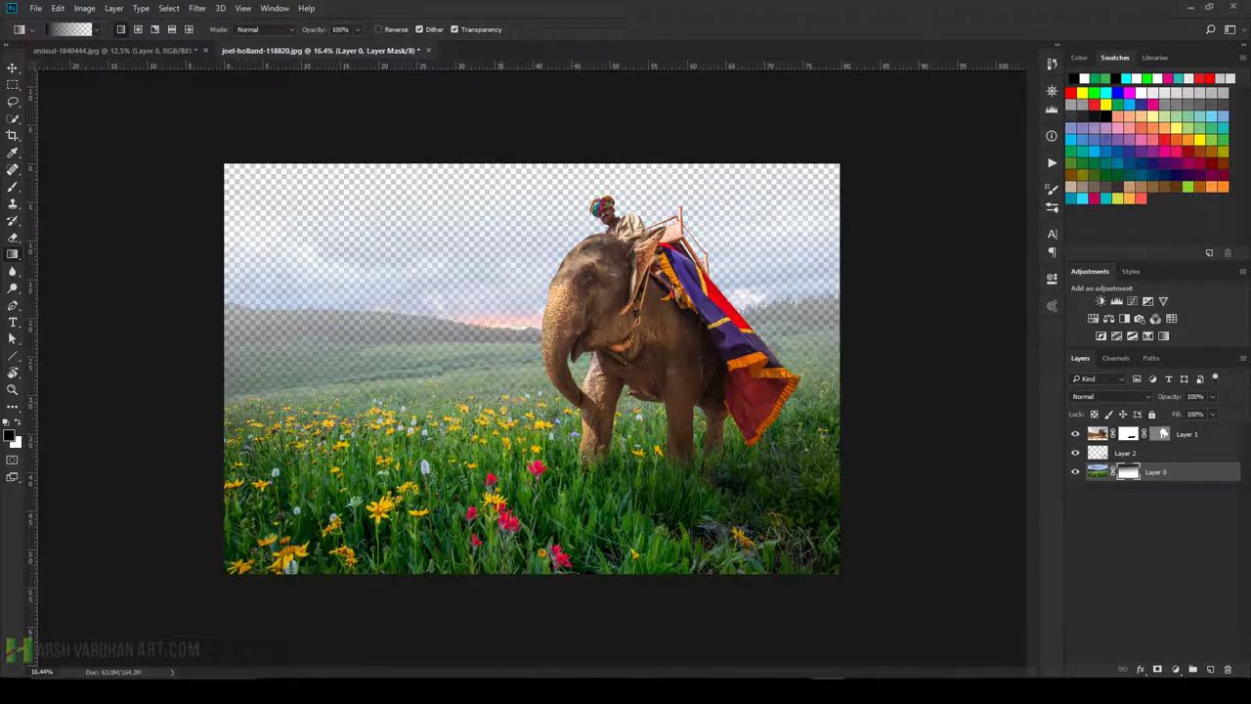
key("ctrl+z")
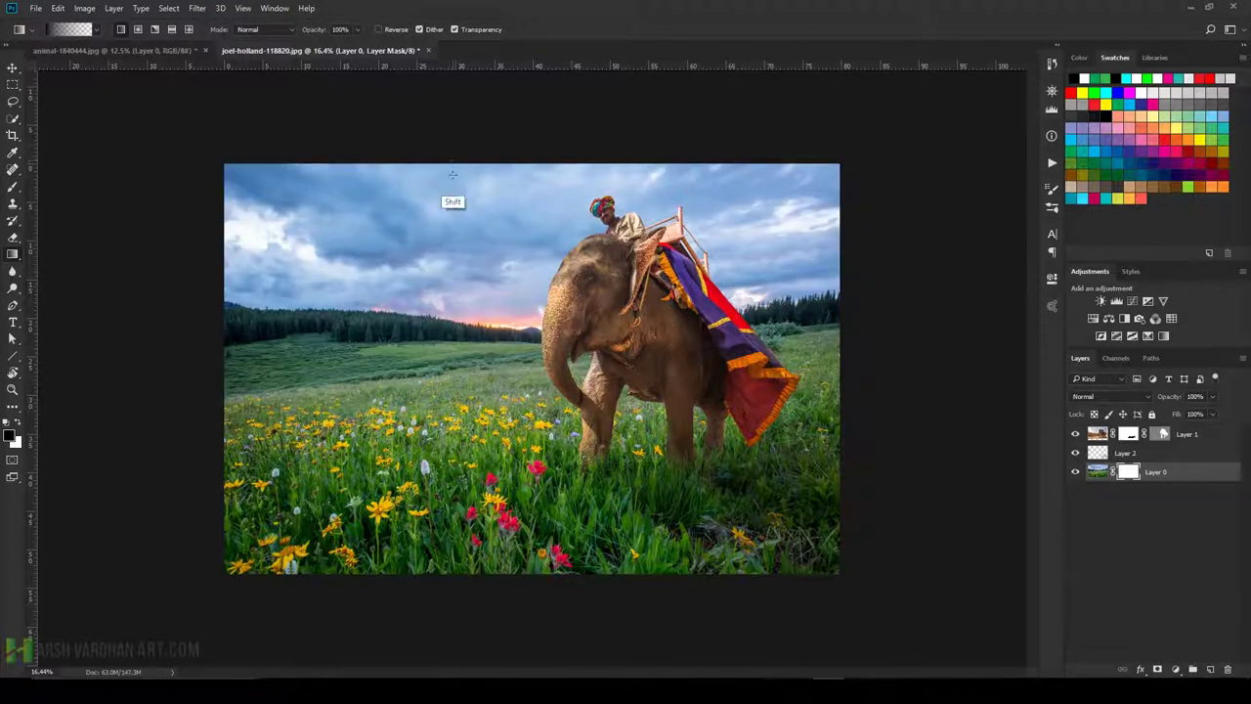
left_click_drag(452, 174, 463, 354)
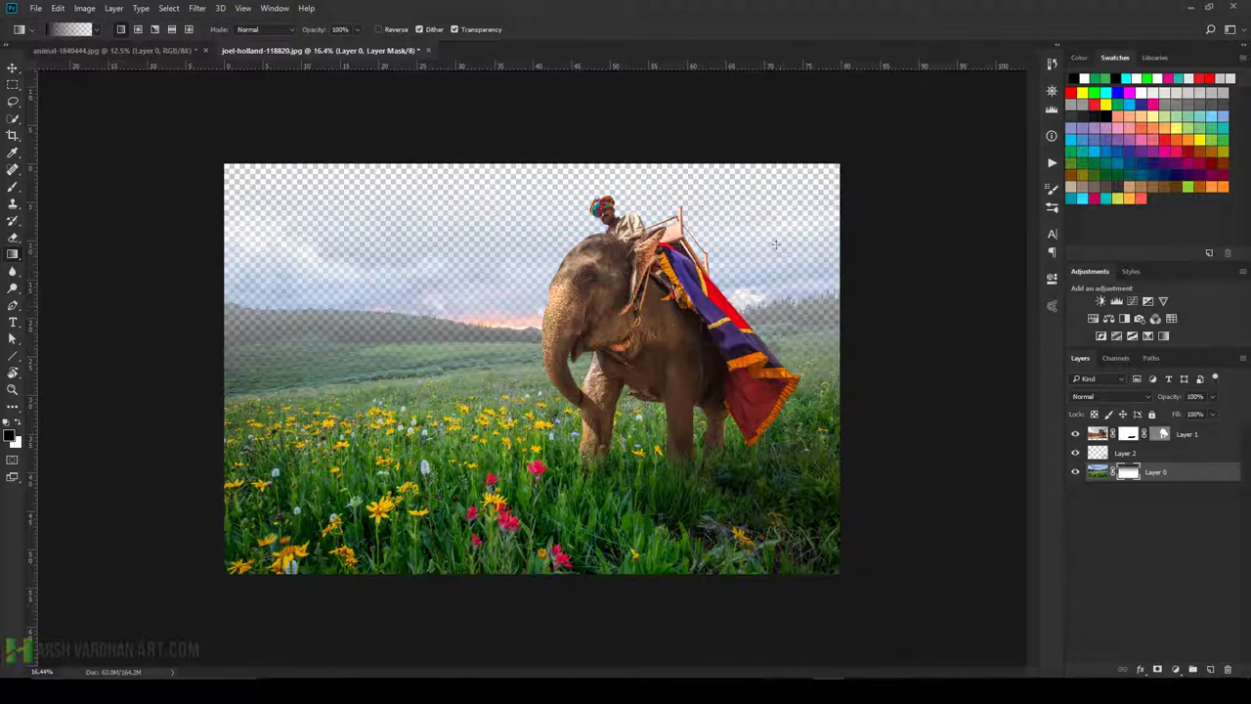
left_click_drag(775, 244, 776, 393)
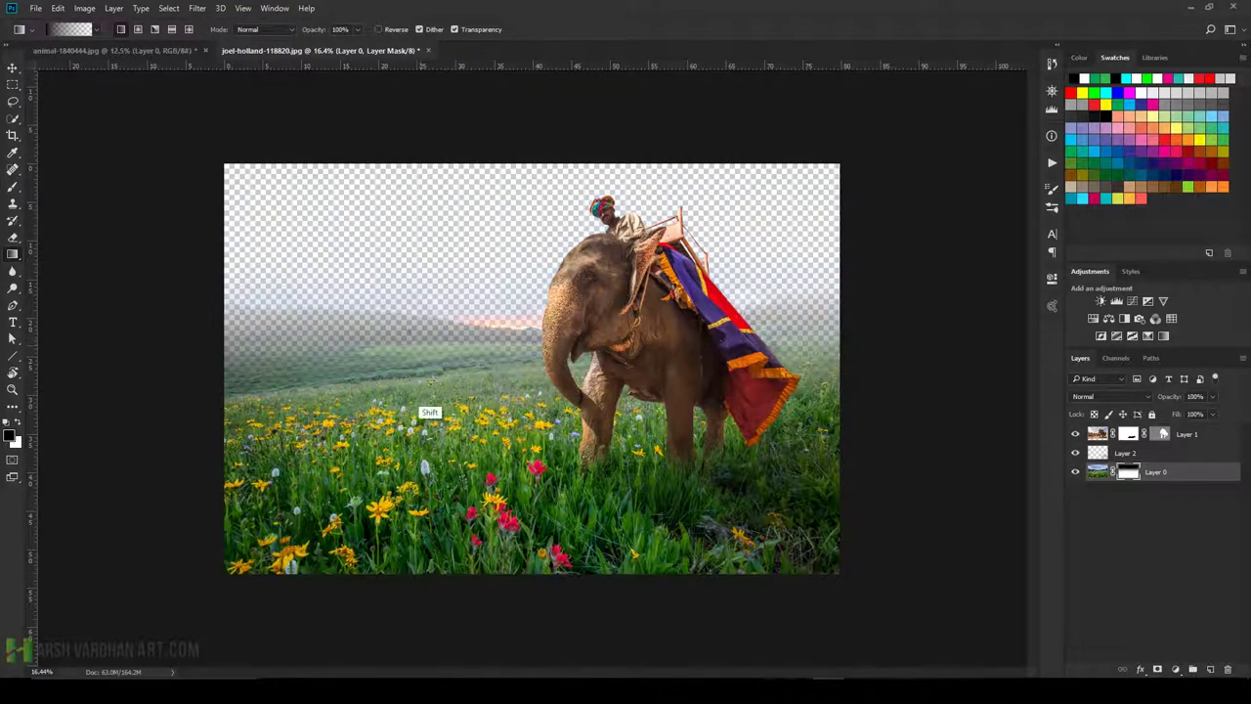
left_click_drag(410, 334, 410, 386)
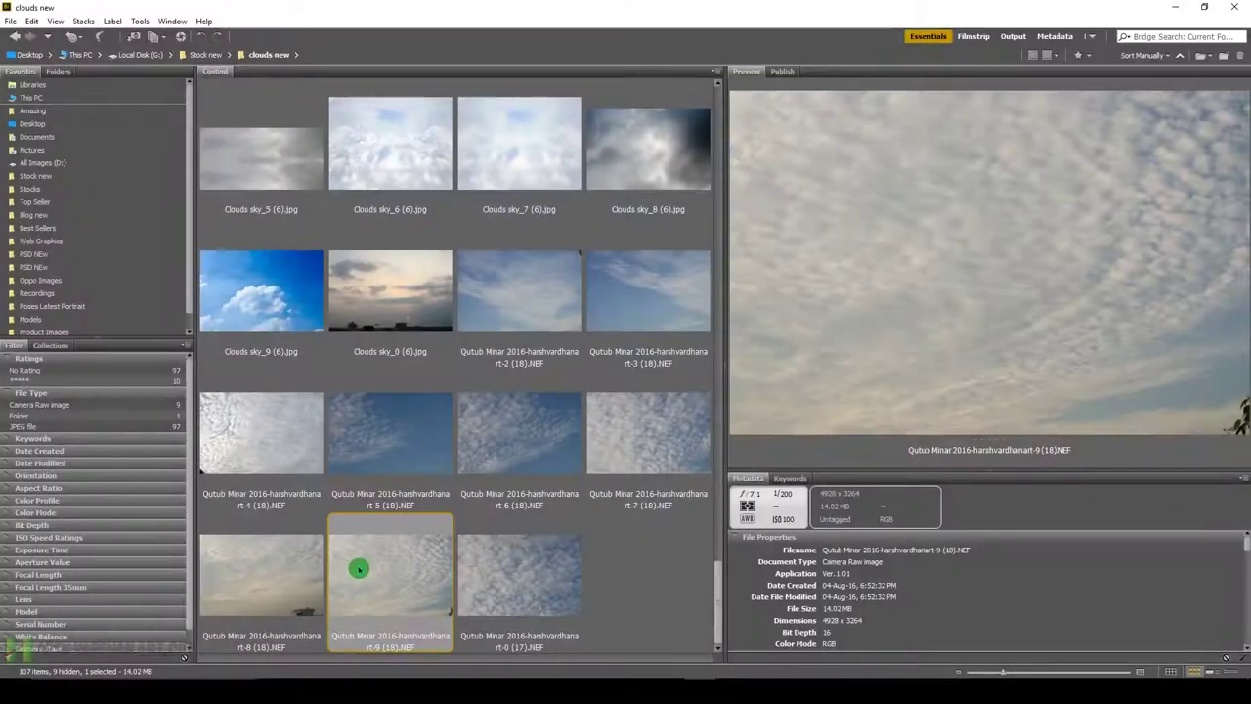
Drag the cloudy sky NEF from Bridge's clouds folder onto Photoshop.
mouse_move(390, 574)
left_mouse_down()
mouse_move(821, 668)
mouse_move(561, 403)
left_mouse_up()
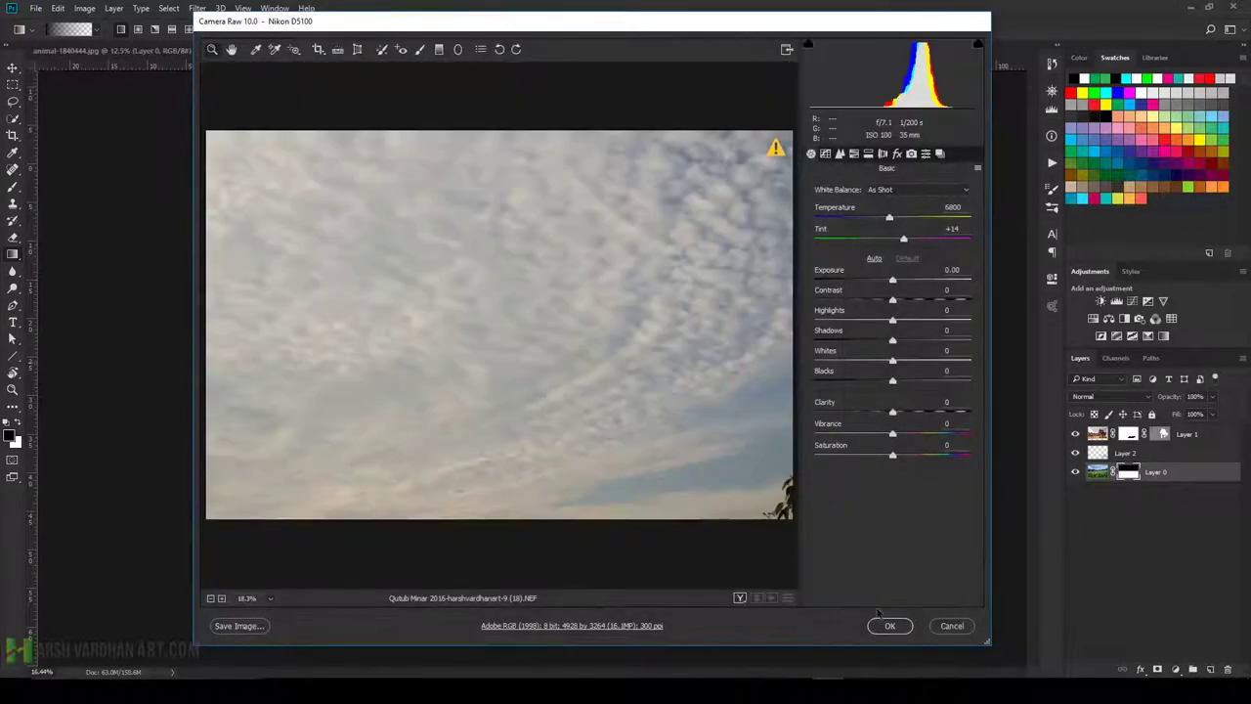
Apply Camera Raw Auto tone to the cloud photo and place it as a layer.
left_click(874, 260)
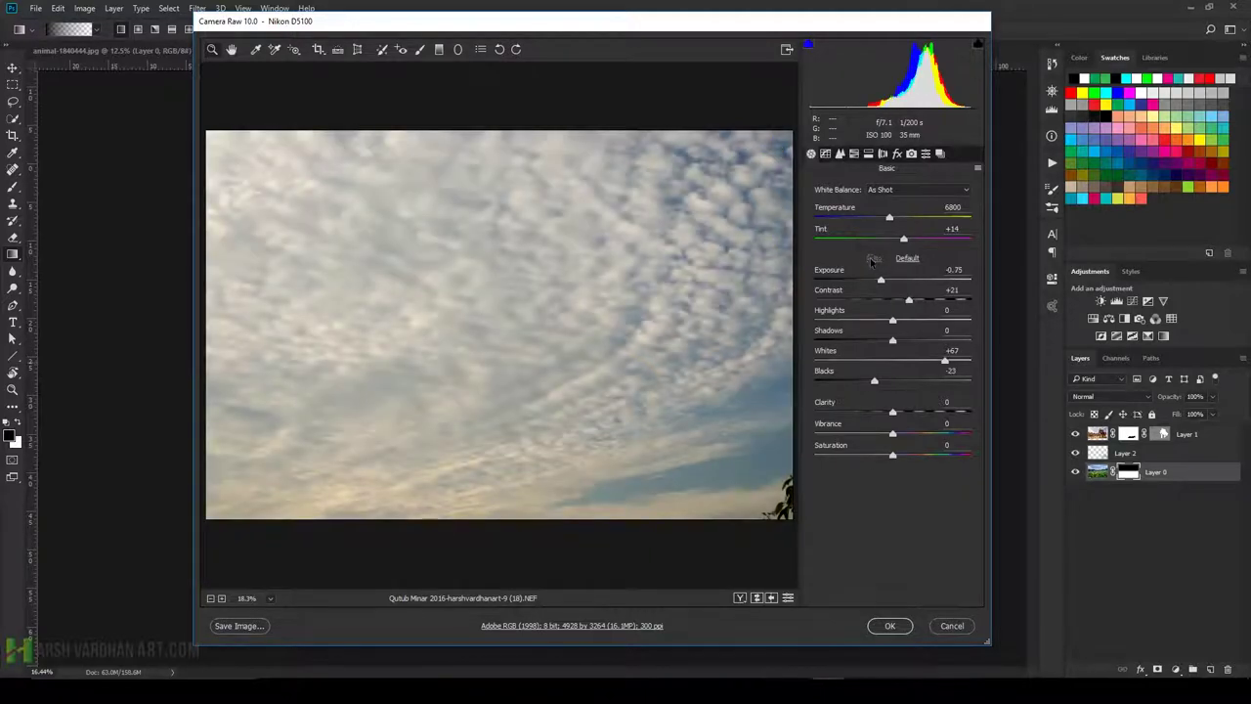
left_click(890, 625)
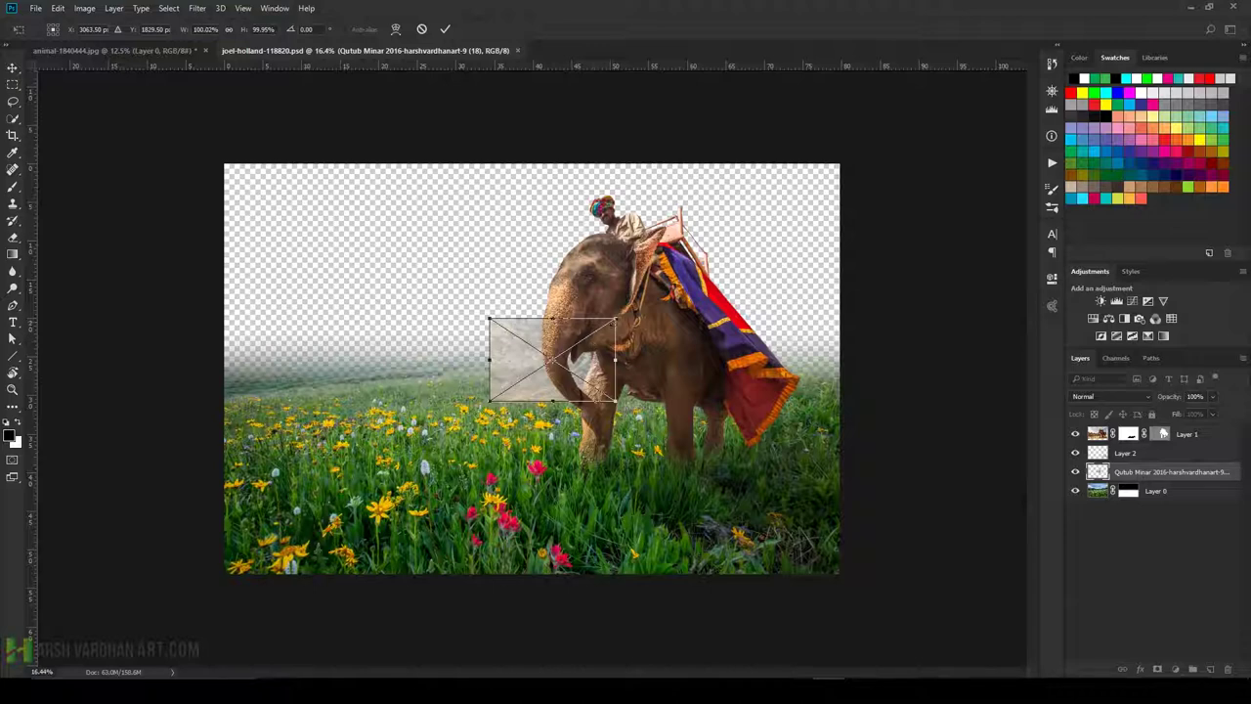
Enlarge the placed sky to about 519% and pull its corners inward for perspective.
scroll(618, 323, "up", 3)
scroll(621, 321, "down", 5)
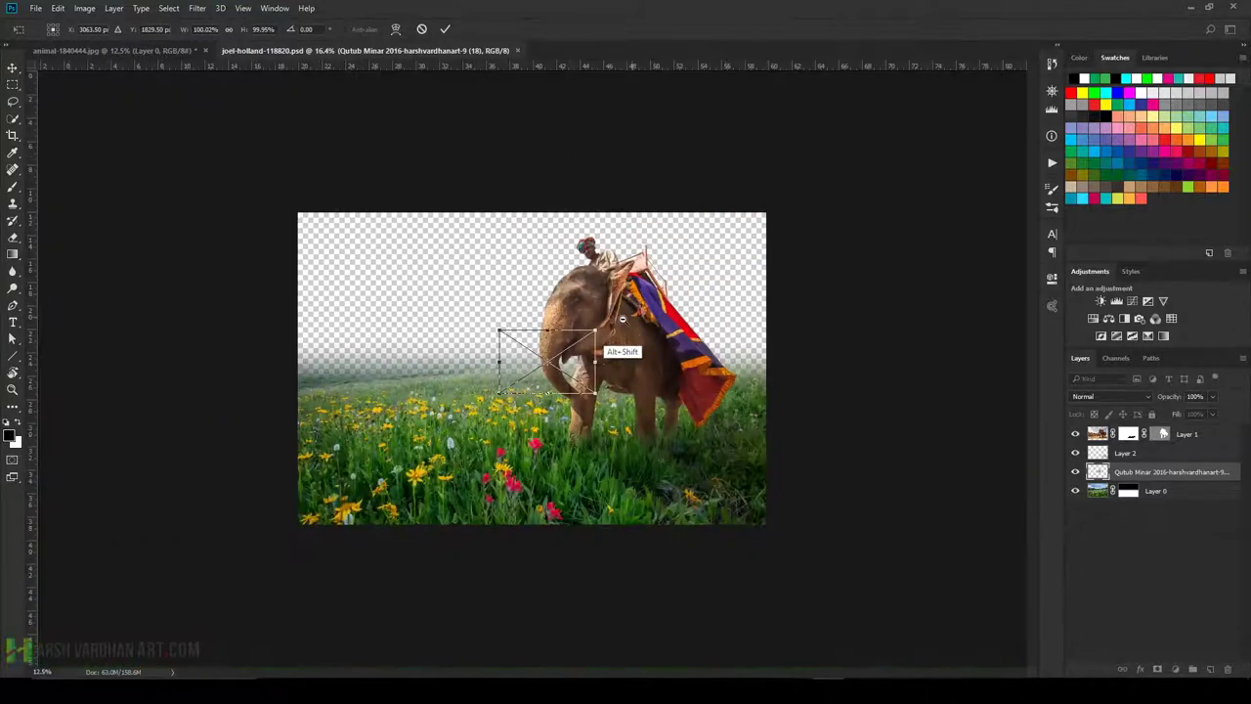
mouse_move(621, 320)
left_mouse_down()
mouse_move(711, 152)
mouse_move(821, 175)
mouse_move(633, 185)
mouse_move(779, 218)
left_mouse_up()
left_click(721, 157)
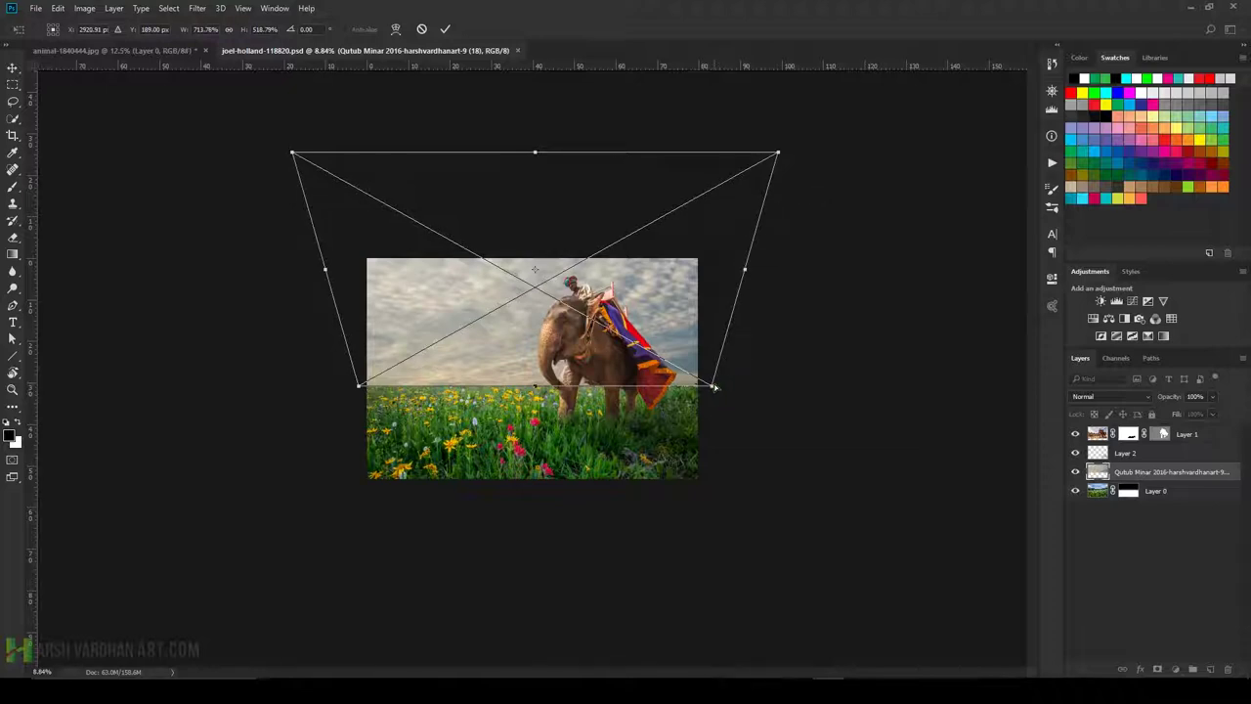
left_click_drag(712, 390, 698, 386)
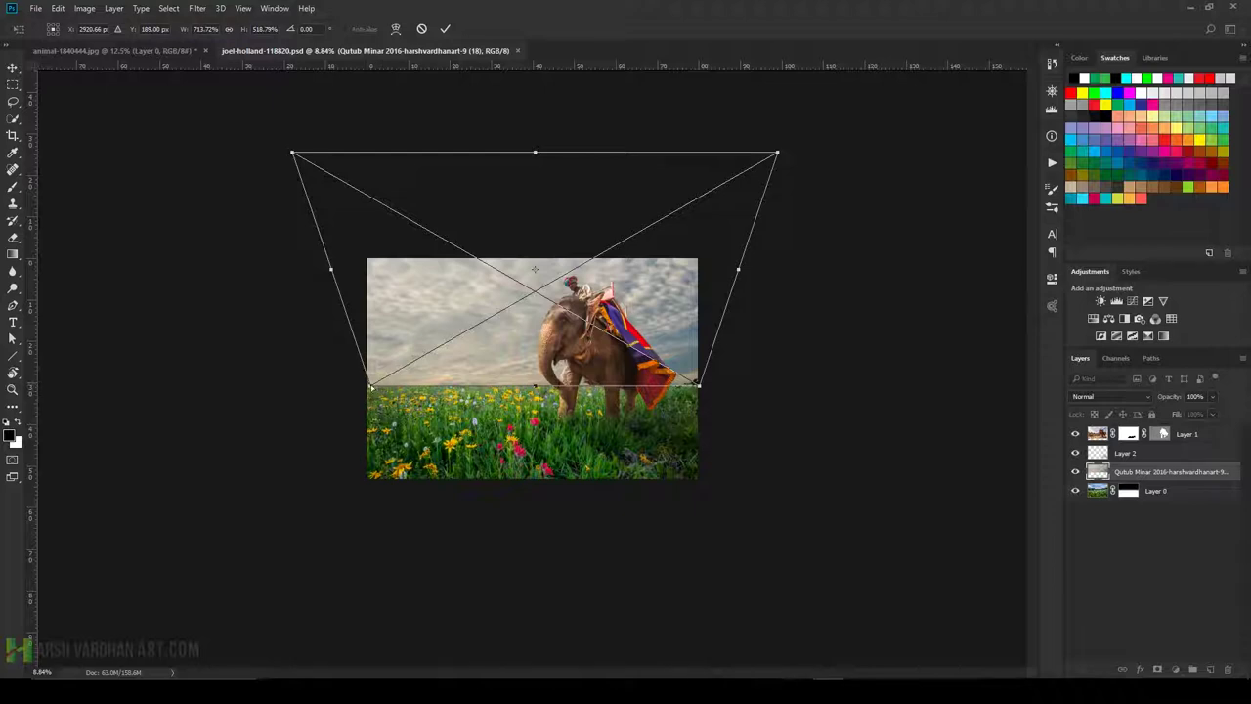
mouse_move(635, 271)
left_mouse_down()
mouse_move(640, 311)
mouse_move(629, 318)
mouse_move(626, 306)
left_mouse_up()
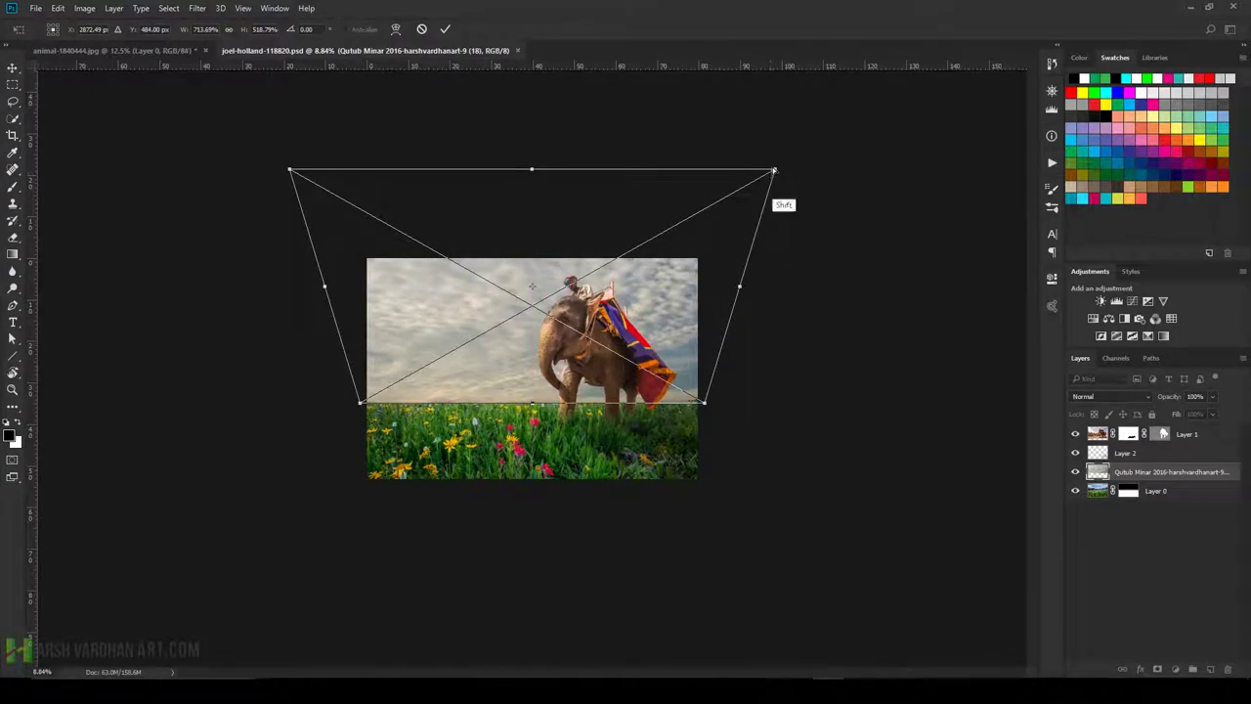
left_click_drag(775, 170, 740, 188)
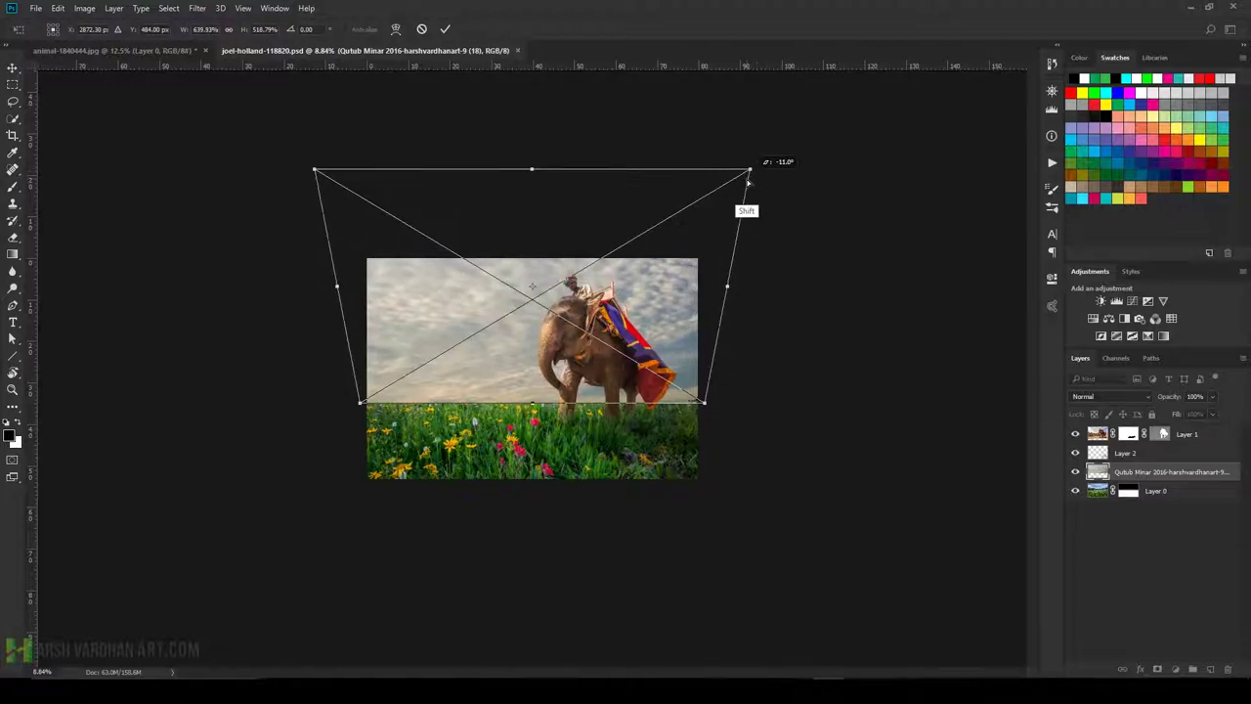
key("shift")
key("shift")
key("shift")
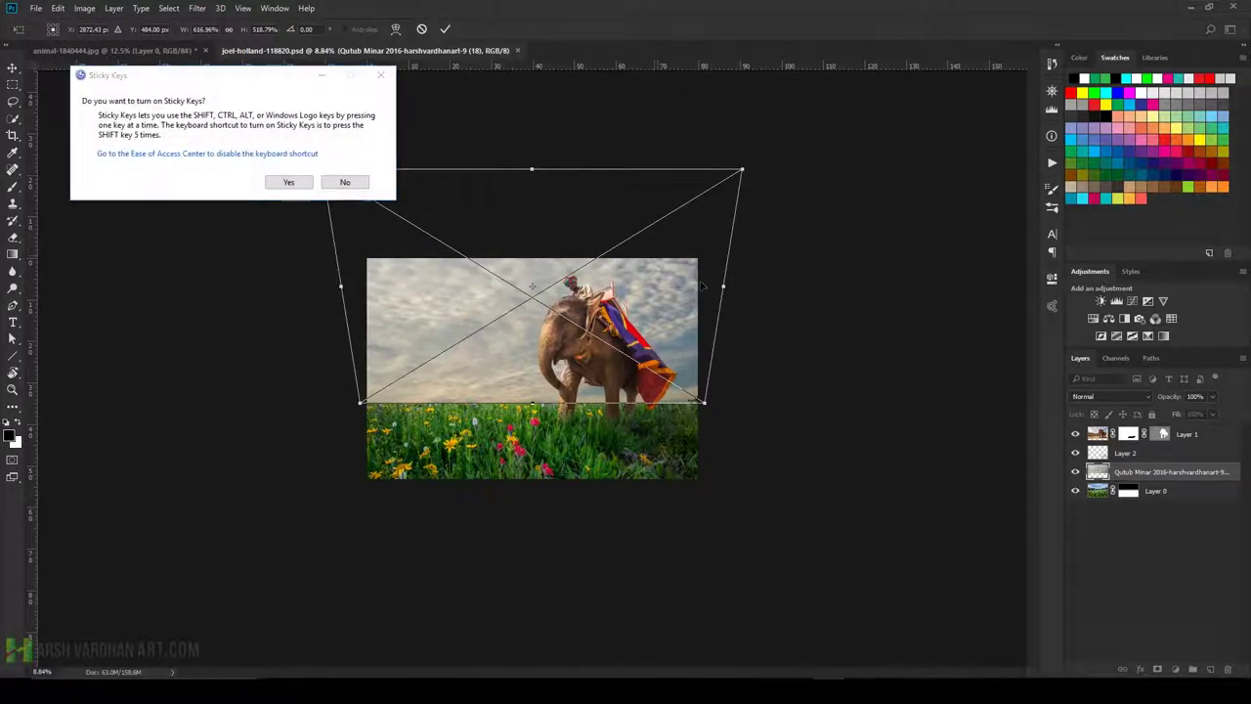
Reshape and reposition the sky to fill the frame down to the grass, then commit.
right_click(688, 285)
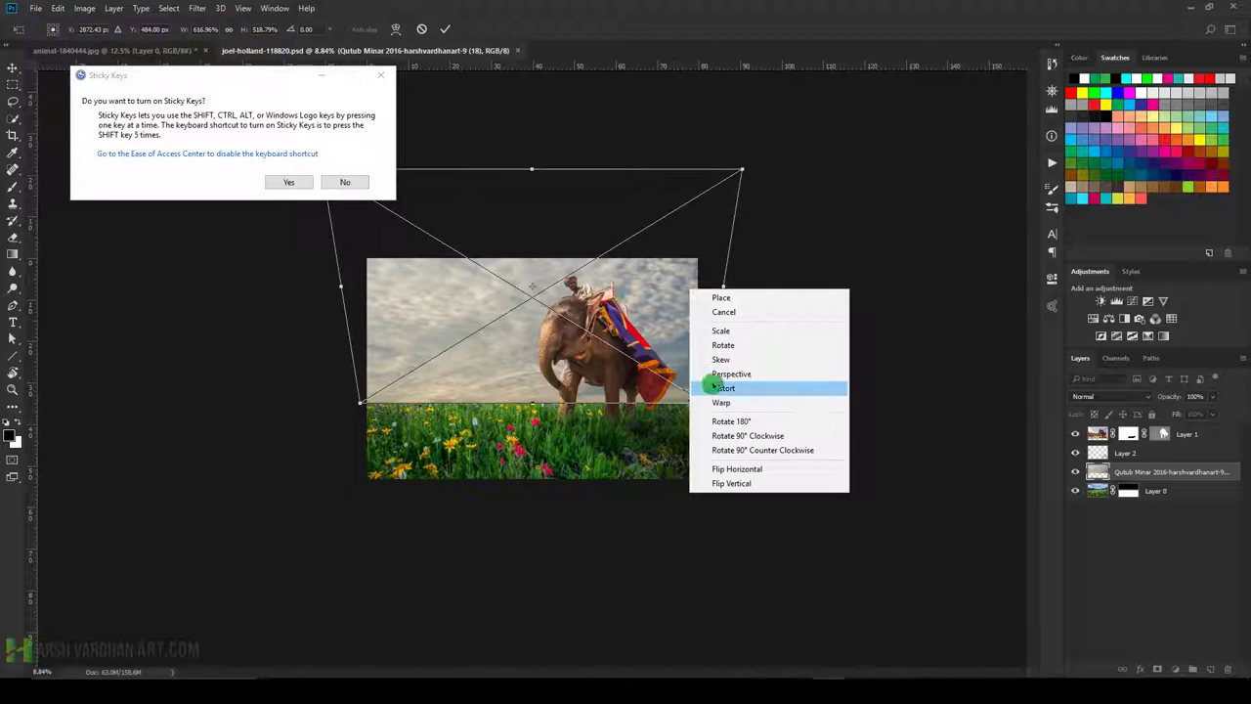
left_click(721, 330)
left_click(345, 182)
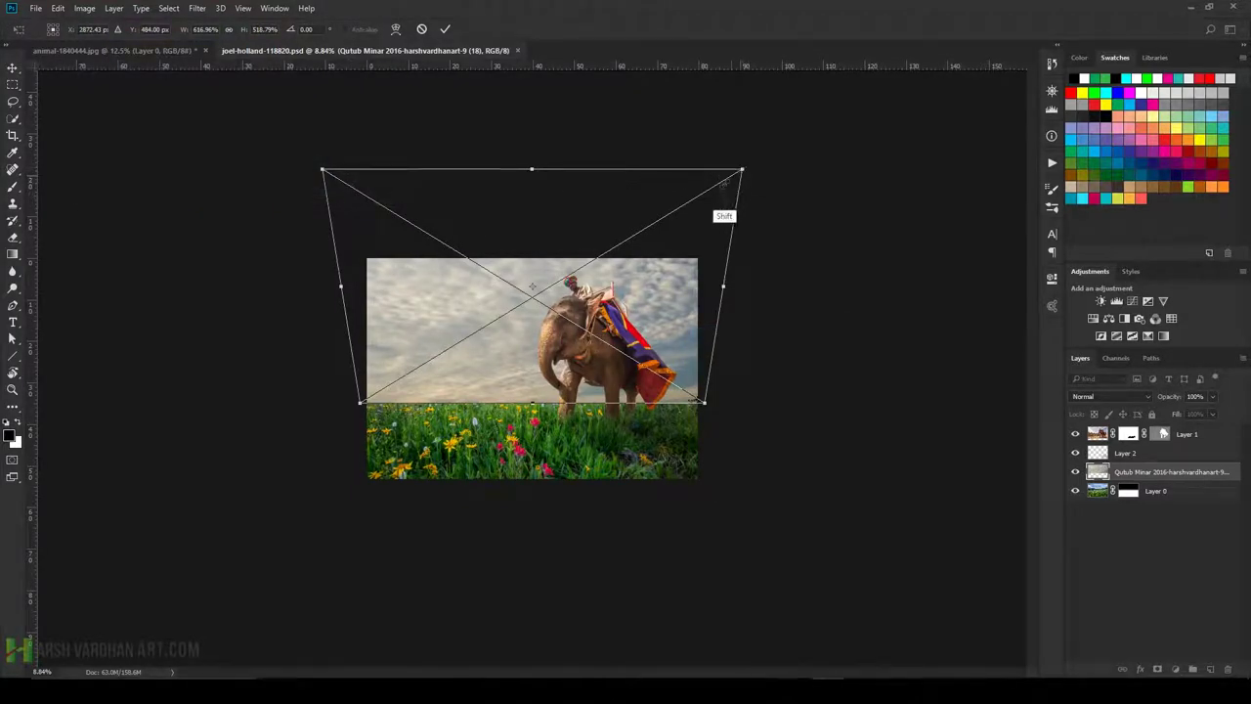
left_click_drag(743, 169, 689, 202)
mouse_move(622, 304)
left_mouse_down()
mouse_move(661, 276)
mouse_move(639, 307)
mouse_move(643, 333)
mouse_move(643, 313)
left_mouse_up()
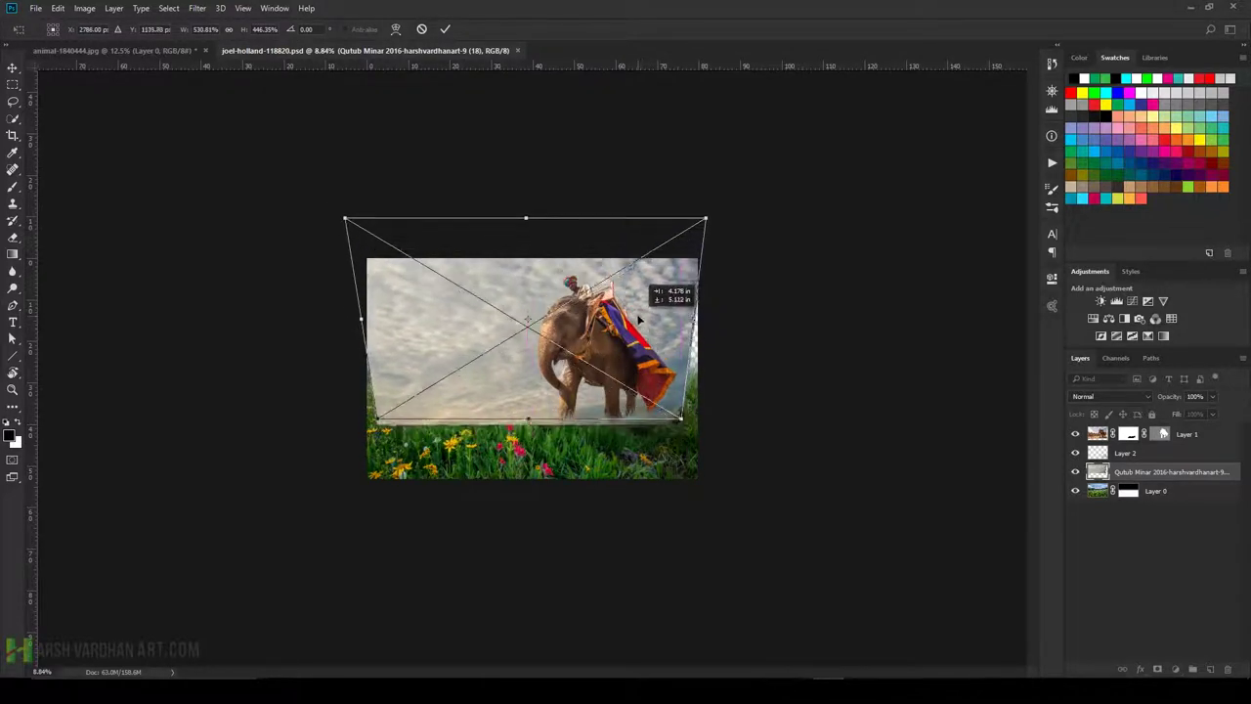
left_click_drag(686, 414, 711, 431)
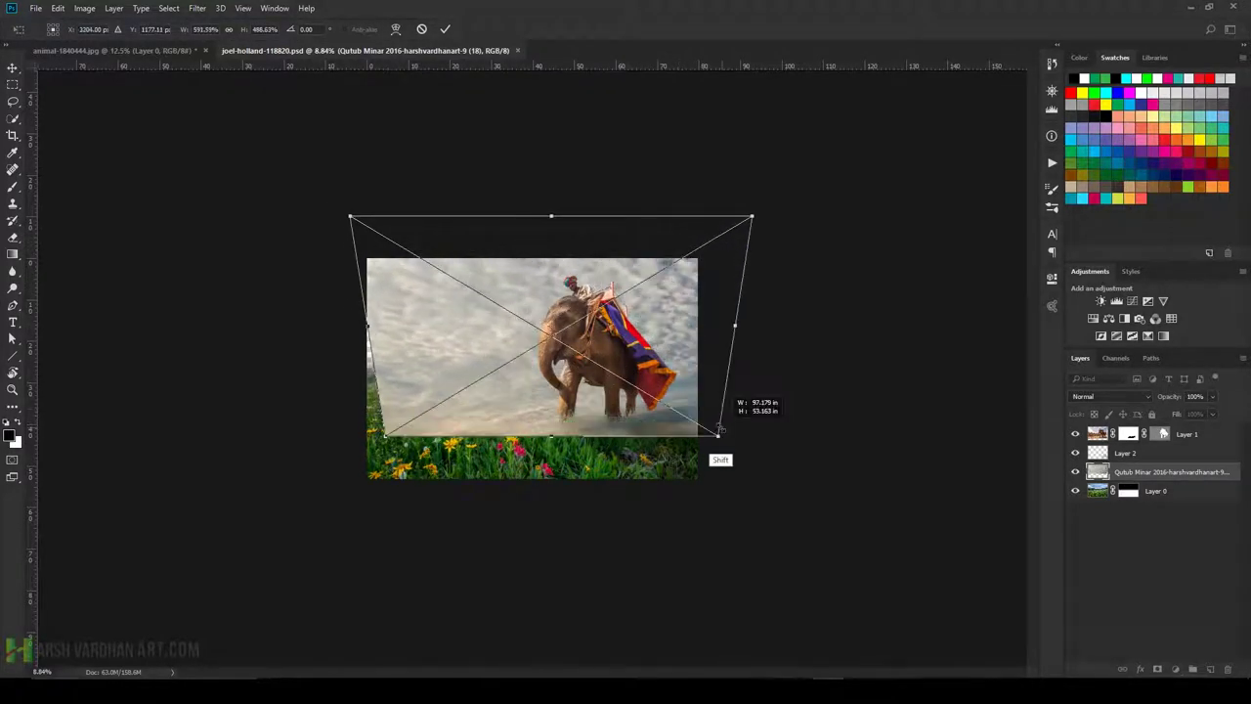
left_click_drag(387, 427, 342, 422)
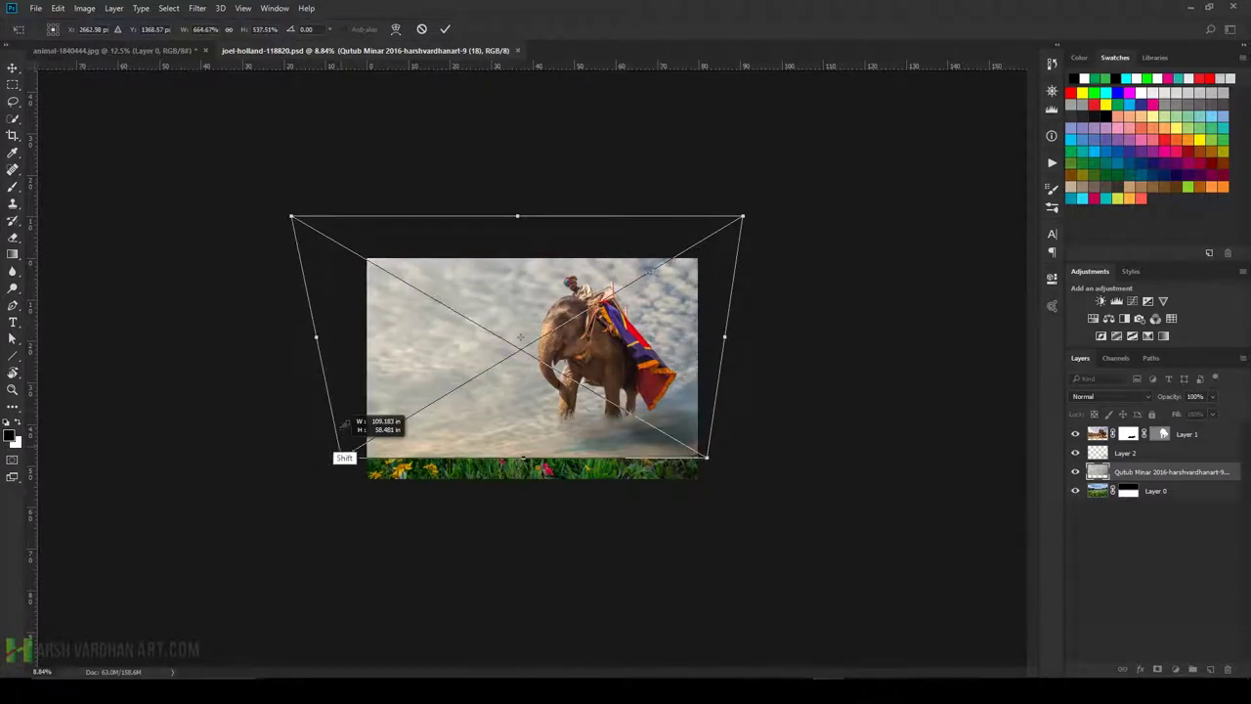
left_click_drag(518, 369, 527, 345)
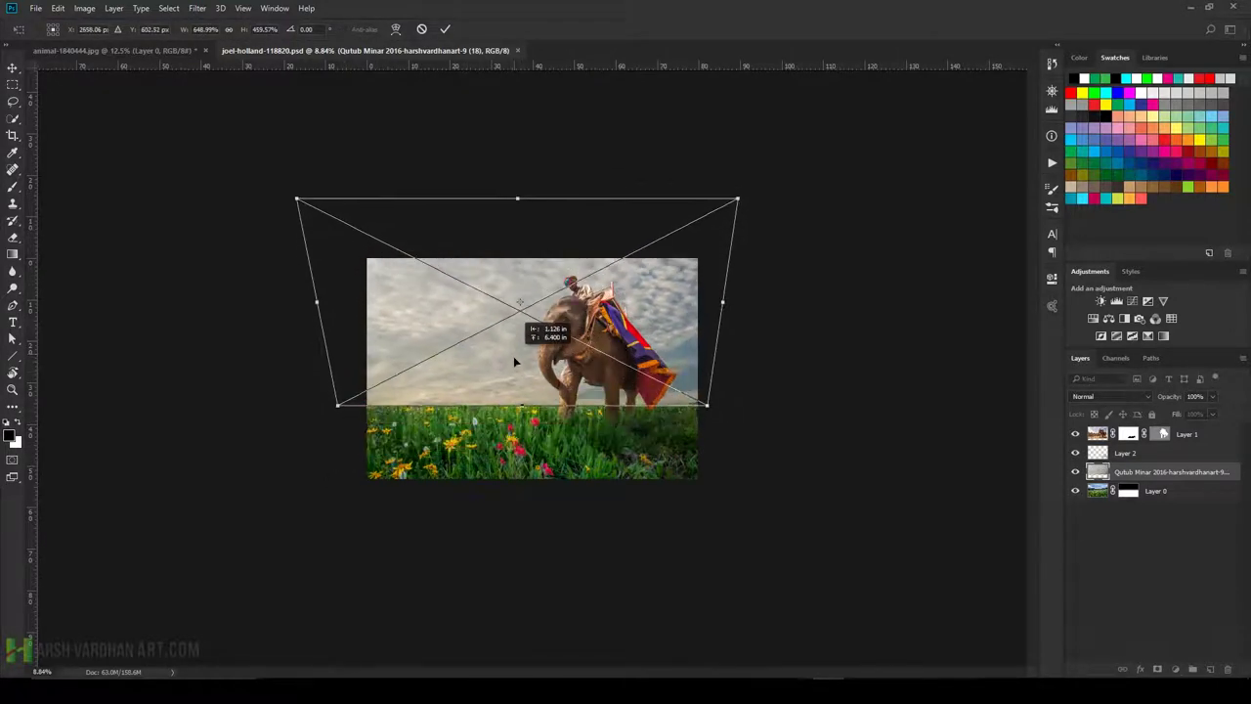
left_click(449, 27)
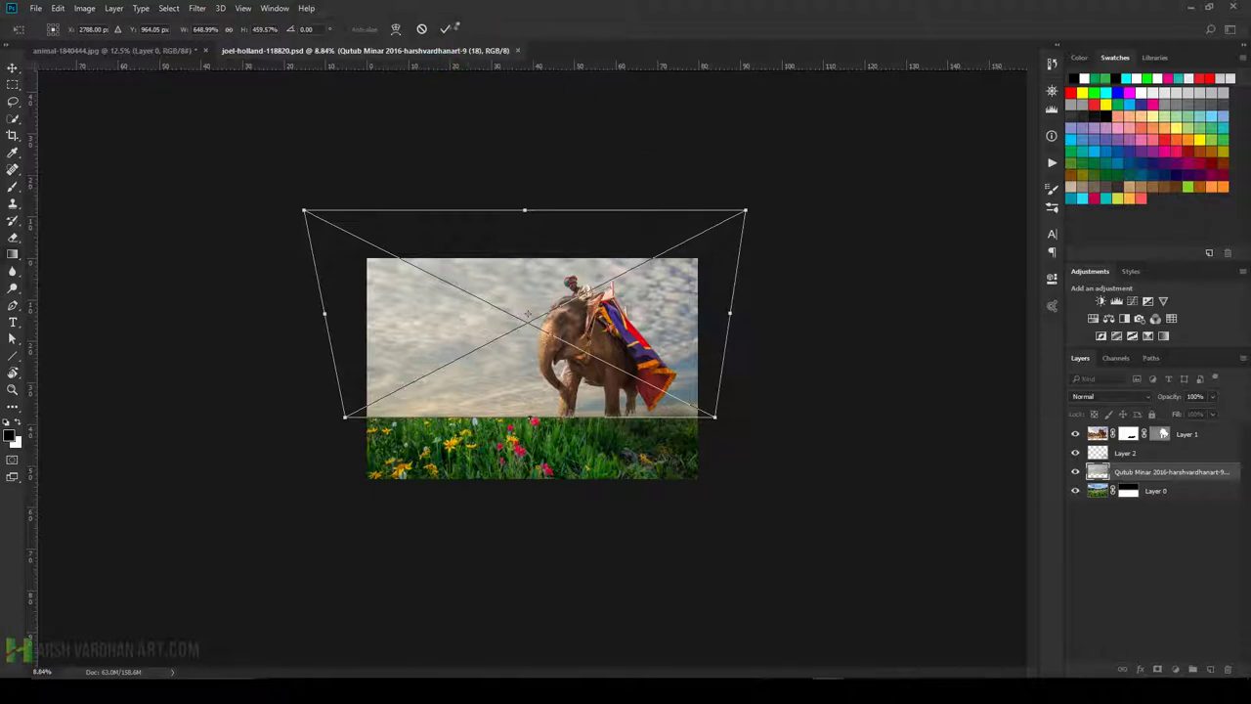
Add a layer mask to the sky and try a first grass-to-sky gradient, then undo it.
key("g")
left_click(1150, 641)
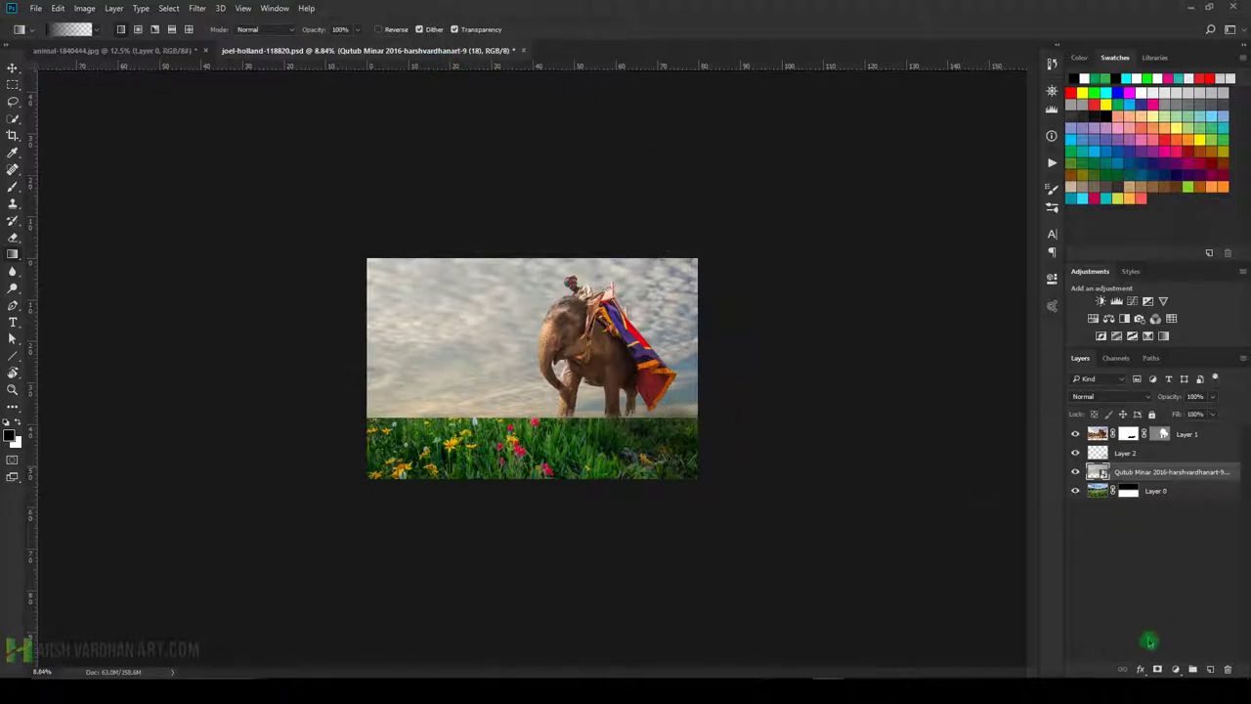
left_click(1156, 666)
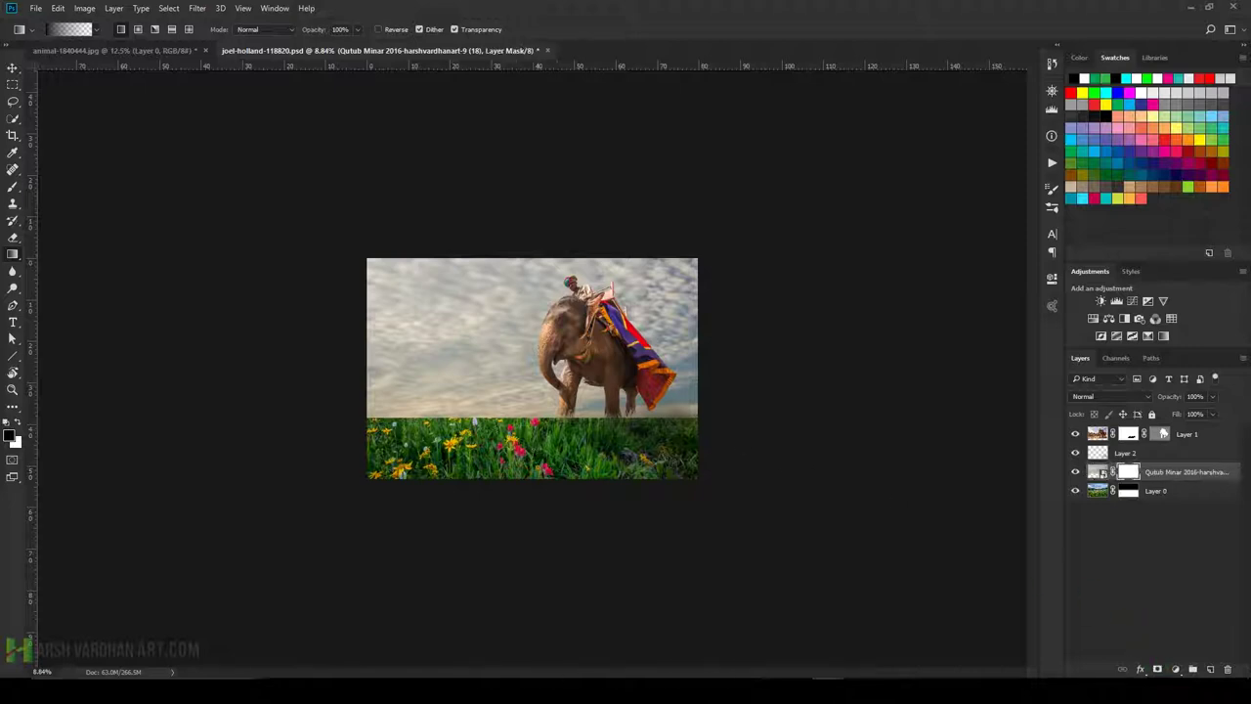
mouse_move(498, 416)
left_mouse_down()
mouse_move(492, 378)
mouse_move(463, 407)
mouse_move(509, 342)
left_mouse_up()
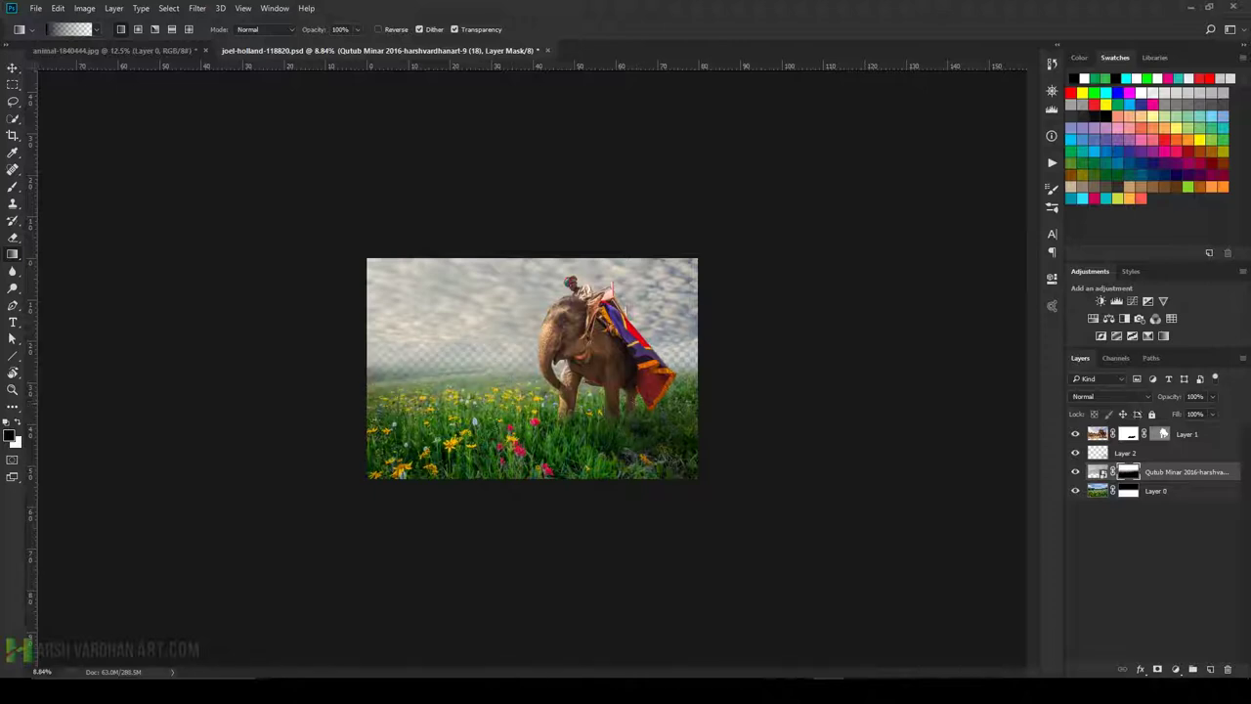
key("ctrl+z")
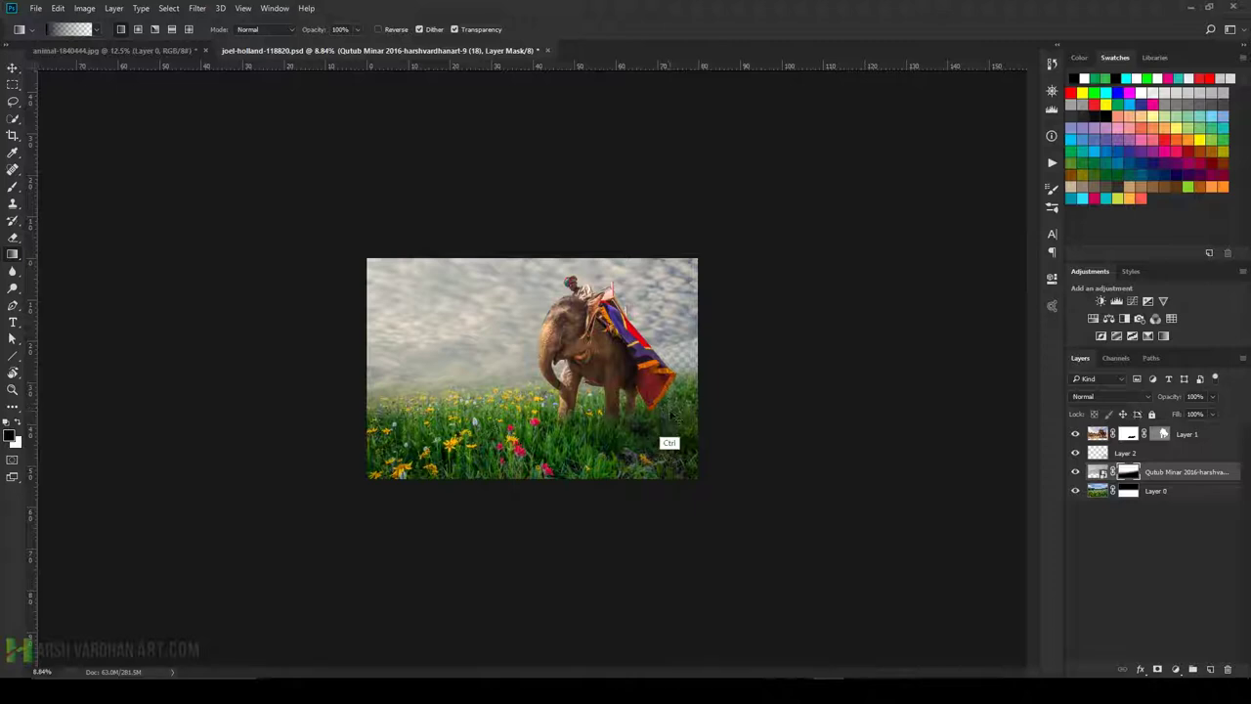
key("ctrl+z")
key("ctrl+z")
key("ctrl+alt+z")
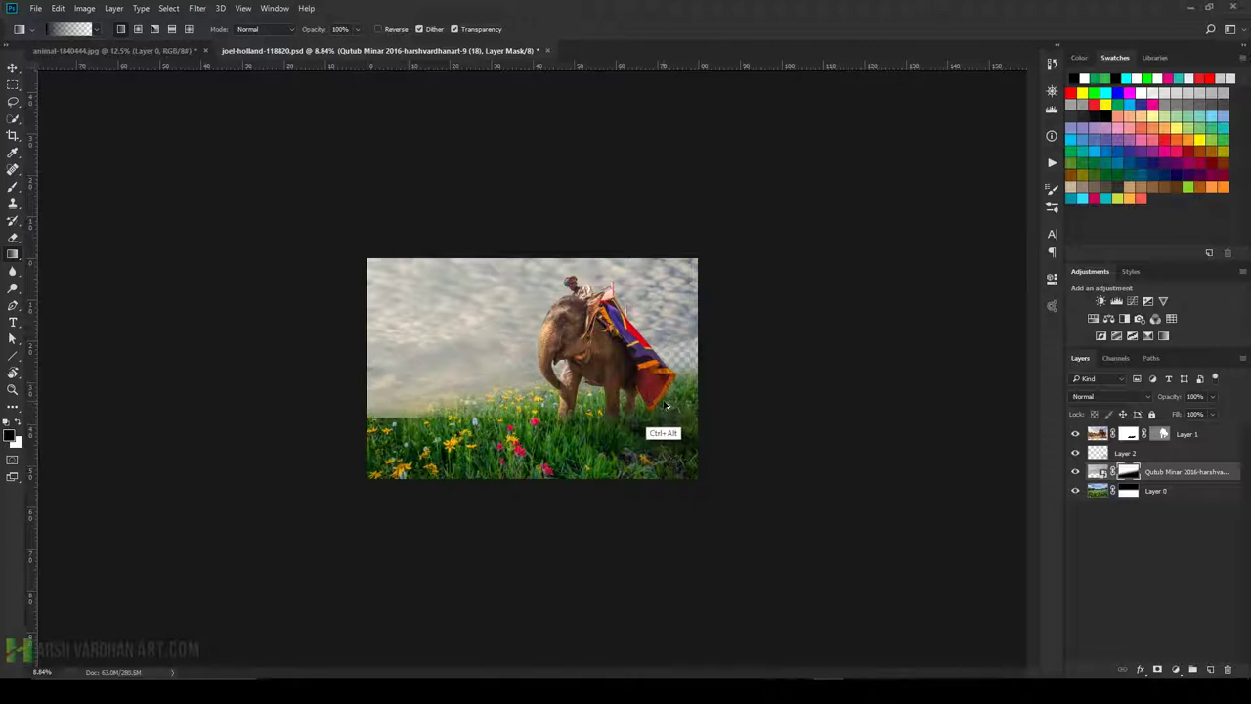
key("ctrl+alt+z")
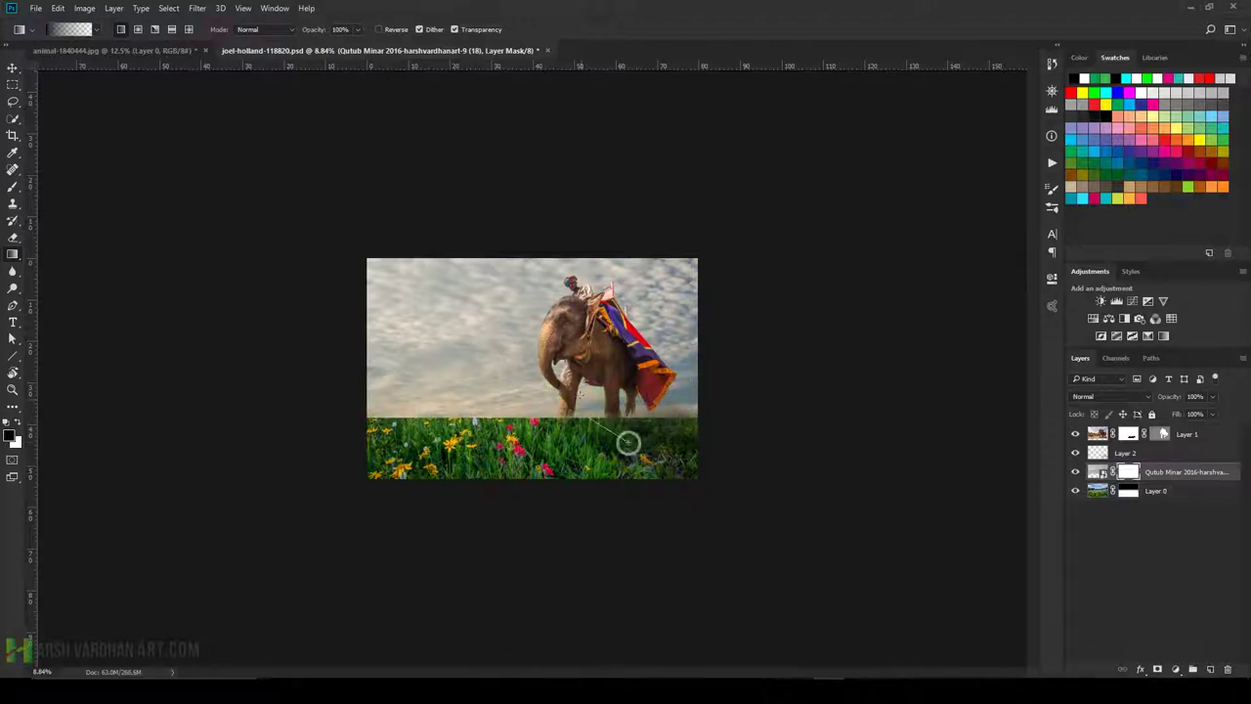
Redraw the mask gradient until the grass fades softly into the sky at the horizon.
left_click_drag(626, 442, 585, 389)
key("ctrl+z")
left_click_drag(498, 391, 495, 348)
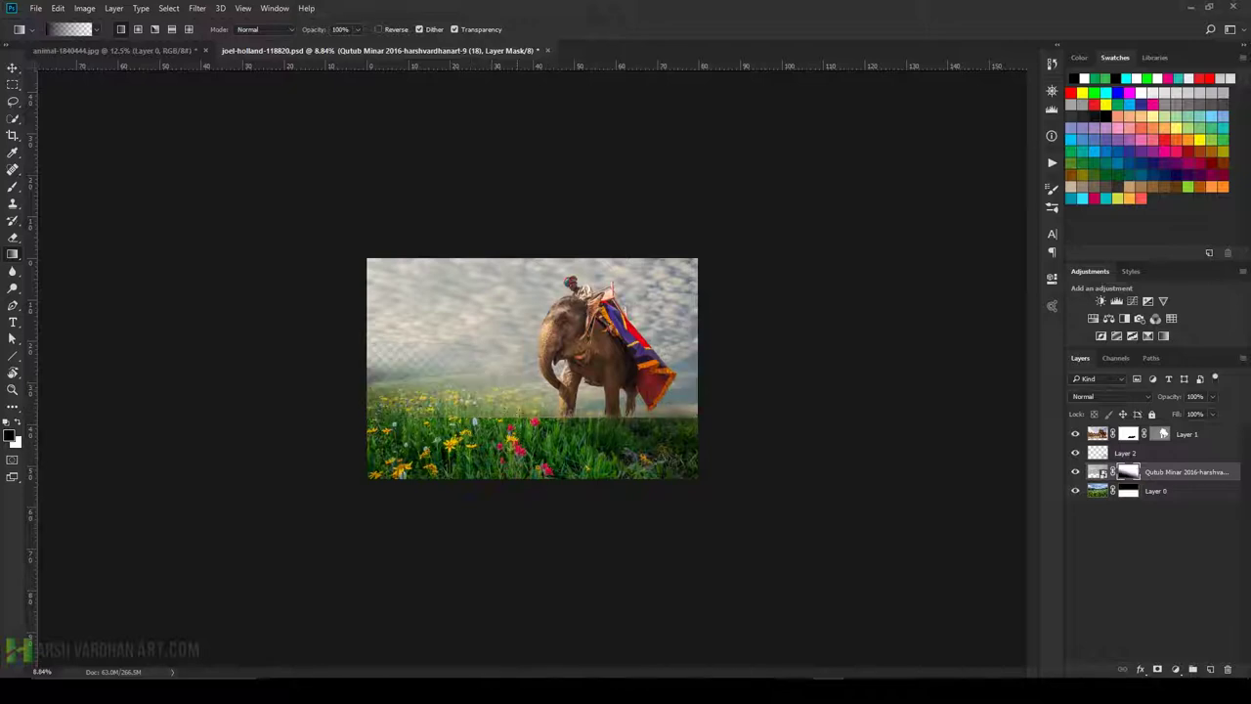
key("ctrl+z")
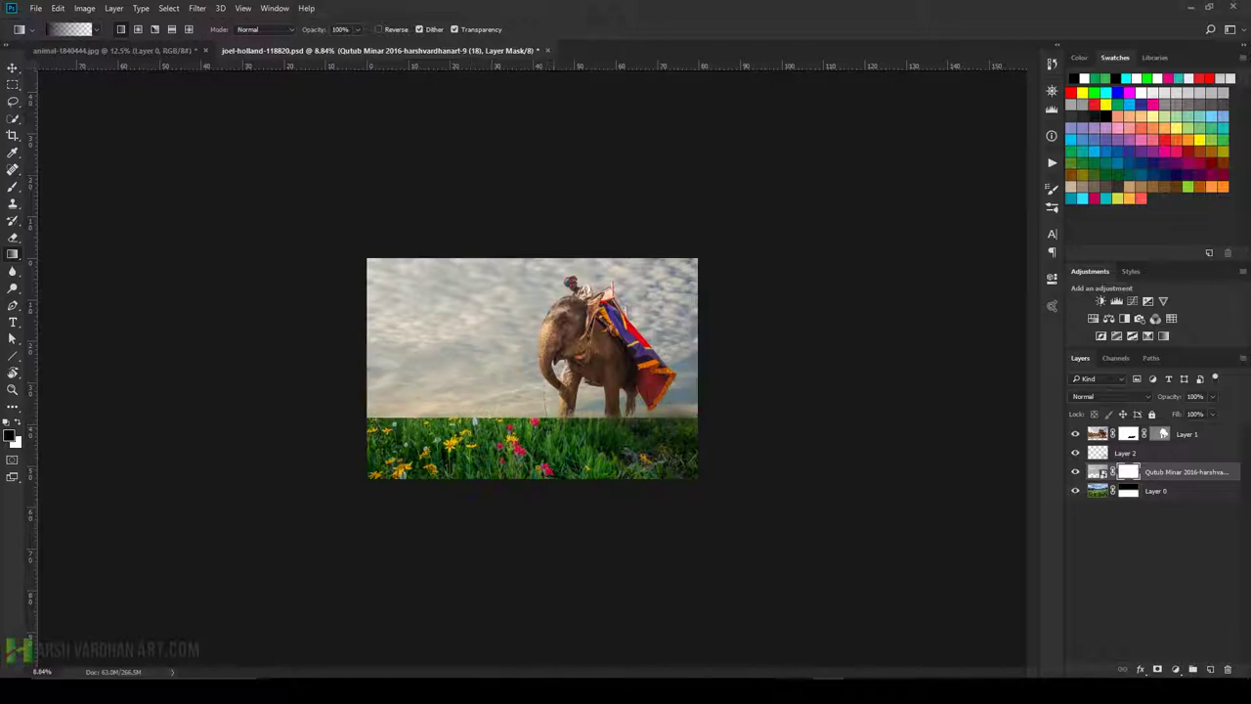
left_click_drag(497, 426, 496, 386)
left_click_drag(598, 415, 598, 366)
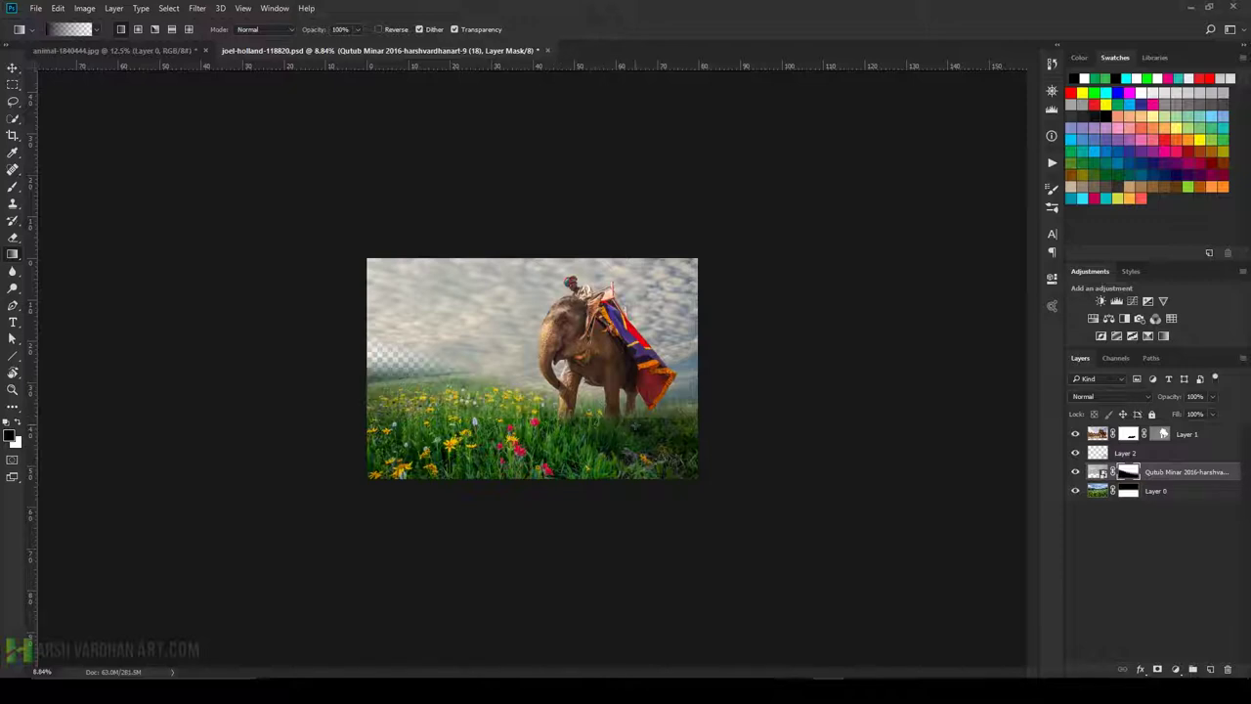
key("ctrl+z")
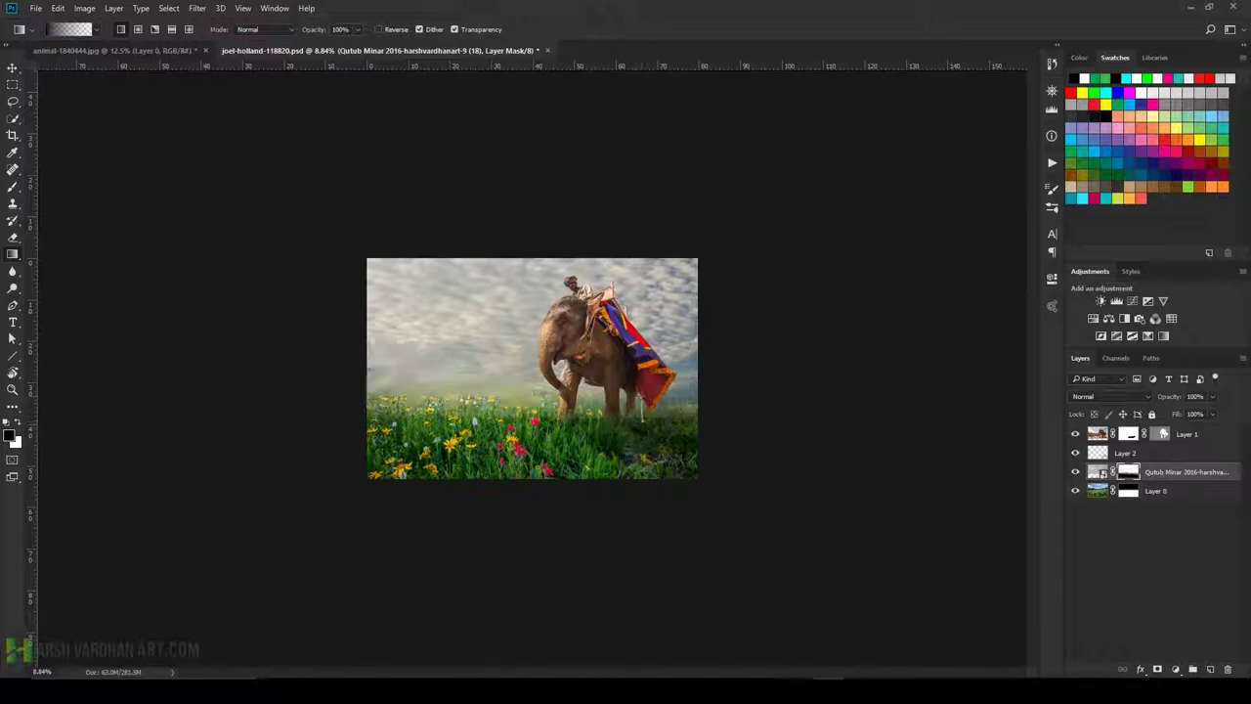
mouse_move(664, 415)
left_mouse_down()
mouse_move(730, 409)
mouse_move(689, 415)
mouse_move(715, 401)
mouse_move(829, 411)
left_mouse_up()
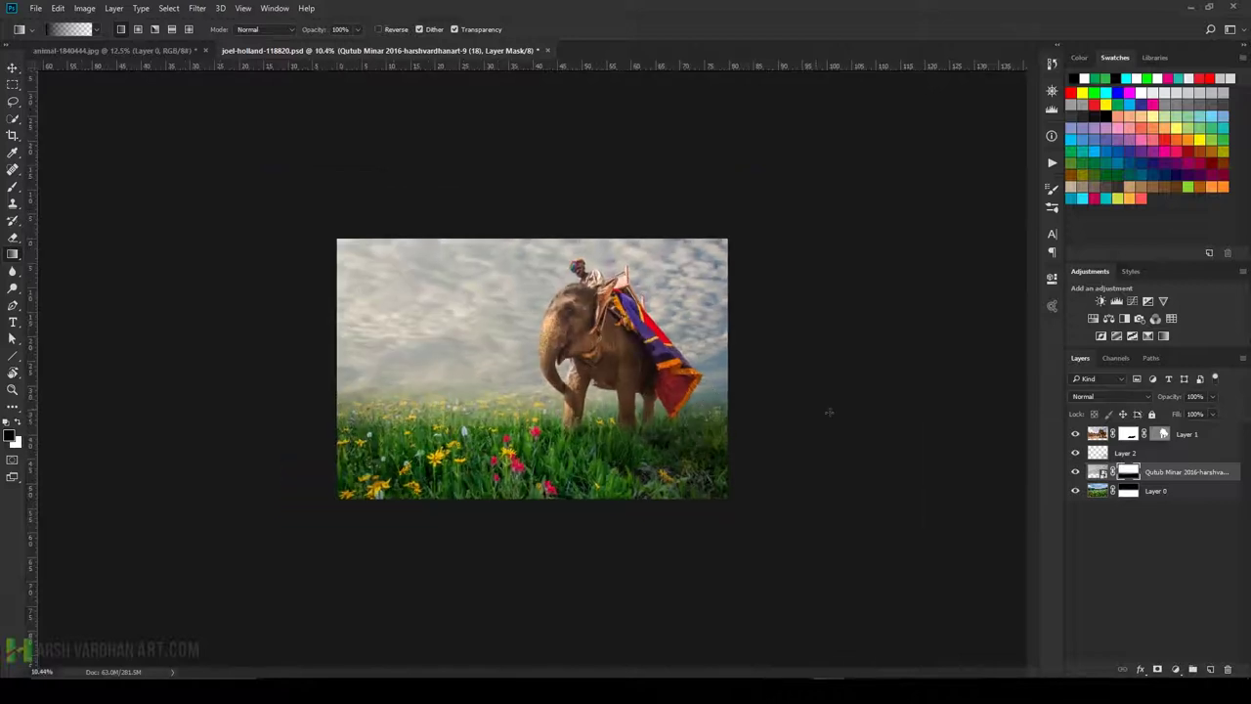
Add a new empty Layer 3 above the cloud sky and switch to the Brush tool.
left_click(1210, 671)
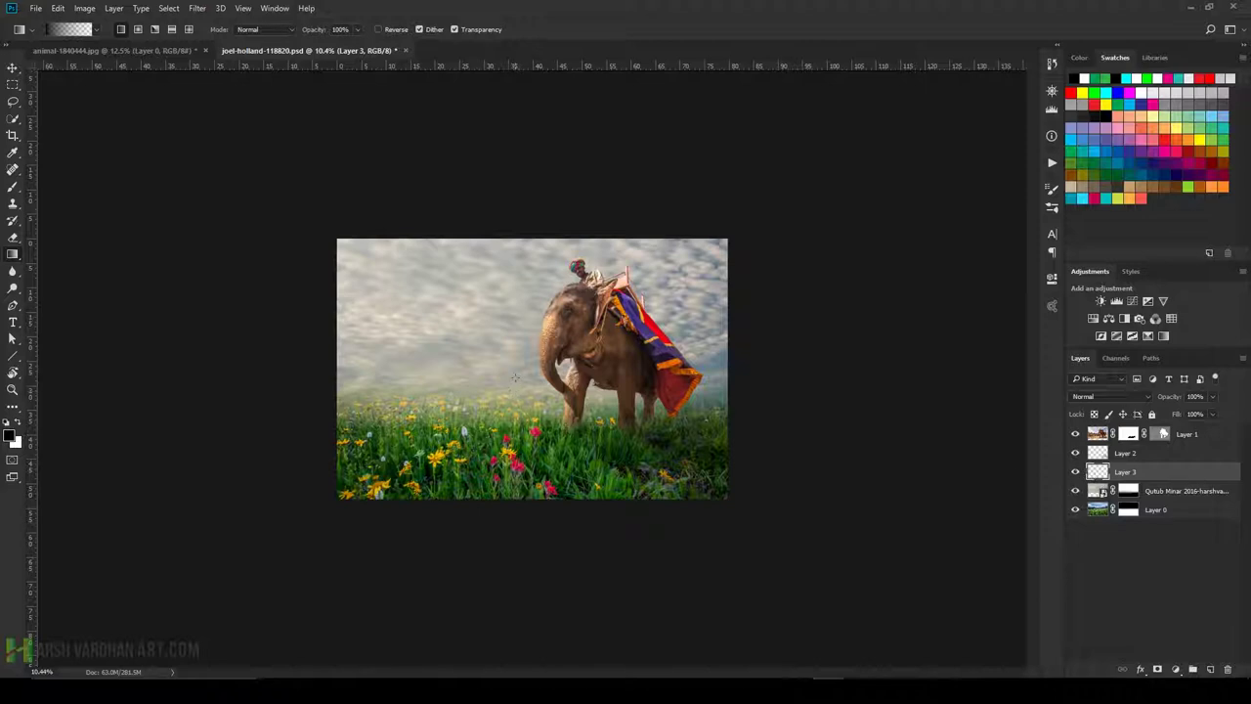
key("b")
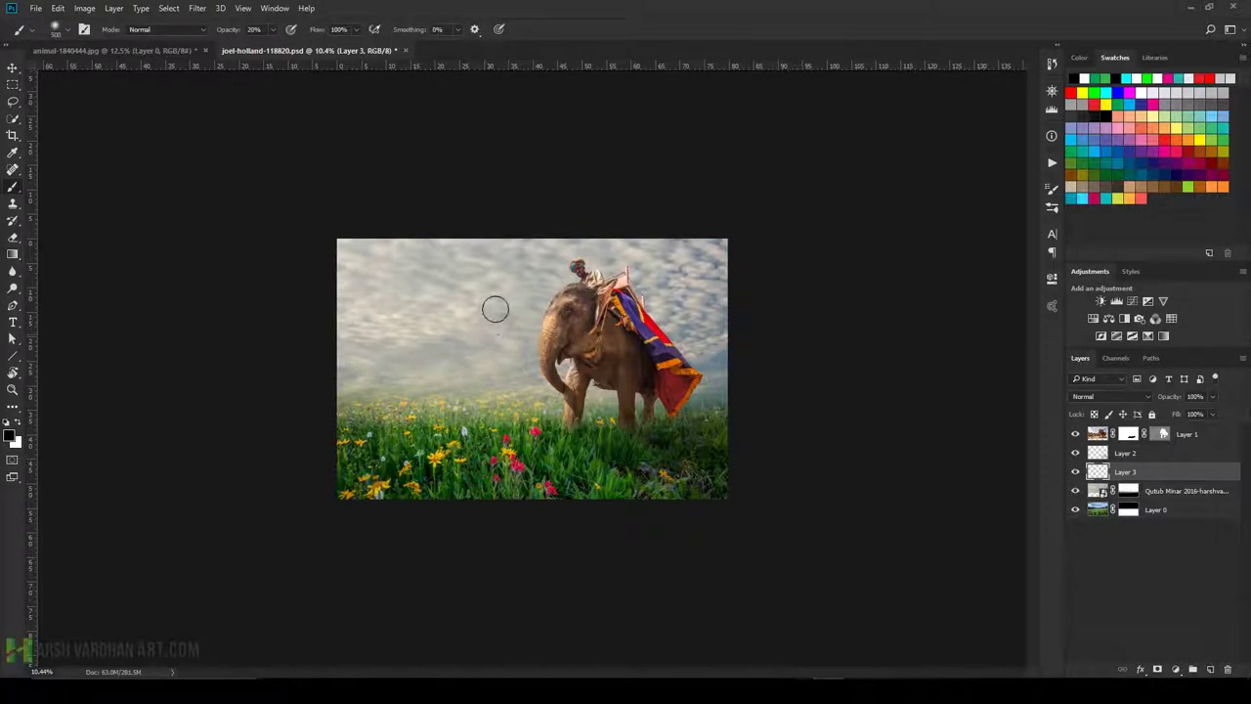
mouse_move(495, 309)
left_mouse_down()
mouse_move(509, 299)
mouse_move(485, 338)
left_mouse_up()
key("ctrl+z")
Choose the smoke mist brush preset at about 809 px.
left_click(1052, 189)
left_click(1051, 207)
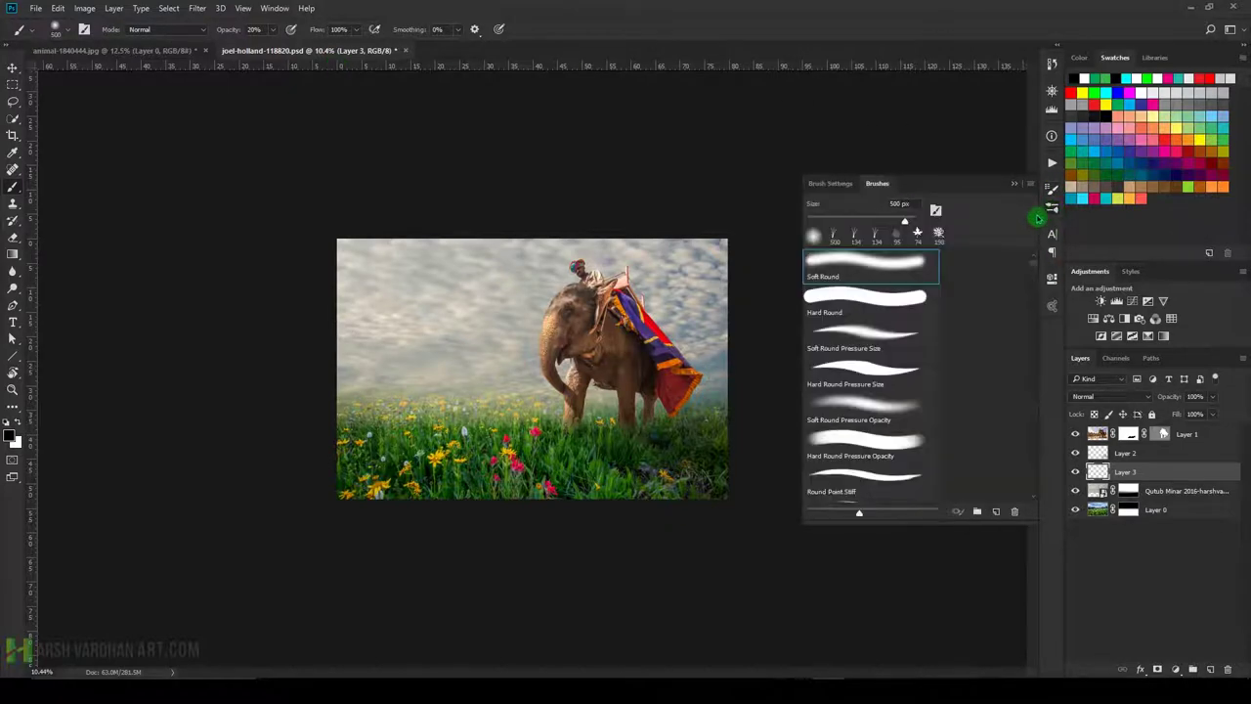
scroll(1036, 267, "down", 3)
scroll(1038, 274, "down", 3)
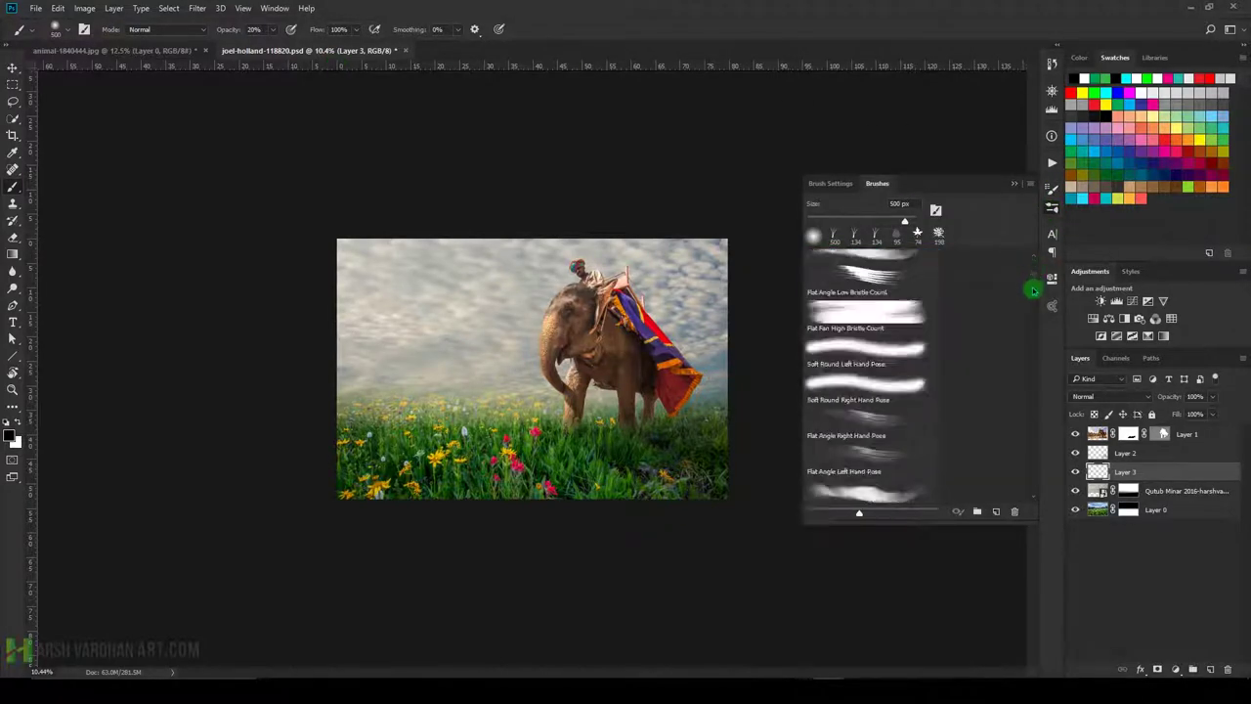
scroll(1036, 288, "down", 3)
scroll(1034, 293, "down", 3)
scroll(1033, 297, "down", 3)
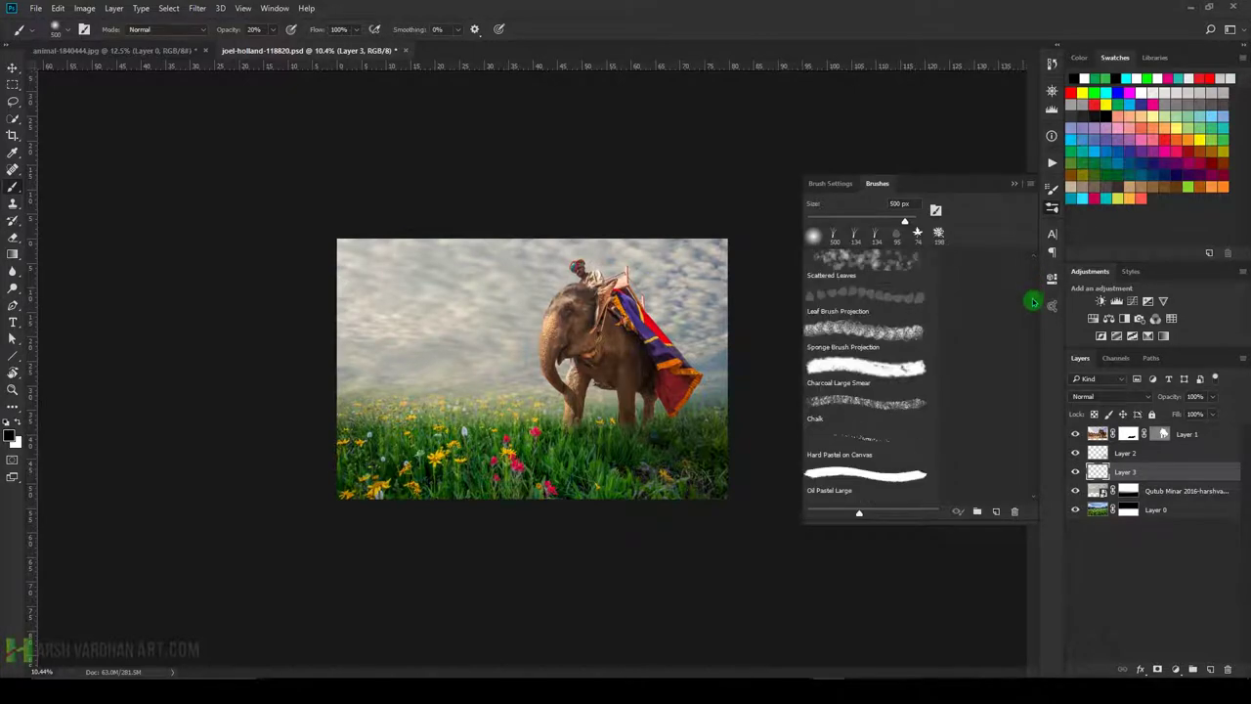
scroll(1033, 303, "down", 3)
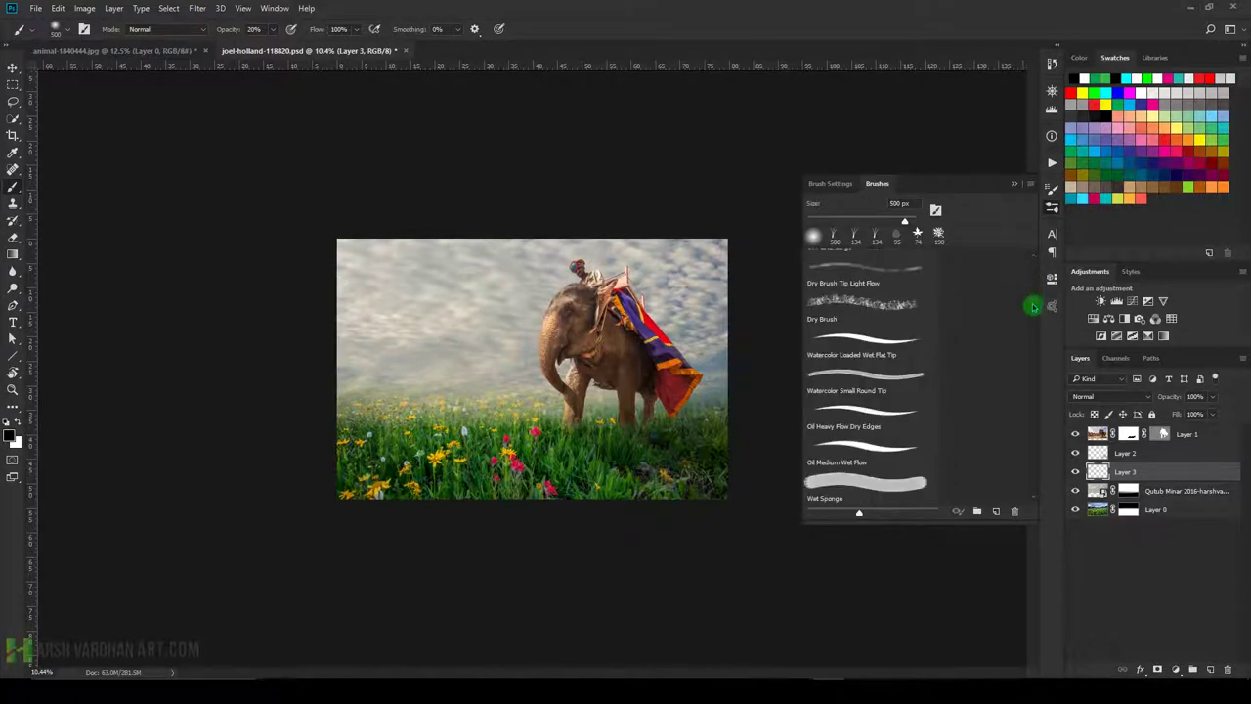
scroll(1032, 308, "down", 3)
scroll(1031, 315, "down", 3)
scroll(1032, 323, "down", 5)
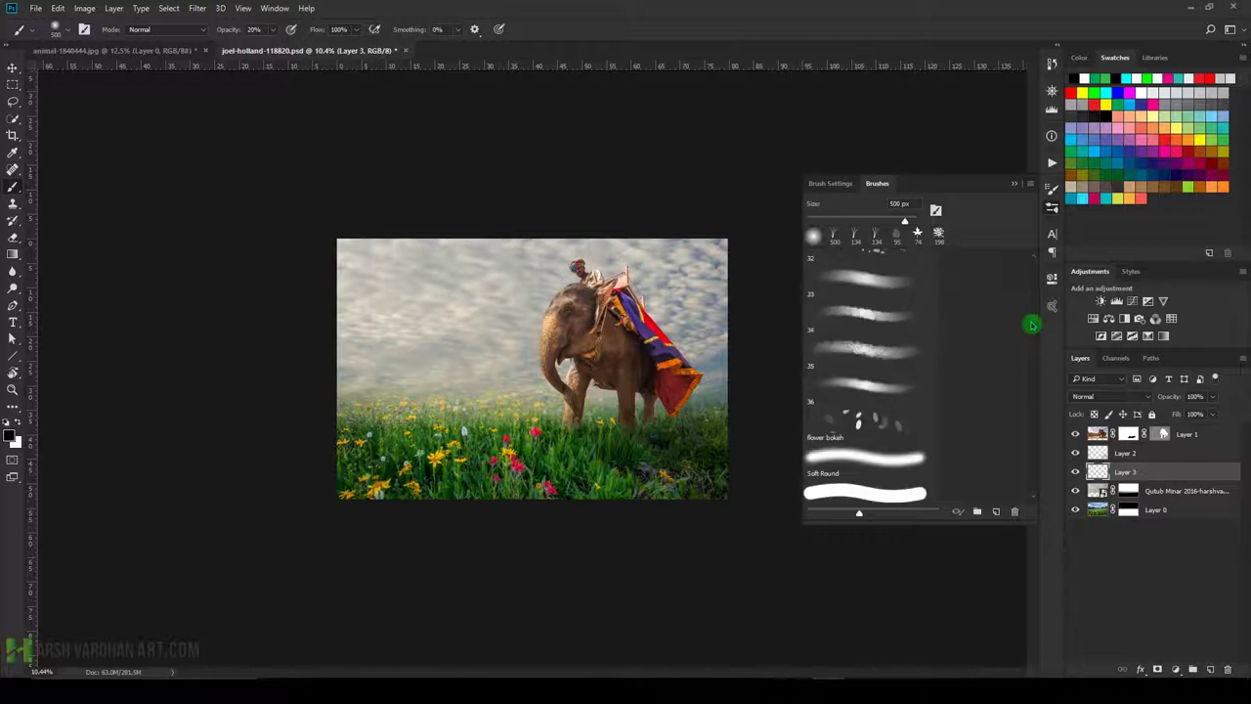
scroll(1032, 328, "down", 5)
scroll(1032, 335, "down", 5)
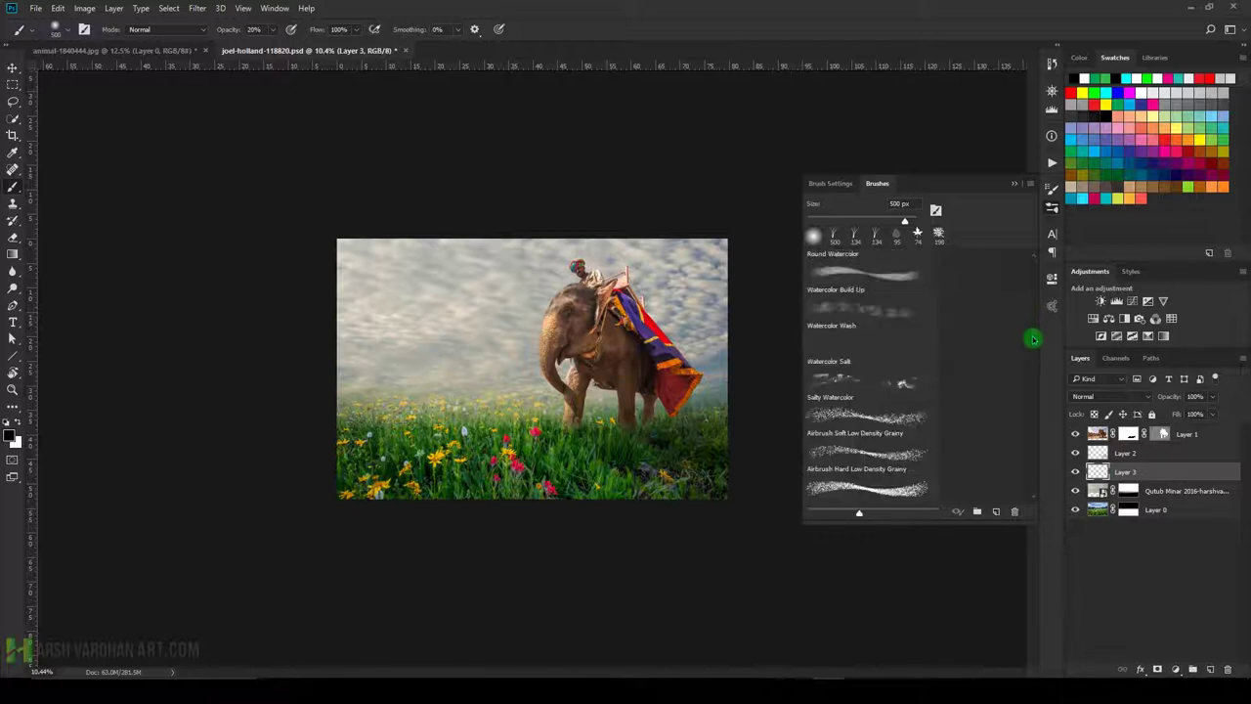
scroll(1033, 342, "down", 5)
left_click(870, 362)
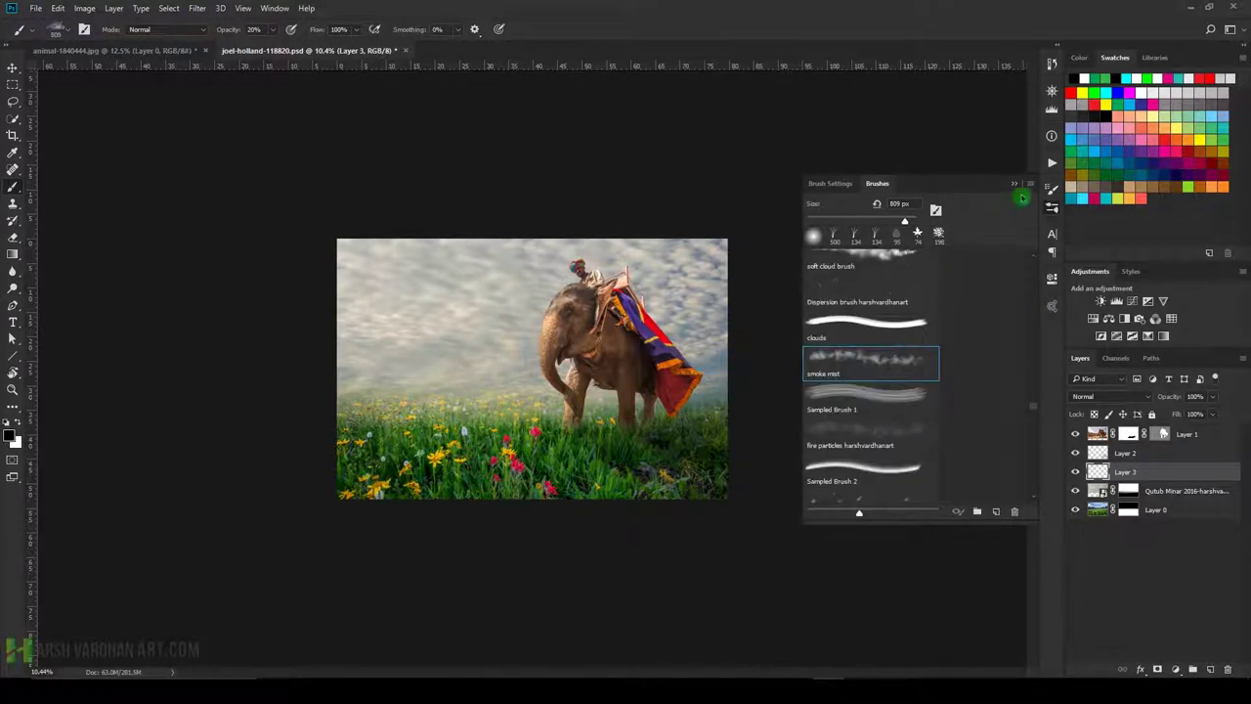
left_click(1051, 207)
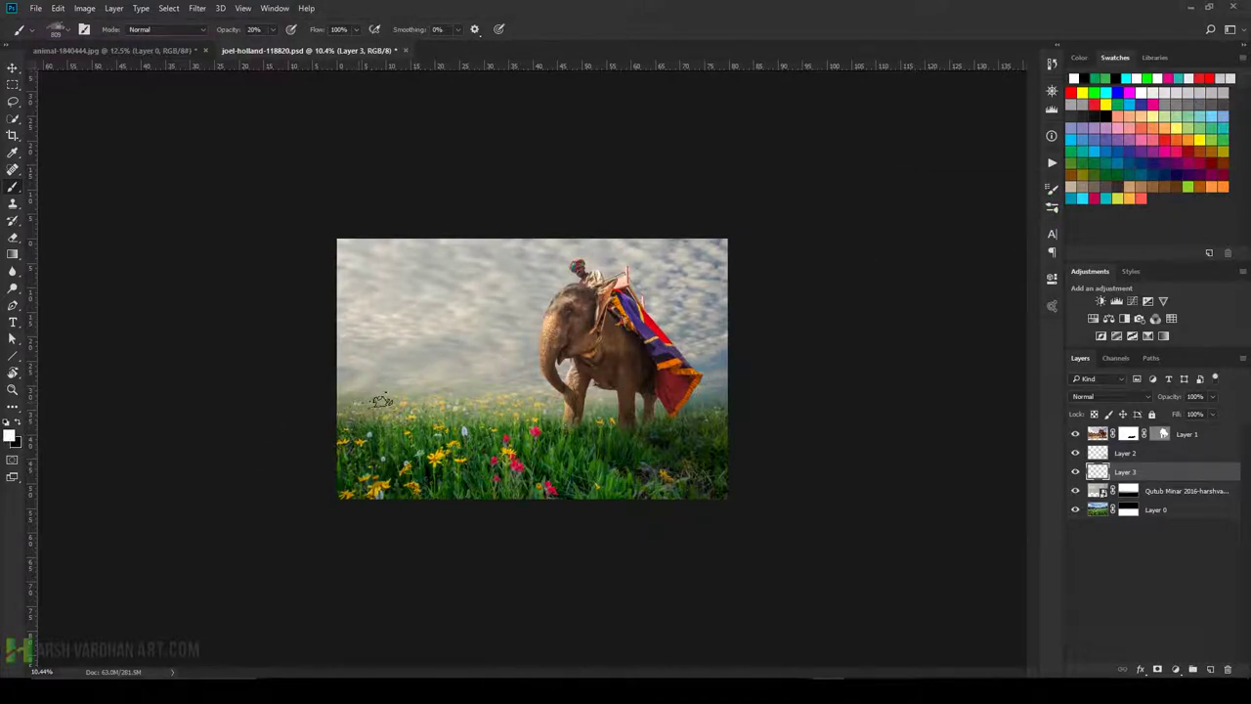
Paint faint white mist along the horizon, the grass bottom, and beside the elephant.
key("alt")
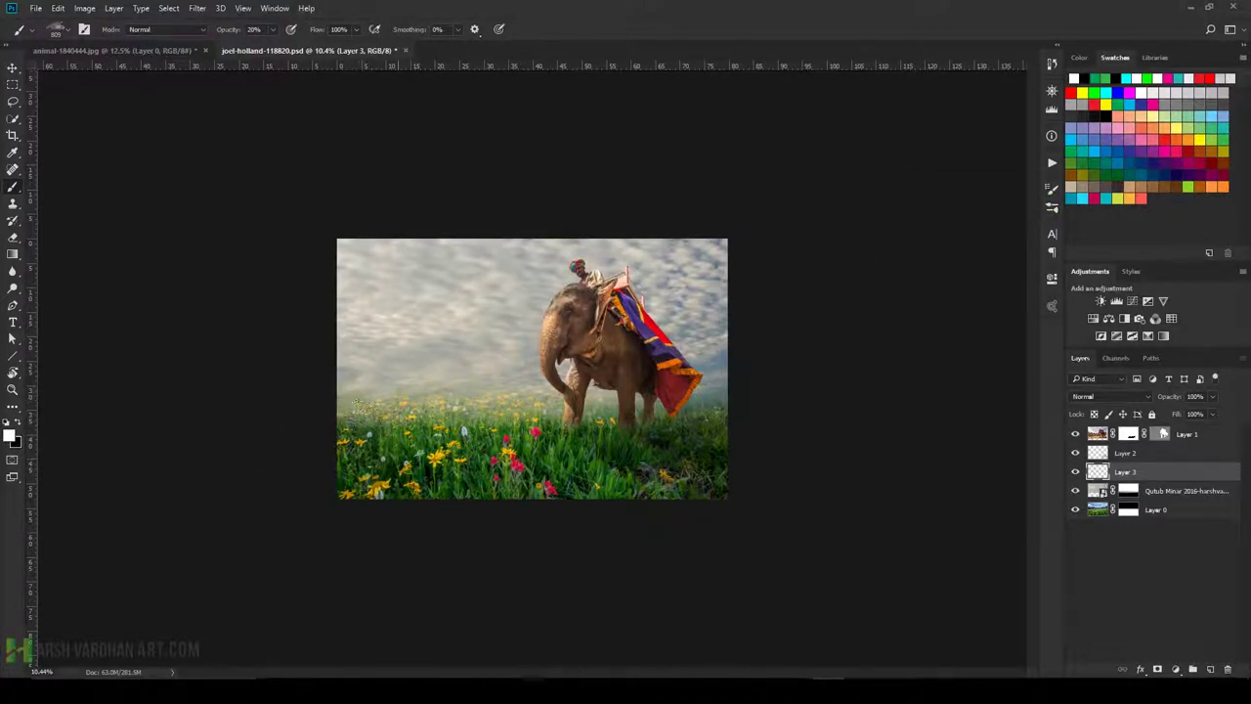
mouse_move(495, 401)
left_mouse_down()
mouse_move(491, 415)
mouse_move(689, 410)
left_mouse_up()
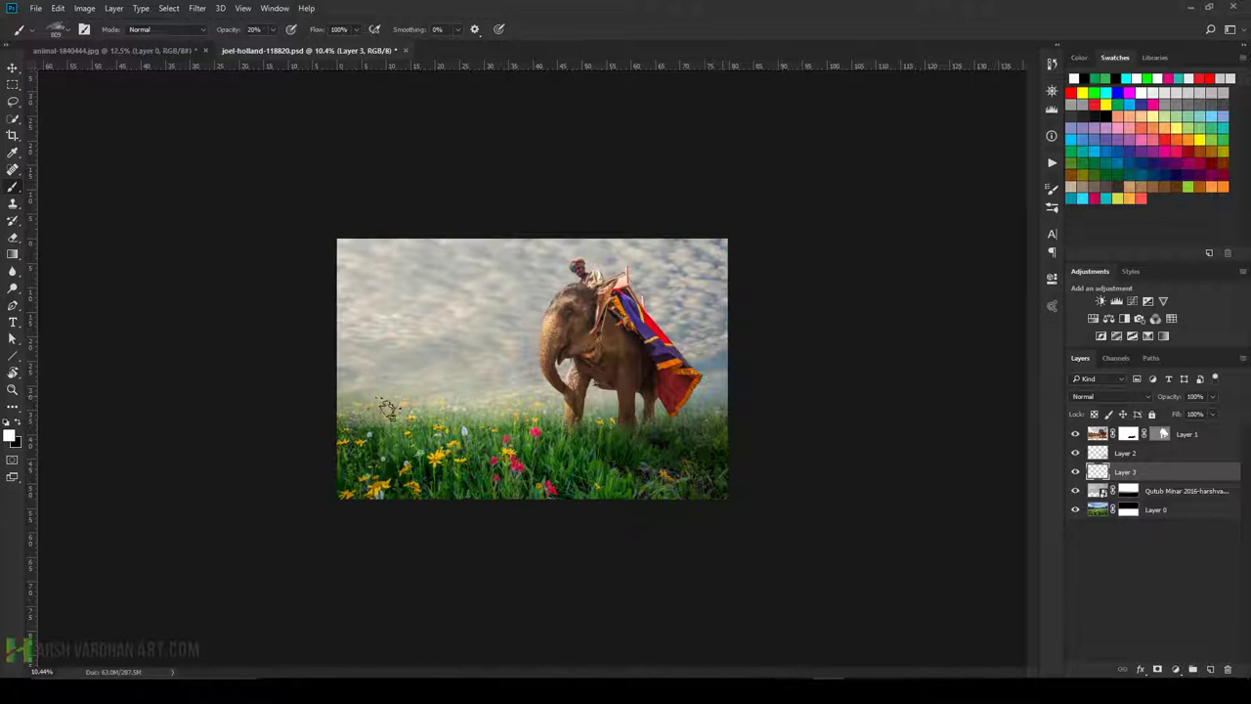
left_click_drag(694, 410, 347, 406)
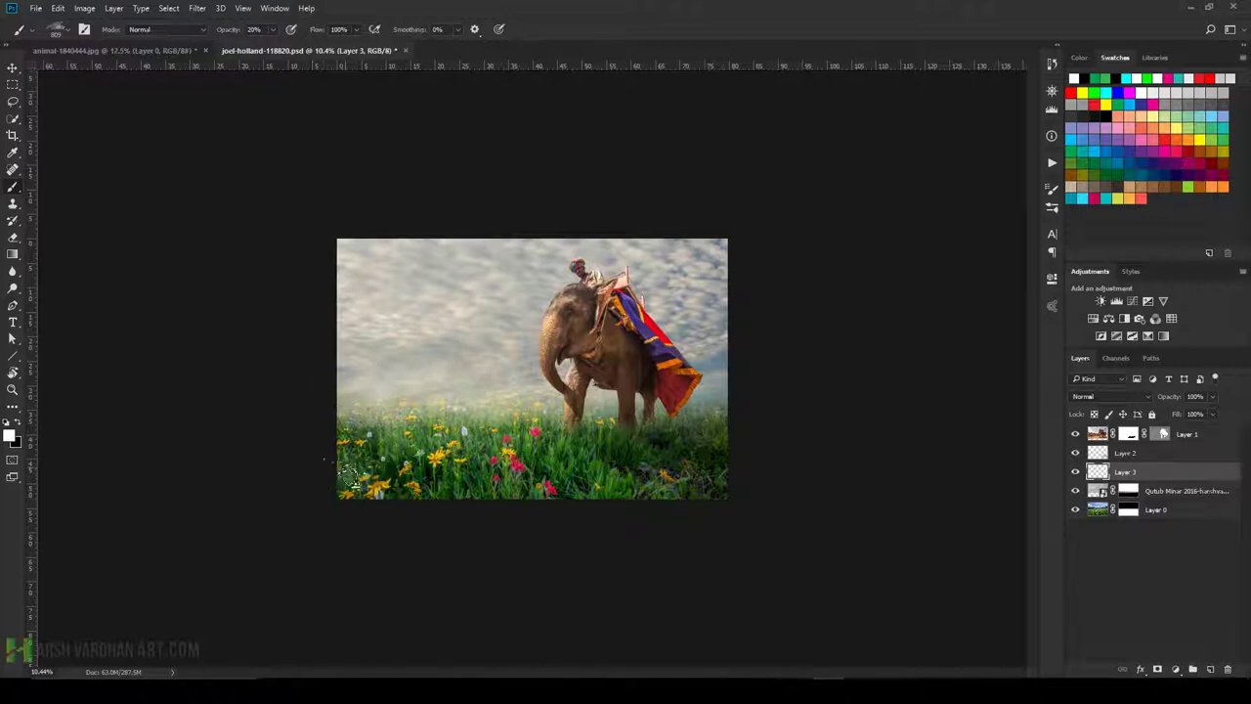
left_click_drag(322, 476, 710, 482)
left_click_drag(415, 440, 345, 376)
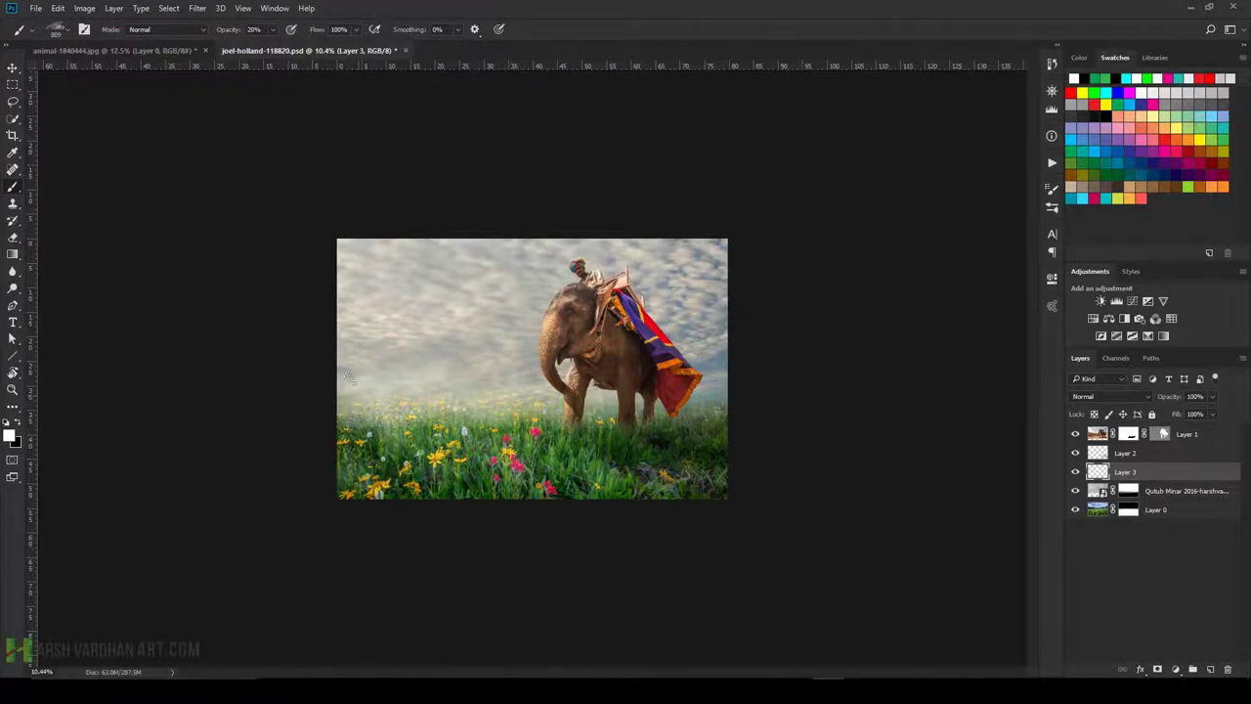
left_click_drag(705, 388, 700, 391)
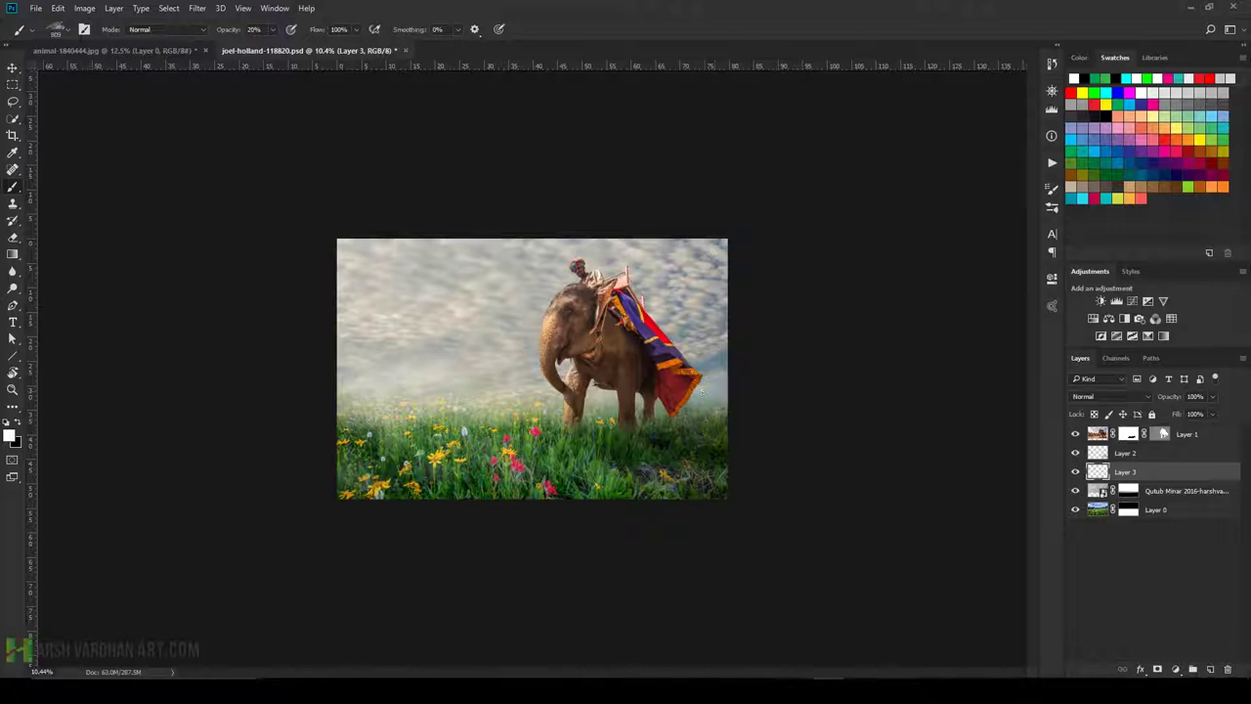
Sample the grey-blue sky colour, reset colours, and paint mist across the grass top.
left_click(721, 359, "alt")
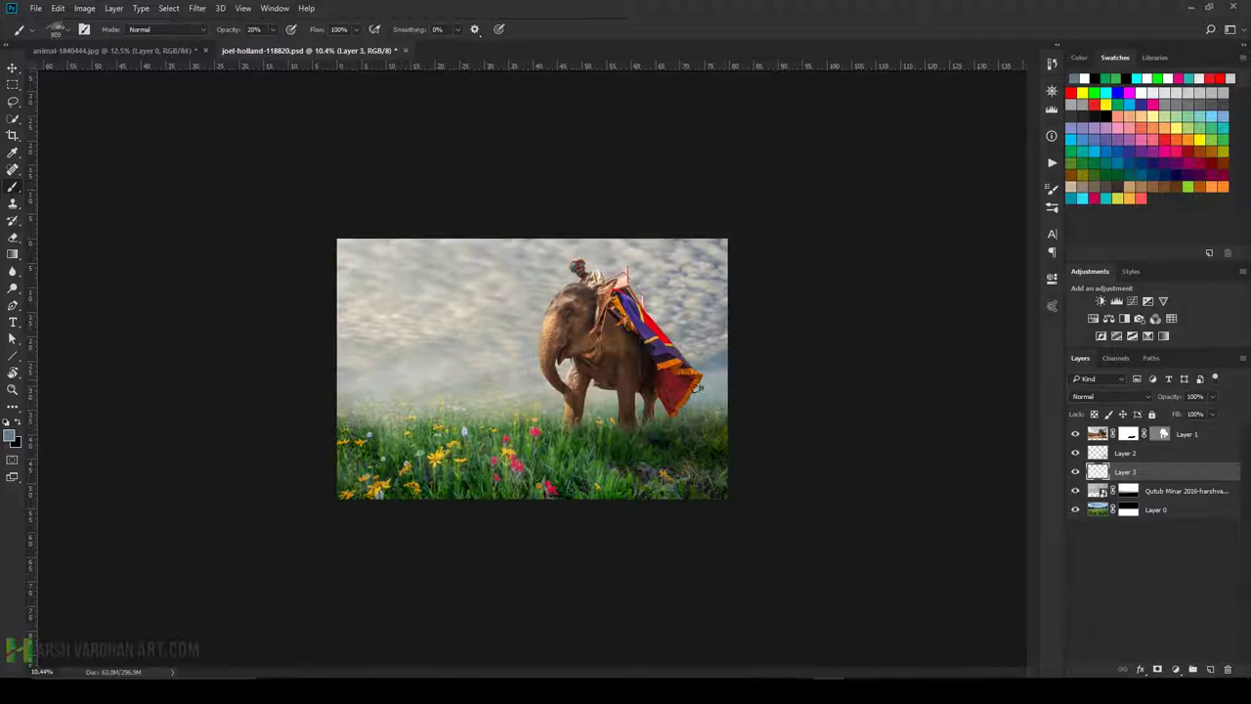
scroll(603, 418, "up", 2)
scroll(603, 418, "up", 3)
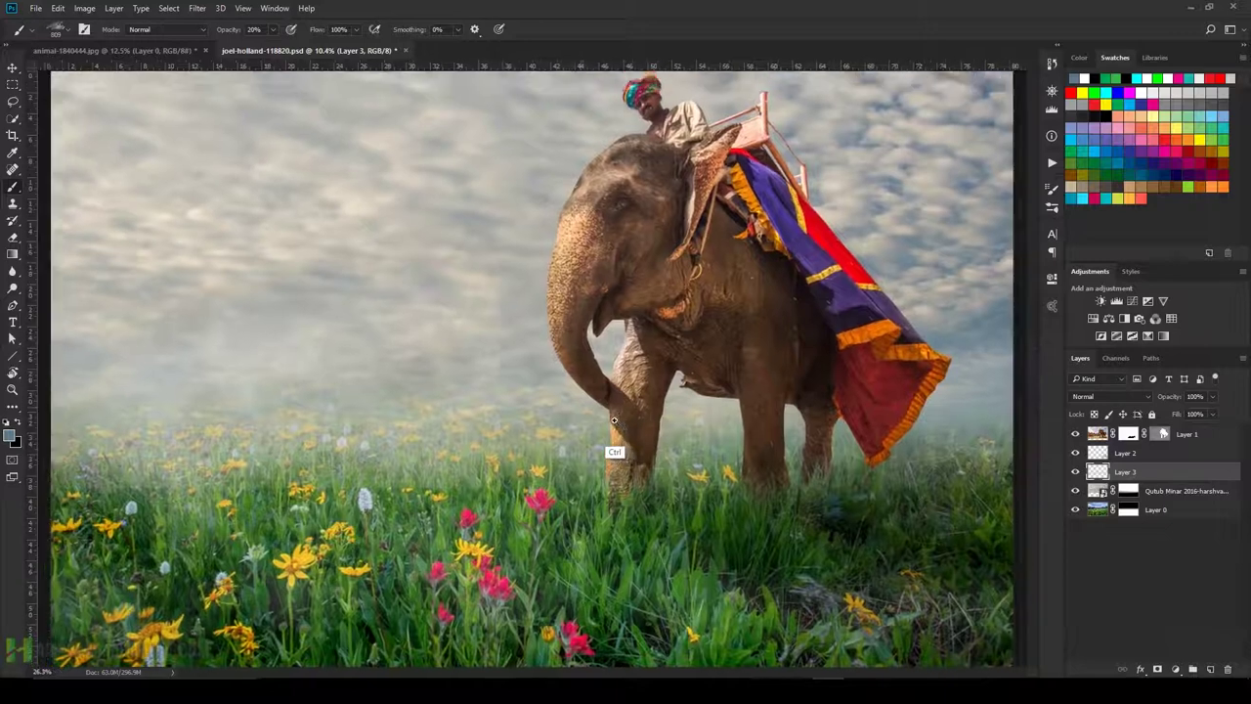
scroll(603, 417, "down", 5)
scroll(625, 396, "up", 1)
scroll(633, 389, "up", 1)
scroll(635, 386, "up", 2)
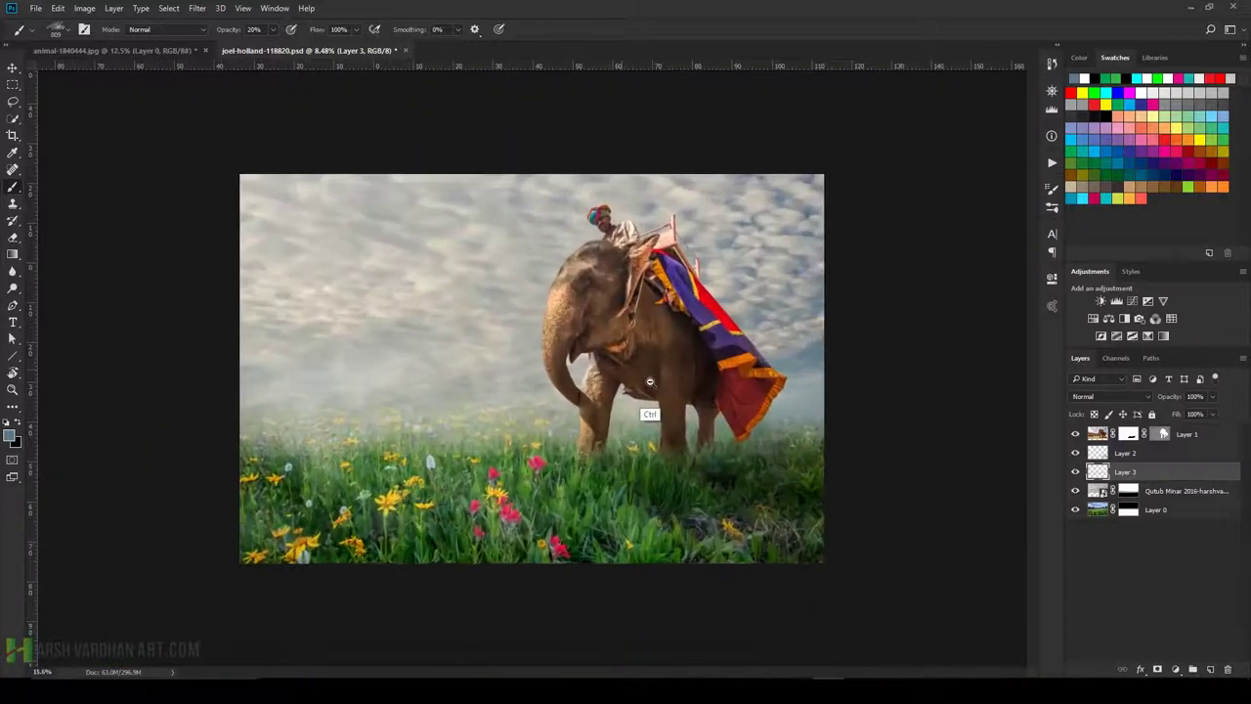
scroll(636, 382, "down", 2)
scroll(636, 382, "down", 1)
scroll(637, 384, "down", 1)
scroll(637, 383, "up", 1)
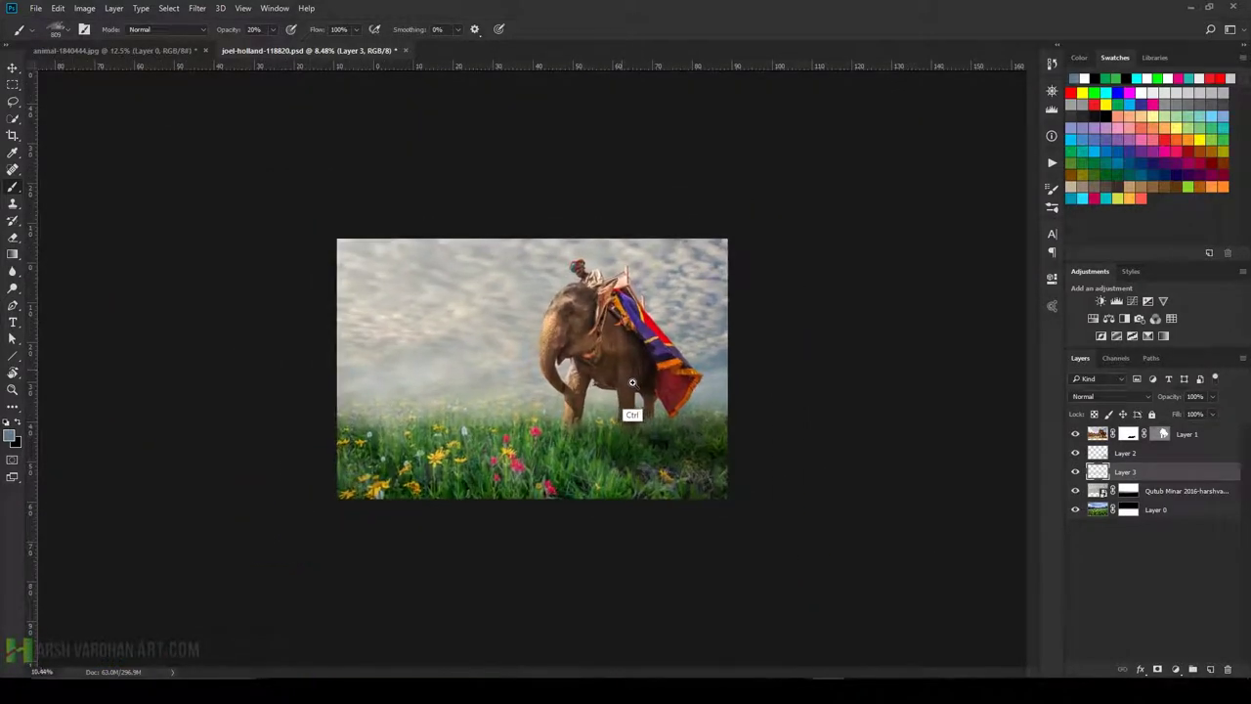
scroll(637, 384, "up", 1)
scroll(637, 384, "up", 1)
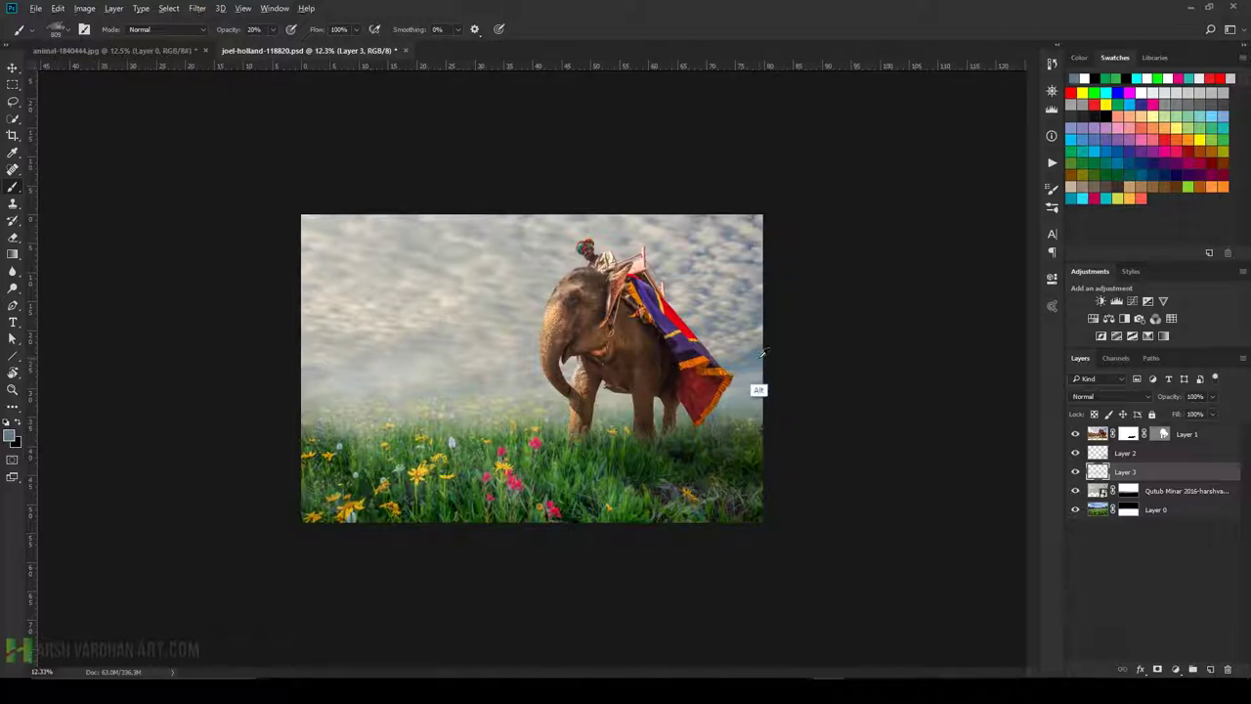
left_click(748, 396, "alt")
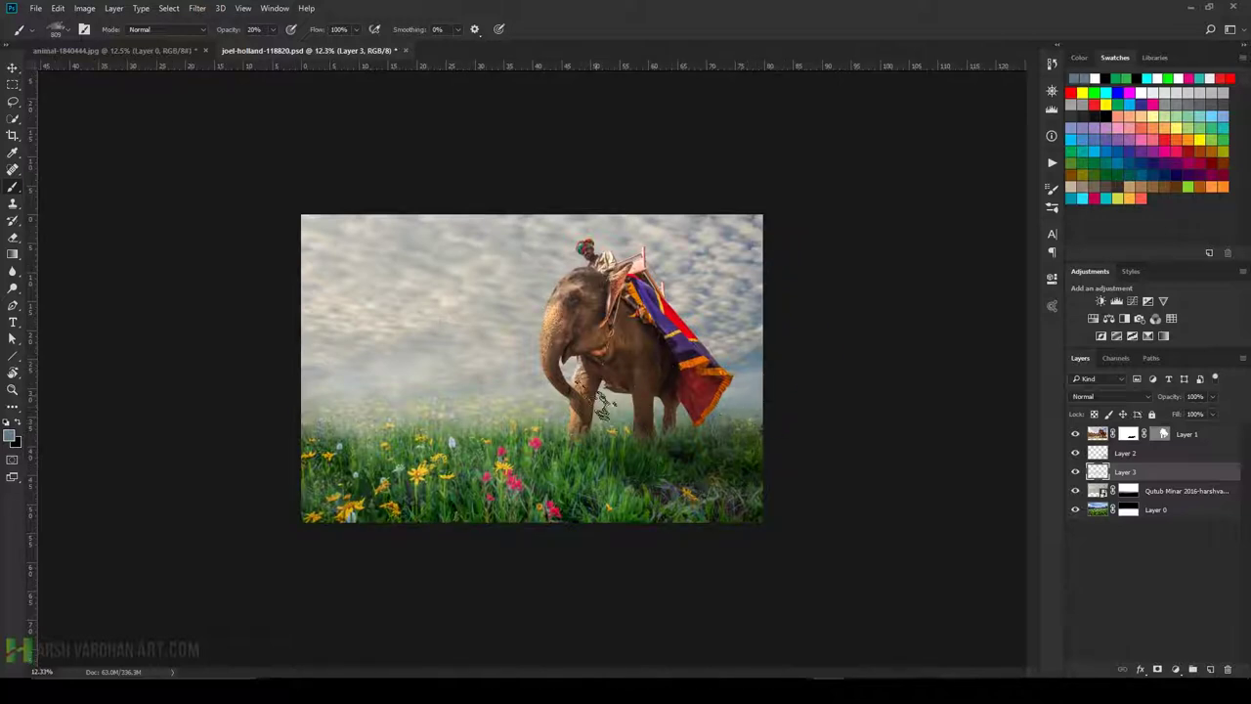
key("d")
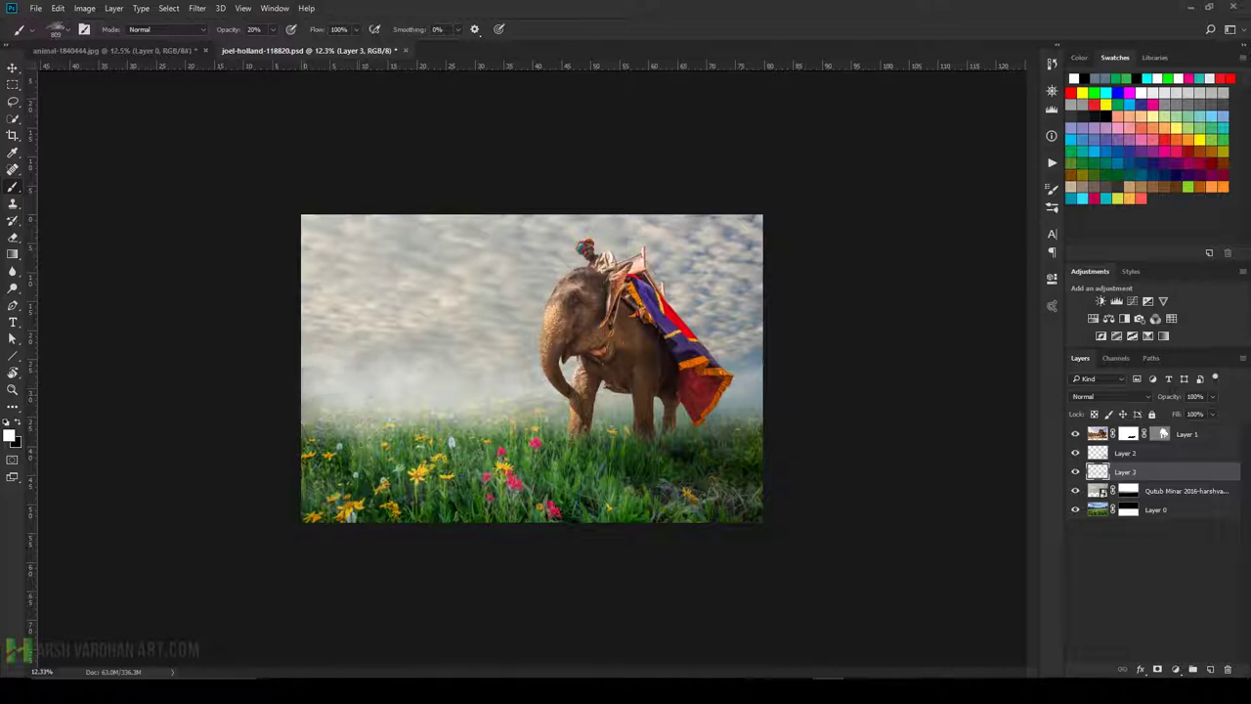
left_click_drag(322, 420, 753, 410)
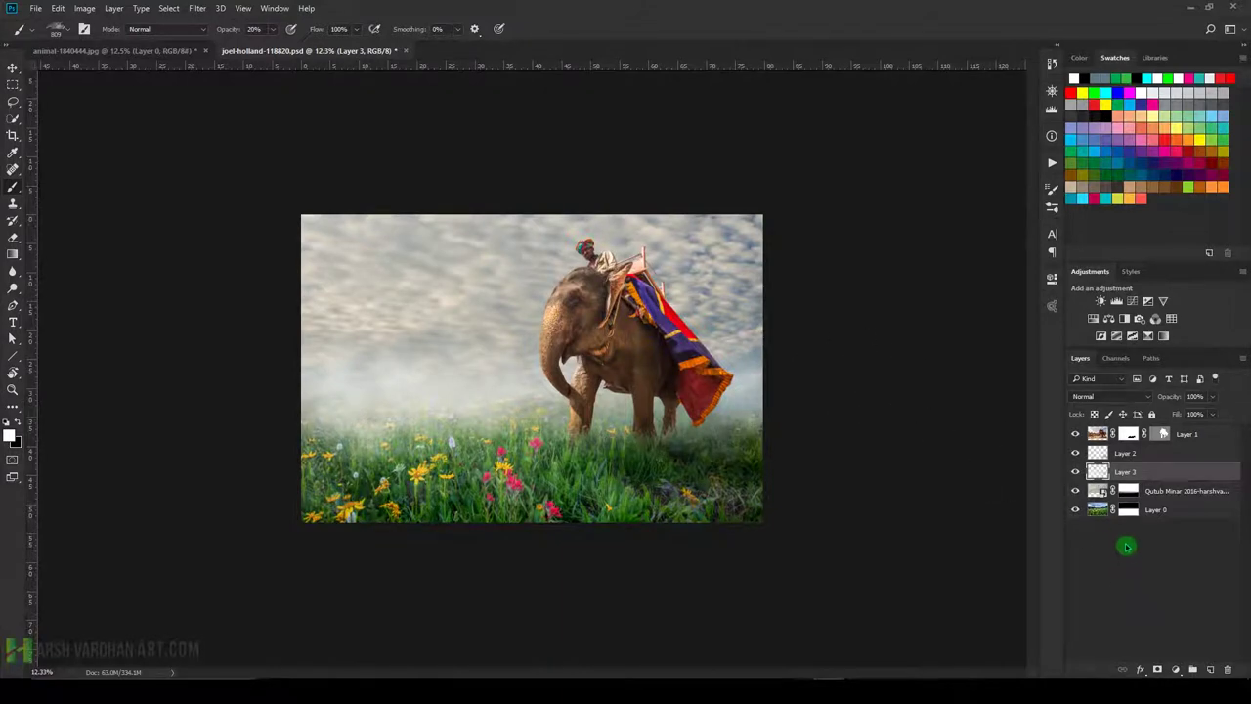
Add Color Balance 1 above the grass with midtones -34 Cyan-Red, +6 Magenta-Green, -18 Yellow-Blue.
left_click(1097, 494)
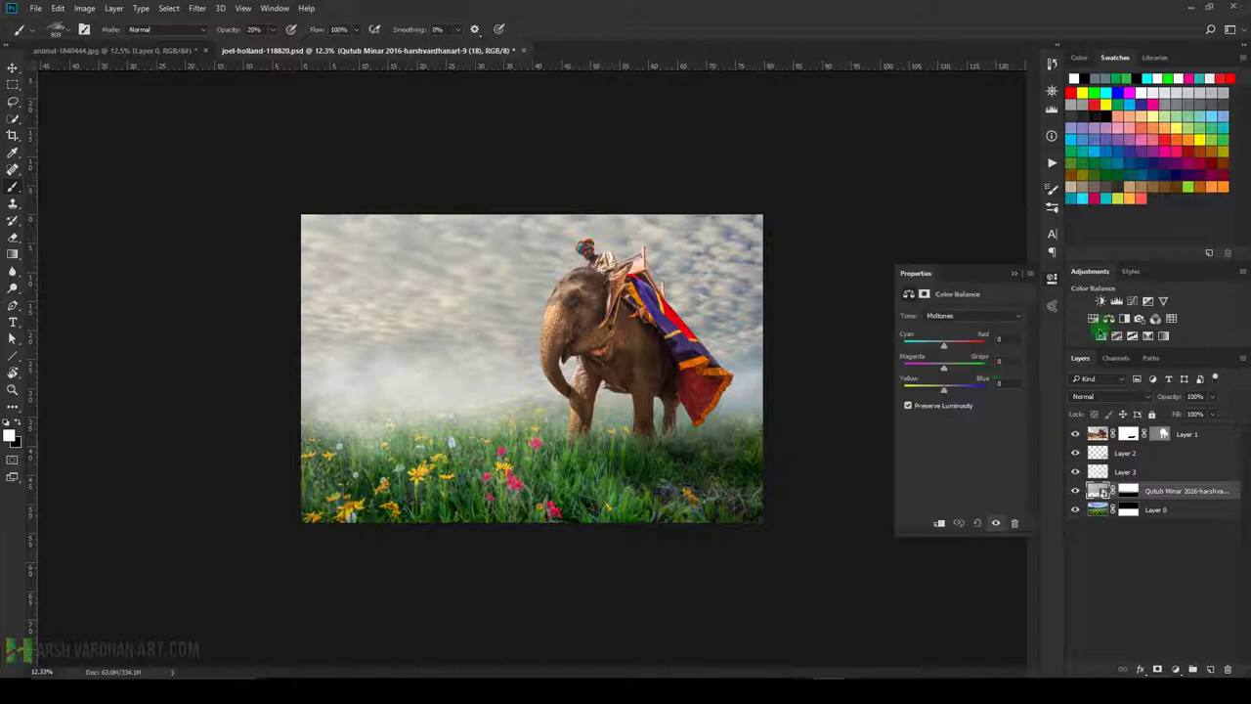
left_click(1110, 318)
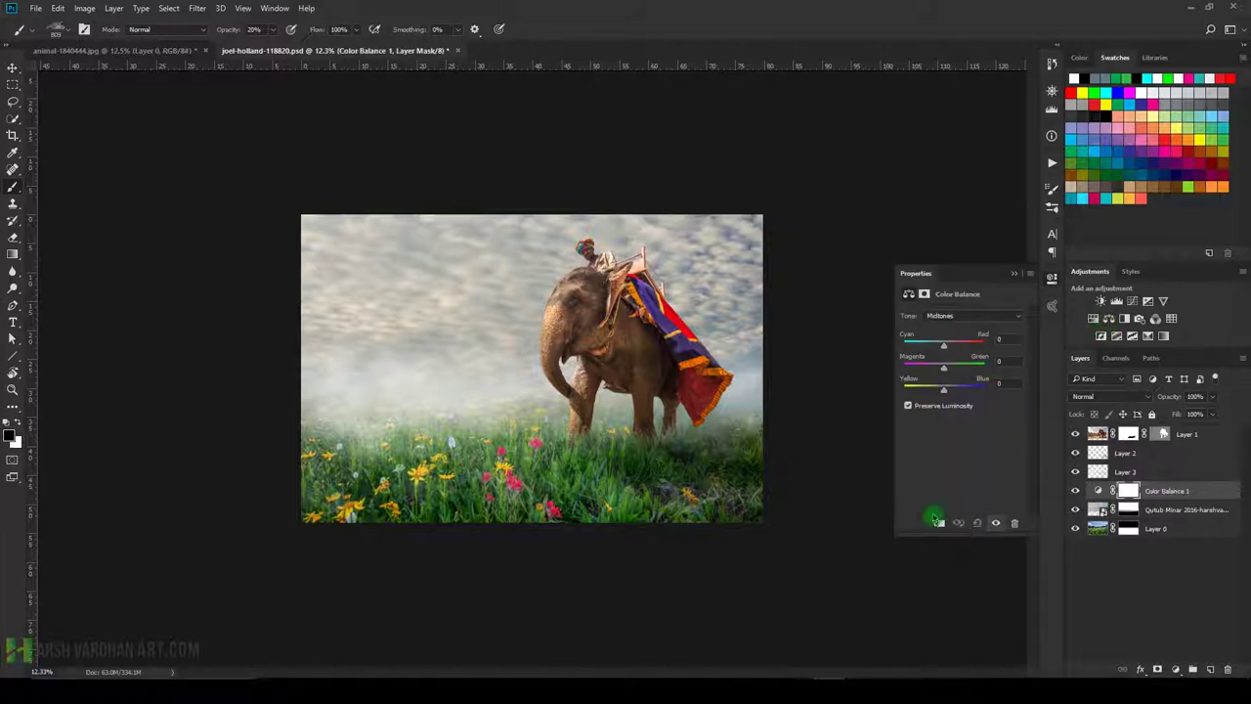
mouse_move(949, 349)
left_mouse_down()
mouse_move(930, 348)
mouse_move(945, 367)
left_mouse_up()
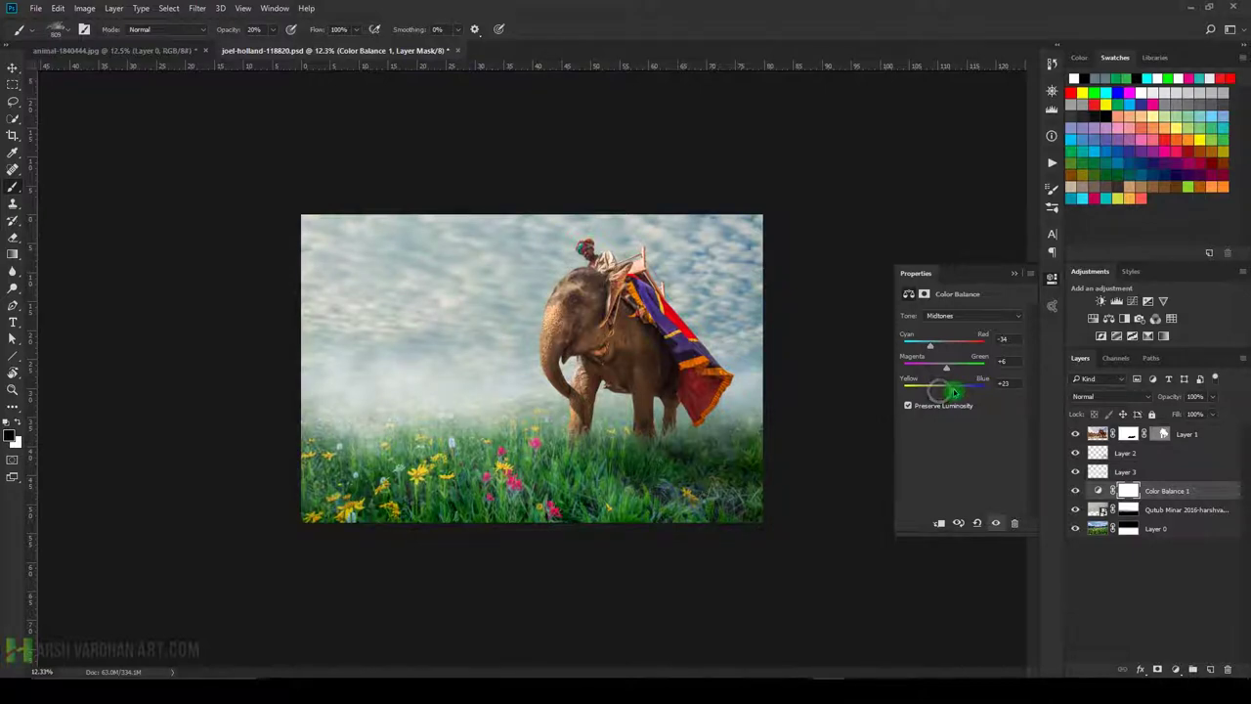
left_click_drag(944, 392, 948, 392)
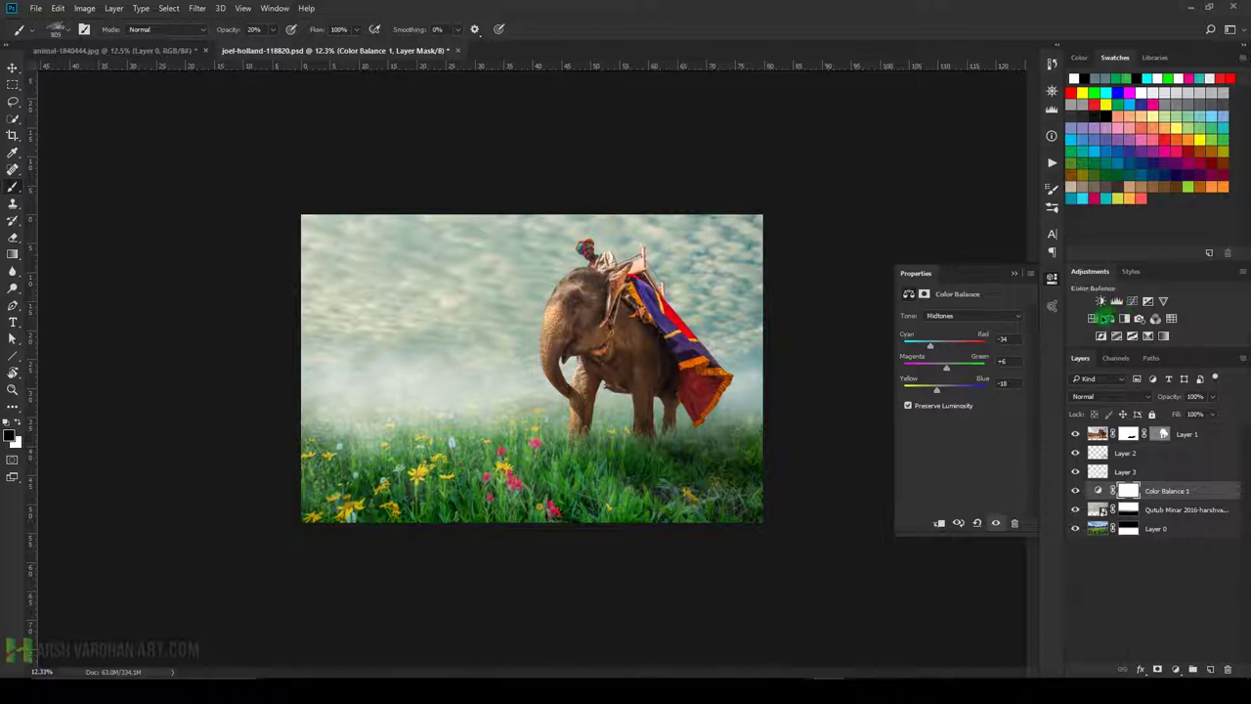
left_click(1086, 438)
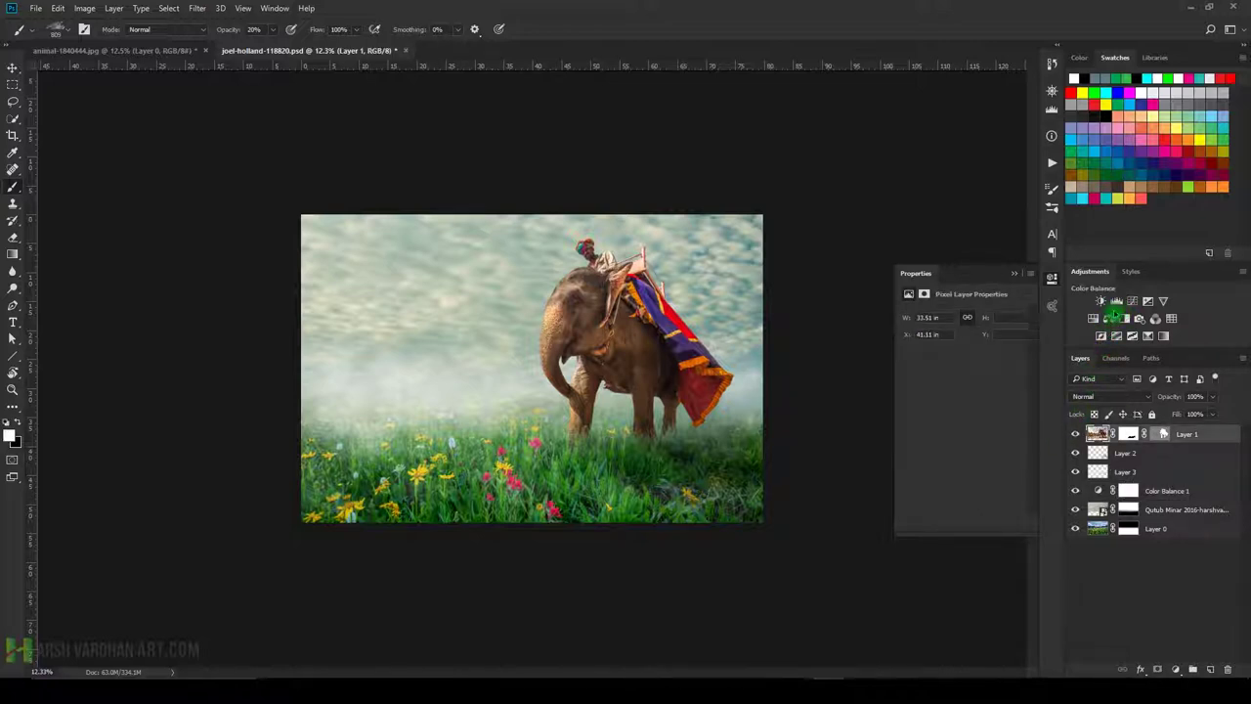
Add Color Balance 2 above Layer 1, shifting midtones toward red, green and yellow.
left_click(1107, 320)
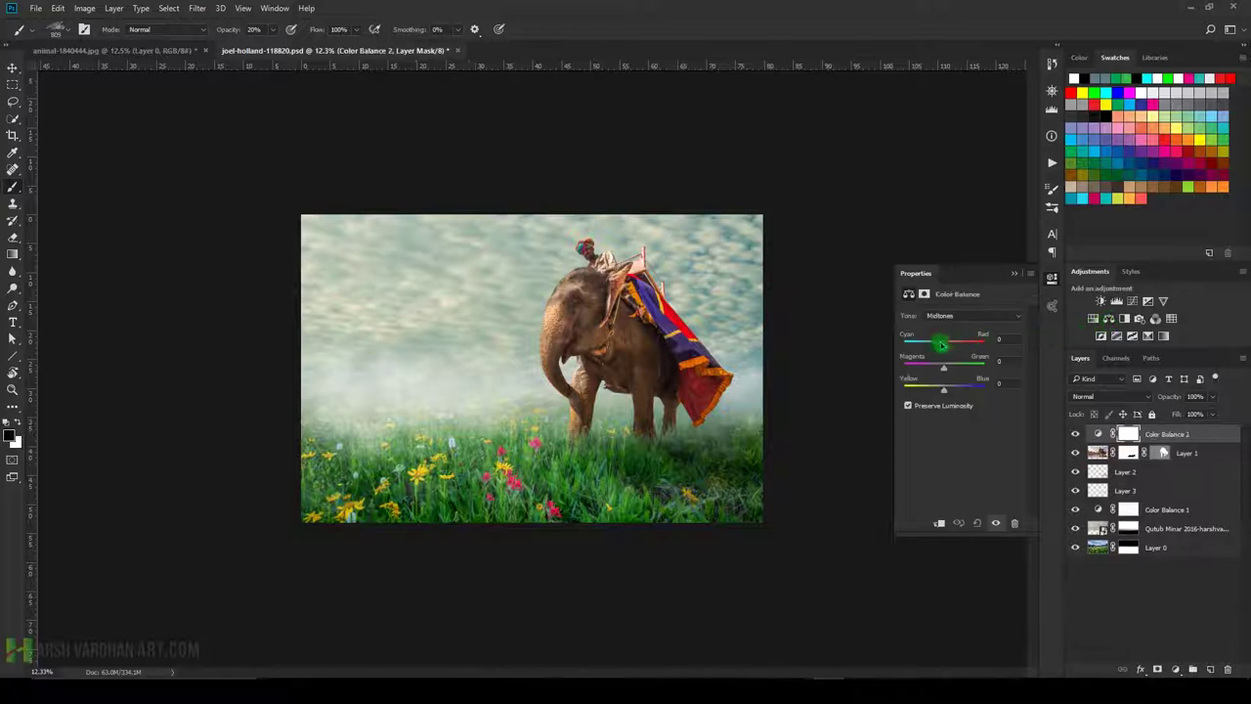
left_click_drag(943, 347, 956, 345)
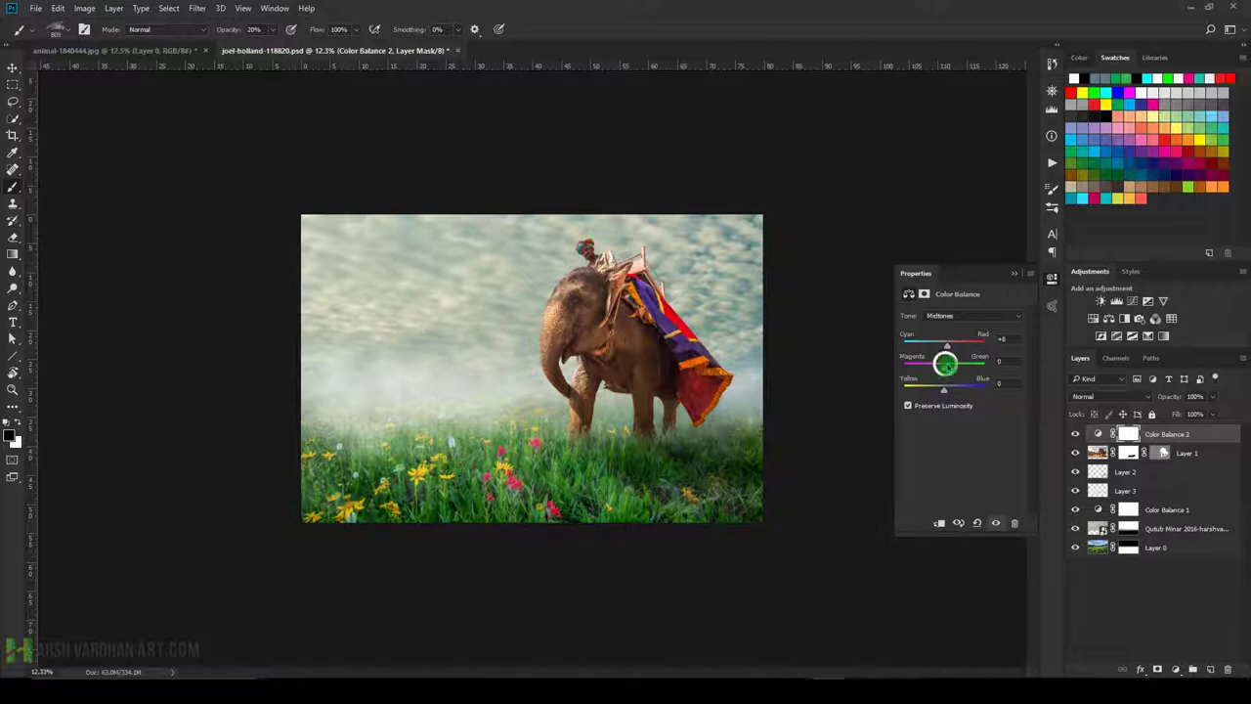
left_click_drag(945, 364, 953, 369)
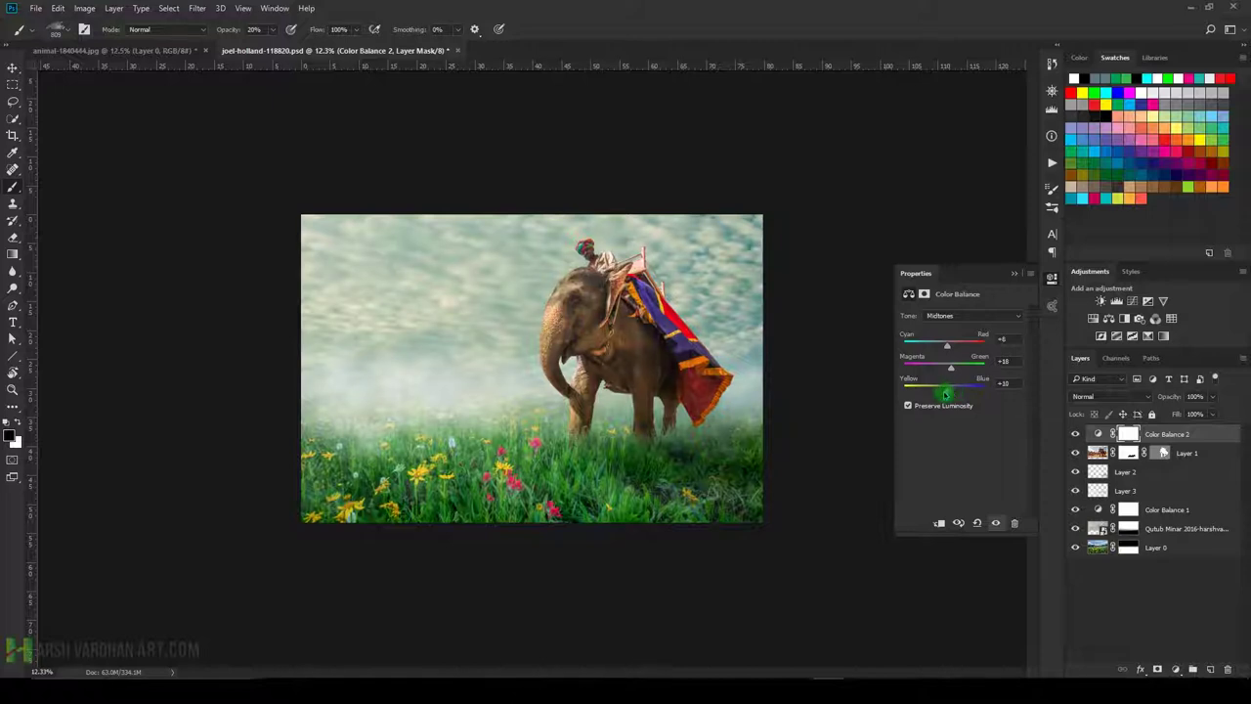
left_click_drag(948, 394, 939, 395)
Shift the Color Balance 2 shadows toward blue and red, with a magenta-green tweak.
left_click(973, 316)
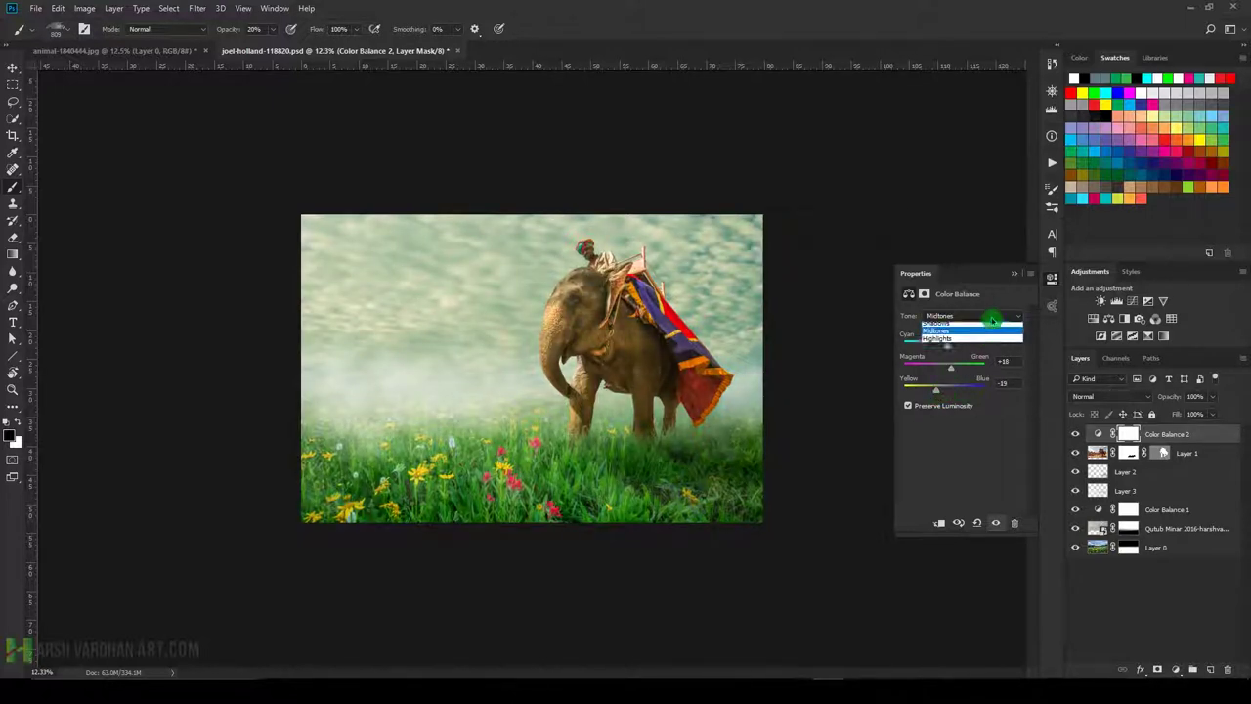
left_click(943, 323)
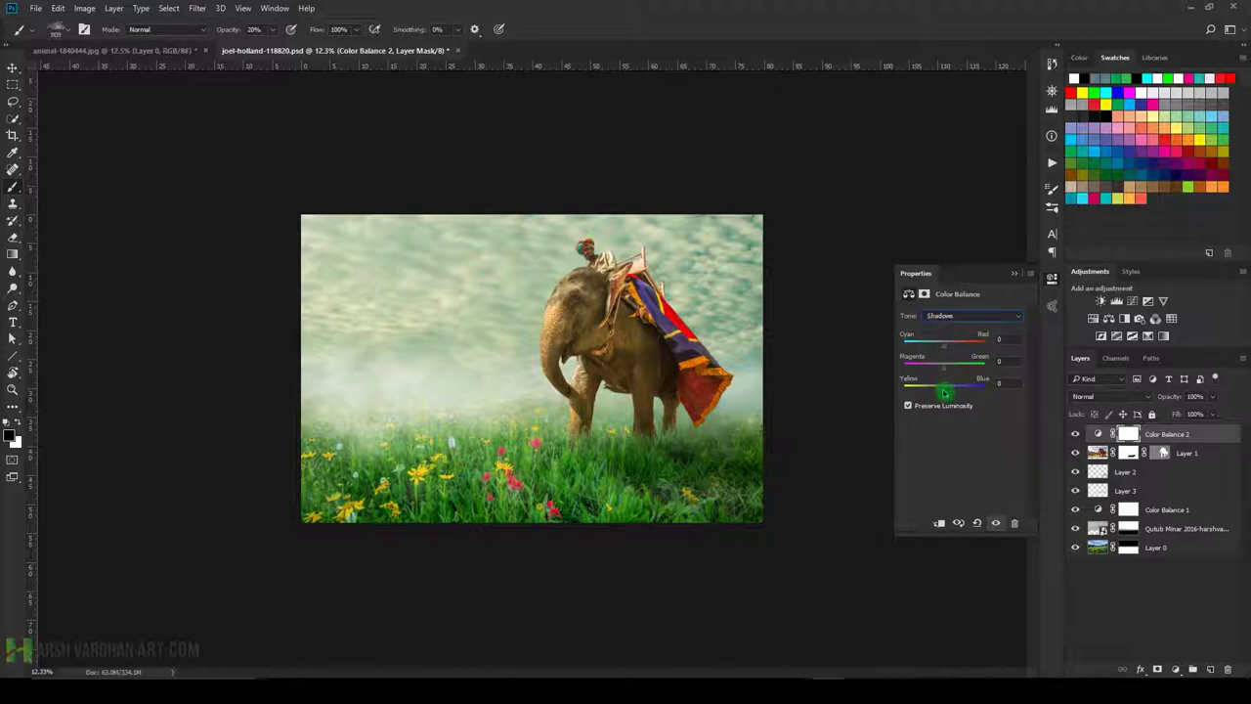
left_click_drag(944, 391, 956, 390)
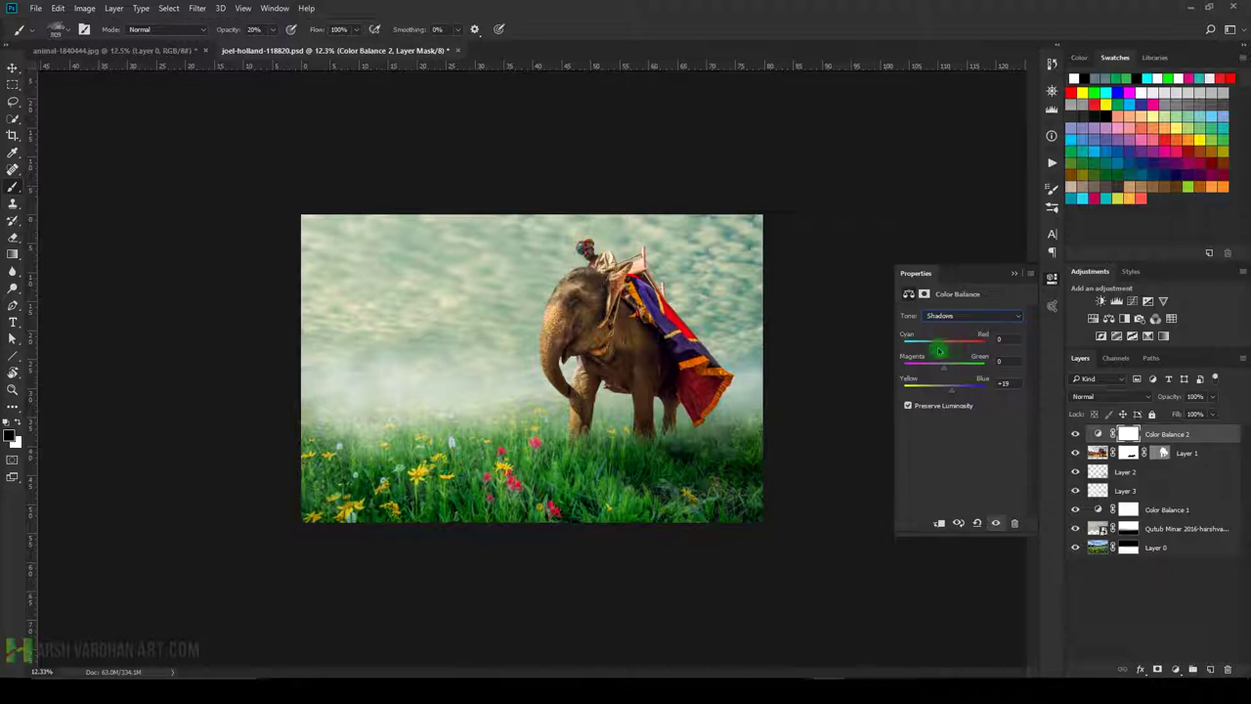
left_click_drag(944, 349, 957, 348)
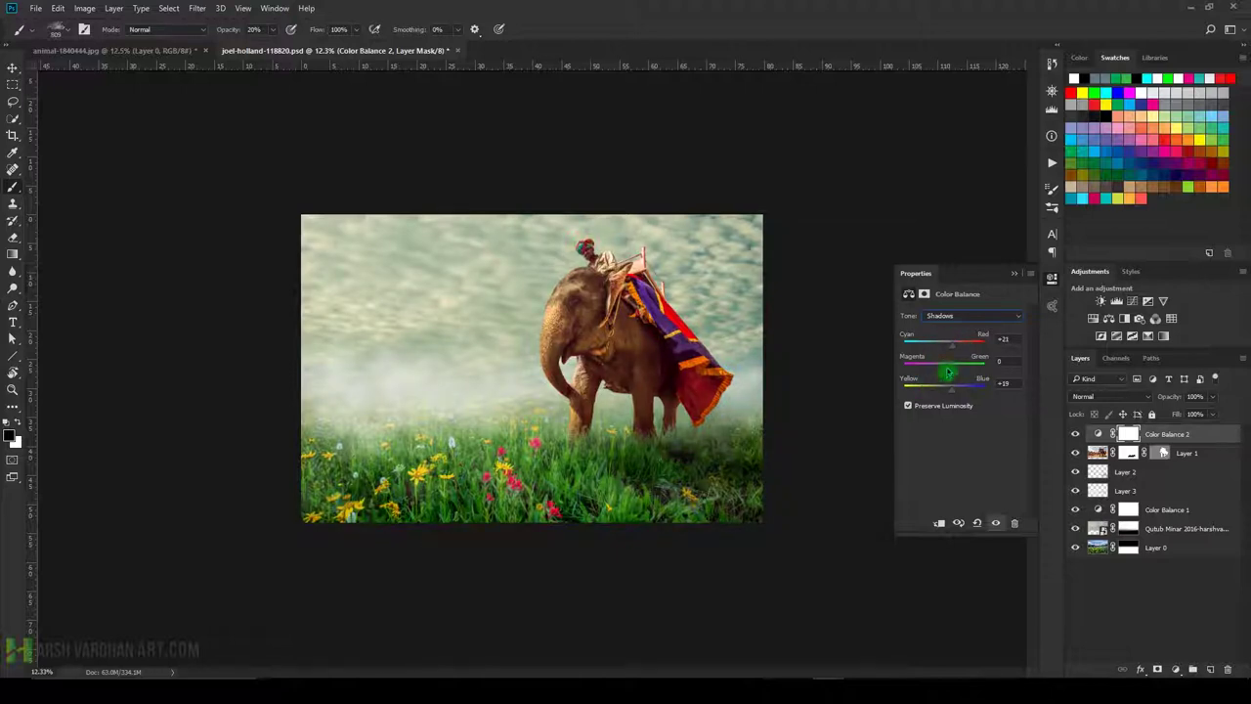
left_click_drag(947, 372, 960, 368)
Set the highlights to -5 Cyan-Red, 0 Magenta-Green and +13 Yellow-Blue.
left_click(968, 315)
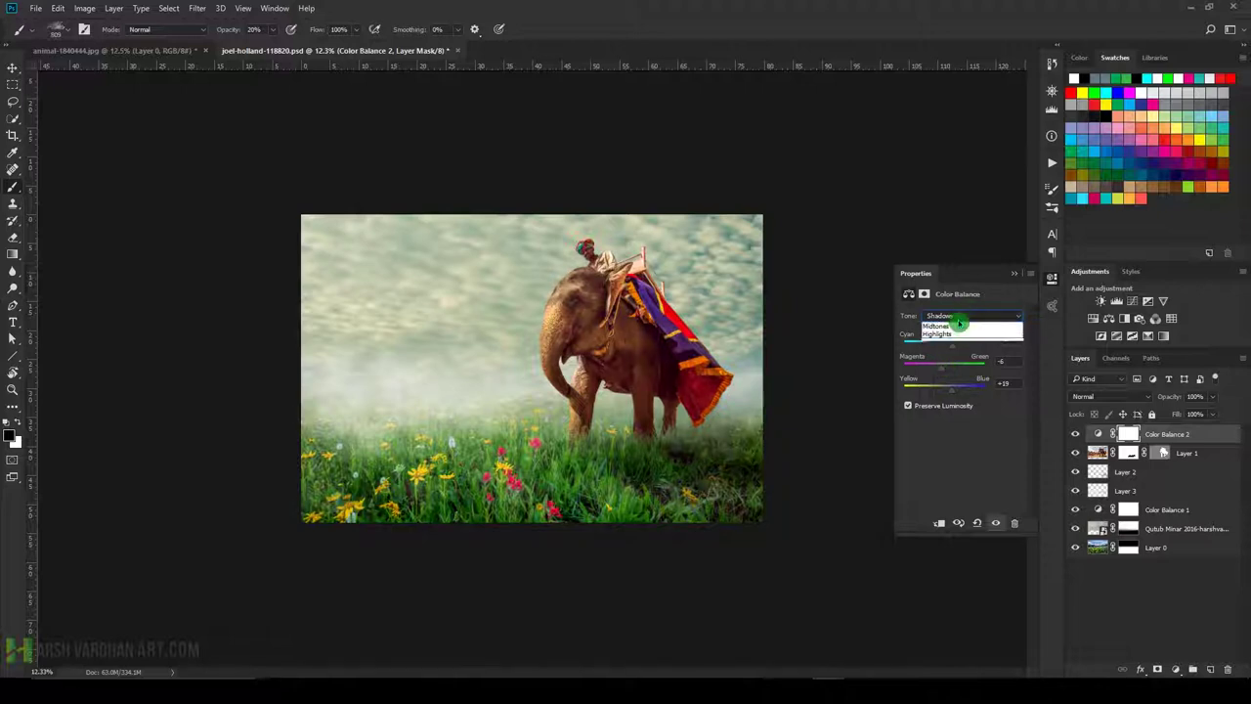
left_click(938, 342)
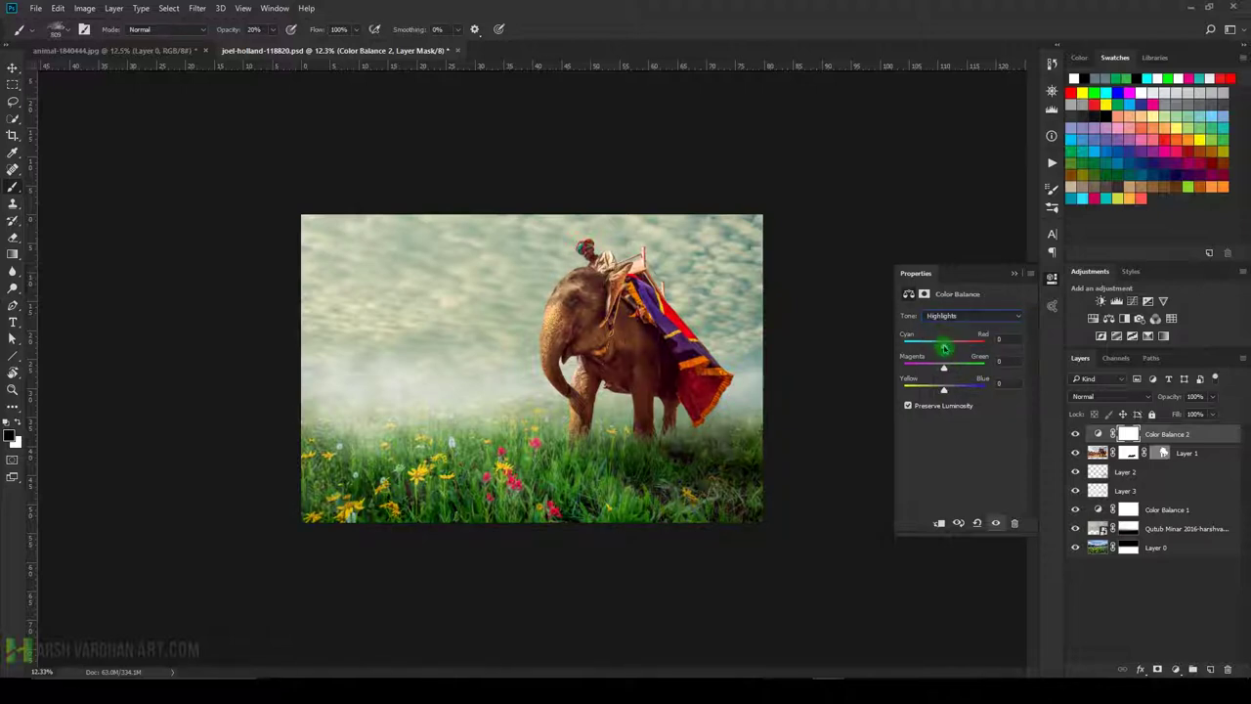
left_click_drag(943, 348, 945, 348)
left_click_drag(943, 389, 939, 390)
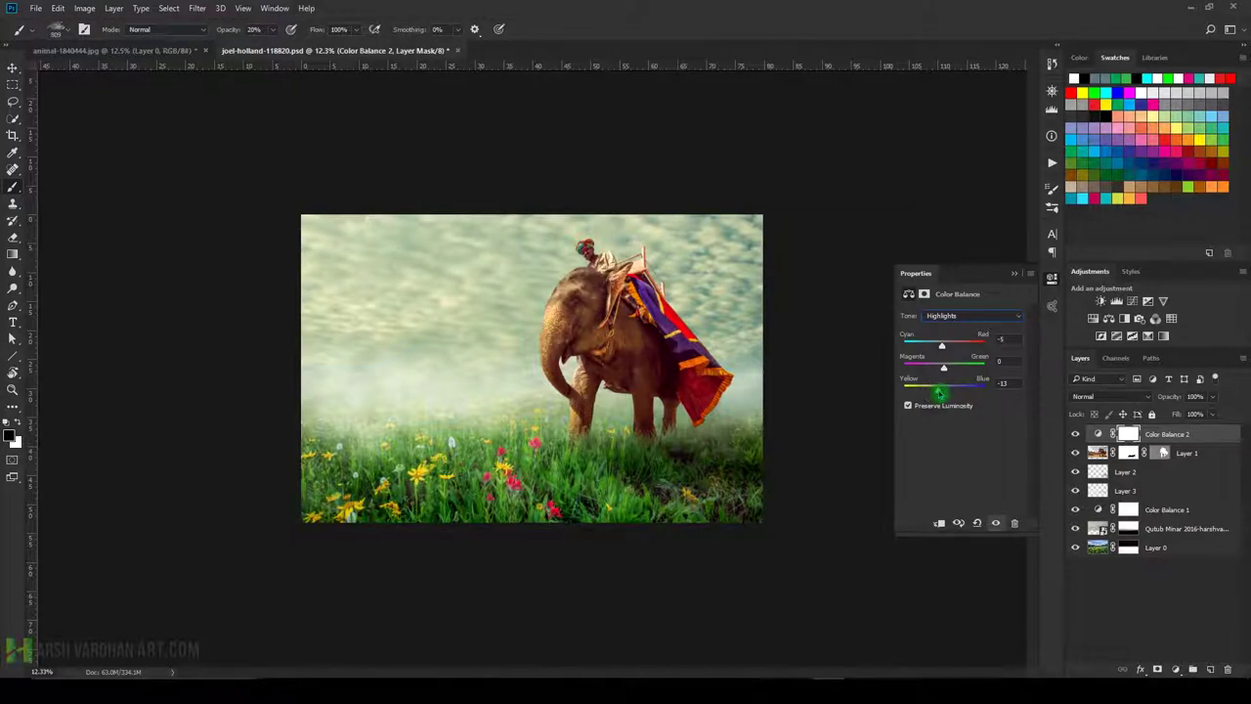
left_click_drag(935, 392, 935, 391)
left_click_drag(936, 391, 950, 388)
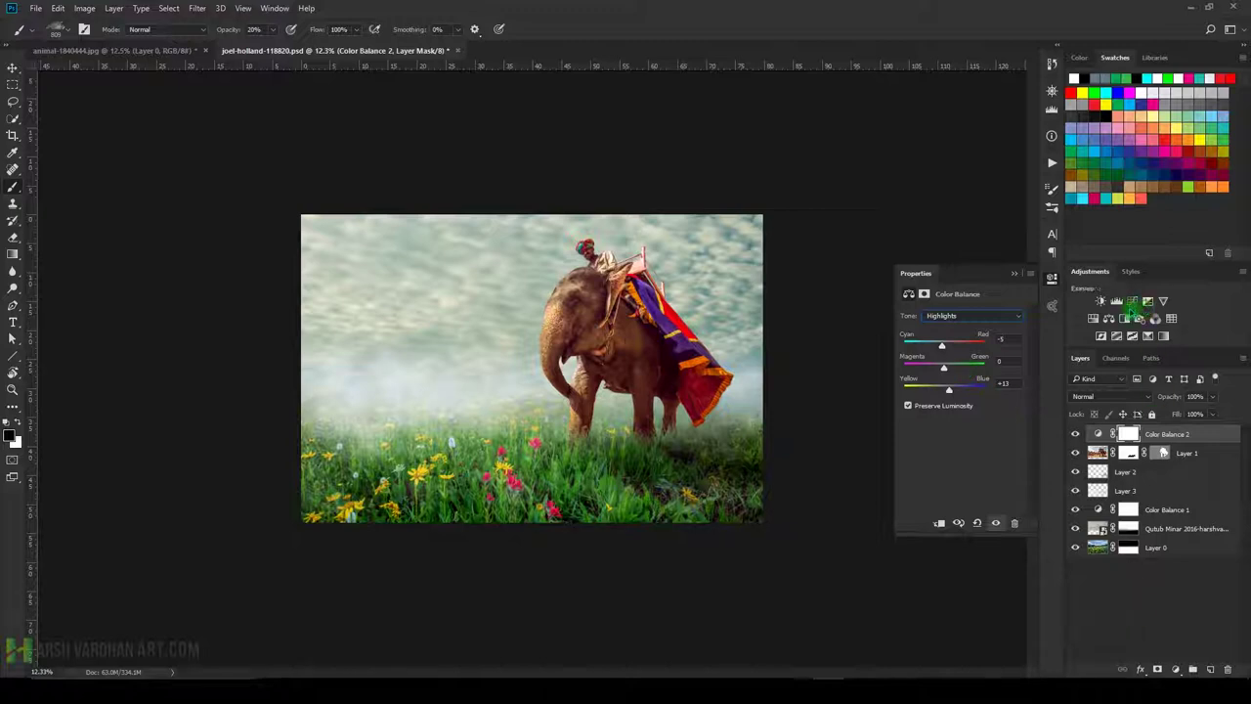
Add Curves 1 in Normal blending, lifting blacks to 10 and lowering whites to 224.
left_click(1132, 302)
left_click(1104, 396)
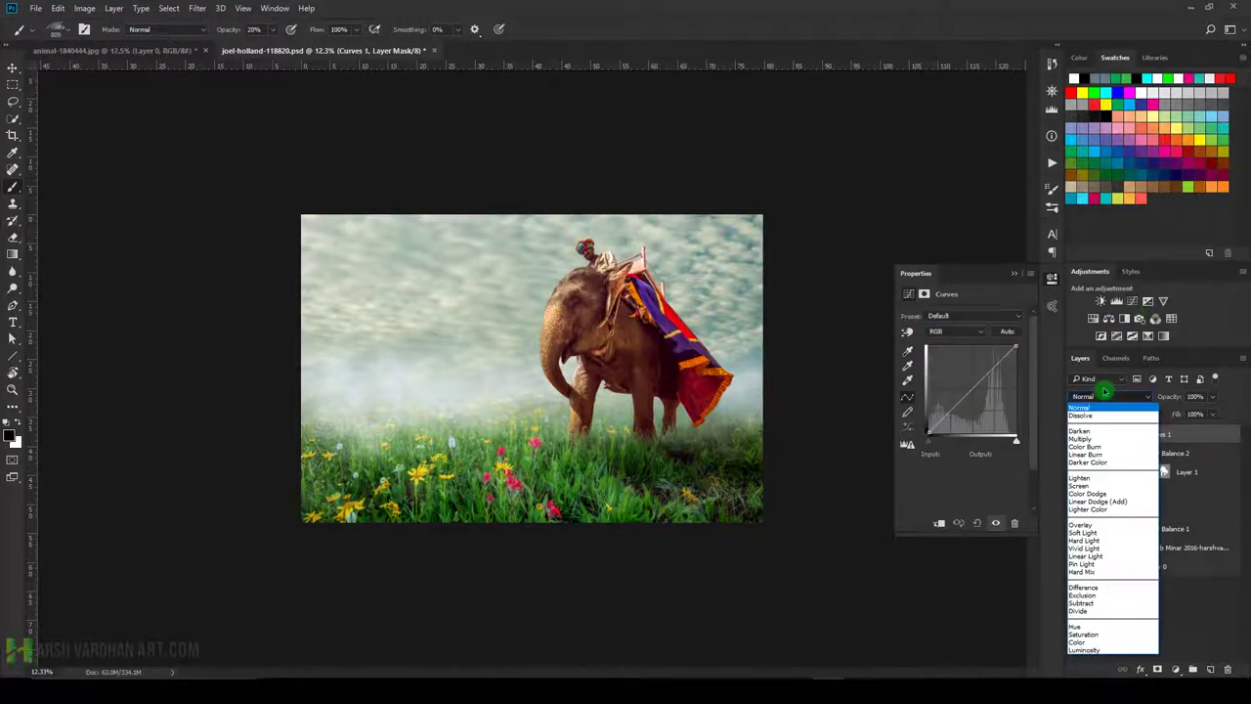
left_click(1087, 442)
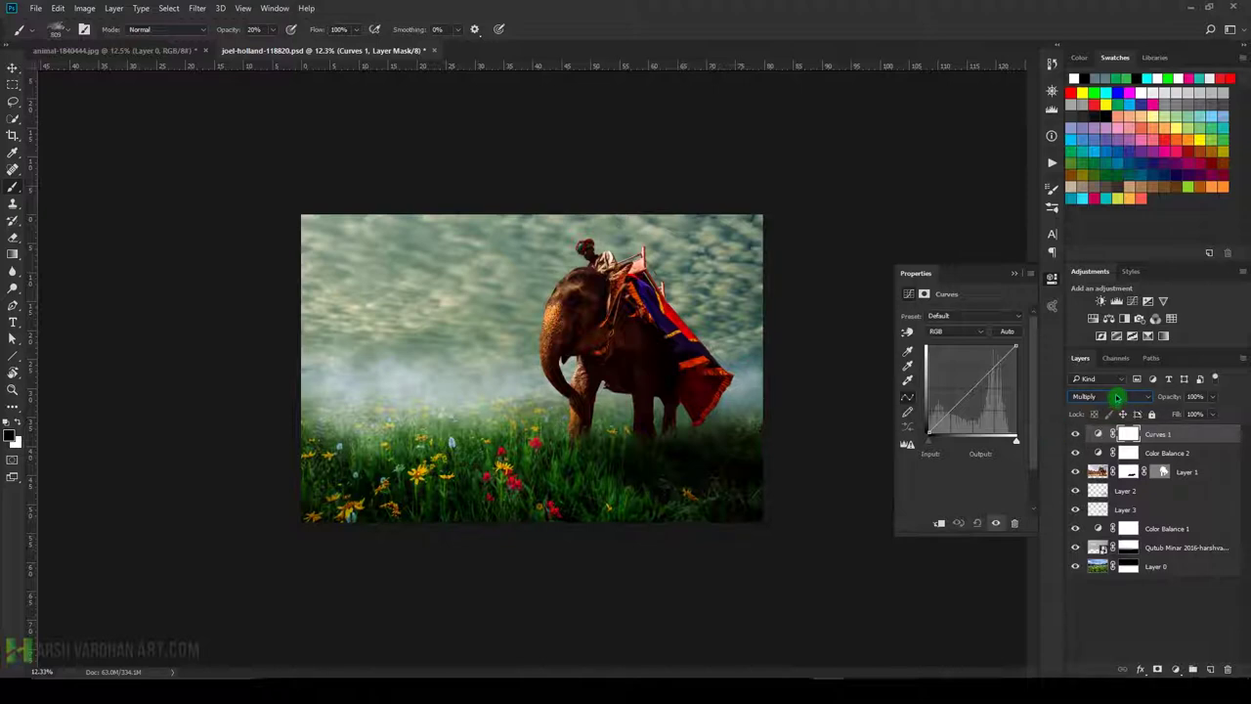
left_click(1116, 397)
left_click(1087, 388)
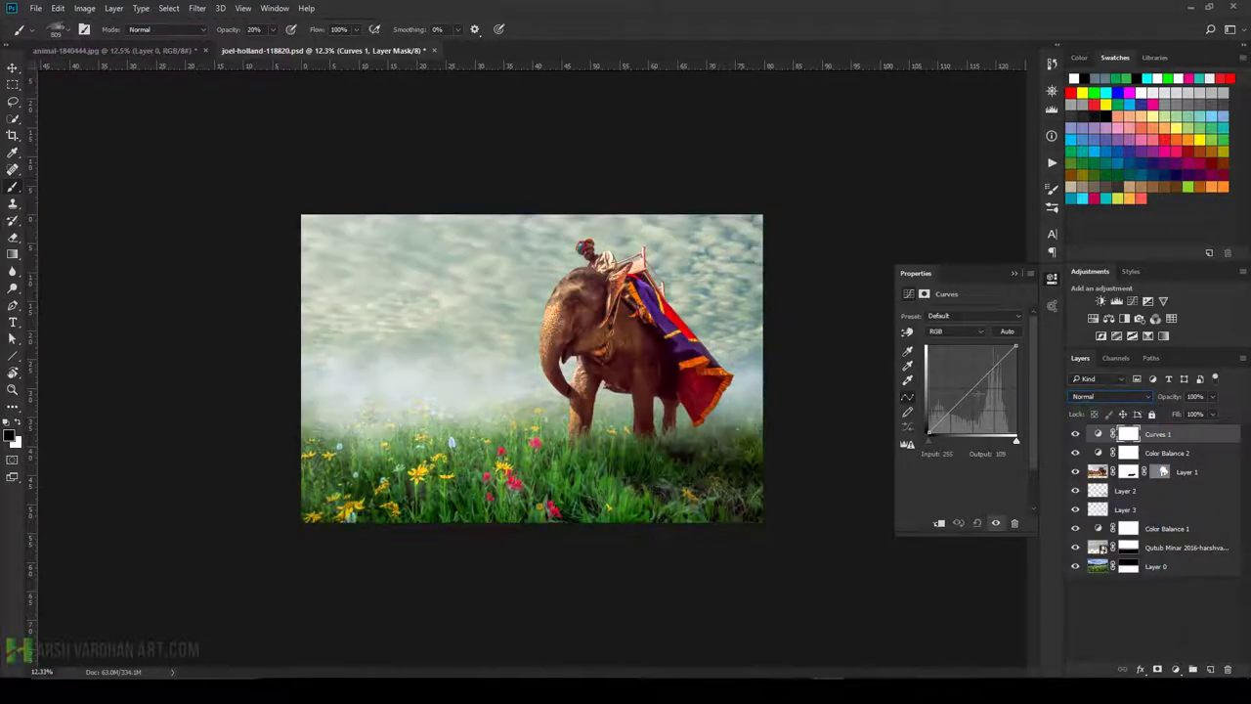
left_click(930, 428)
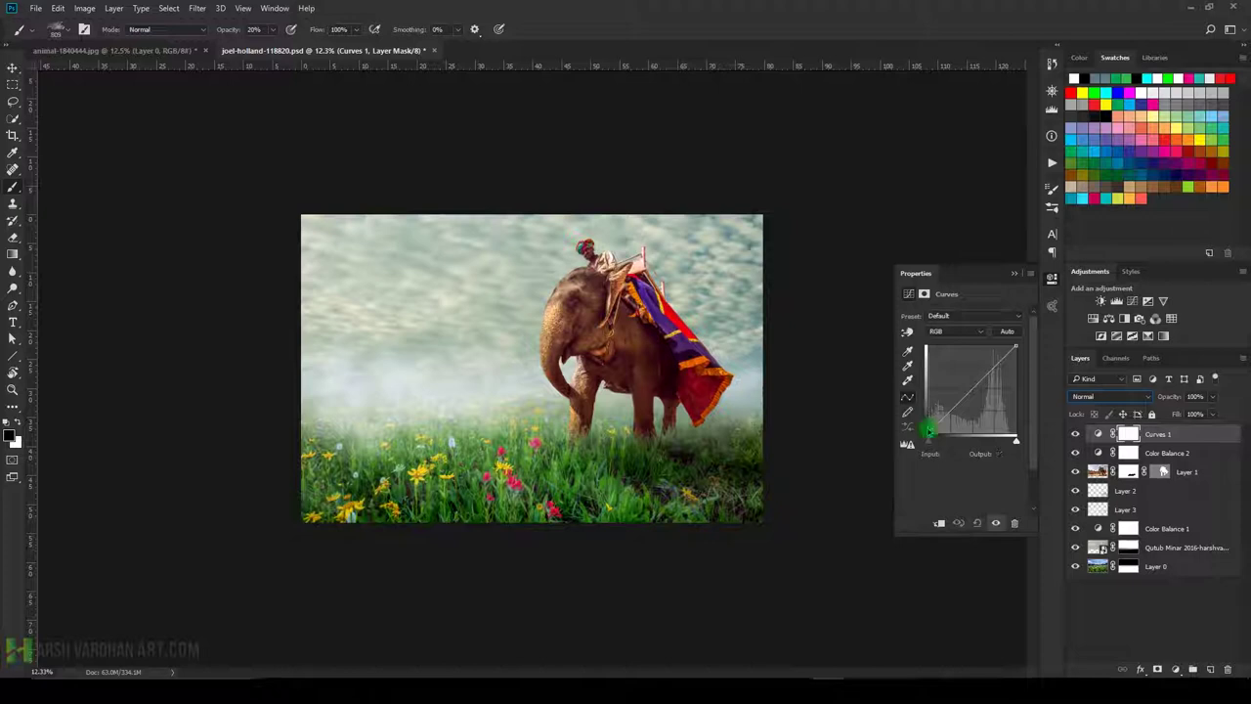
left_click(973, 388)
left_click(929, 428)
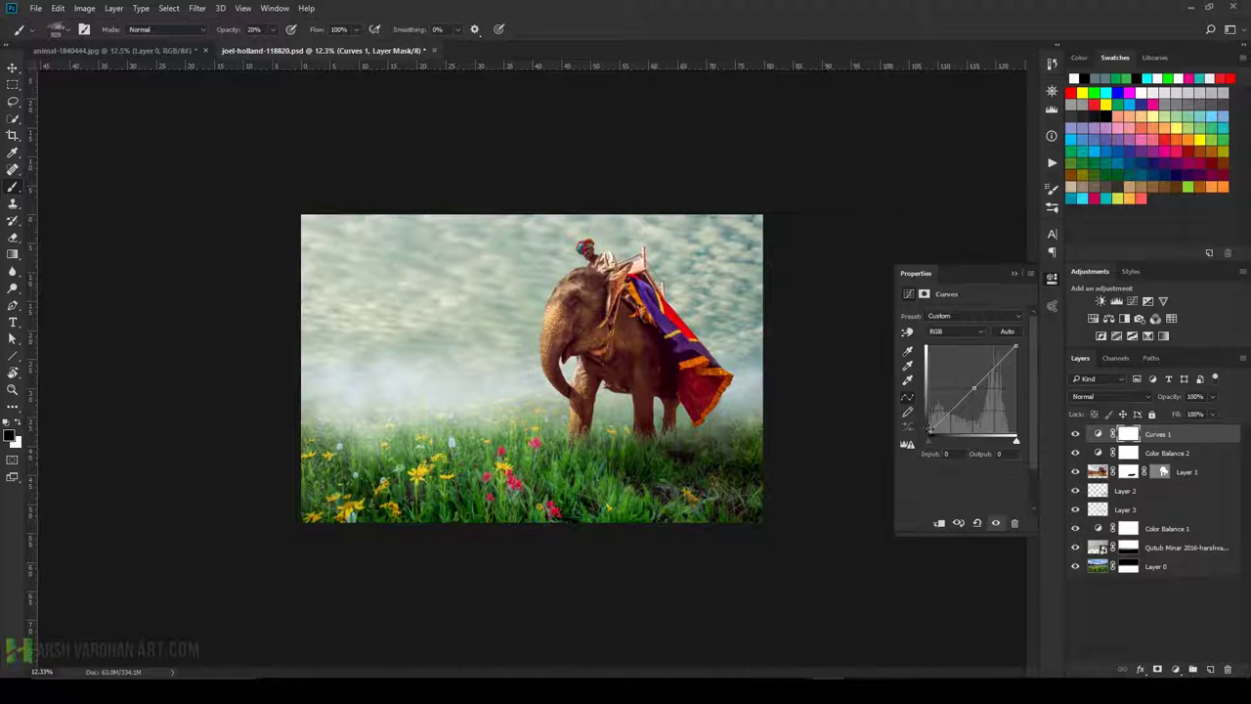
left_click_drag(928, 430, 928, 430)
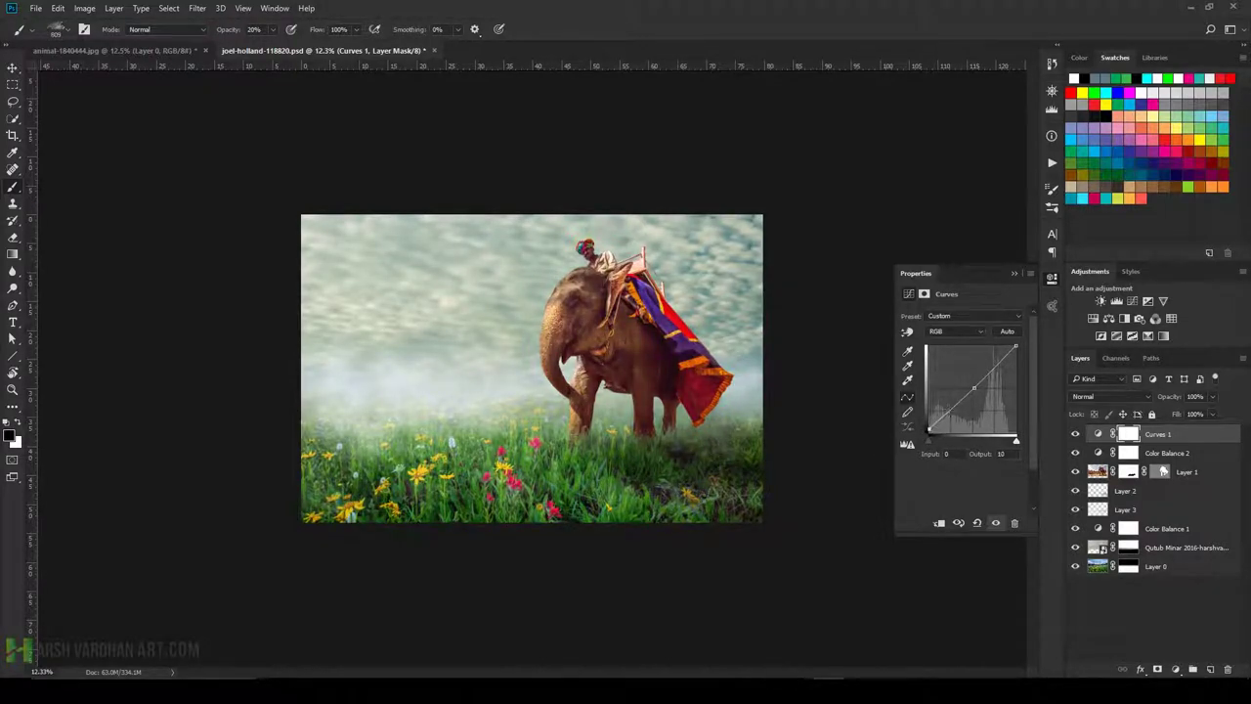
left_click_drag(1017, 346, 1028, 357)
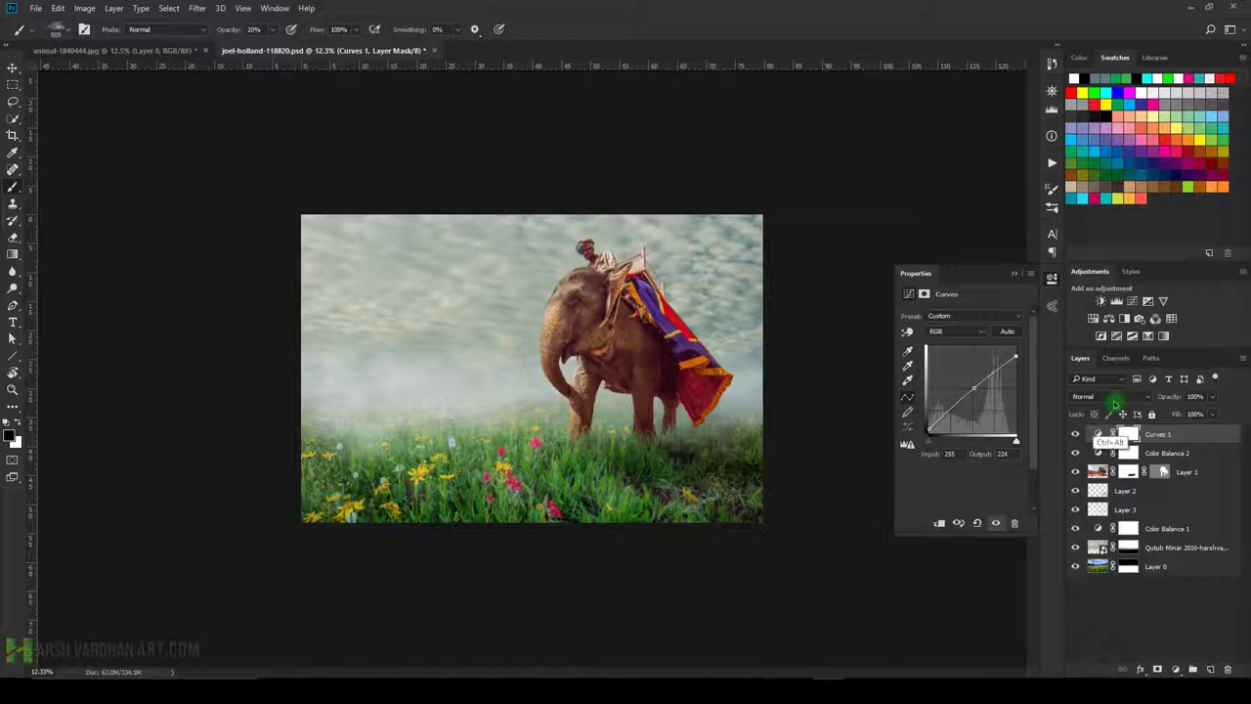
Stamp all visible layers into a new Layer 4, lock its transparency, and zoom on the rider's face.
key("ctrl+shift+alt+e")
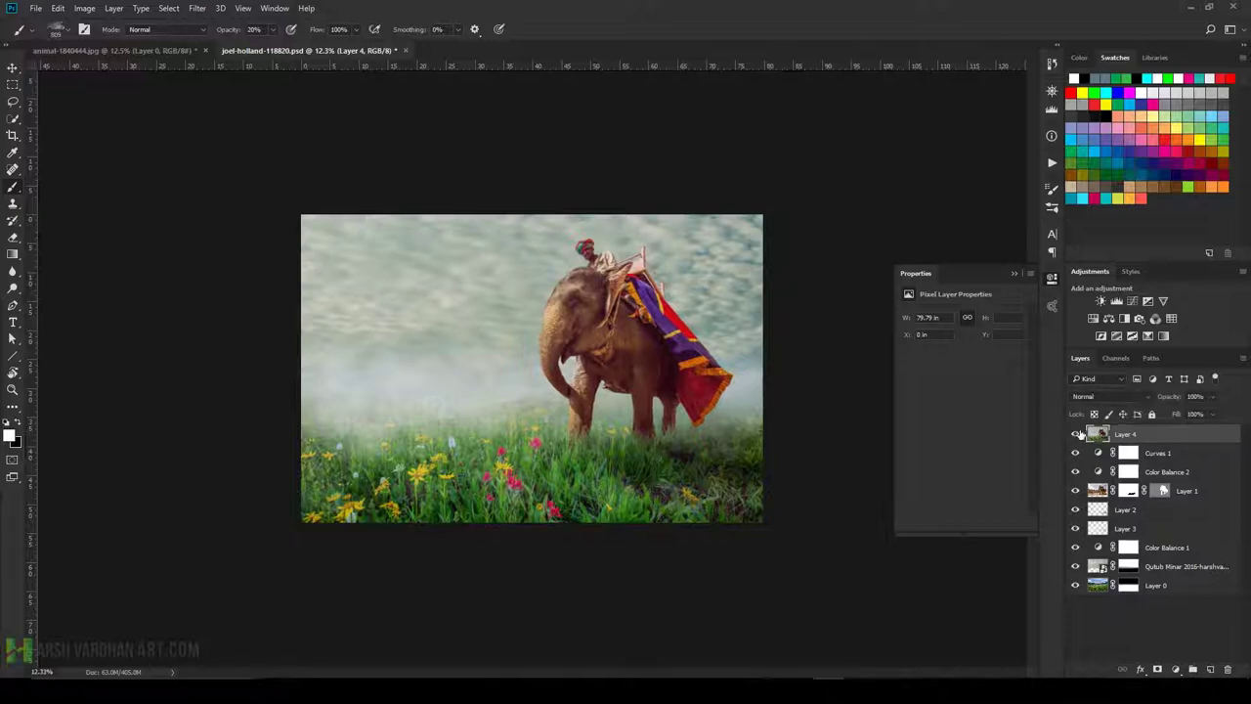
left_click(1094, 414)
mouse_move(533, 347)
left_mouse_down()
mouse_move(632, 333)
mouse_move(665, 352)
mouse_move(656, 446)
mouse_move(707, 391)
mouse_move(627, 459)
mouse_move(663, 484)
left_mouse_up()
left_click(664, 484, "ctrl+alt")
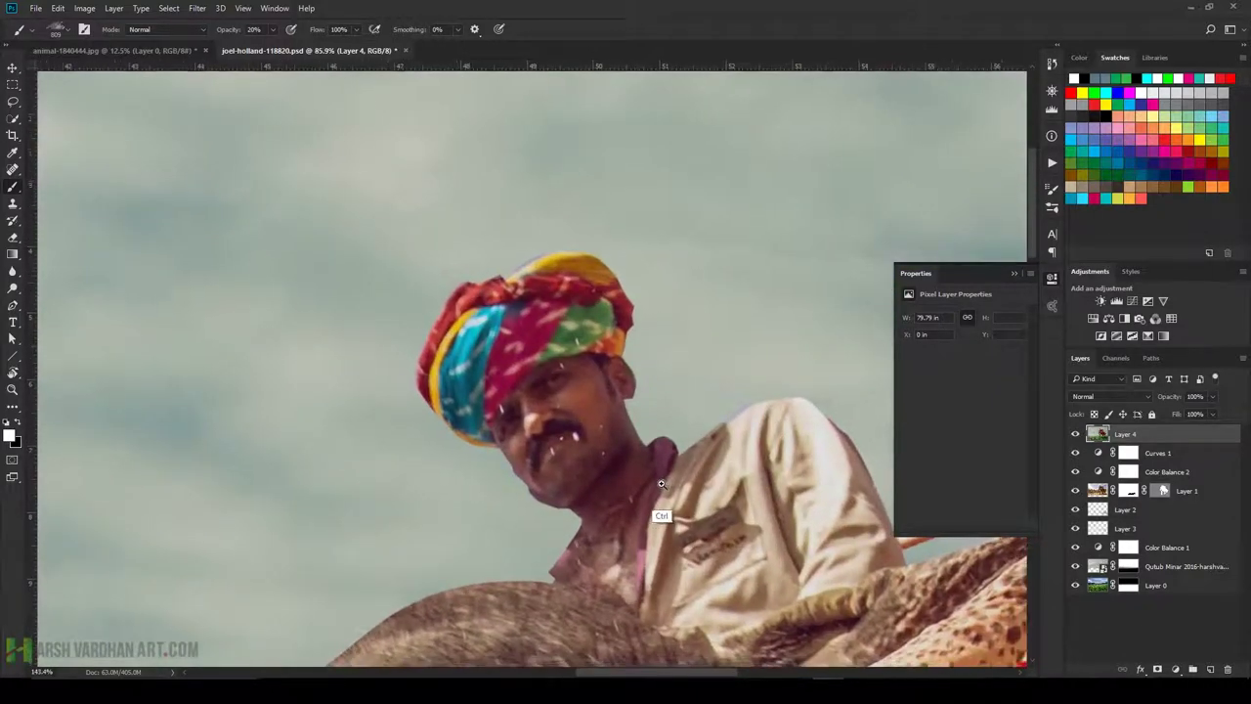
left_click(664, 484, "ctrl")
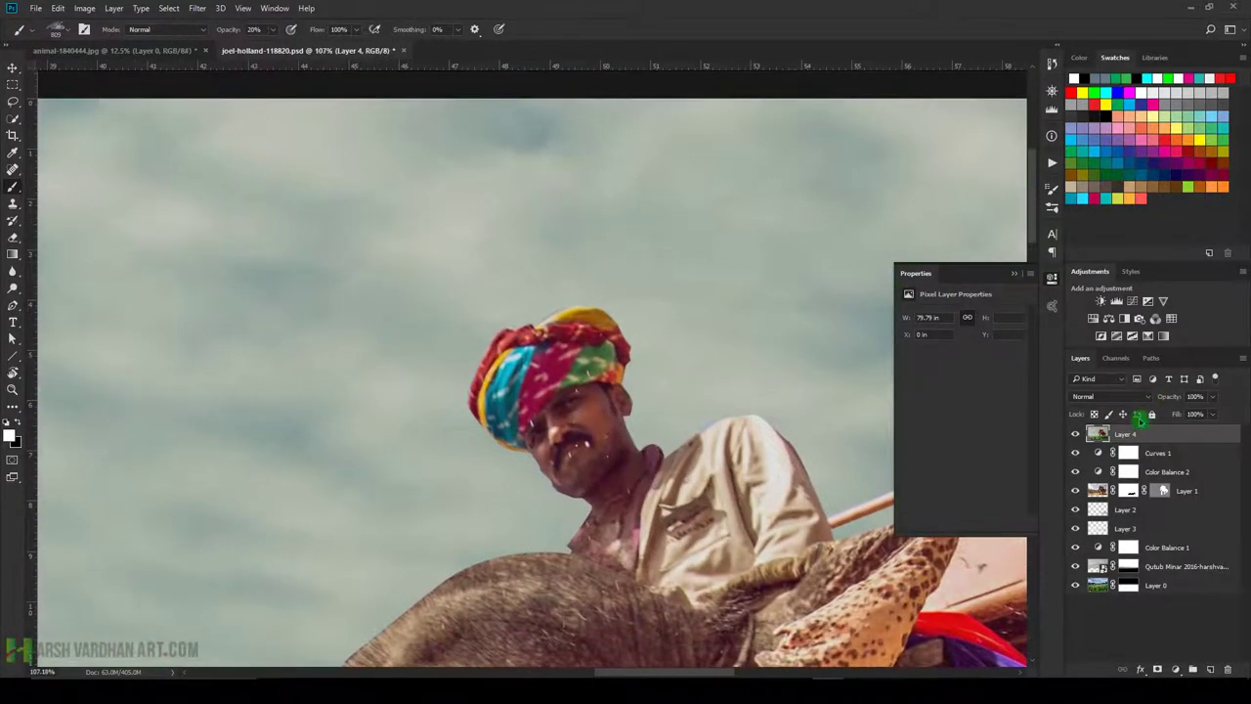
key("ctrl+d")
key("j")
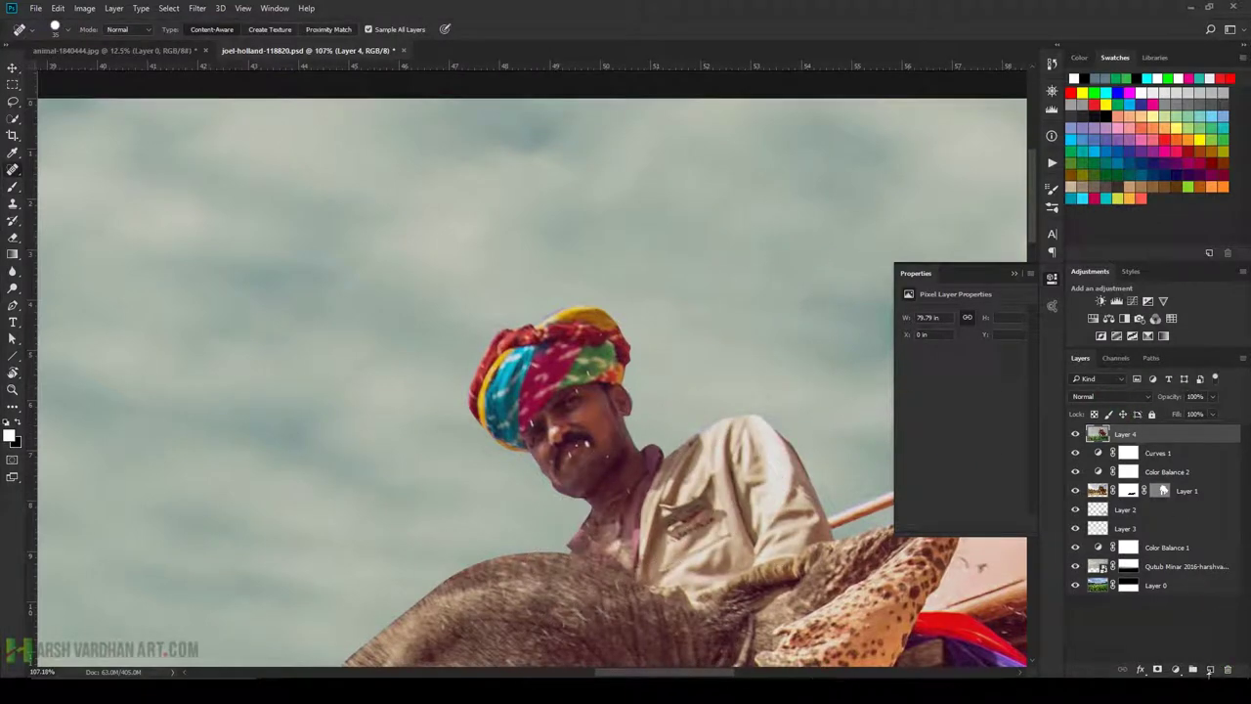
Add a new Layer 5, zoom onto the rider's face and set up a small Spot Healing Brush.
left_click(1210, 669)
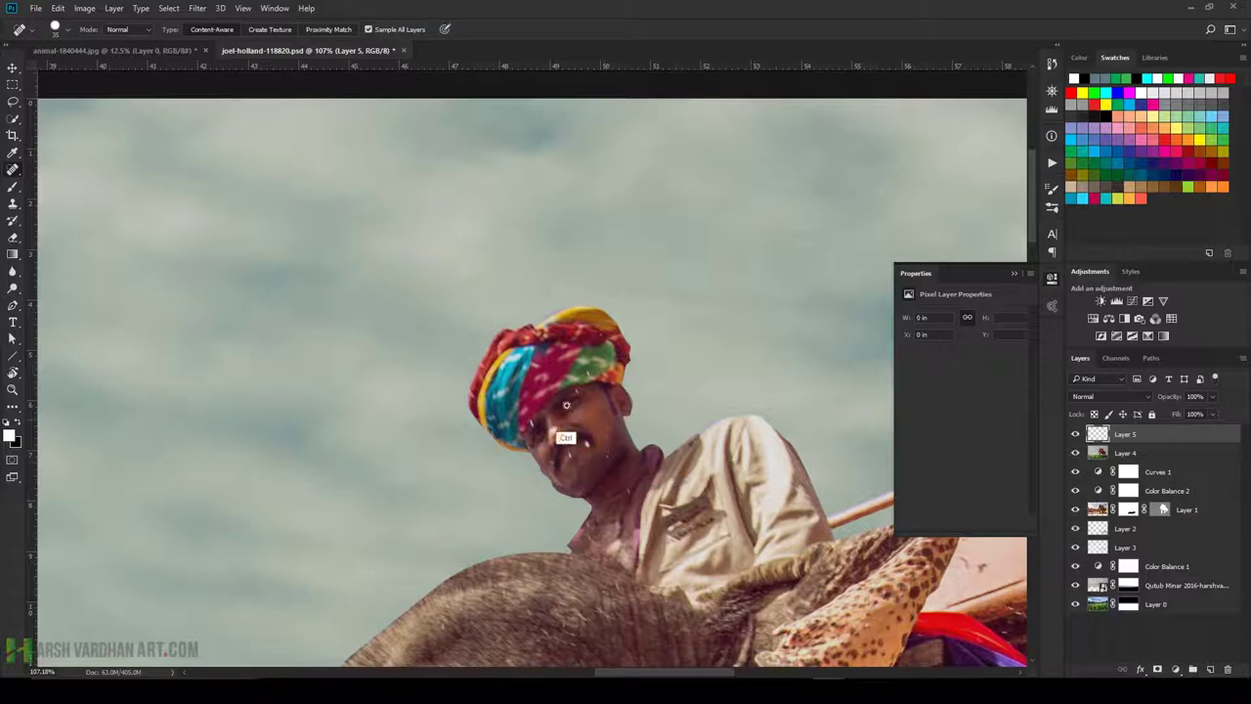
left_click_drag(565, 405, 597, 476)
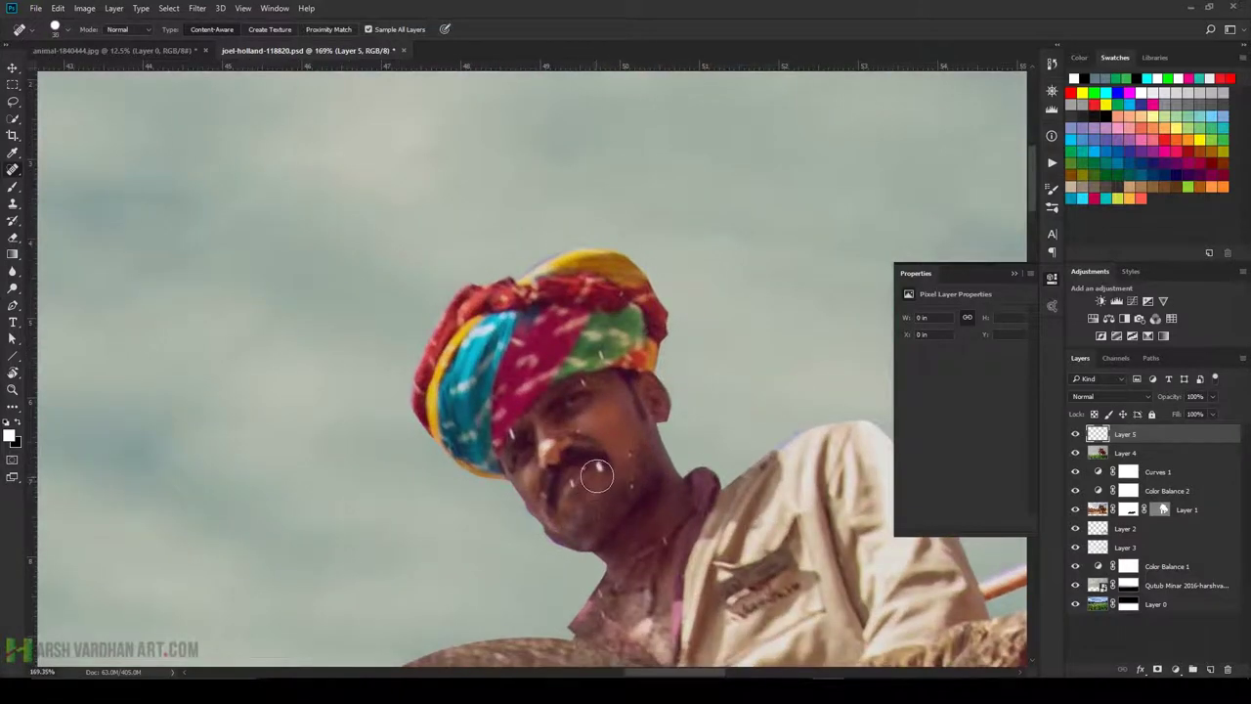
key("bracketleft")
key("bracketleft")
key("bracketleft")
right_click(598, 467)
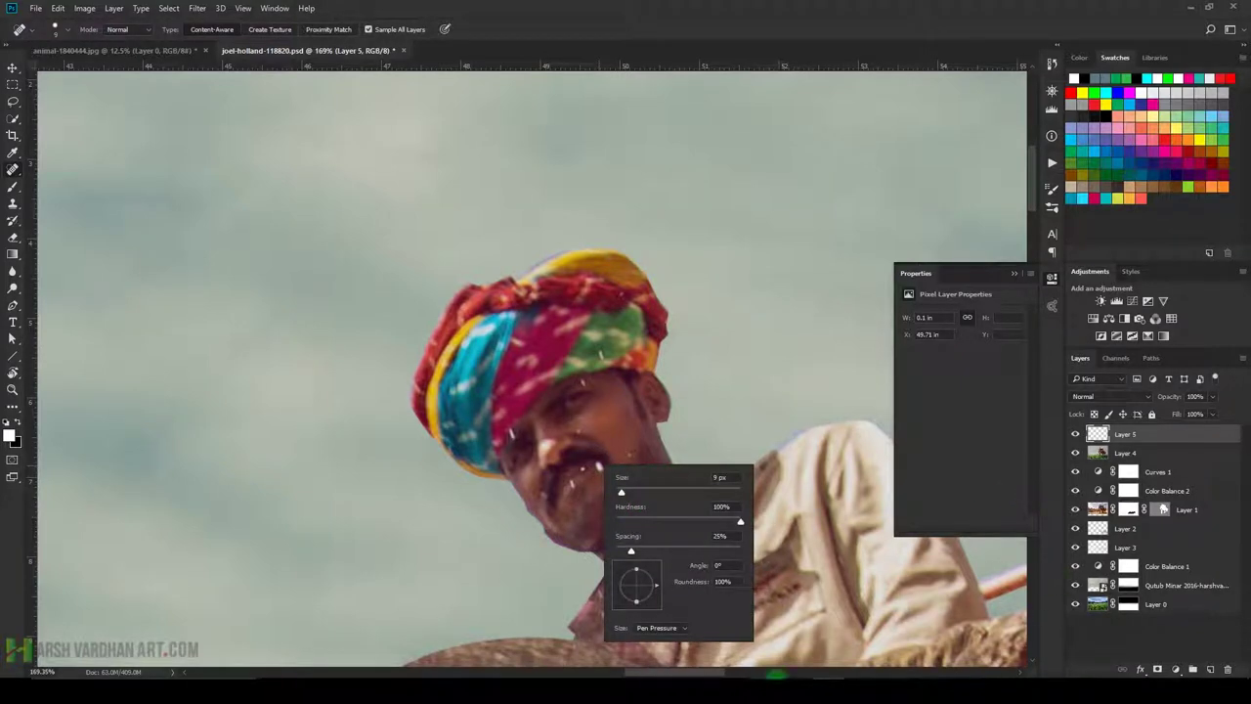
left_click(1099, 437)
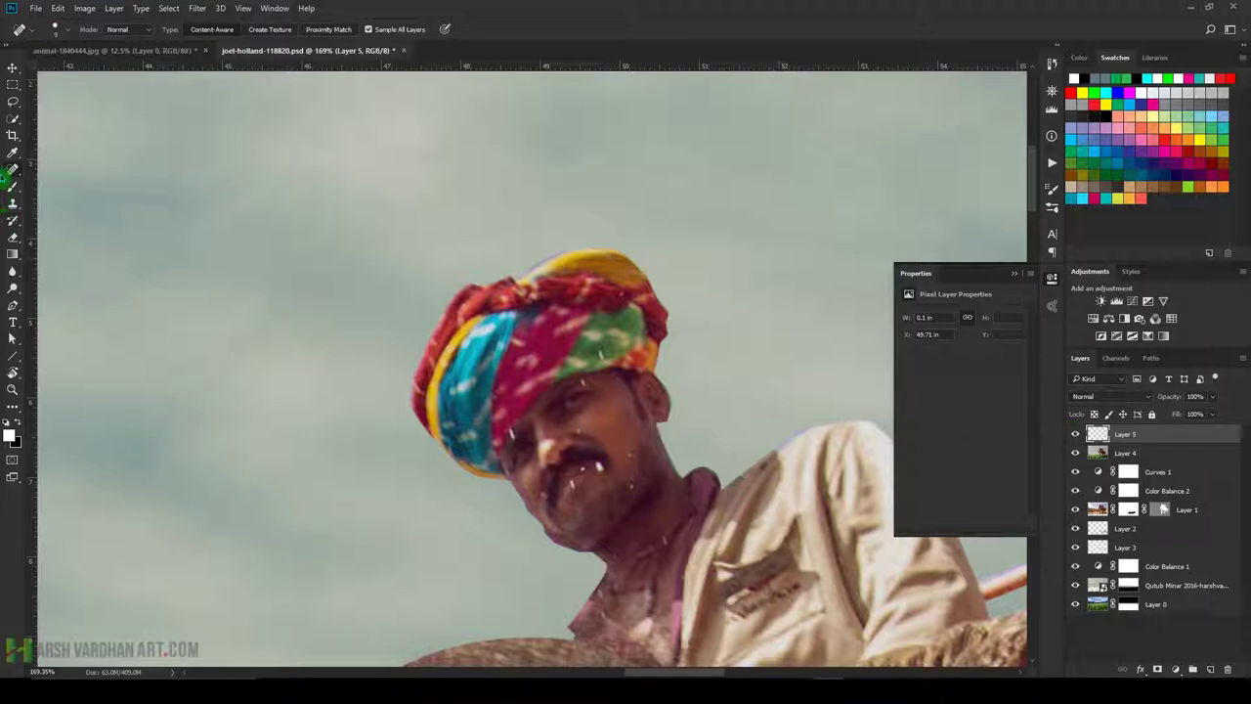
right_click(14, 169)
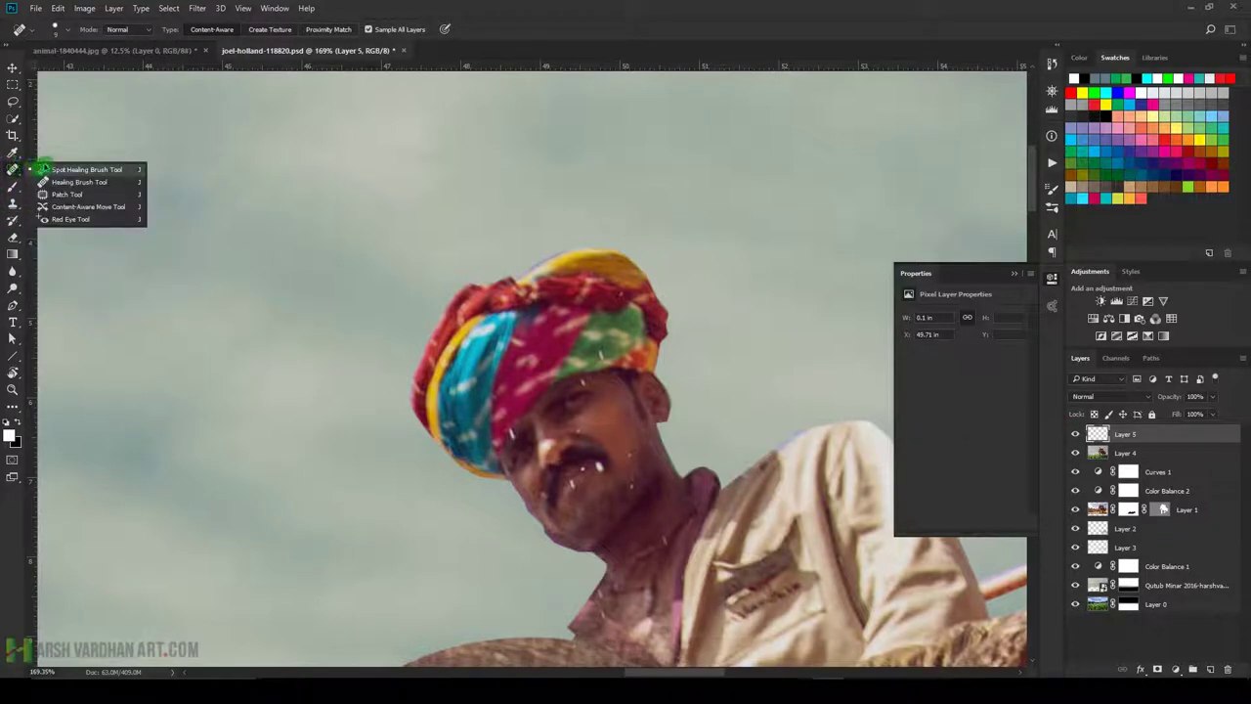
left_click(86, 170)
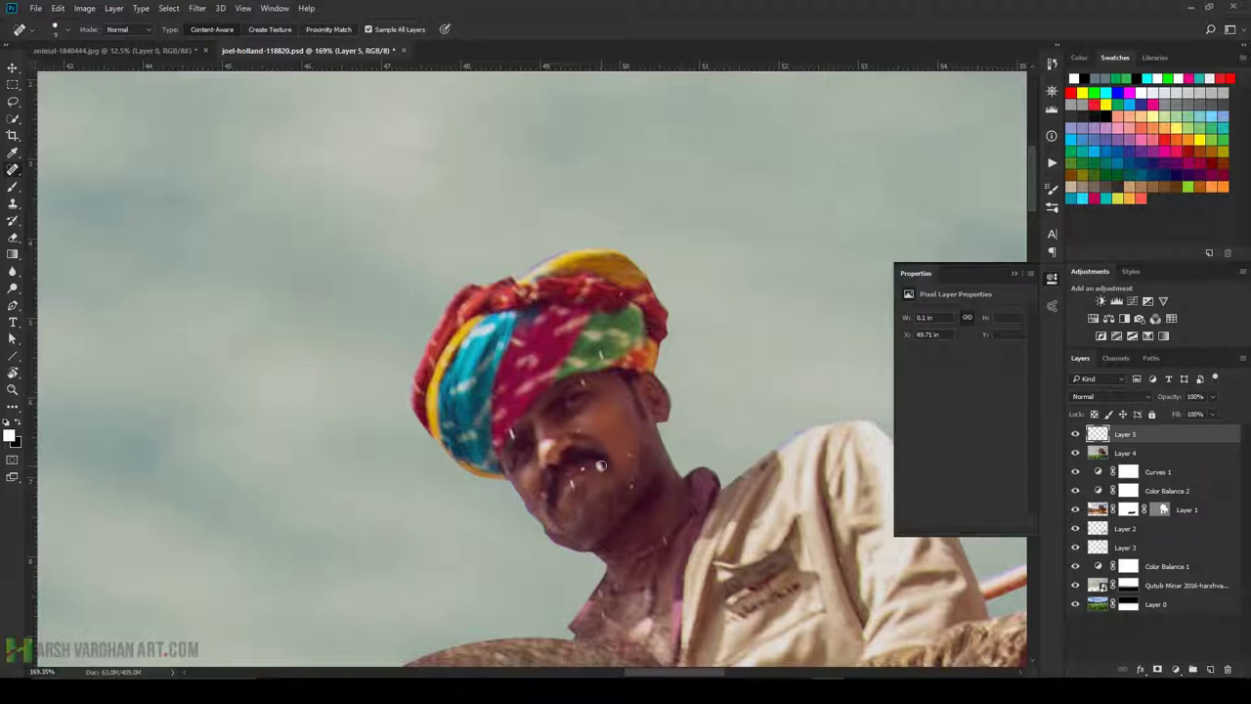
right_click(596, 467)
key("Return")
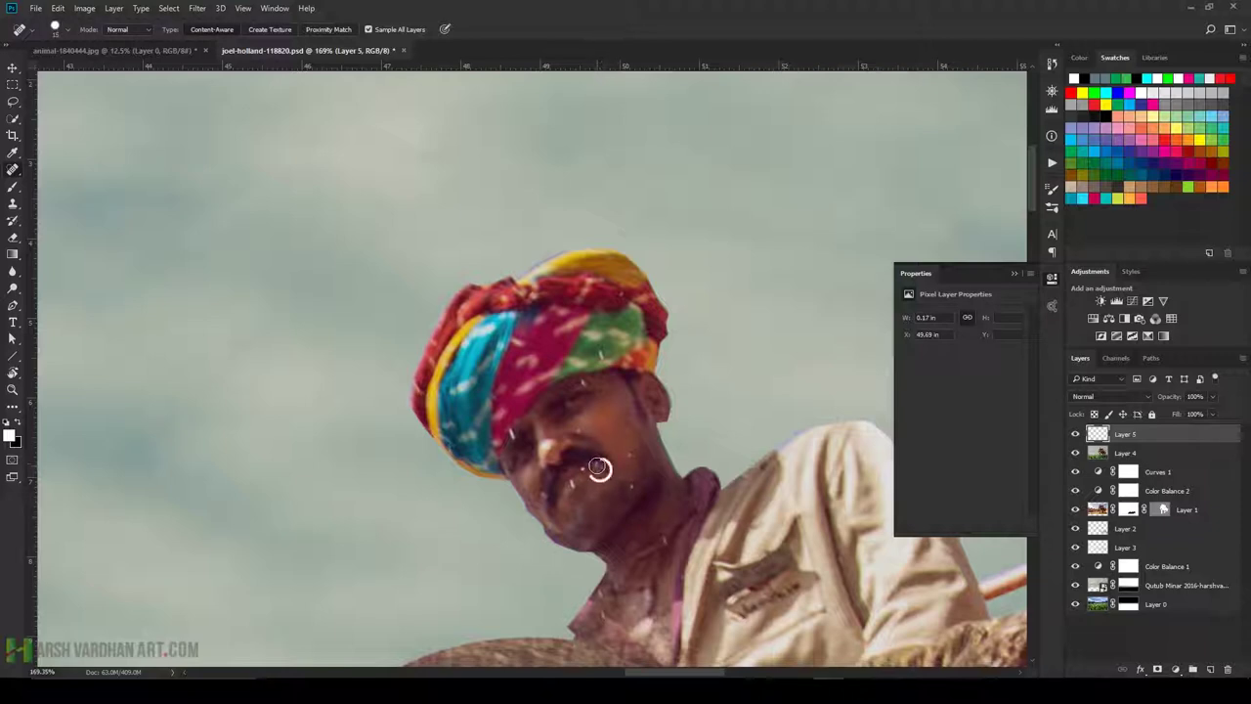
right_click(598, 468)
key("Return")
Heal the bright specks on the beard, mustache and near the eye, undoing one bad stroke.
left_click_drag(629, 476, 632, 494)
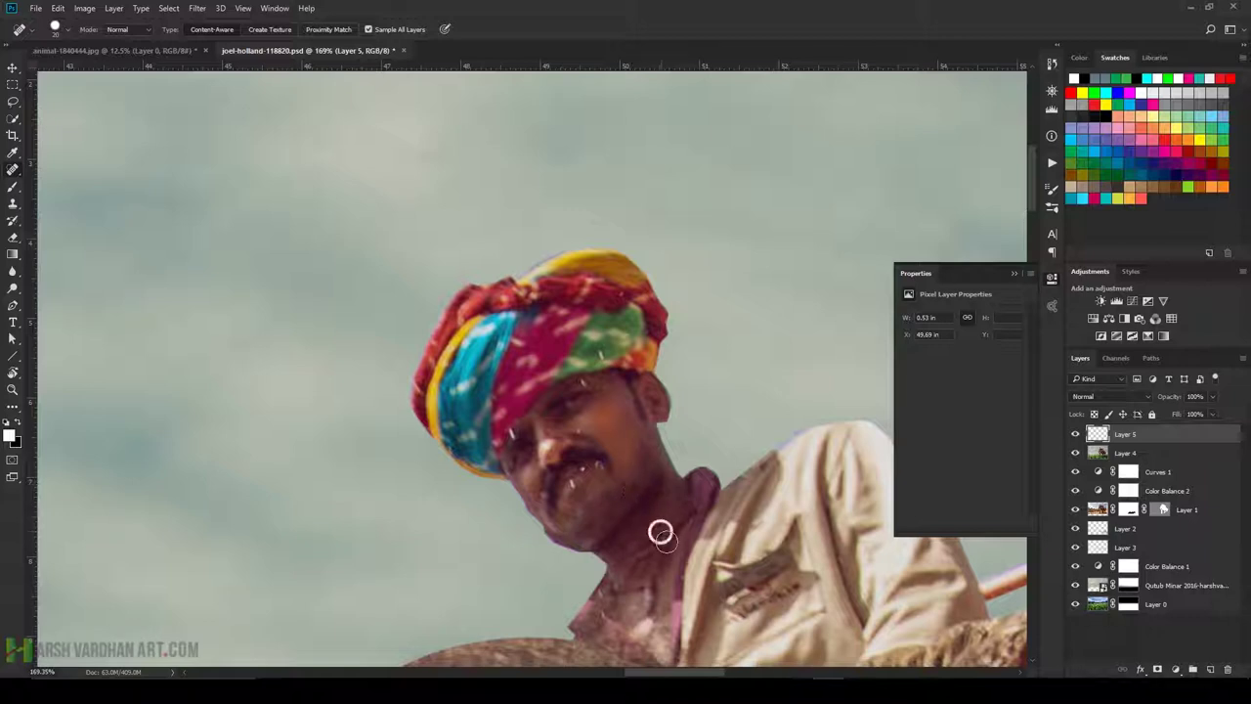
key("ctrl+alt+z")
left_click_drag(586, 471, 591, 469)
left_click(598, 462)
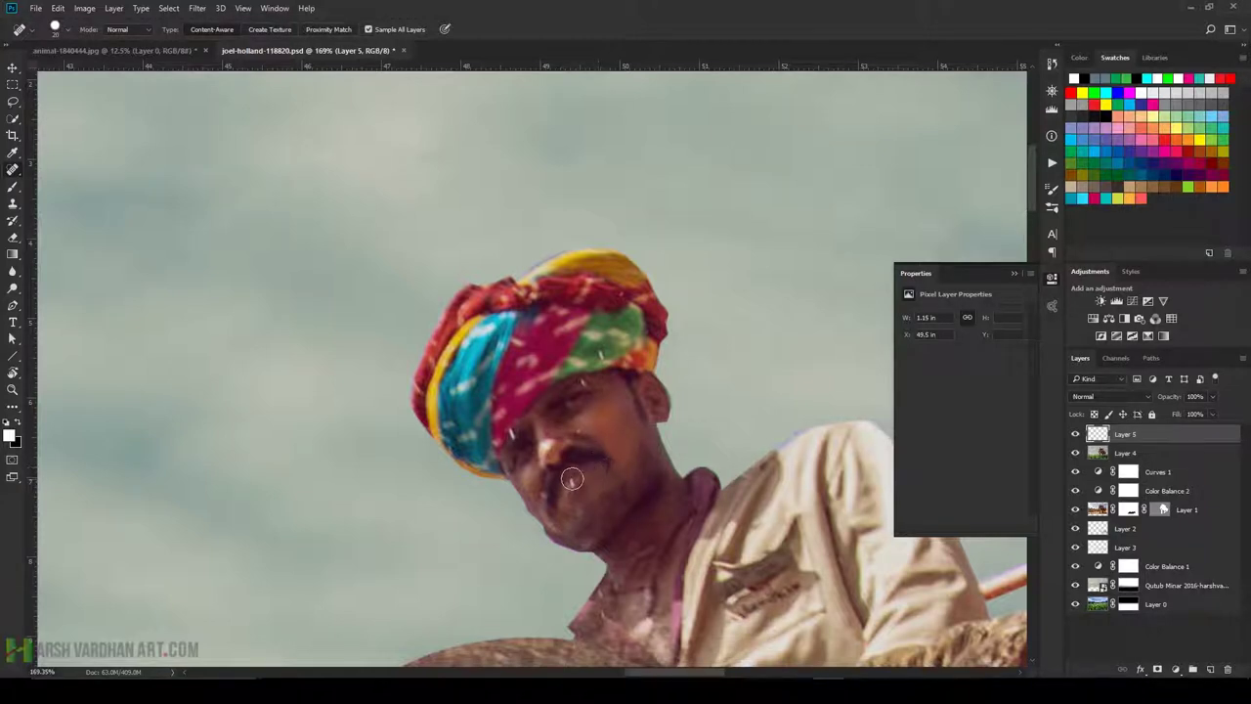
left_click(572, 477)
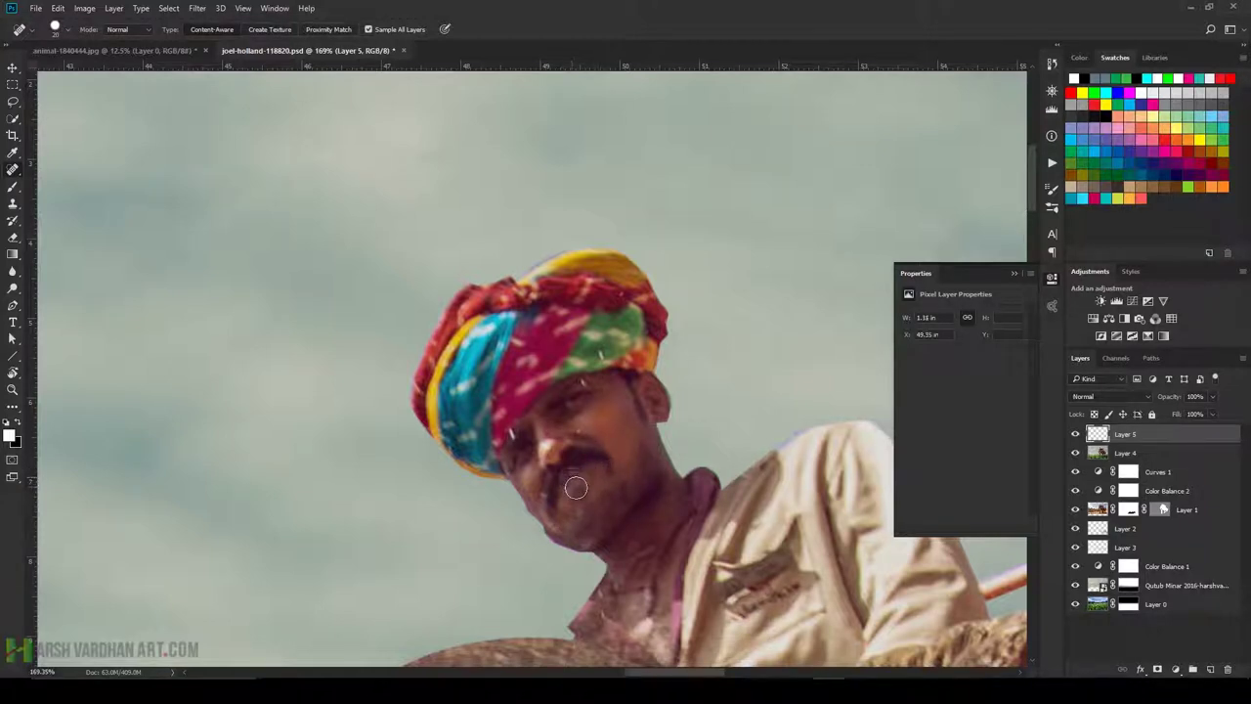
left_click(576, 431)
Resize the brush and heal the blemishes on the rider's neck.
right_click(598, 515)
key("Escape")
mouse_move(609, 469)
left_mouse_down()
mouse_move(613, 384)
mouse_move(591, 291)
left_mouse_up()
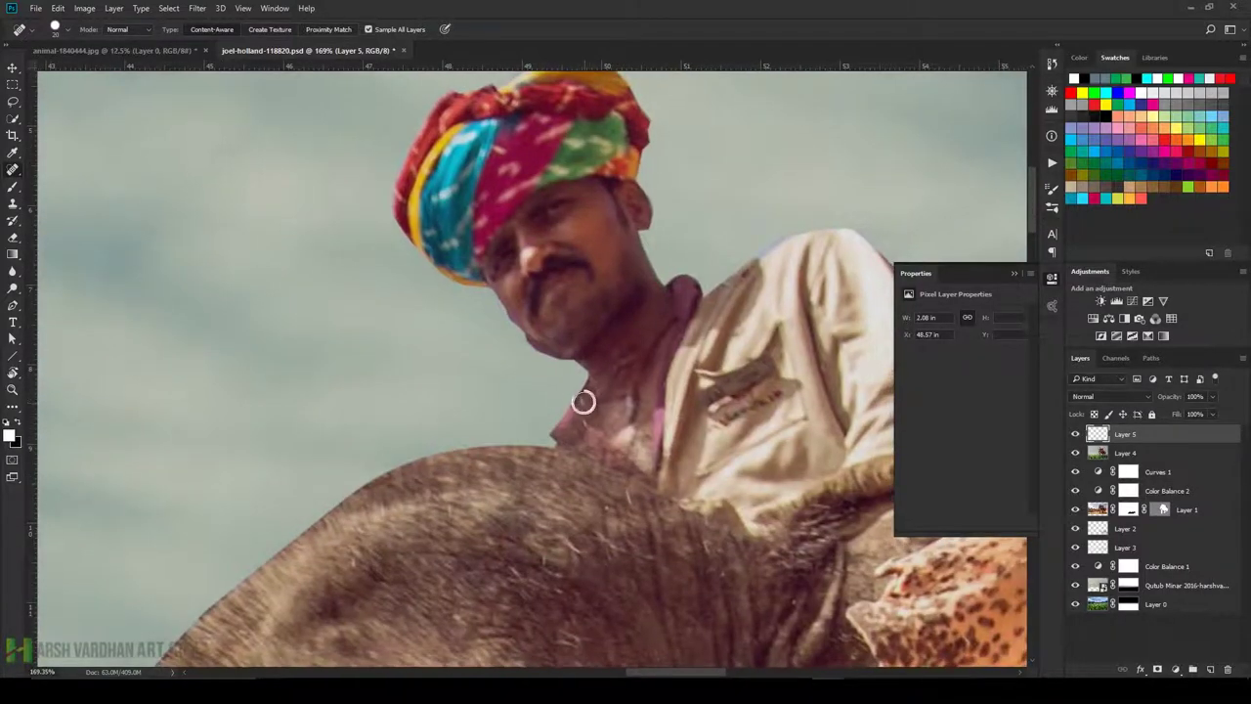
mouse_move(583, 401)
left_mouse_down()
mouse_move(586, 430)
mouse_move(600, 393)
mouse_move(587, 356)
left_mouse_up()
Zoom out, add an empty Layer 6 in Hard Light mode and pick a salmon orange swatch.
scroll(665, 356, "down", 4)
scroll(635, 391, "down", 3)
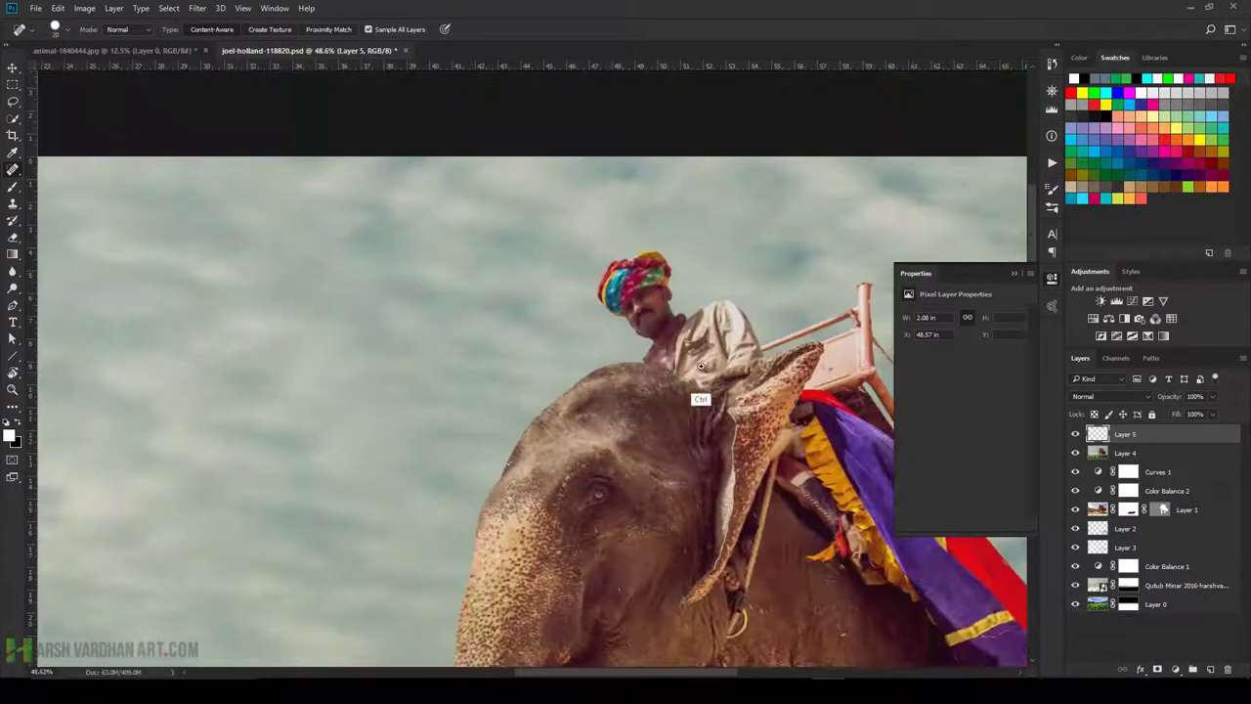
scroll(700, 366, "down", 2)
scroll(674, 391, "down", 3)
scroll(664, 401, "up", 1)
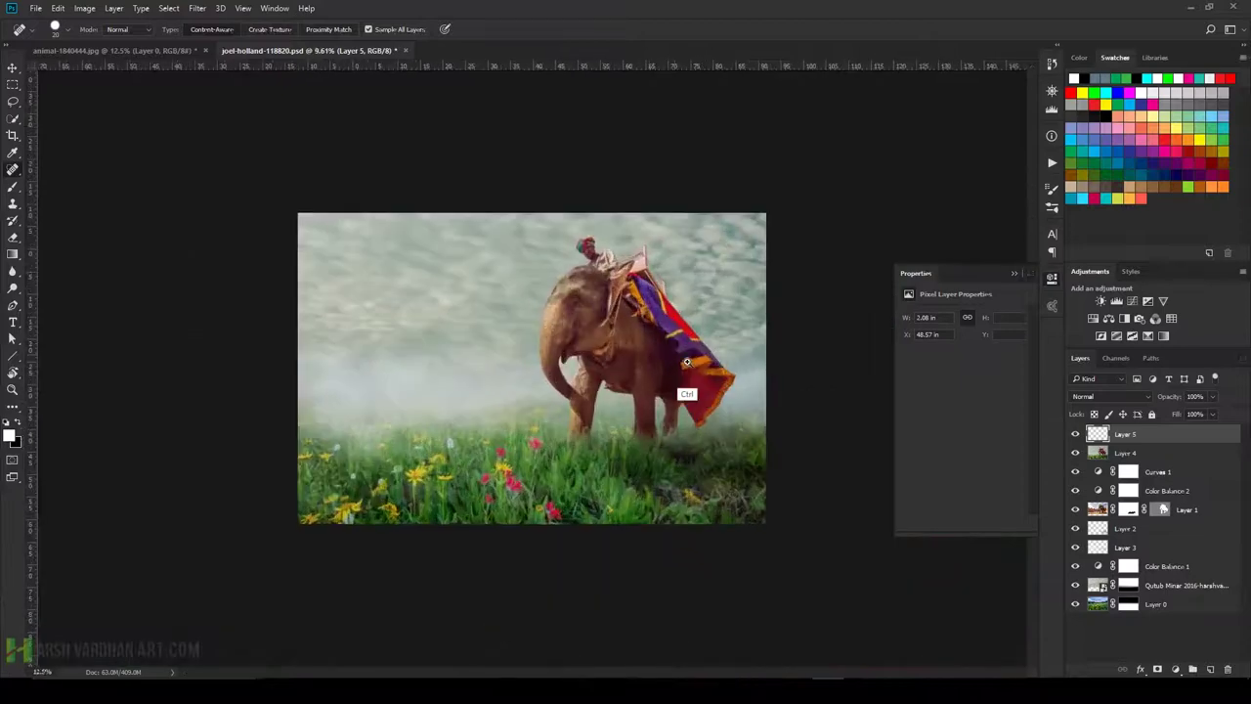
scroll(704, 381, "down", 2)
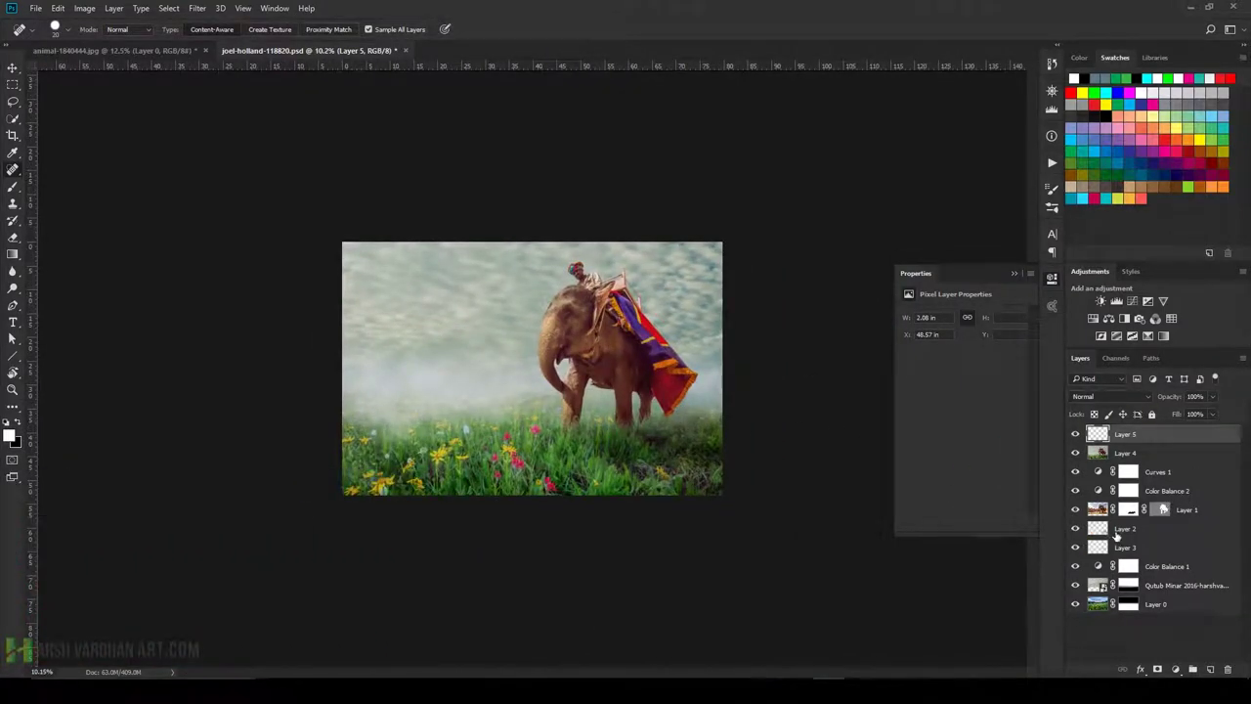
left_click(1211, 669)
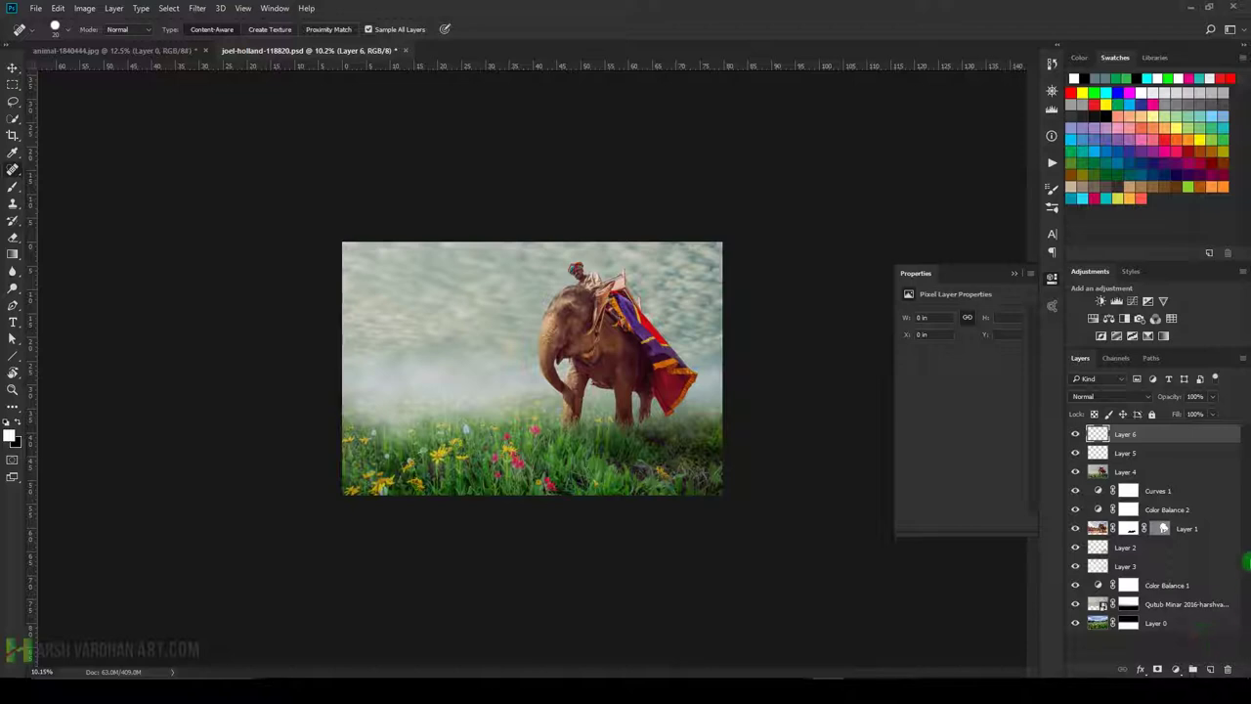
left_click(1130, 396)
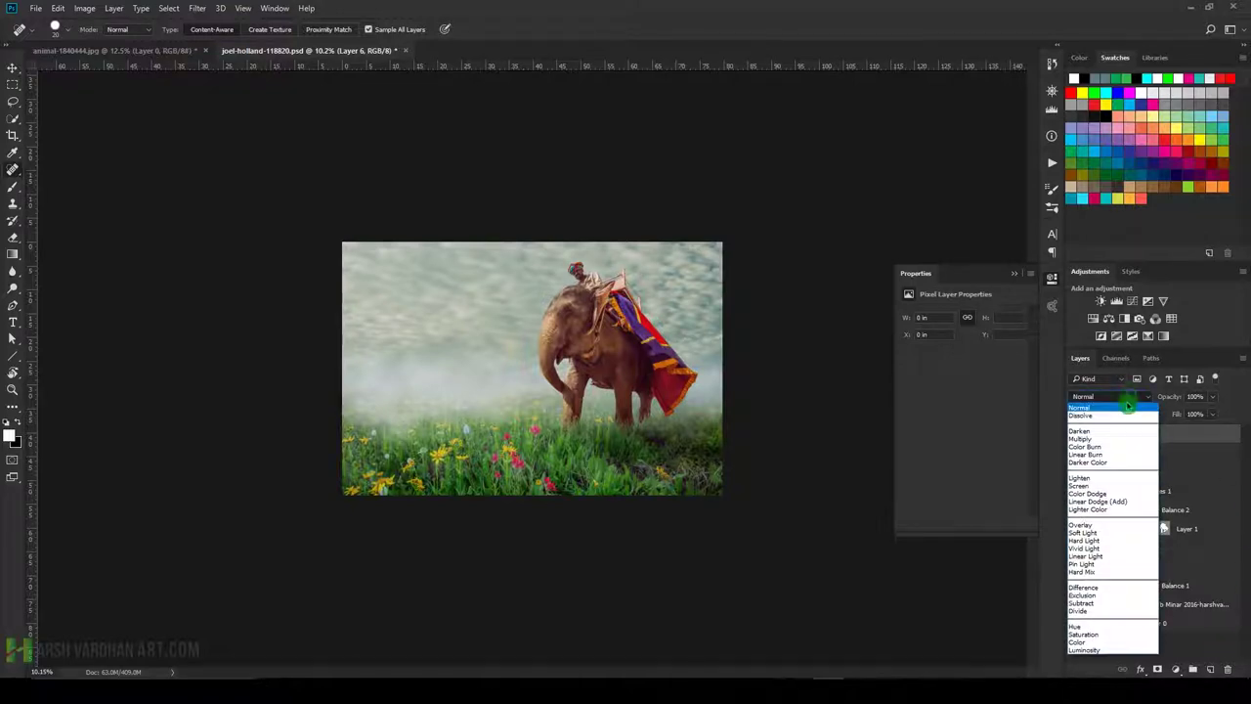
left_click(1090, 540)
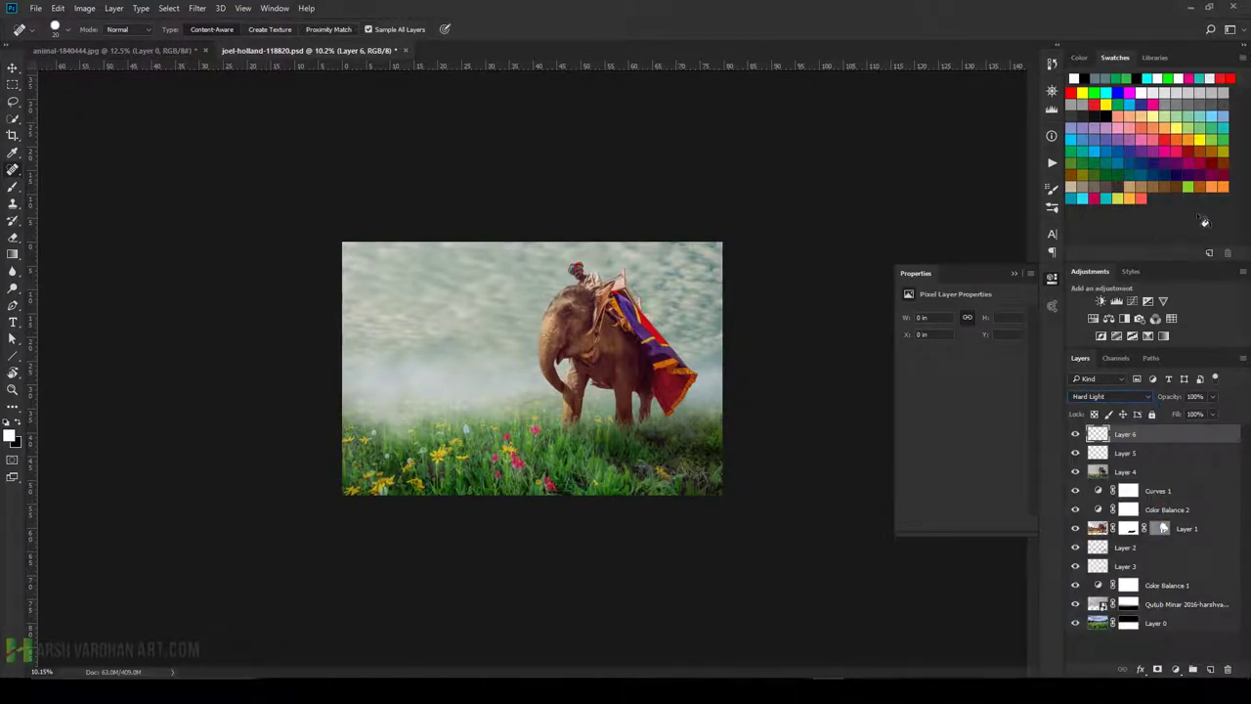
left_click(1142, 133)
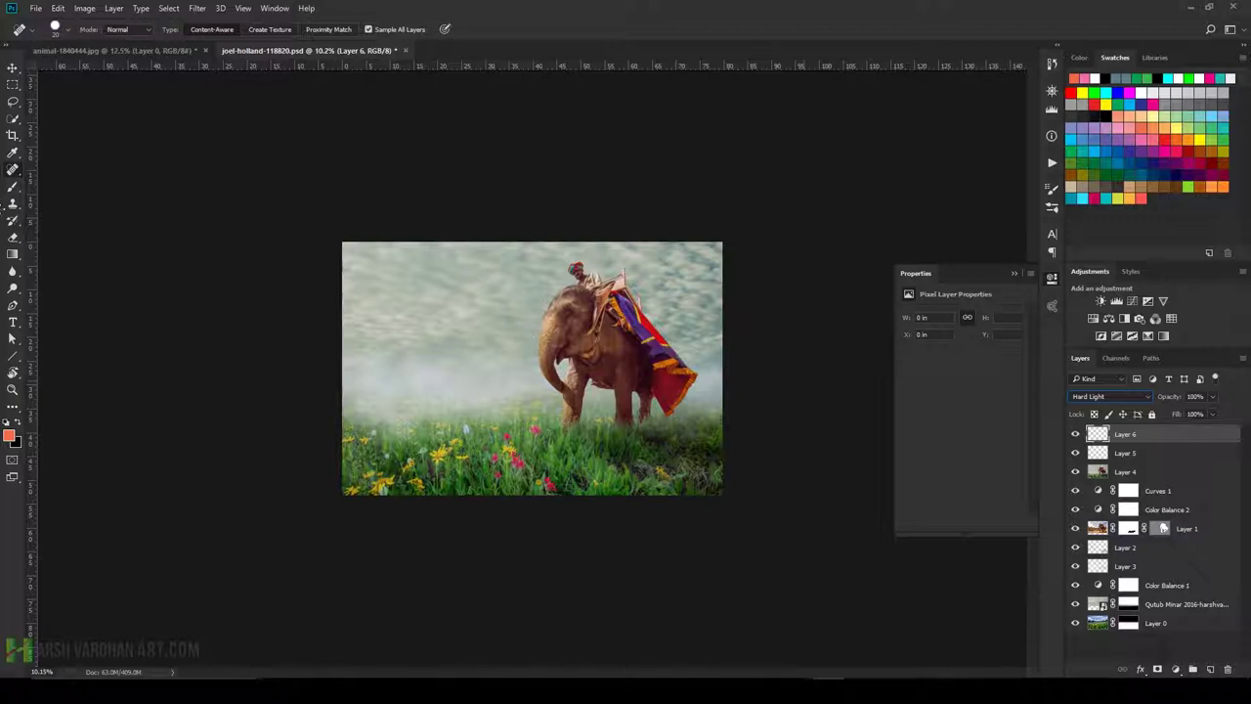
Dab one large Soft Round orange spot at 100% opacity into the sky left of the elephant.
left_click(13, 186)
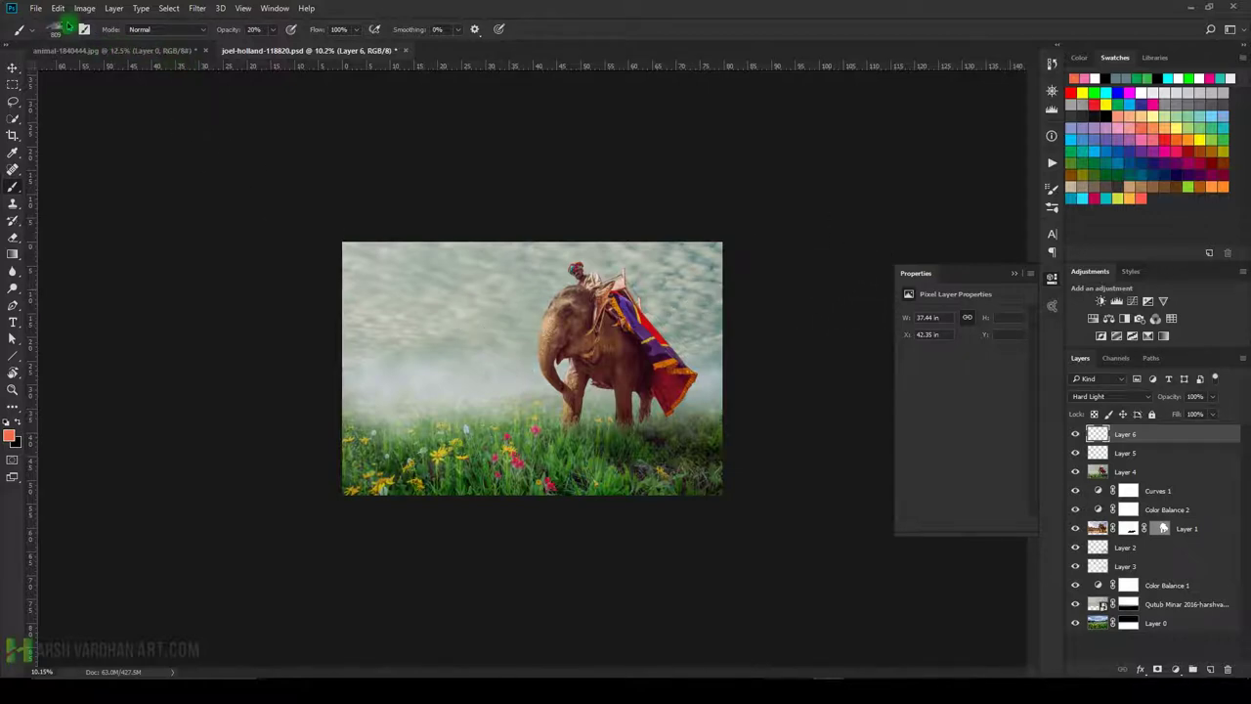
left_click(65, 38)
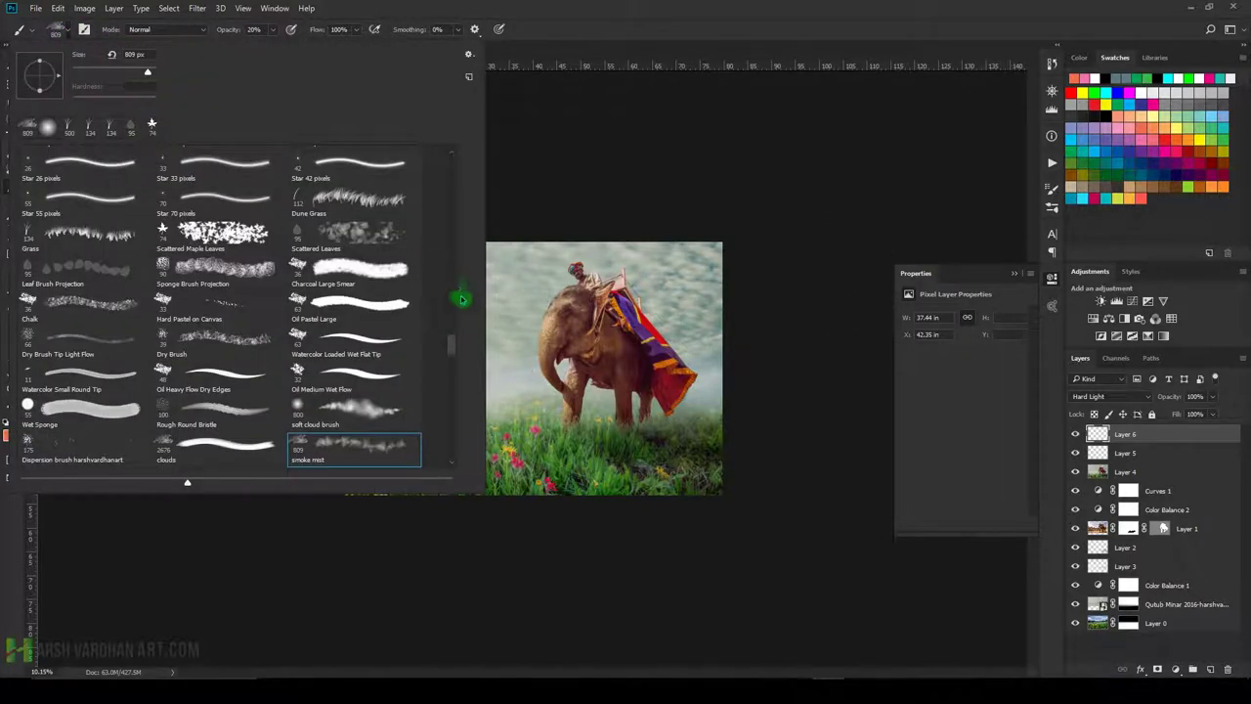
scroll(435, 274, "up", 5)
scroll(428, 176, "up", 5)
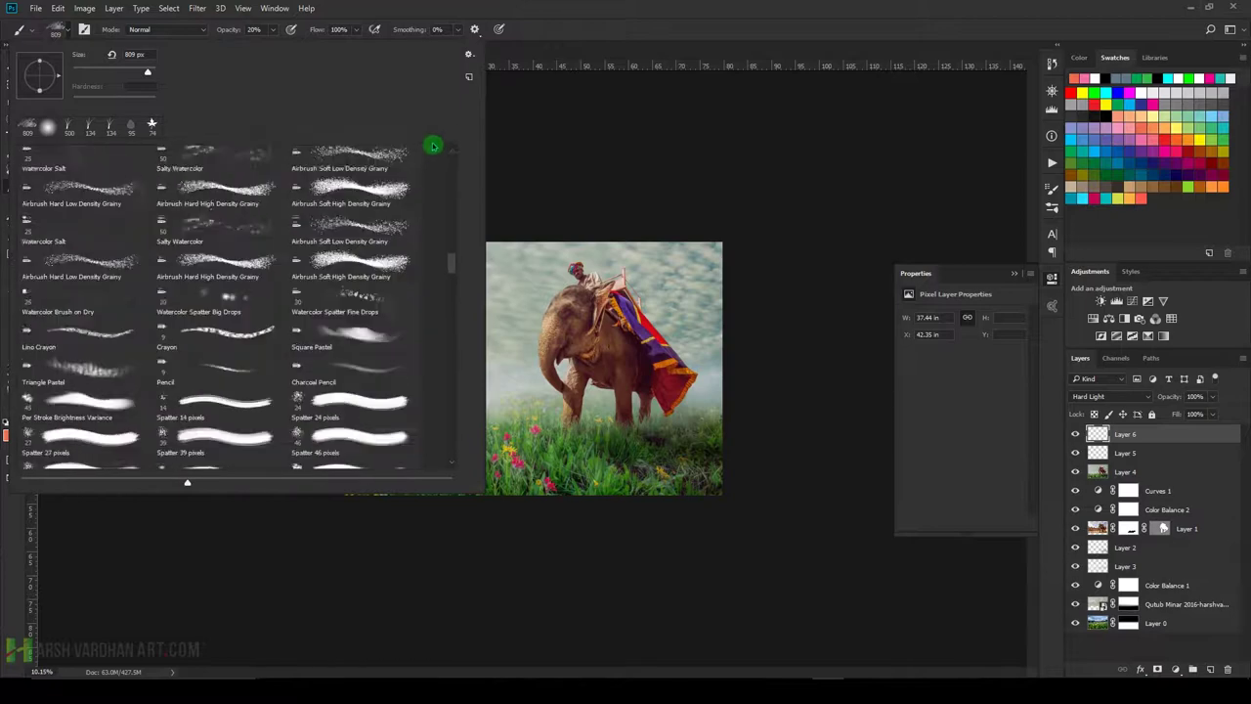
scroll(433, 137, "up", 3)
scroll(420, 115, "up", 3)
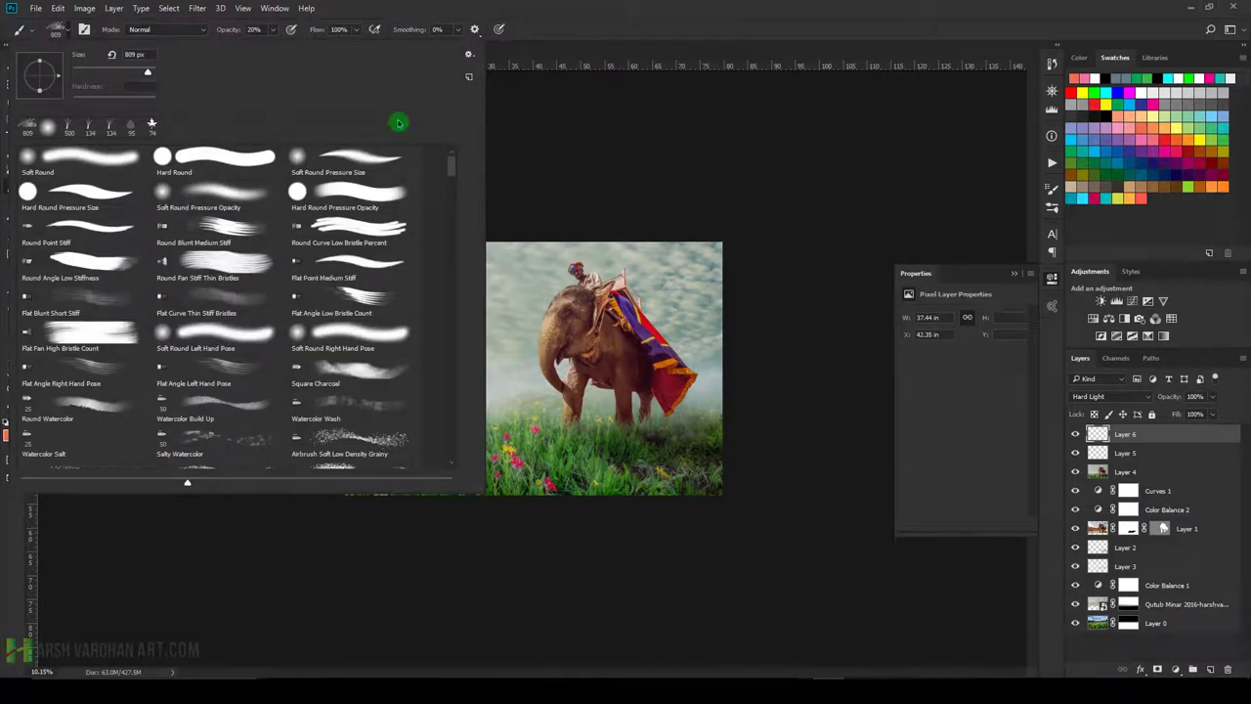
left_click(78, 156)
left_click(513, 5)
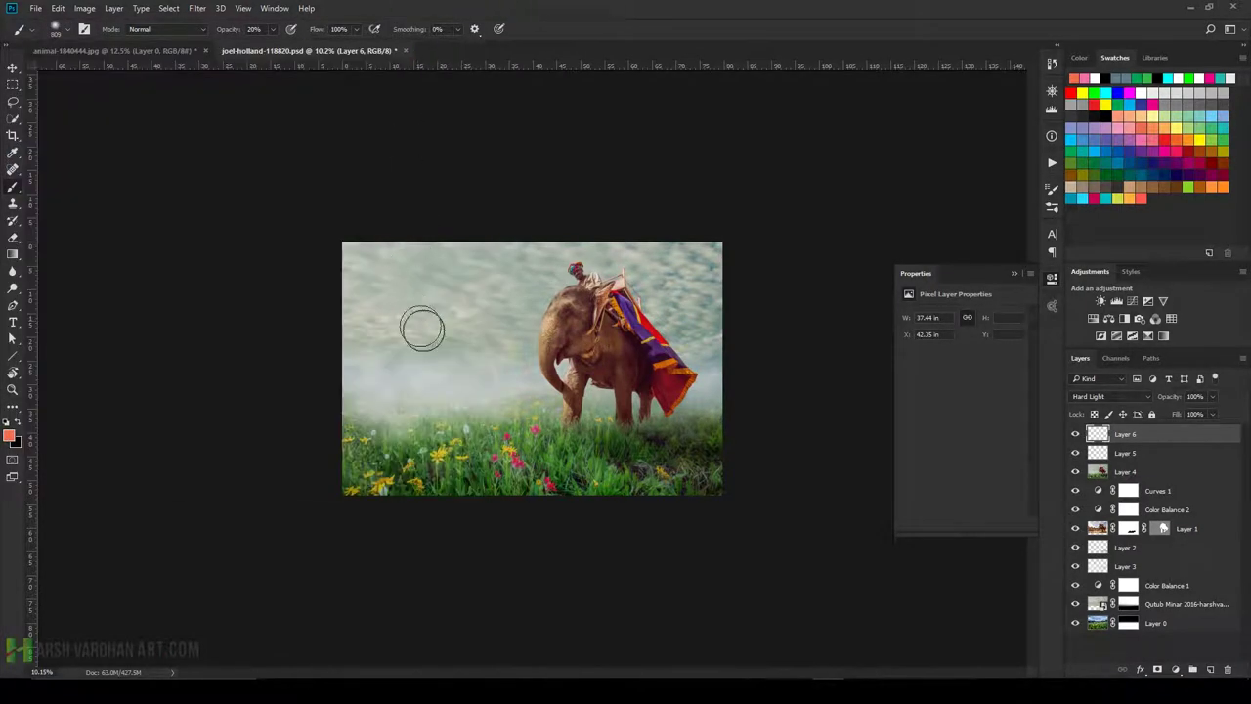
key("0")
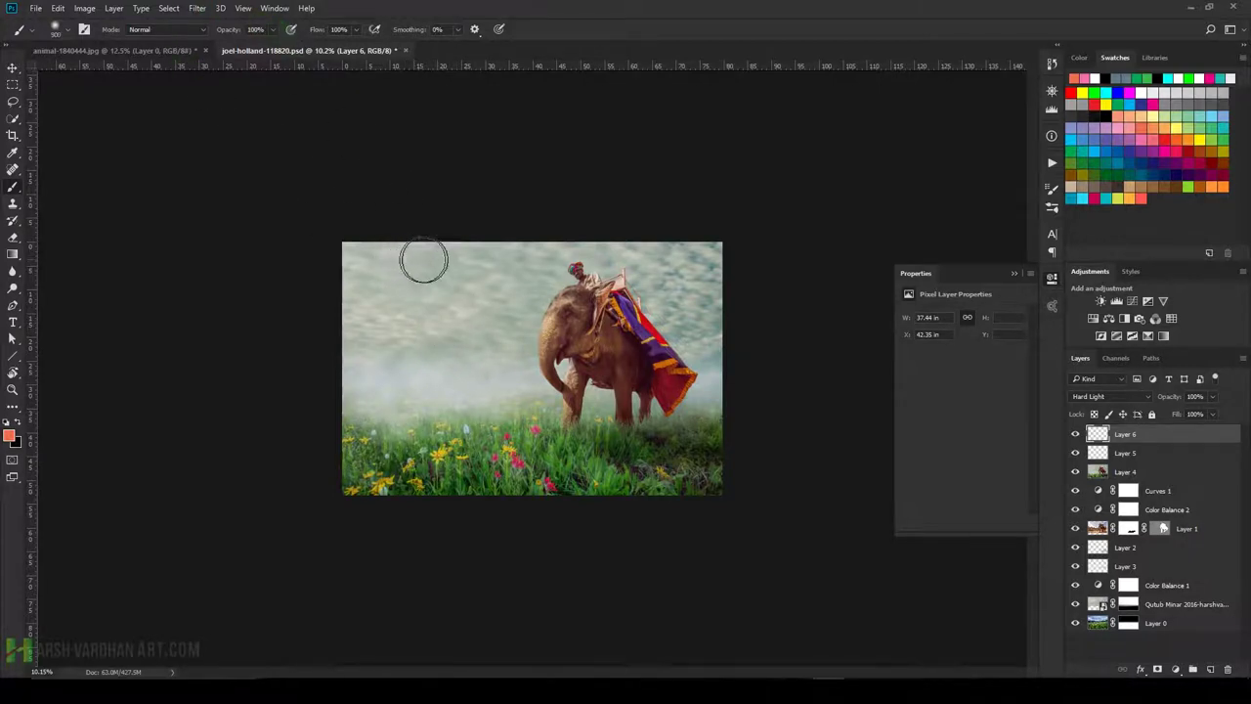
key("bracketright")
key("bracketright")
key("bracketright")
key("bracketright")
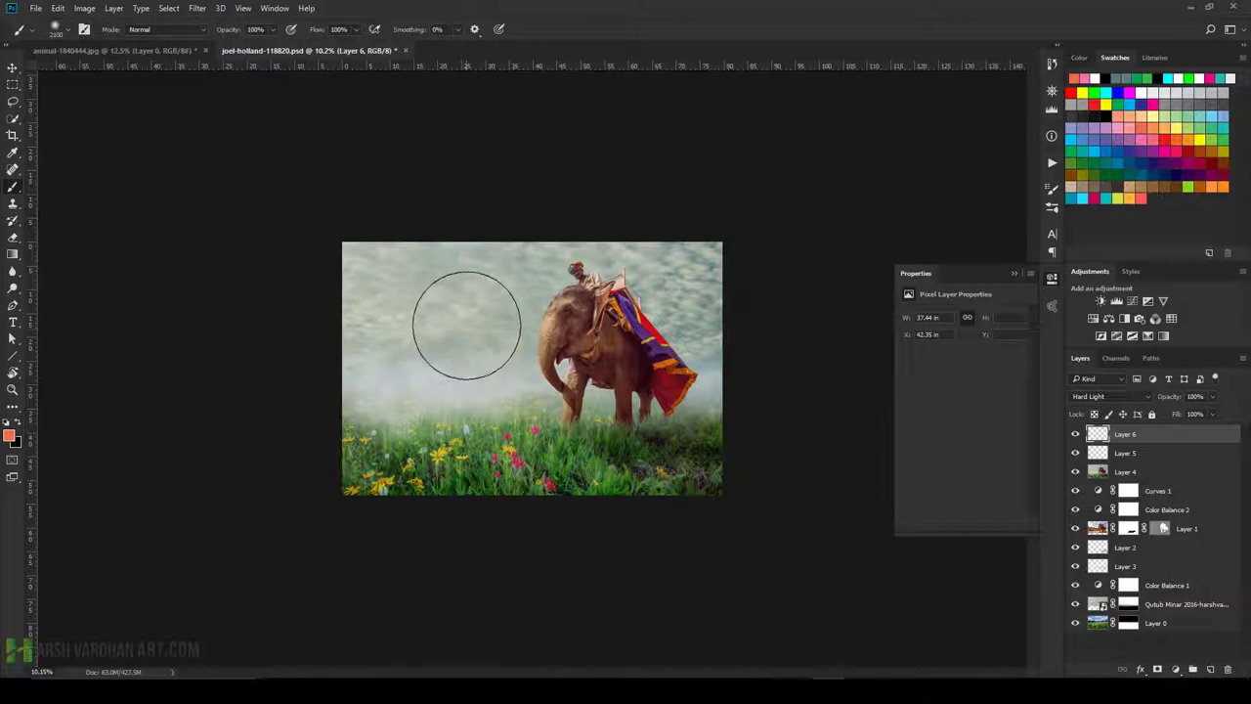
left_click(458, 320)
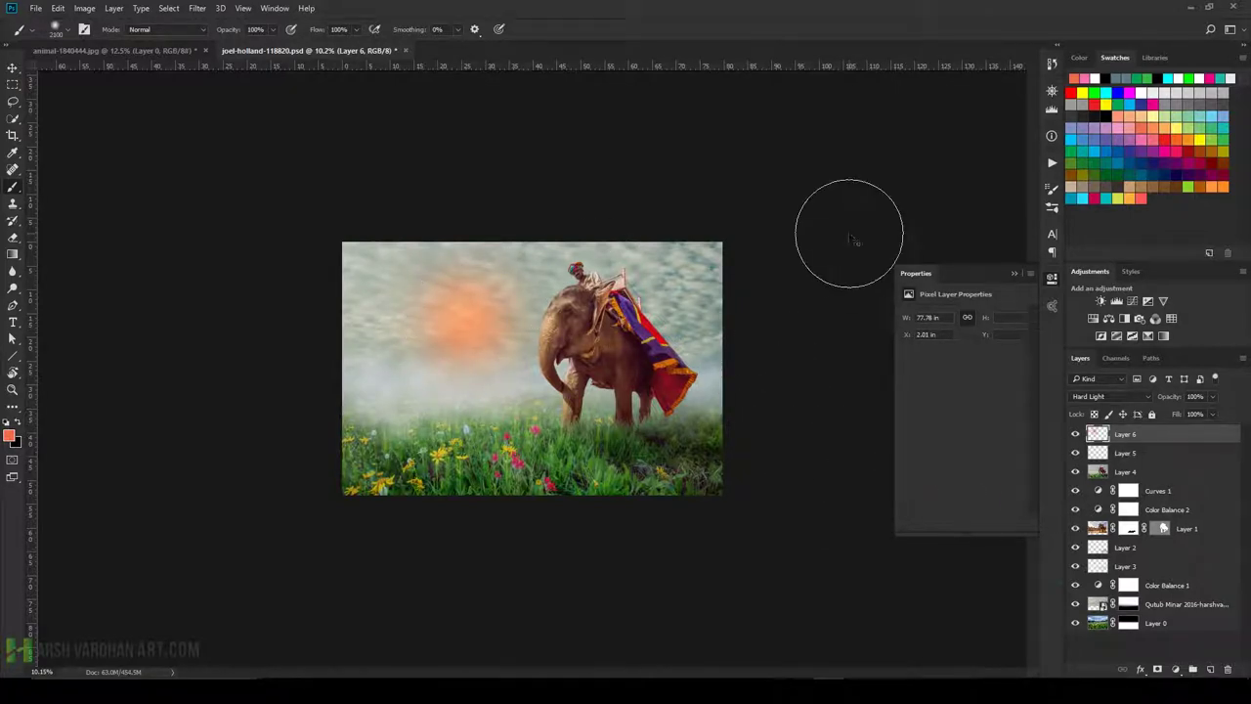
Free-transform the orange glow larger, undoing a skew, and place it in the upper-left sky.
key("ctrl+t")
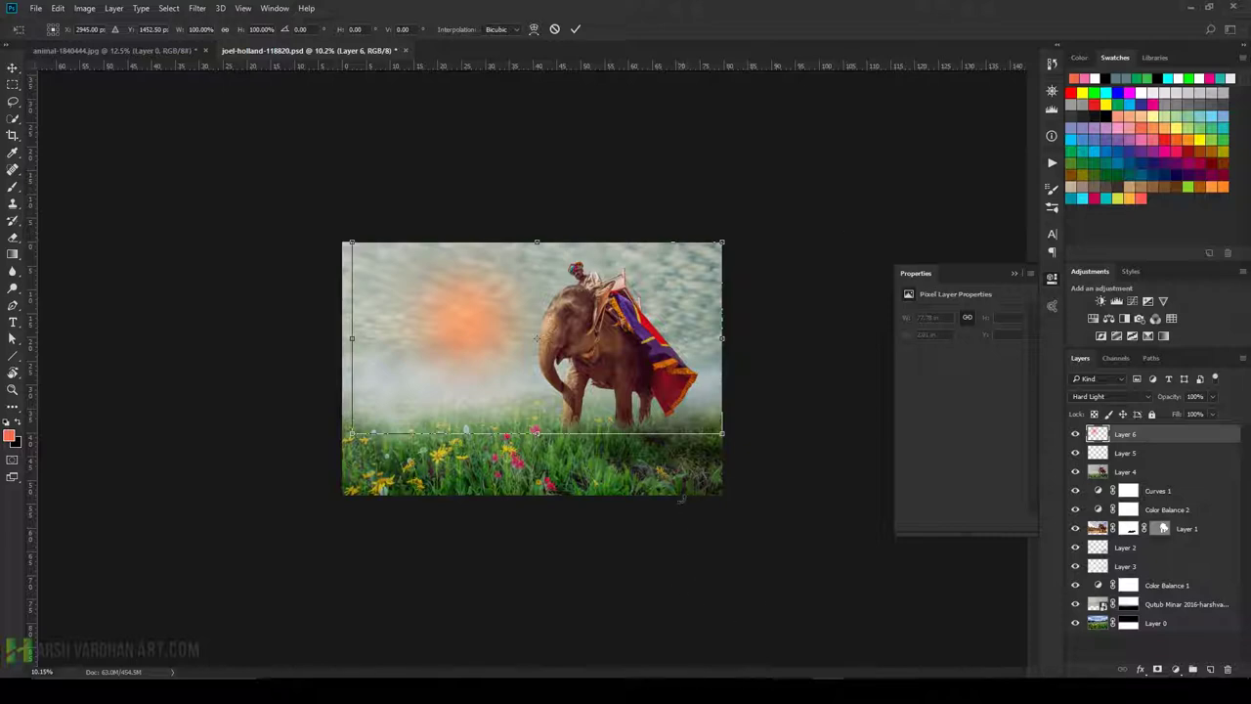
mouse_move(721, 241)
left_mouse_down()
mouse_move(749, 229)
mouse_move(743, 242)
left_mouse_up()
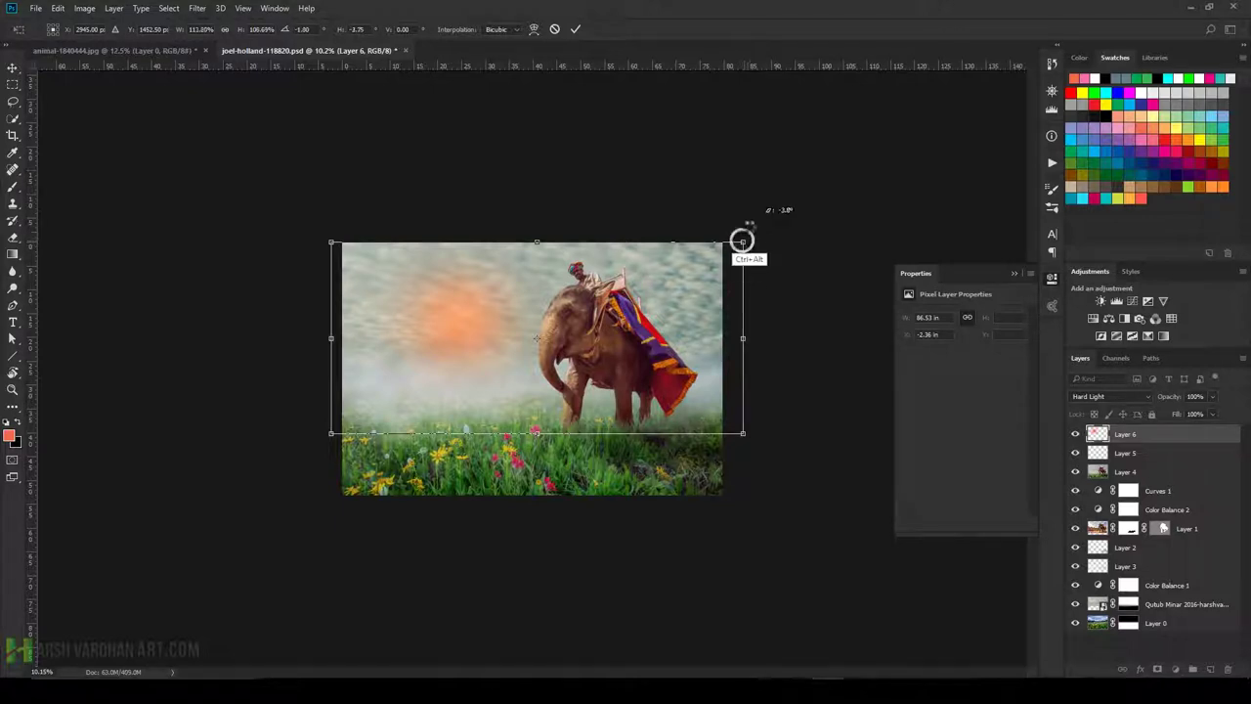
left_click_drag(743, 242, 874, 161)
key("ctrl+z")
left_click_drag(751, 304, 807, 296)
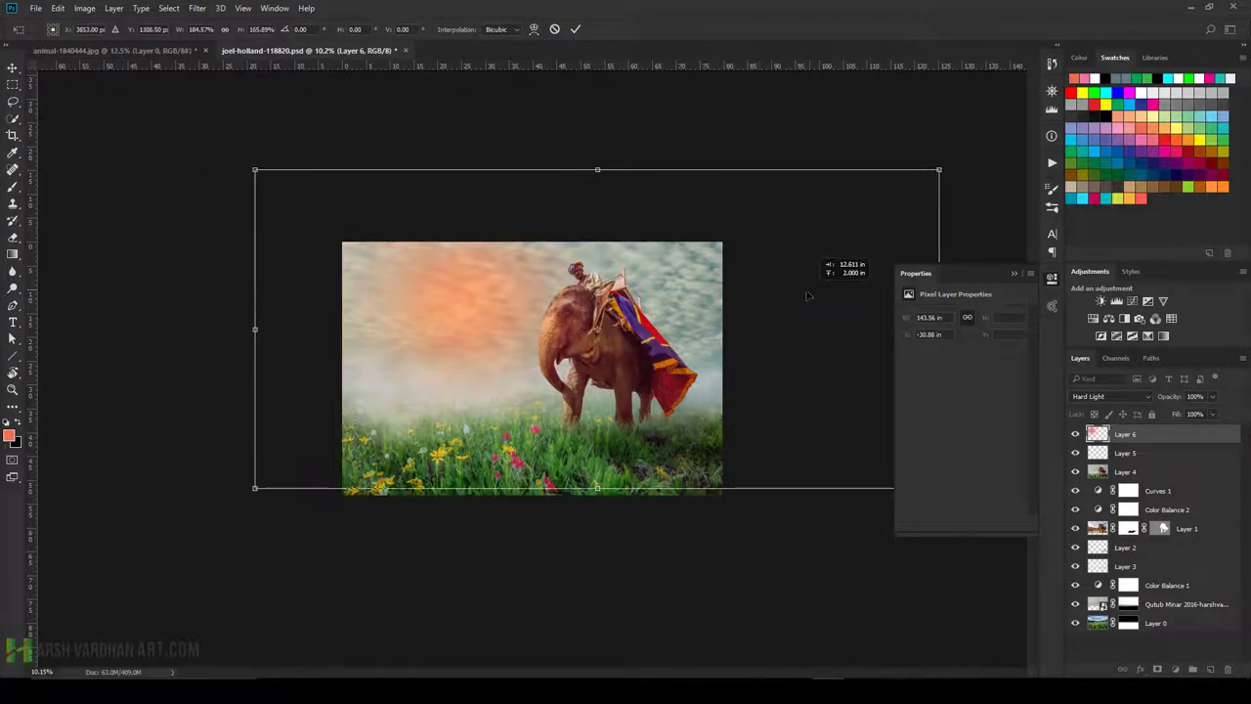
mouse_move(807, 296)
left_mouse_down()
mouse_move(797, 311)
mouse_move(736, 282)
mouse_move(750, 300)
left_mouse_up()
key("Return")
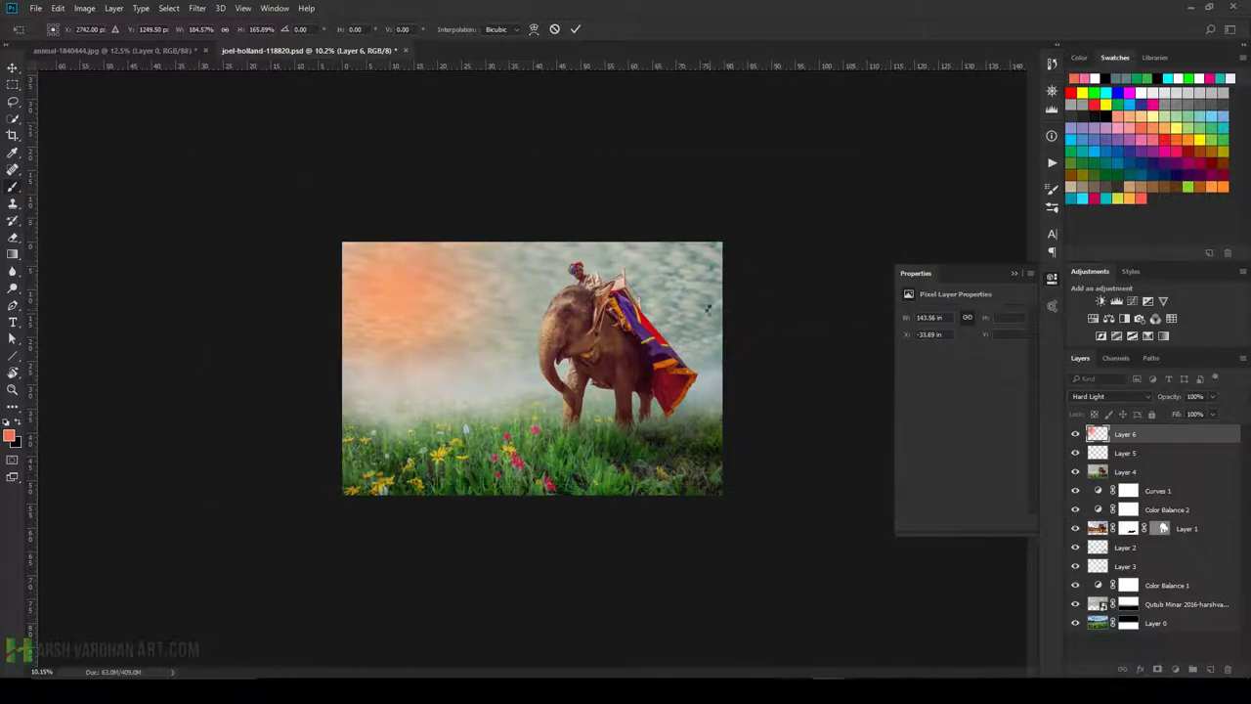
Set Layer 6 to Color Dodge and stamp all visible layers into a new Layer 7.
key("b")
left_click(1137, 395)
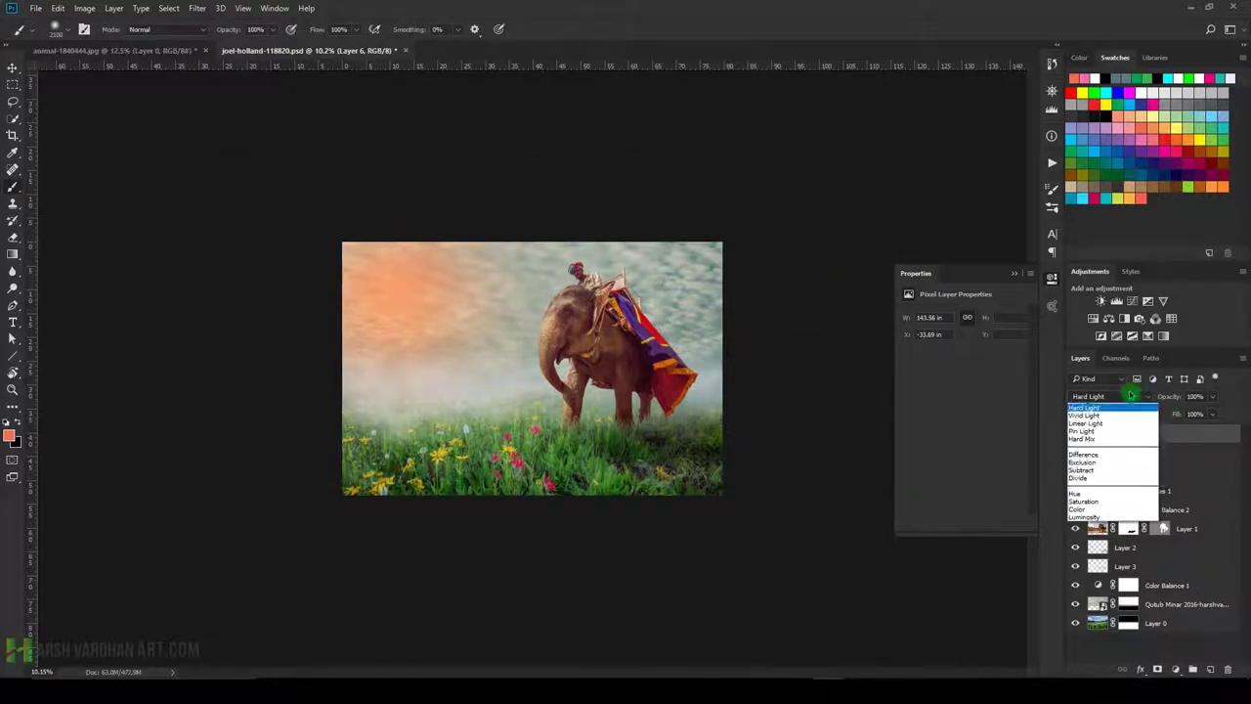
left_click(1088, 495)
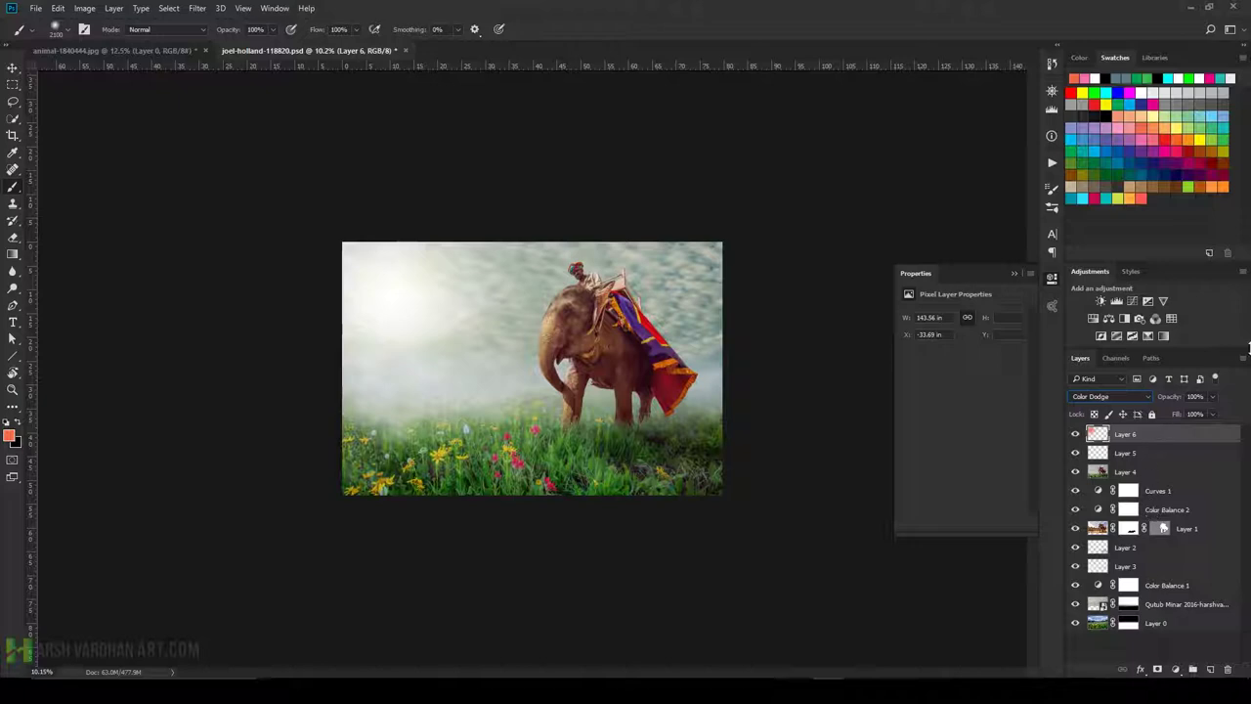
key("ctrl+shift+alt+e")
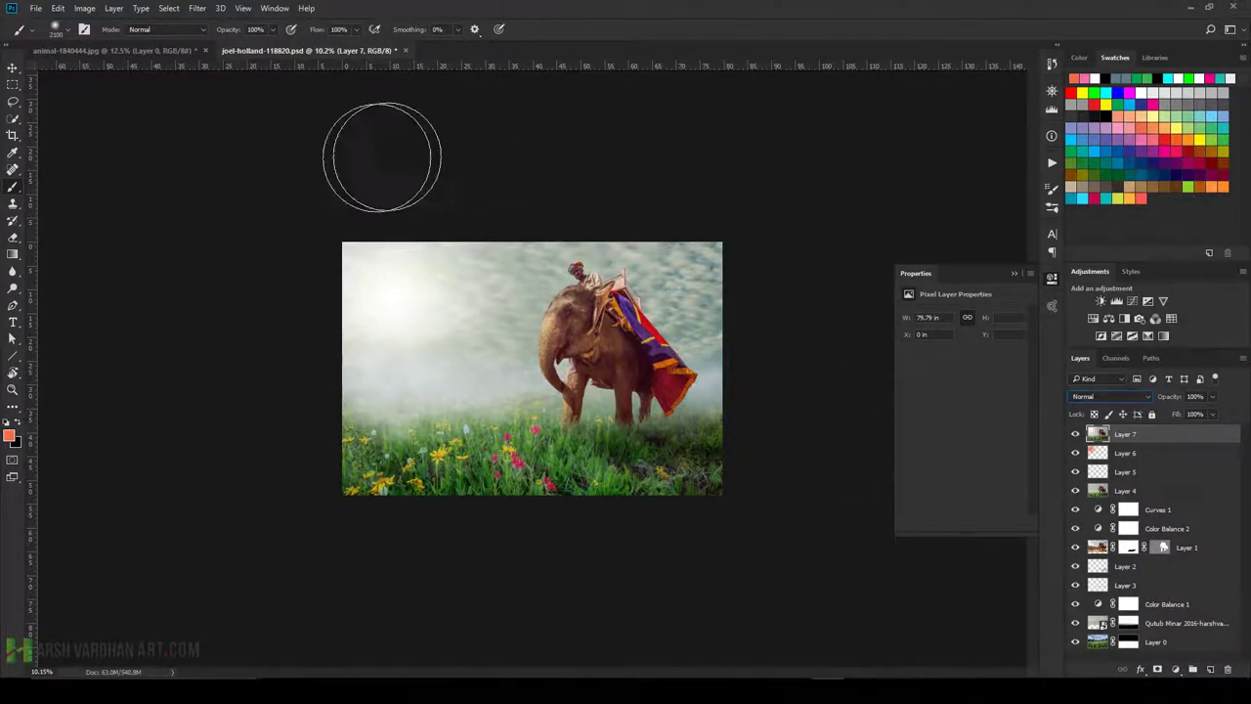
left_click(191, 8)
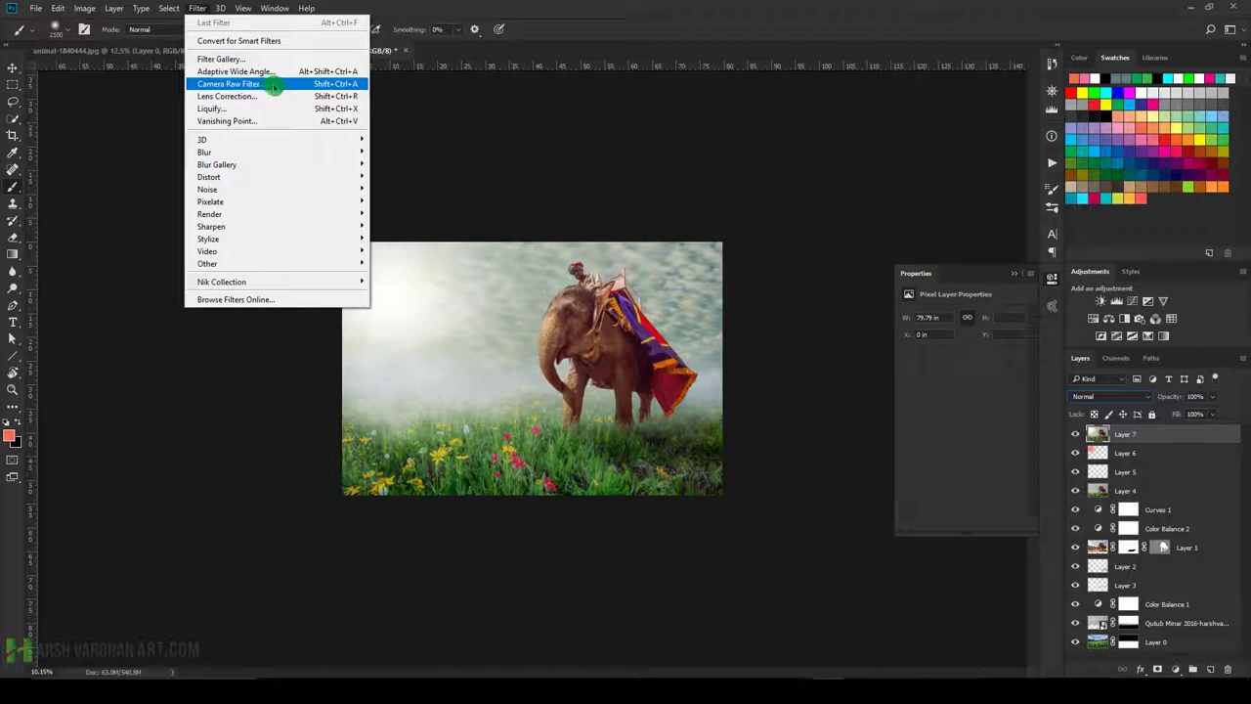
Grade Layer 7 in Camera Raw: Highlights -100, Shadows +86, Clarity +47, Exposure -0.30.
left_click(272, 84)
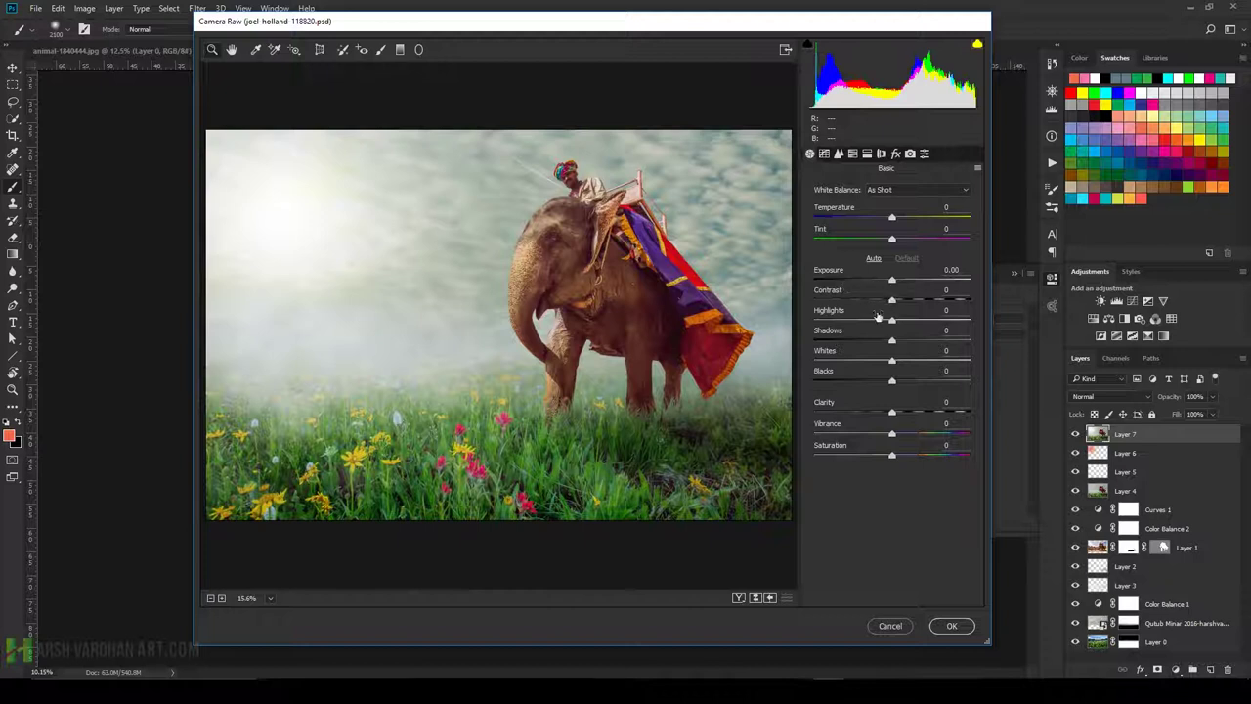
left_click_drag(831, 323, 812, 321)
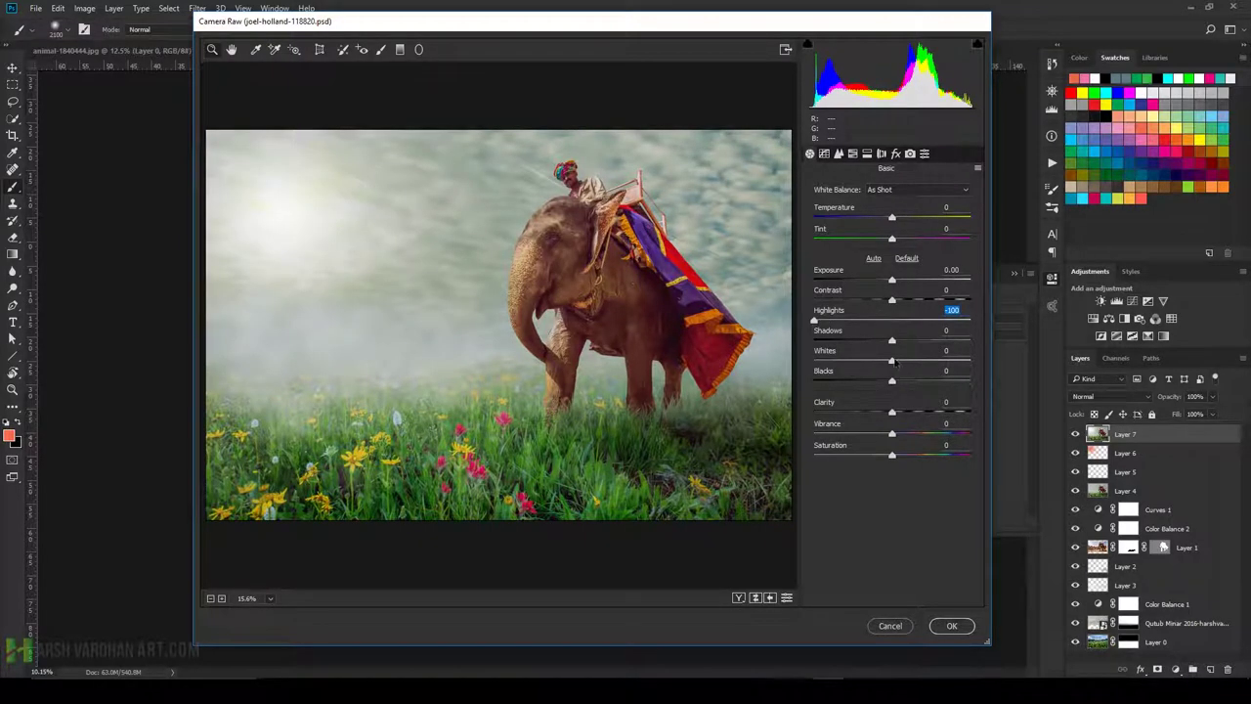
left_click_drag(903, 340, 958, 339)
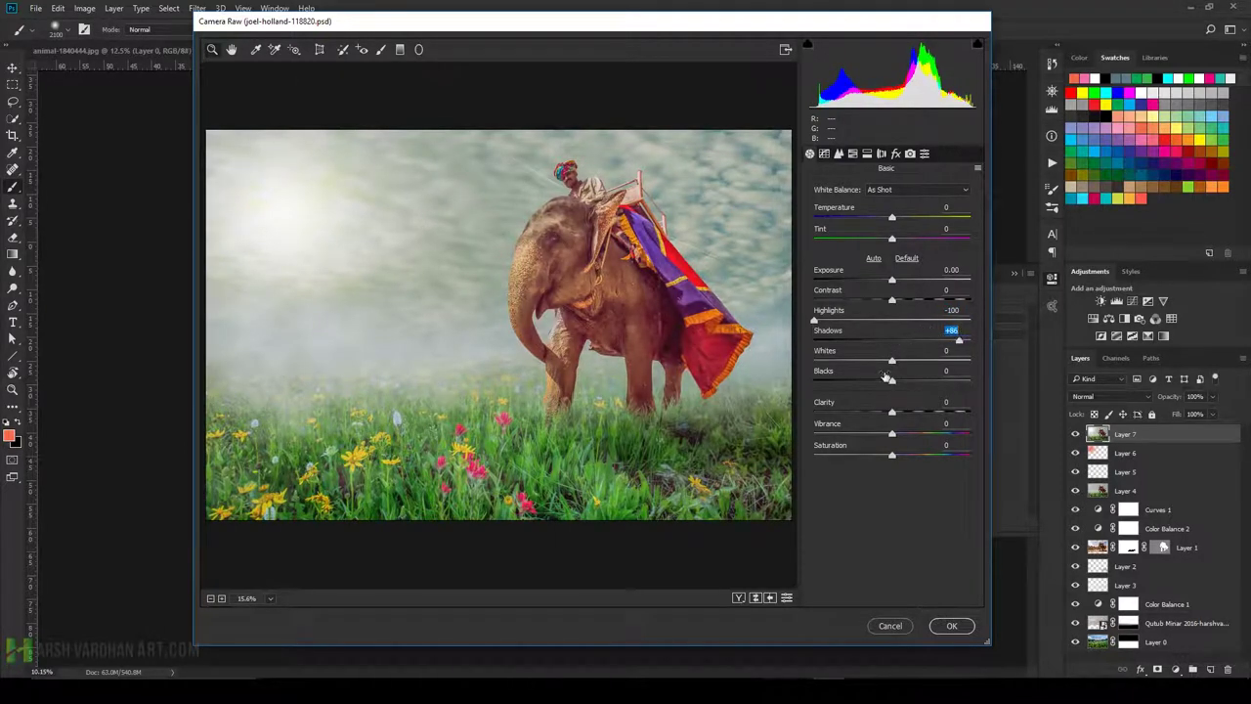
mouse_move(897, 415)
left_mouse_down()
mouse_move(952, 404)
mouse_move(933, 404)
left_mouse_up()
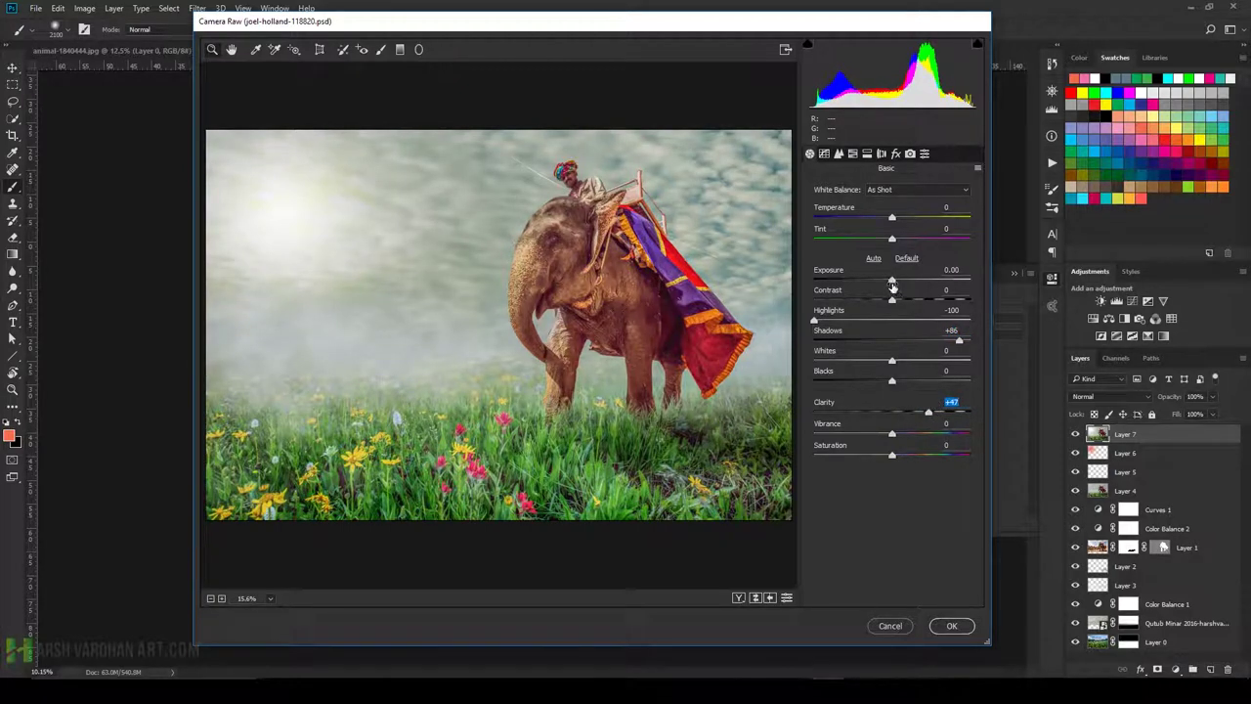
left_click(891, 283)
left_click(891, 281)
left_click_drag(892, 284, 887, 282)
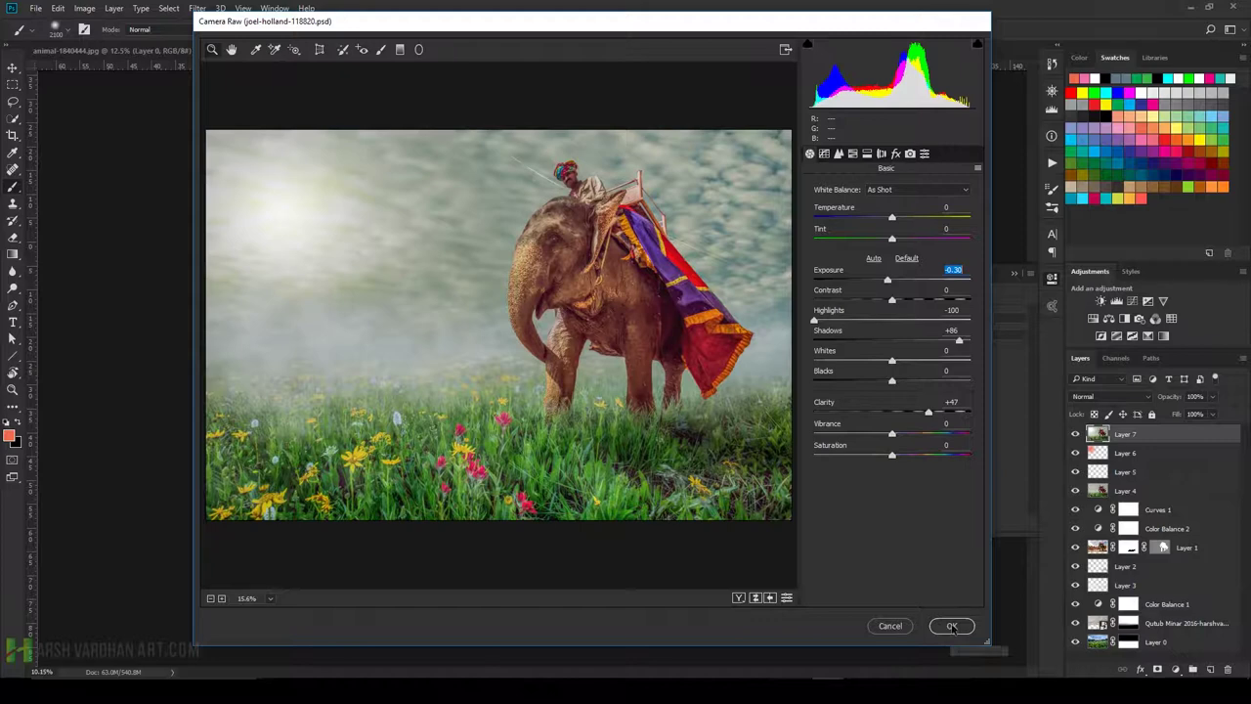
left_click(952, 627)
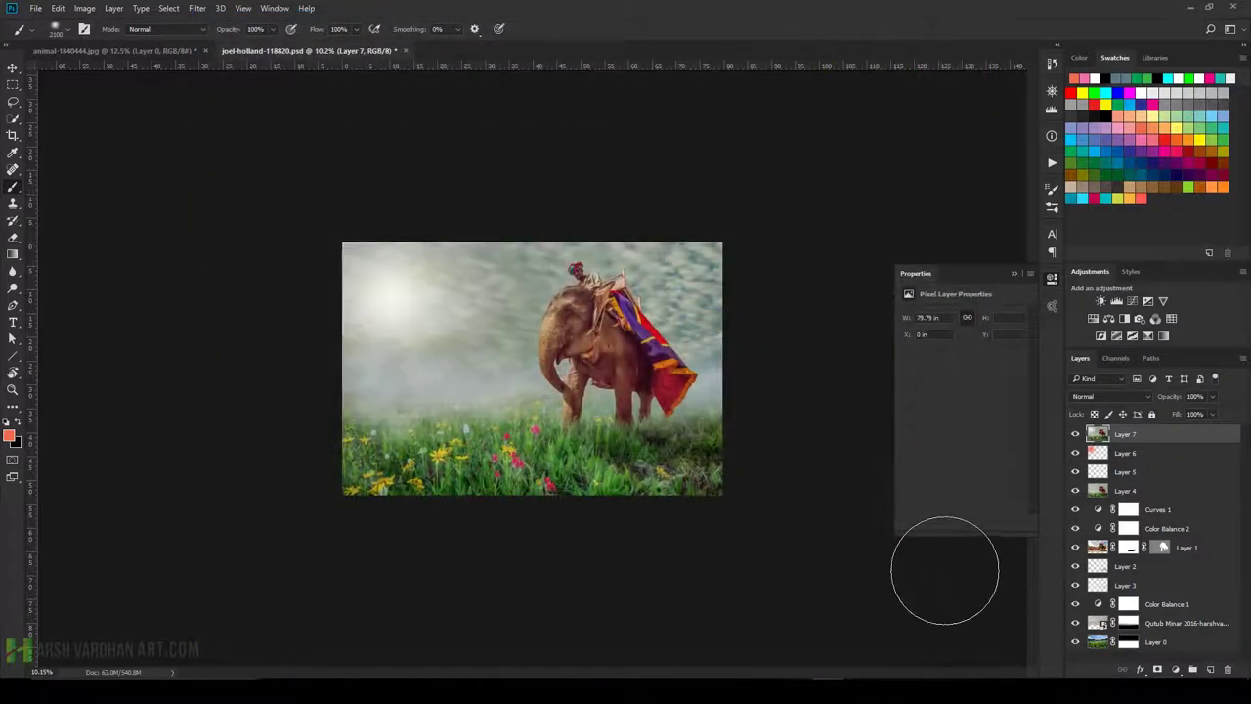
Compare Layer 7 on and off, then add a mask painted black over the sky.
left_click(1074, 435)
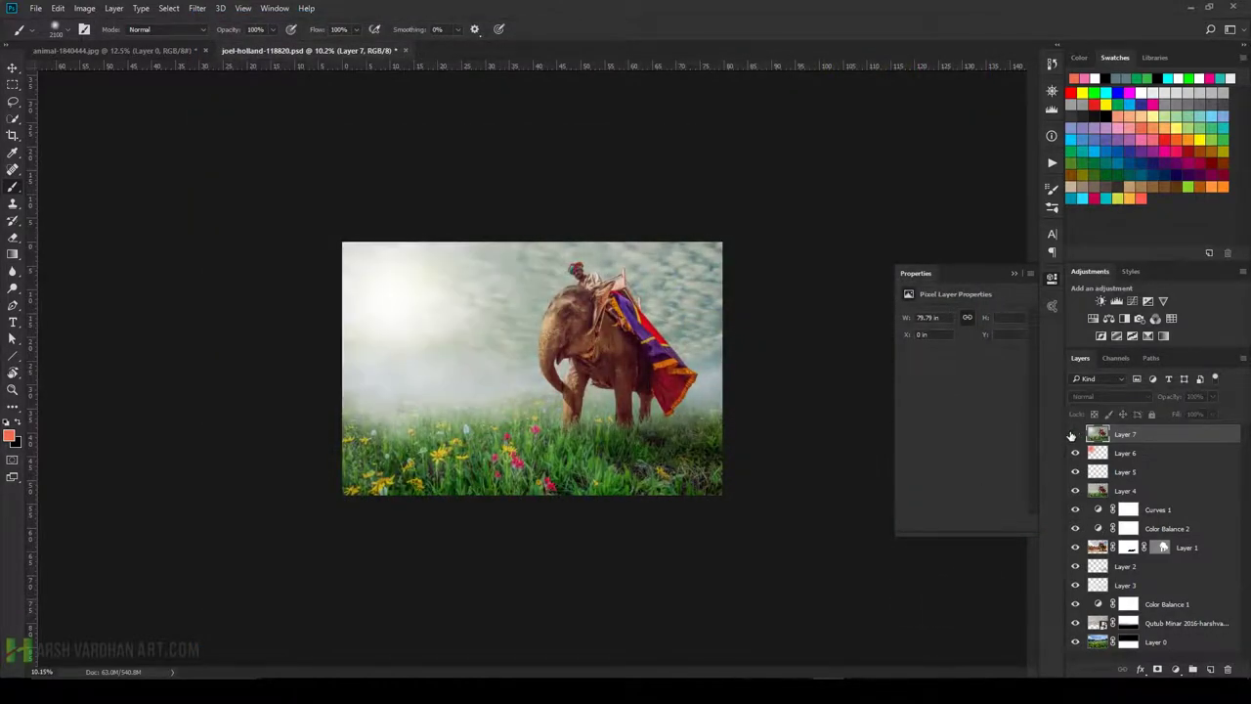
left_click(1074, 435)
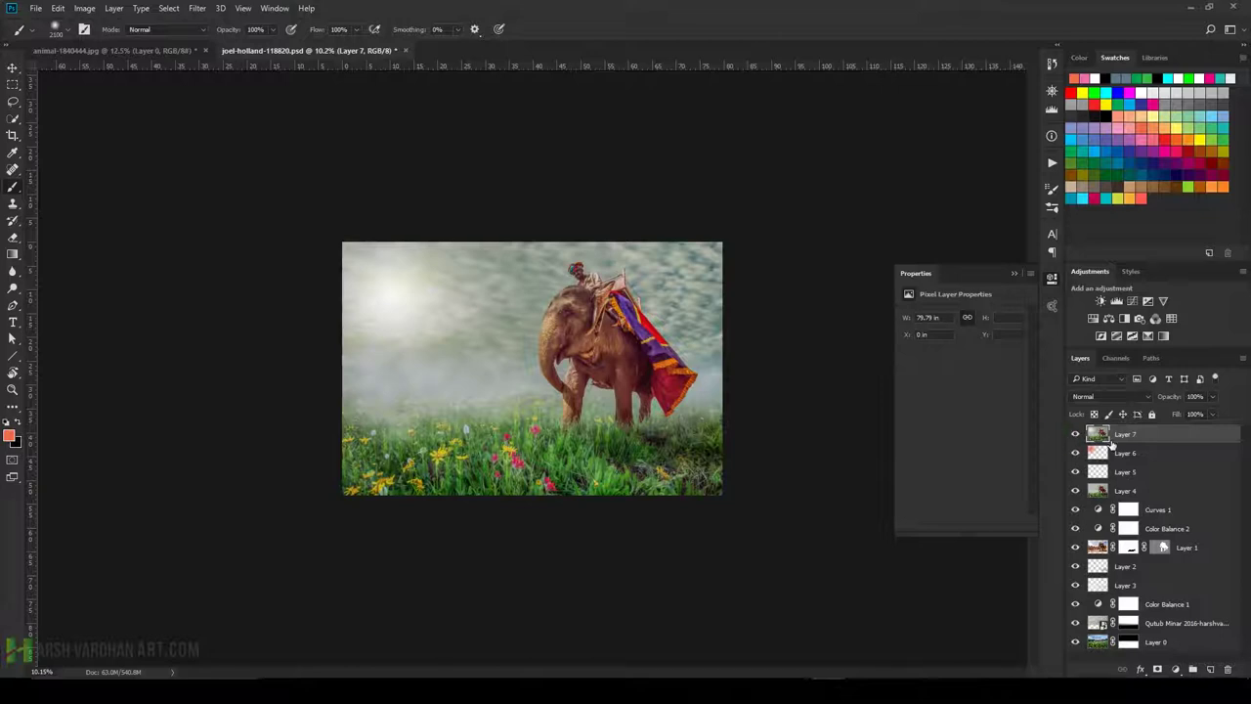
left_click(1158, 669)
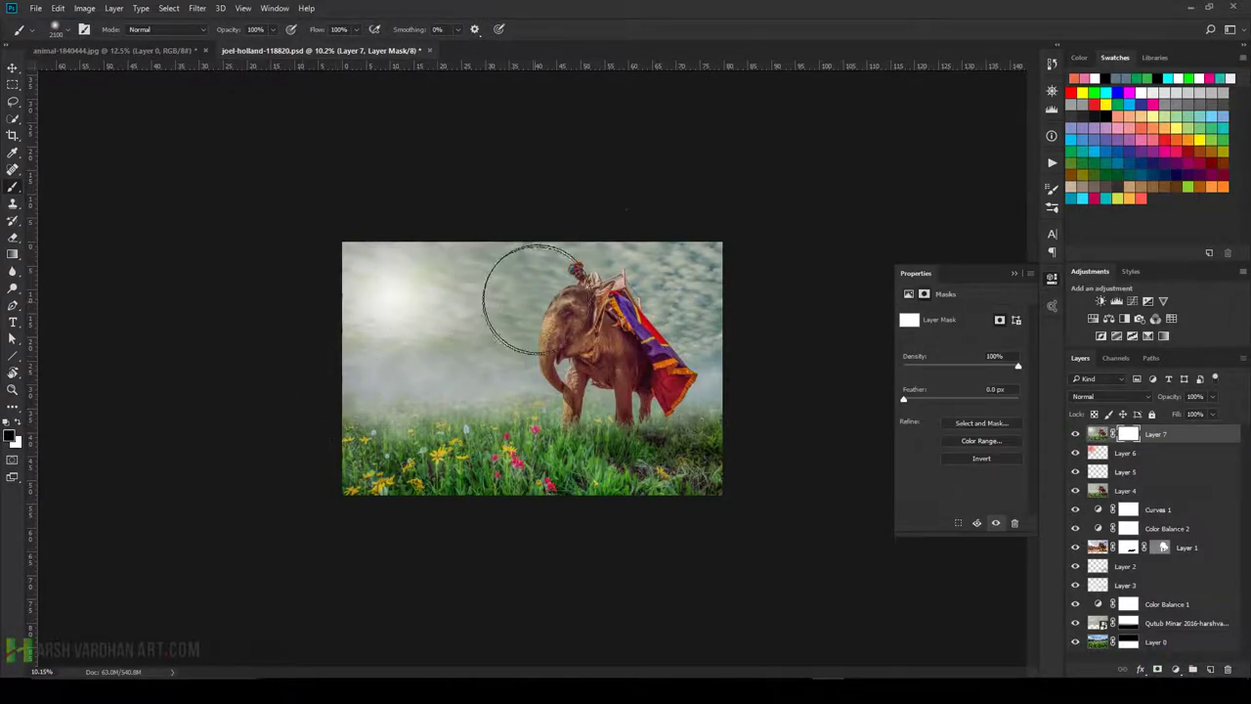
mouse_move(700, 252)
left_mouse_down()
mouse_move(704, 218)
mouse_move(704, 265)
mouse_move(665, 237)
mouse_move(698, 279)
mouse_move(620, 224)
mouse_move(561, 221)
mouse_move(499, 288)
mouse_move(501, 353)
mouse_move(505, 299)
mouse_move(488, 342)
mouse_move(467, 330)
mouse_move(335, 334)
mouse_move(391, 349)
mouse_move(338, 245)
mouse_move(408, 323)
mouse_move(499, 257)
mouse_move(489, 322)
mouse_move(459, 358)
mouse_move(346, 370)
mouse_move(441, 257)
mouse_move(362, 273)
mouse_move(483, 232)
mouse_move(526, 291)
left_mouse_up()
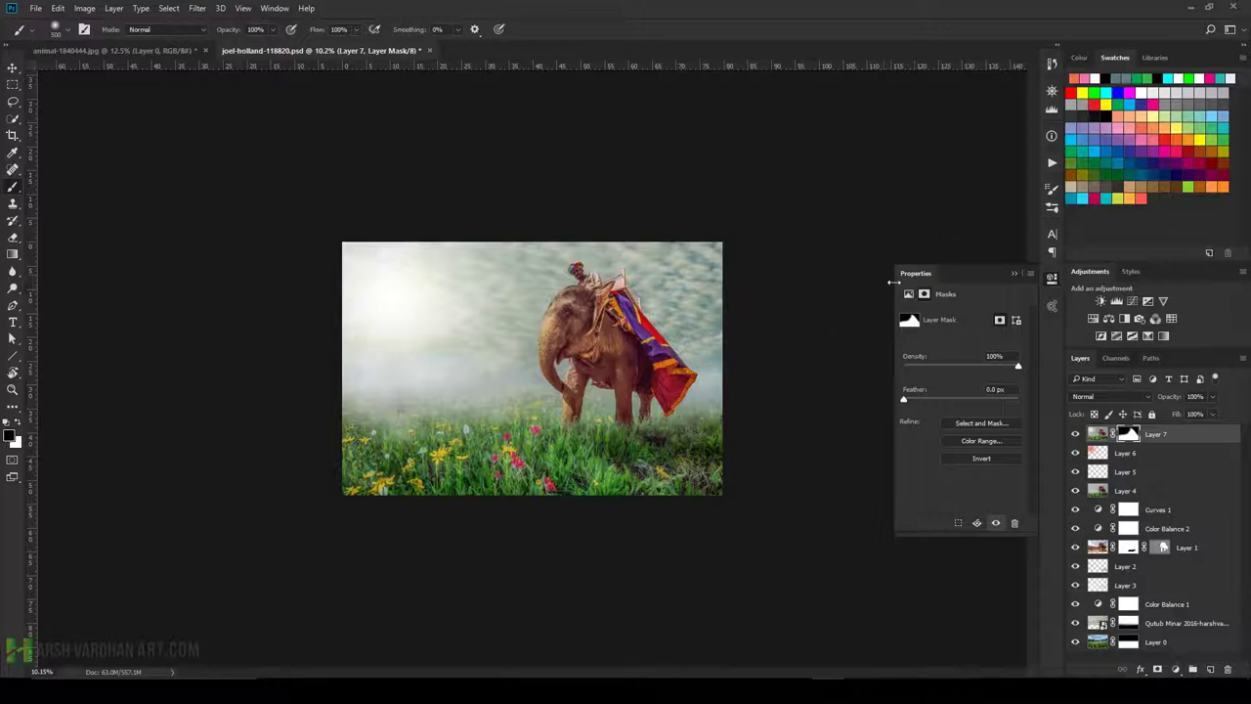
left_click(1100, 433)
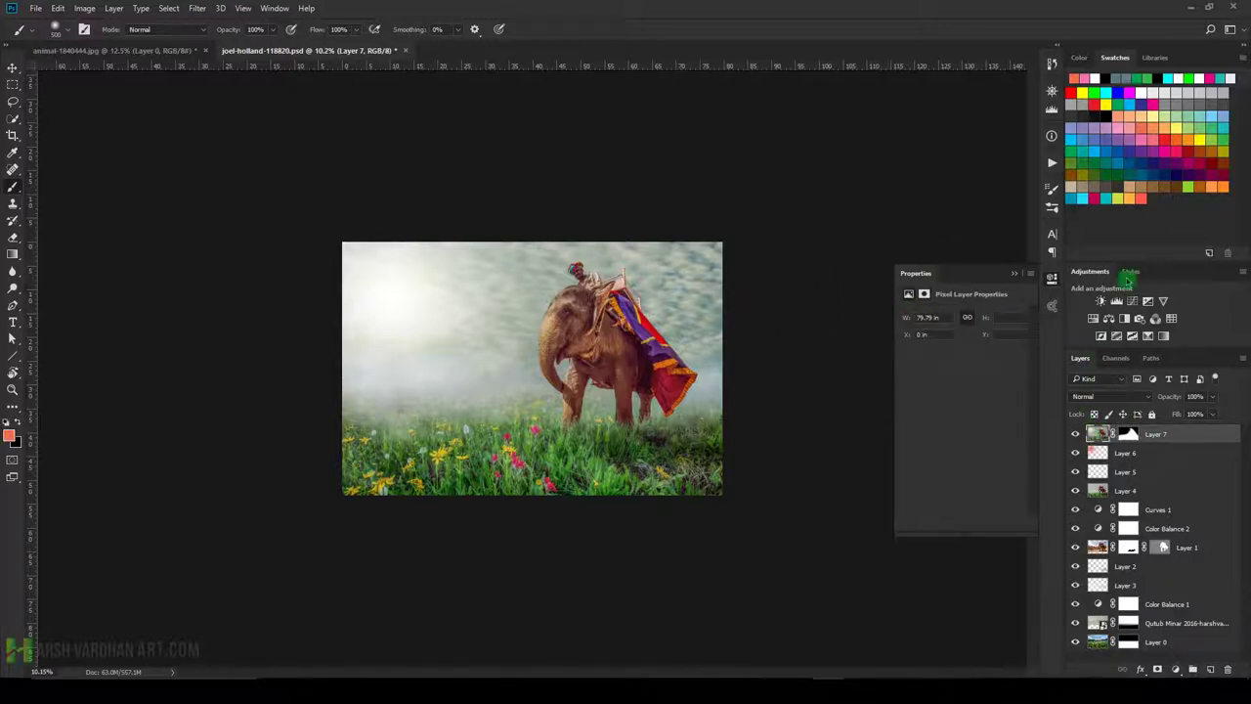
Stamp visible layers into Layer 8 and open it in Nik Color Efex Pro 4.
key("ctrl+shift+alt+n")
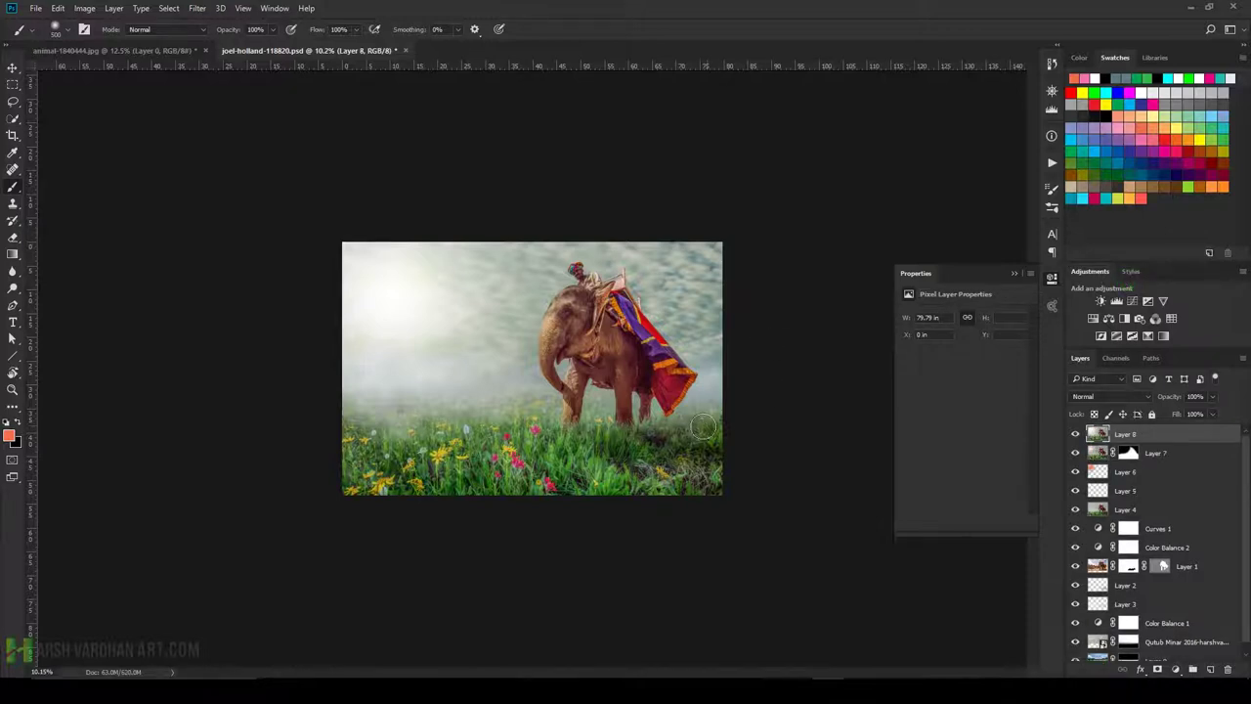
left_click(197, 8)
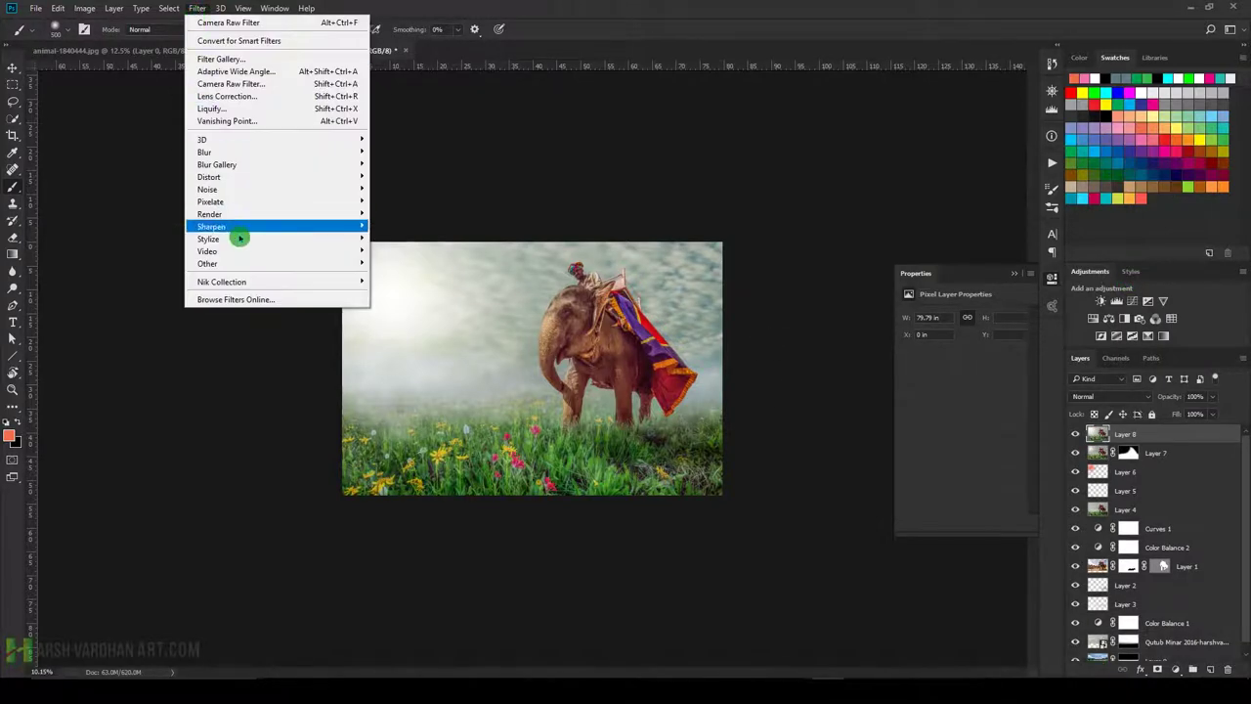
mouse_move(222, 282)
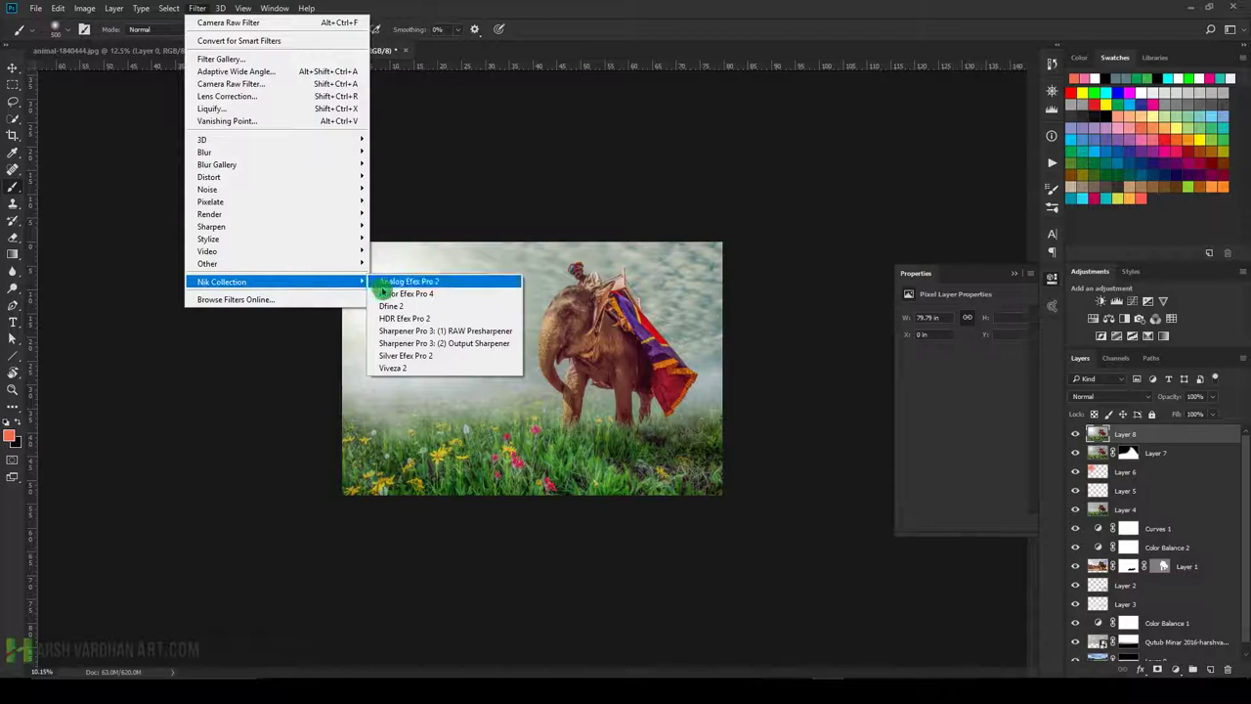
left_click(389, 294)
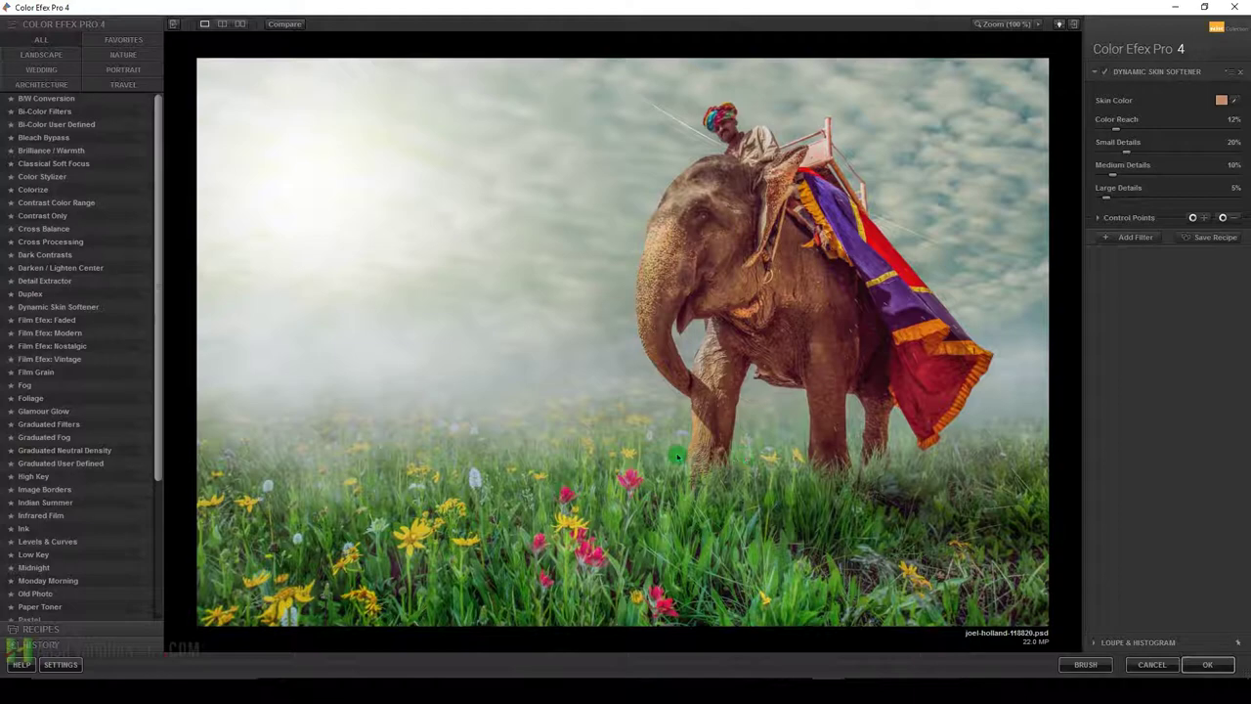
mouse_move(47, 320)
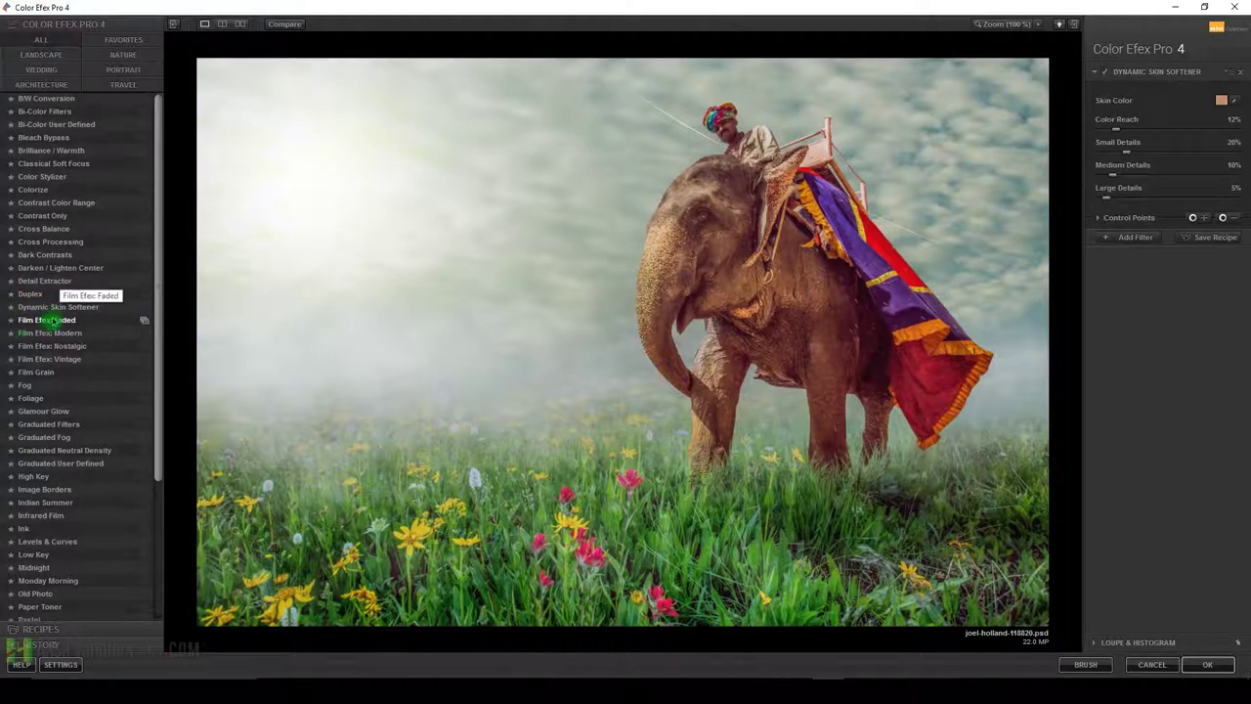
Apply Film Efex: Modern with Kodak Elite Chrome 200 film, after trying Ektachrome 400X Pro and Gold 100.
left_click(78, 334)
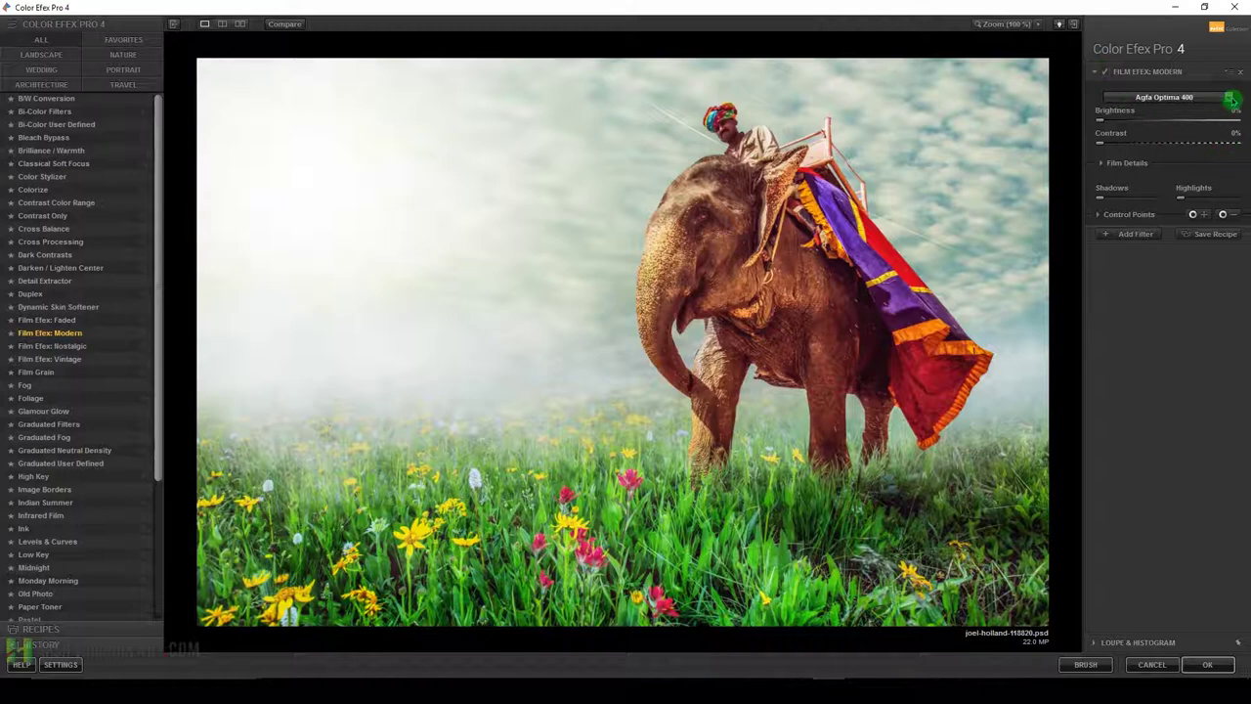
left_click(1230, 97)
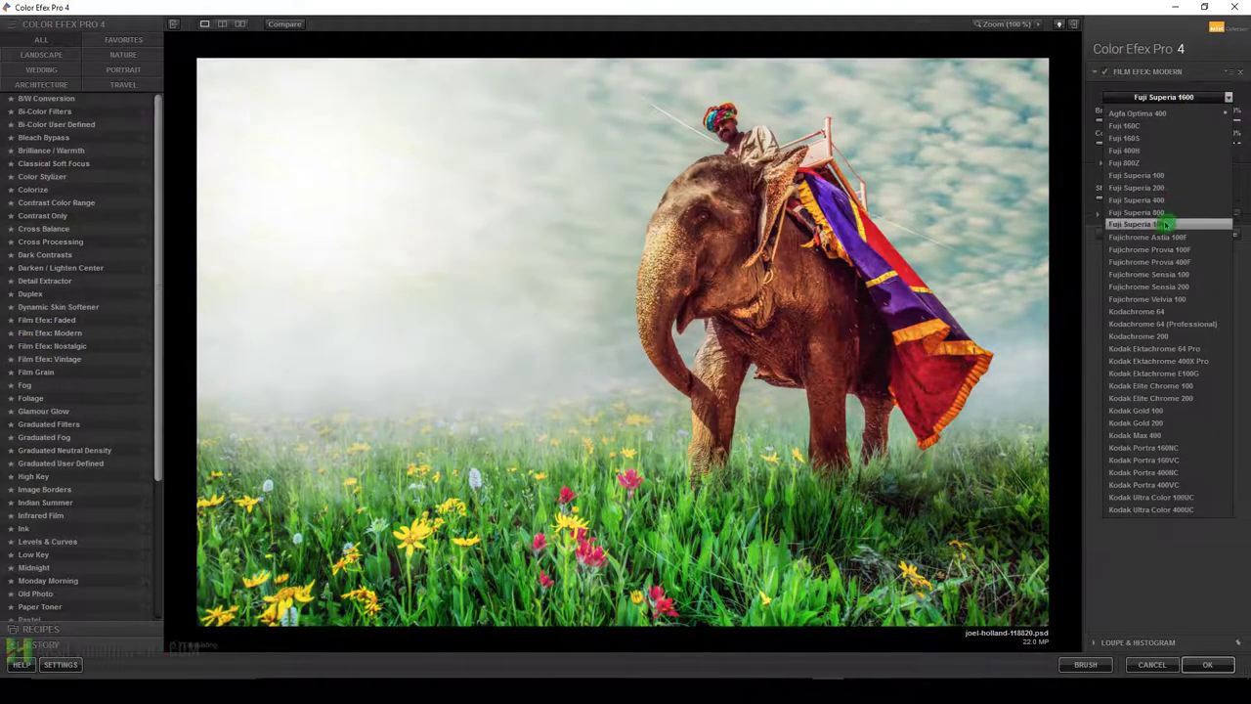
left_click(1173, 360)
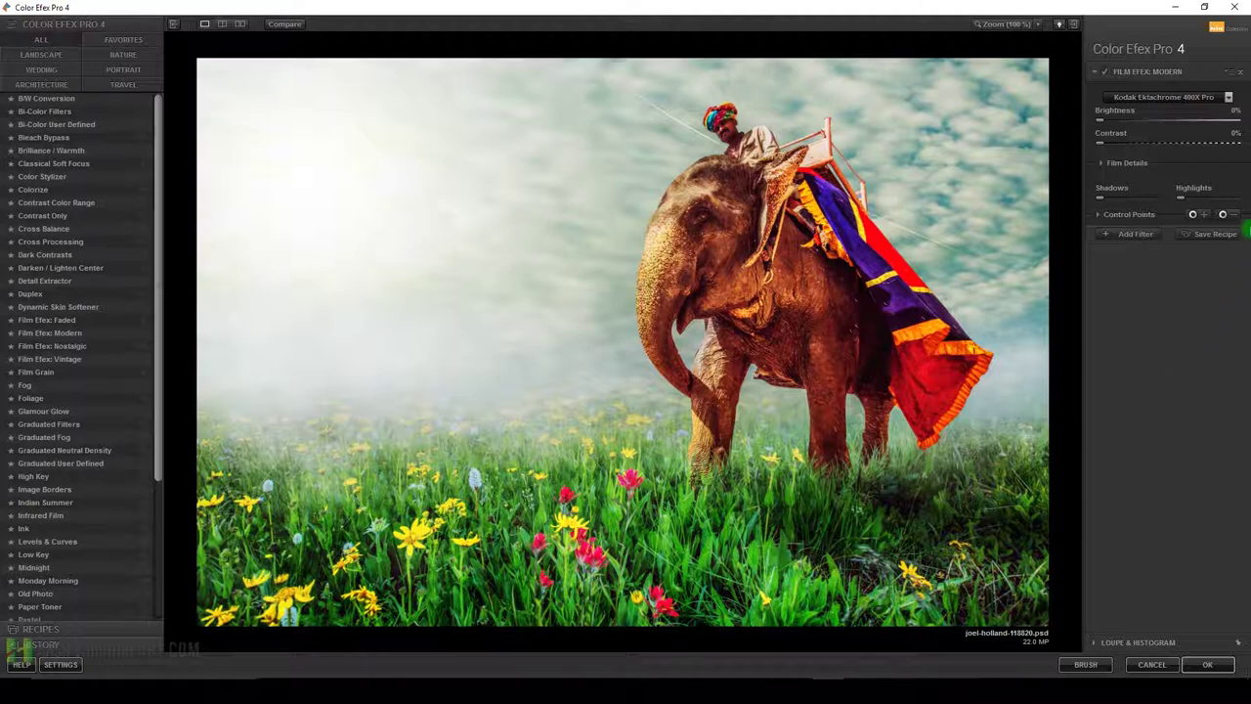
left_click(1228, 98)
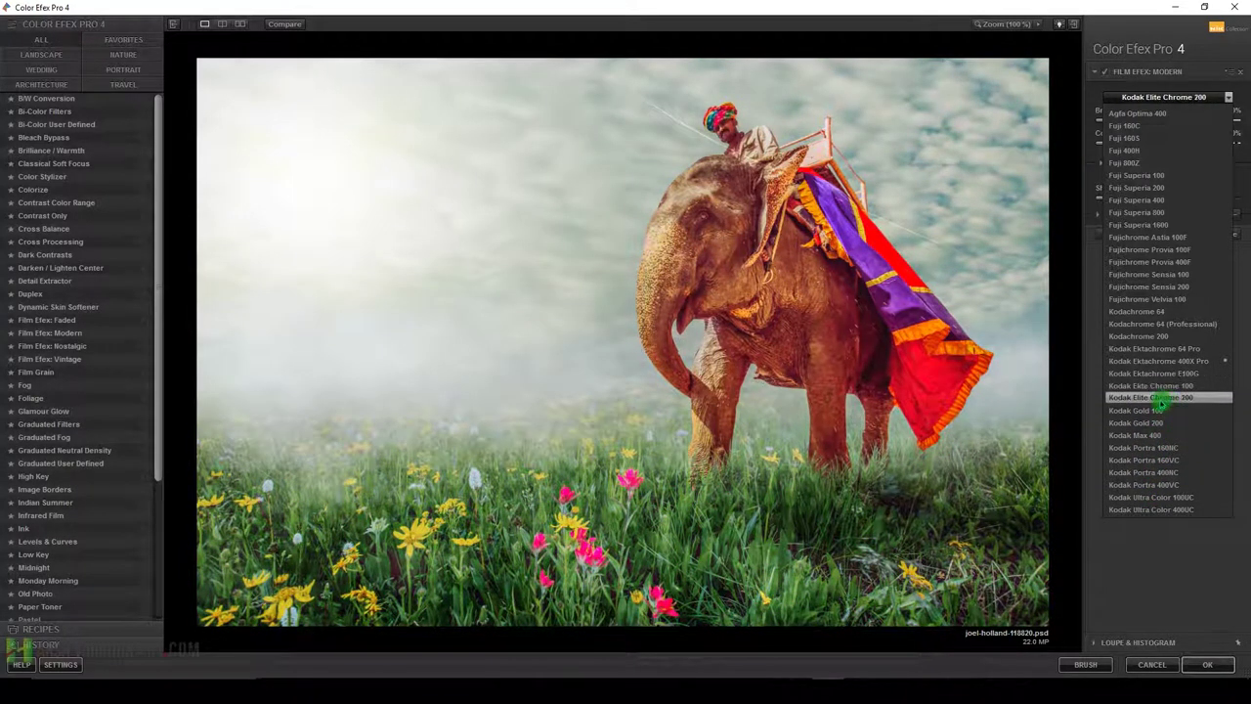
left_click(1159, 410)
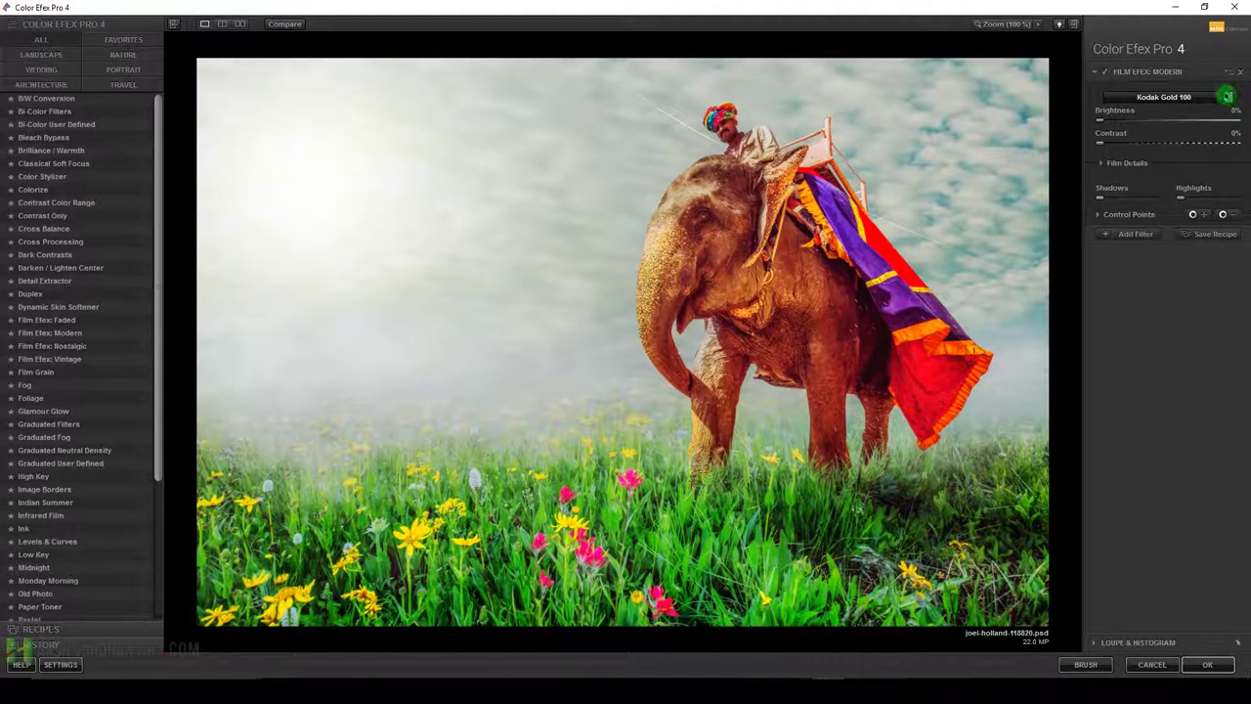
left_click(1227, 97)
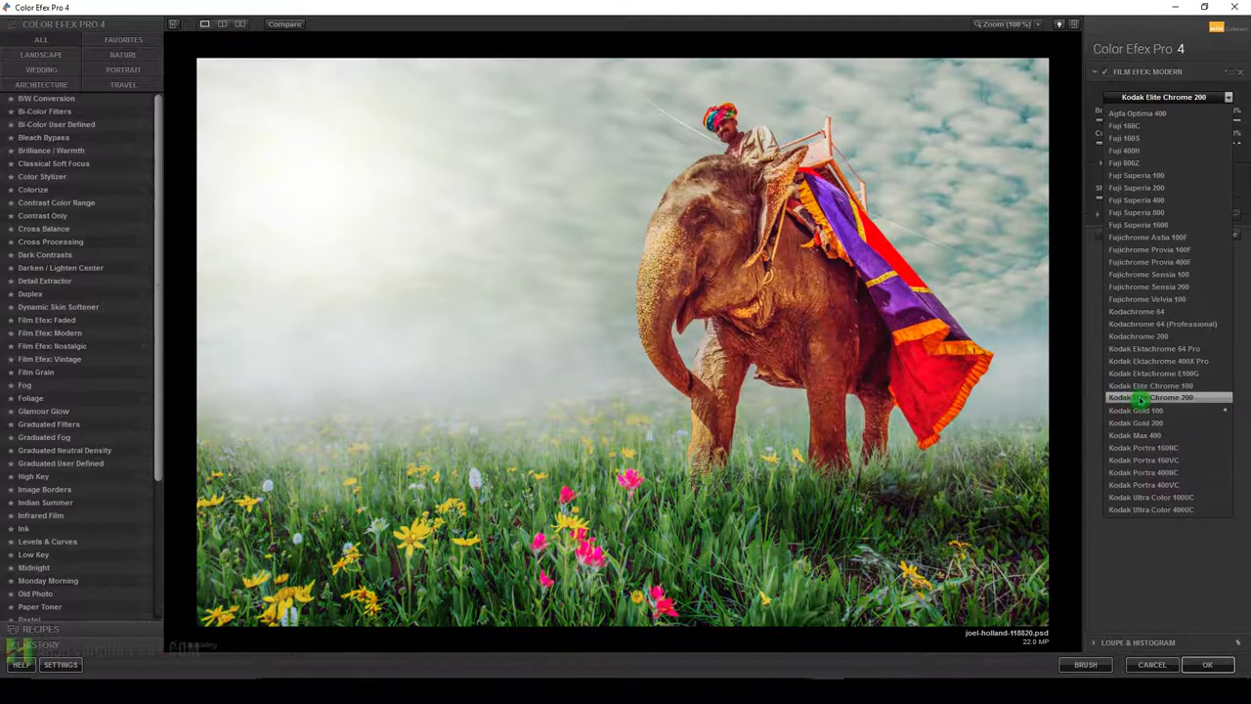
left_click(1140, 398)
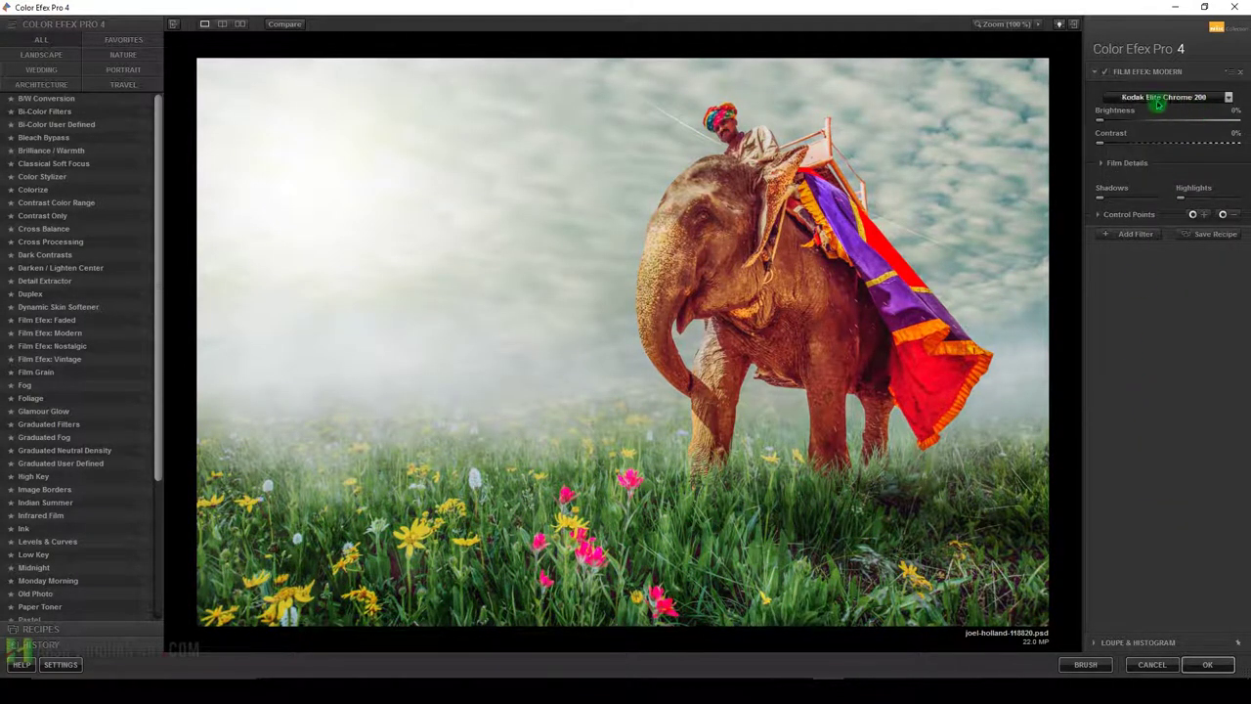
left_click(1099, 216)
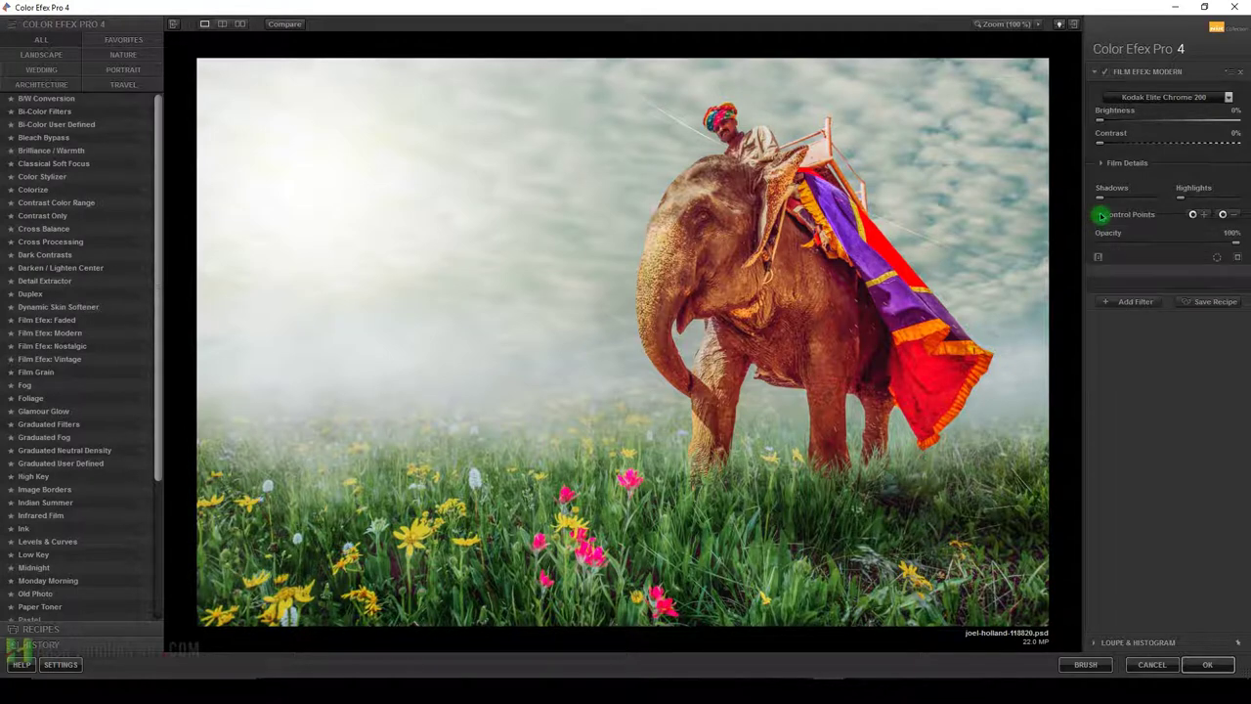
Set film sensitivity to Red -2%, Yellow -1%, Green -21%, and grain per pixel to 492.
left_click(1102, 162)
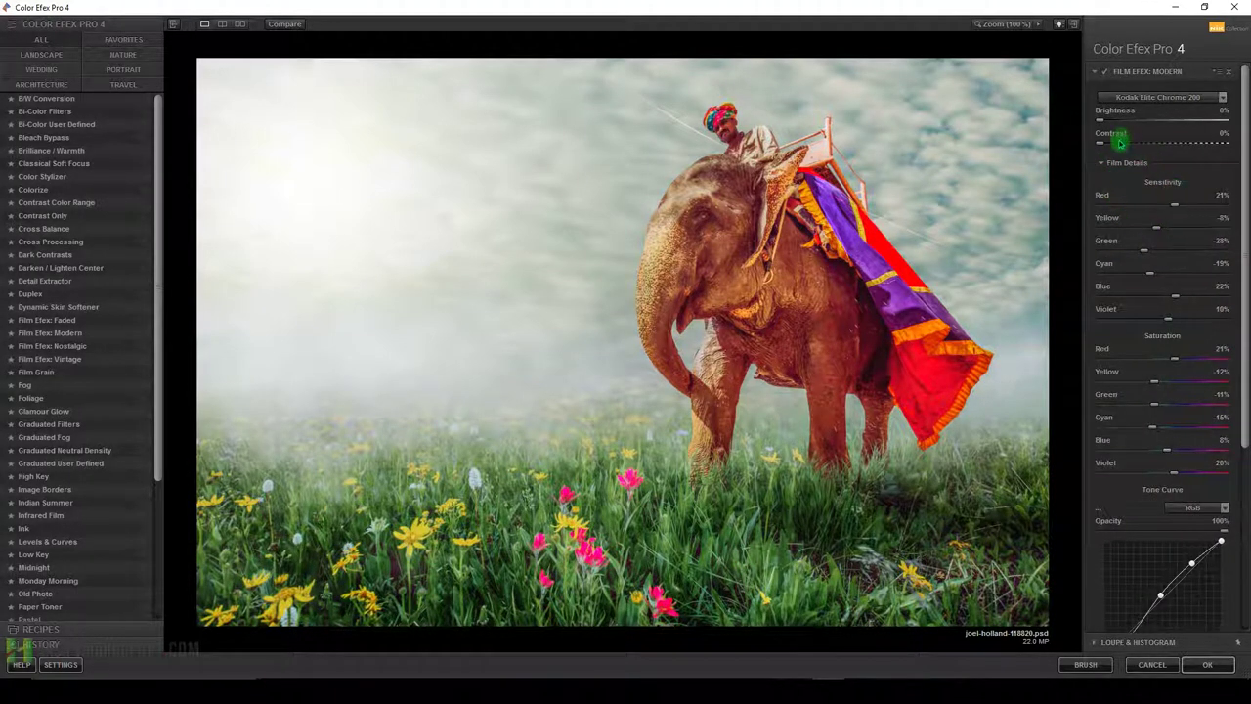
left_click_drag(1179, 206, 1163, 206)
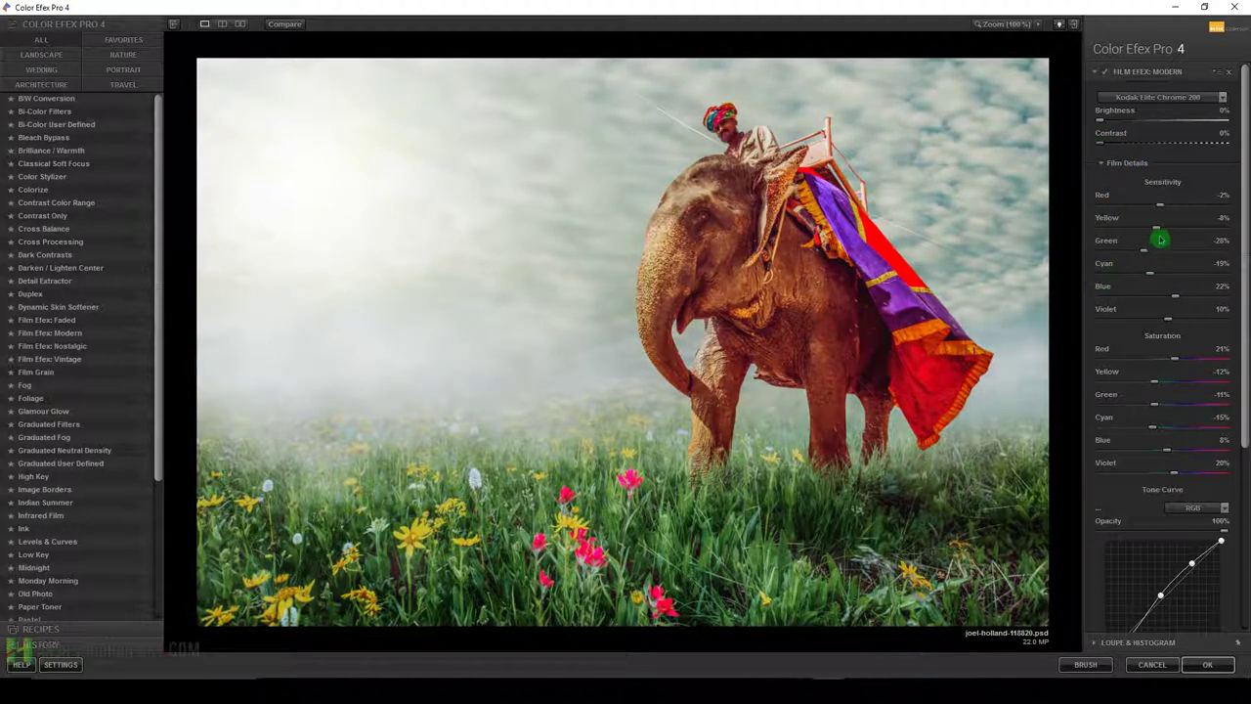
mouse_move(1159, 230)
left_mouse_down()
mouse_move(1176, 221)
mouse_move(1147, 251)
left_mouse_up()
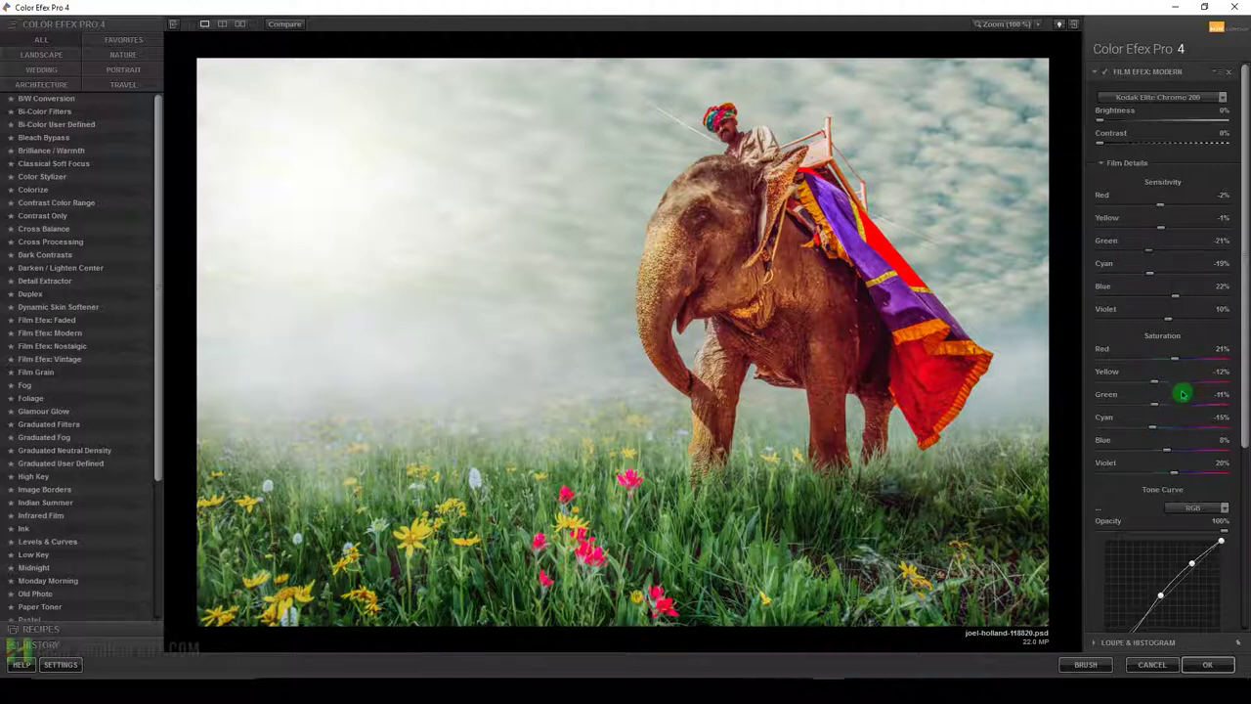
left_click_drag(1246, 402, 1239, 490)
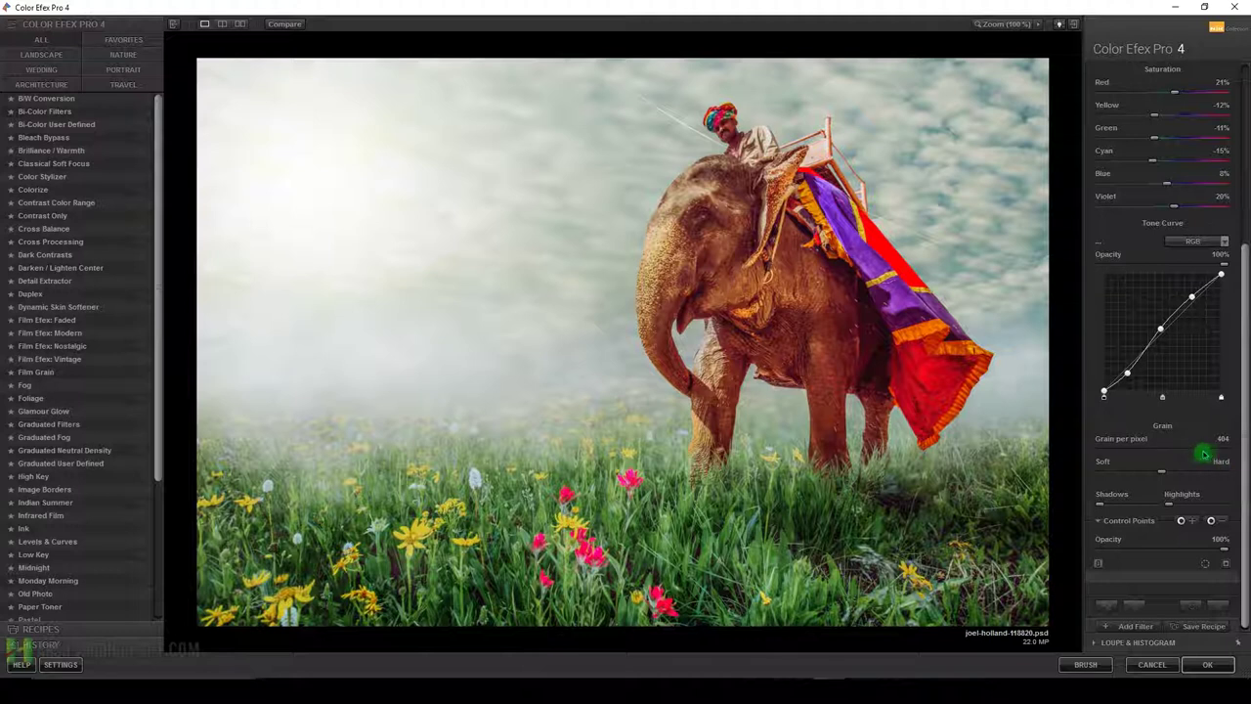
left_click_drag(1198, 453, 1216, 452)
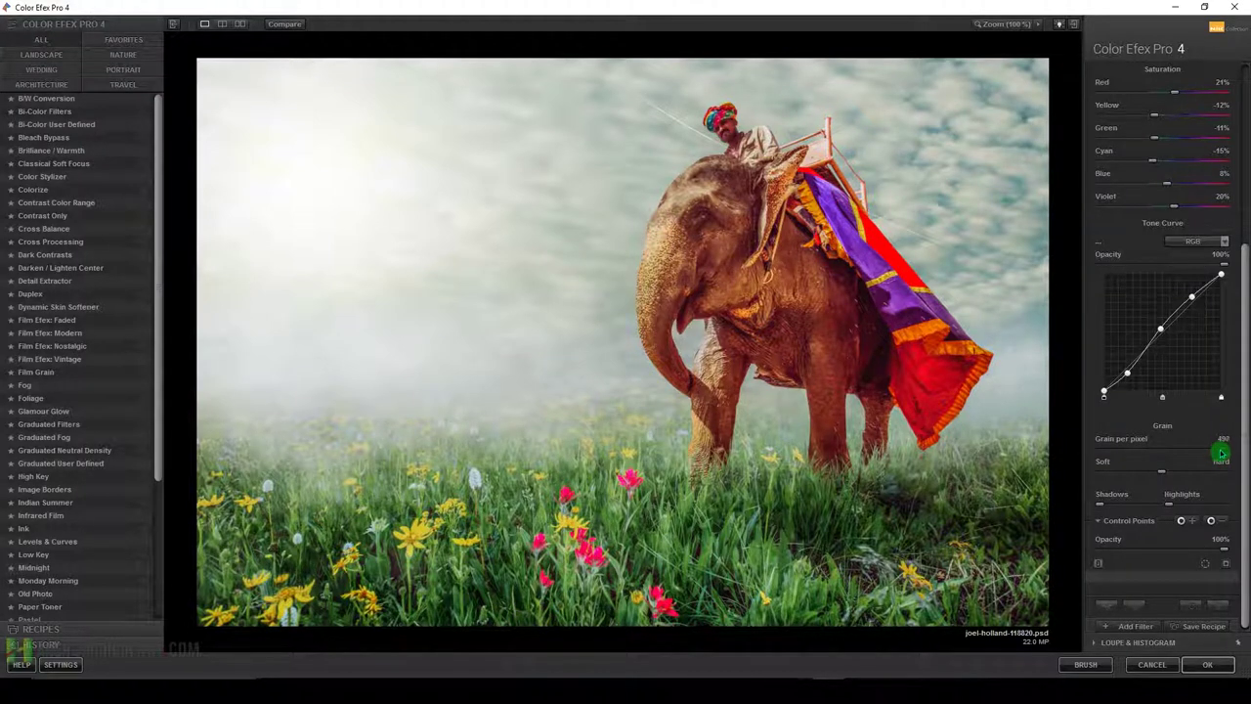
left_click_drag(1220, 453, 1217, 454)
Compare the Film Efex: Modern result with the original, resizing the plug-in window.
left_click(293, 23)
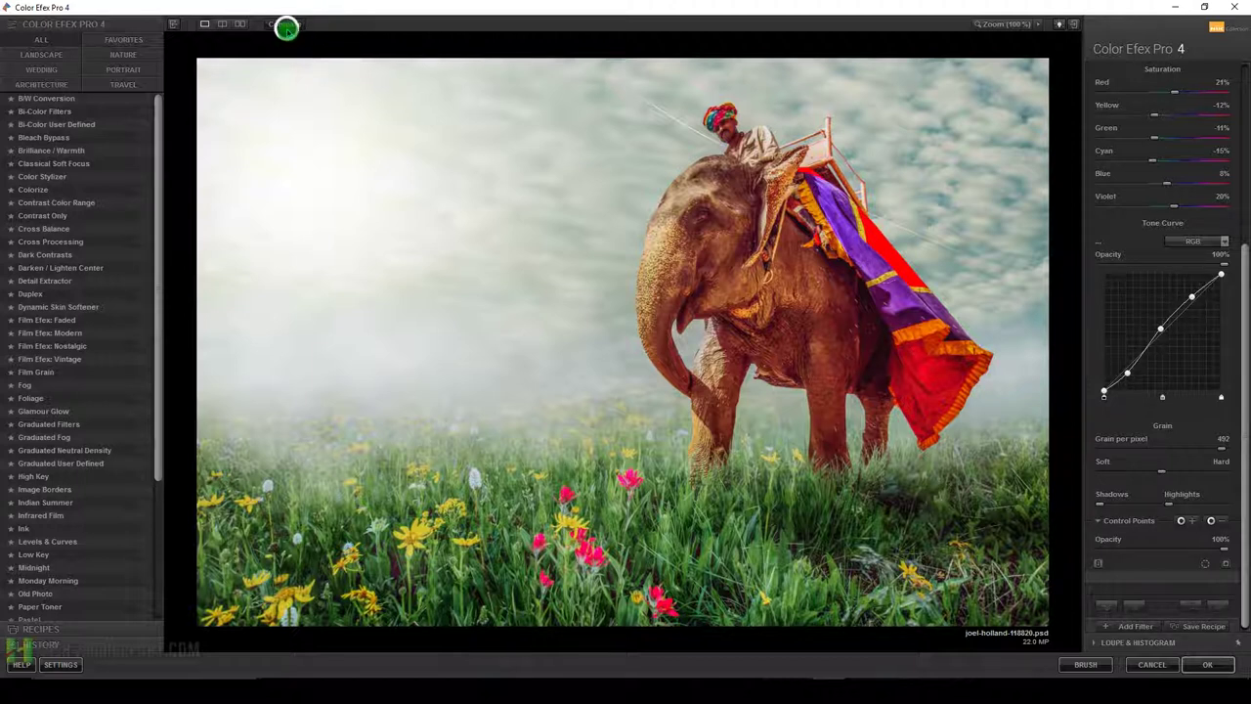
left_click(281, 24)
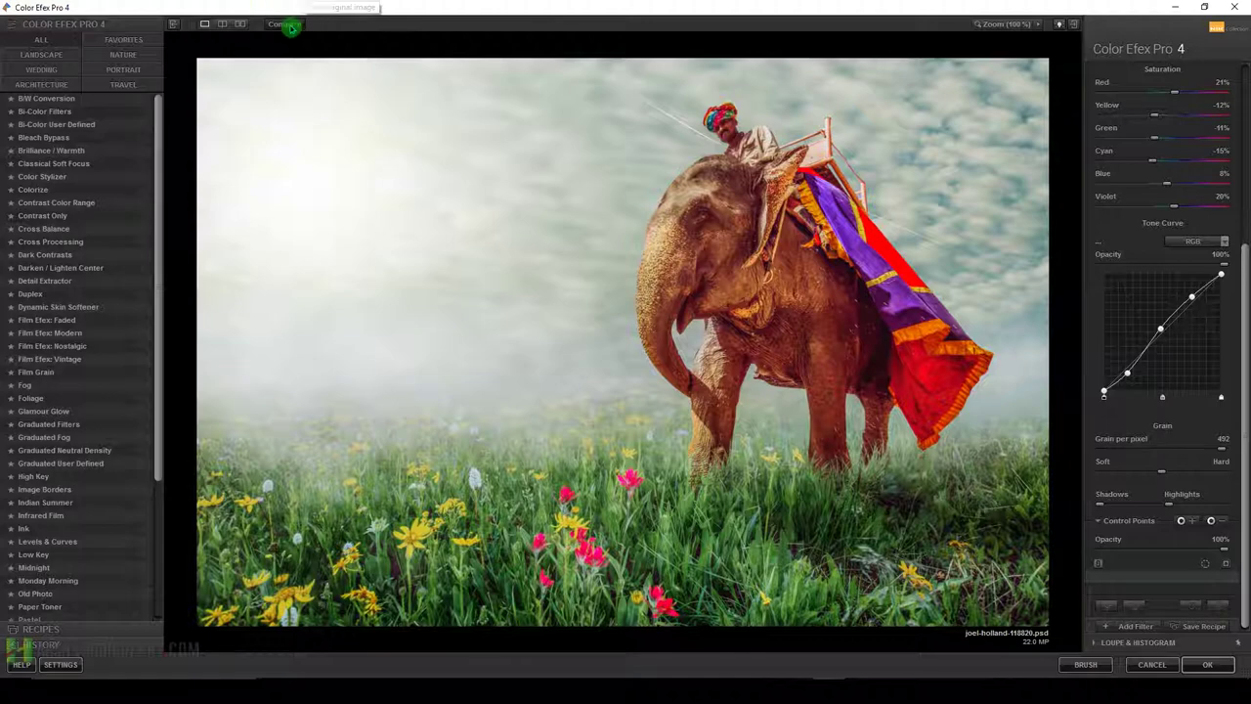
left_click(288, 23)
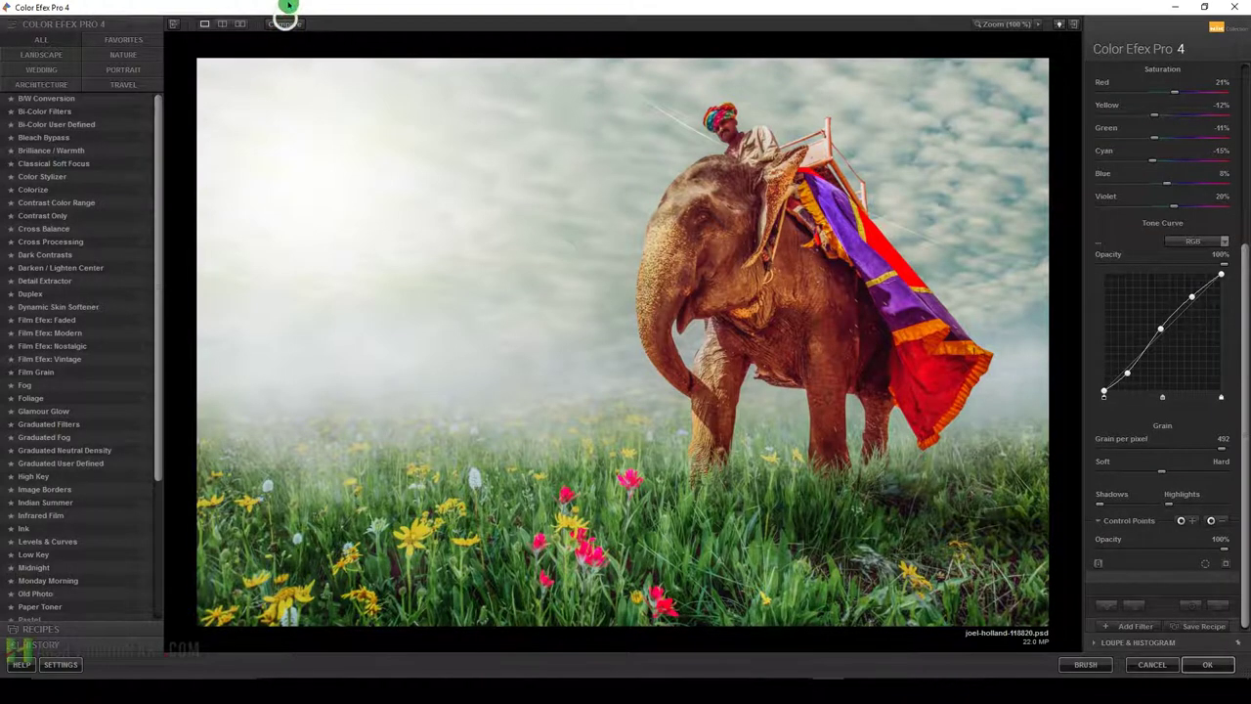
double_click(289, 5)
double_click(288, 14)
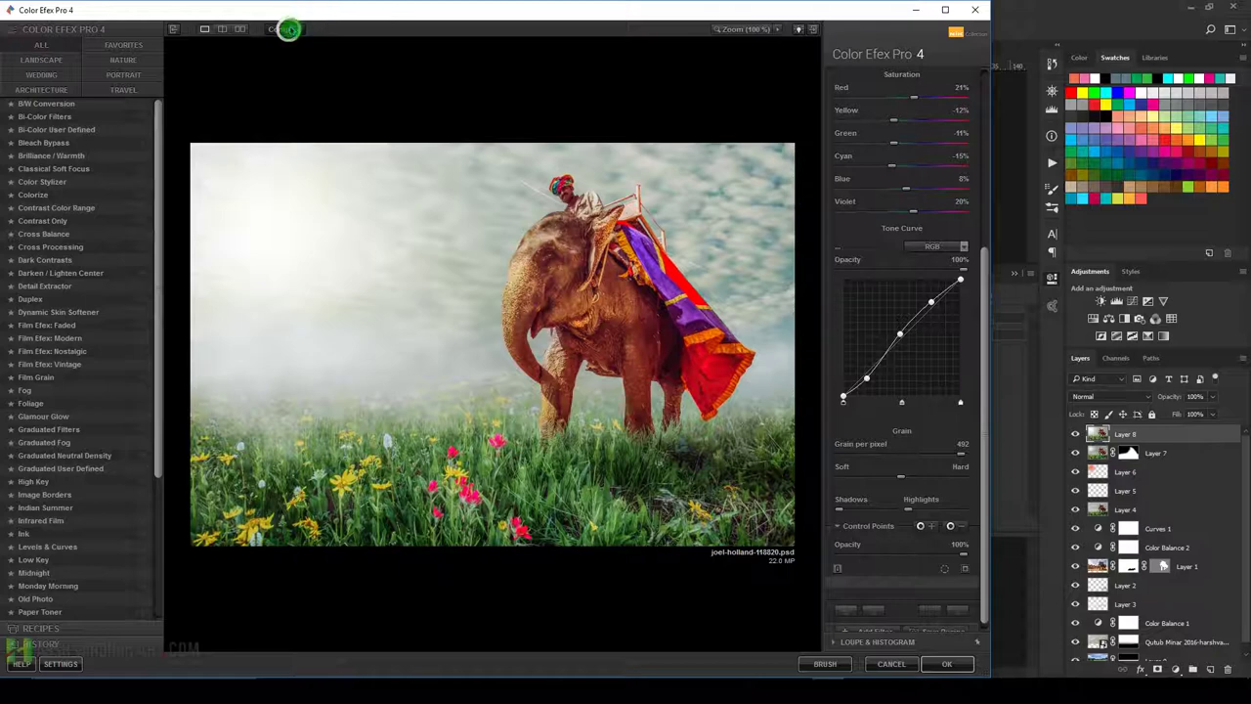
left_click(293, 30)
left_click(315, 36)
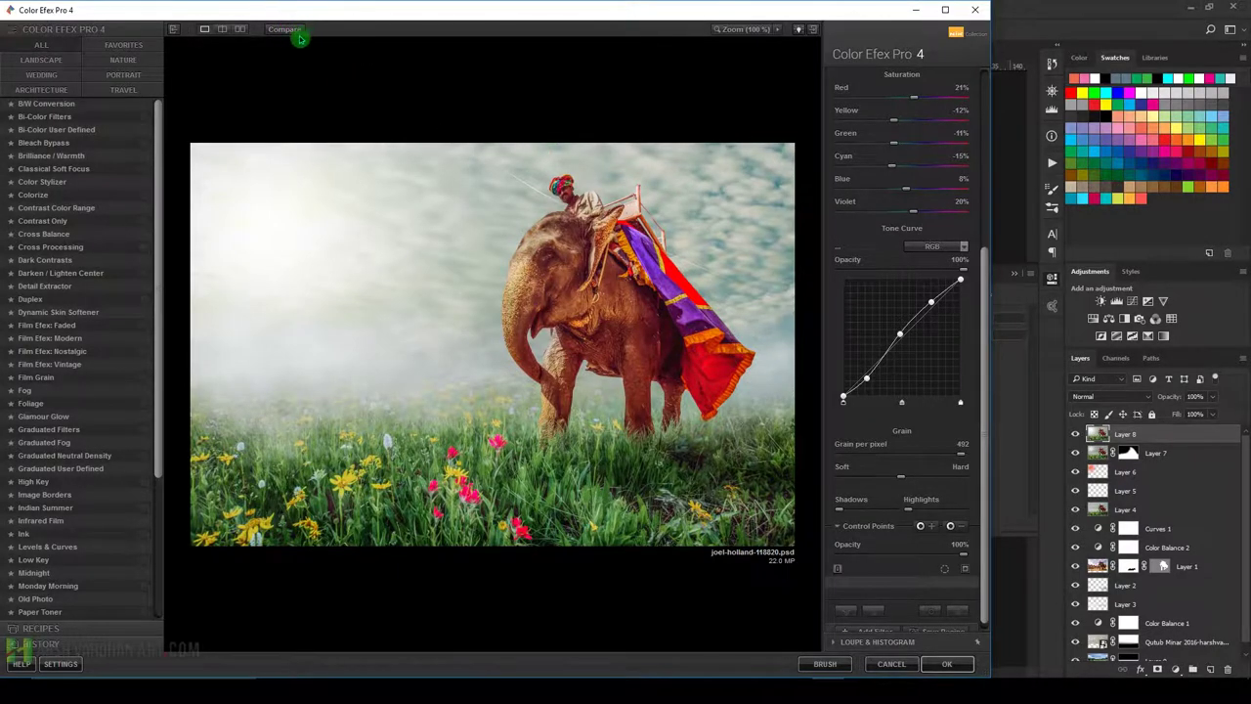
left_click(291, 30)
Check the trunk at 100% against the original, then apply Film Efex: Modern to Photoshop.
left_click(285, 31)
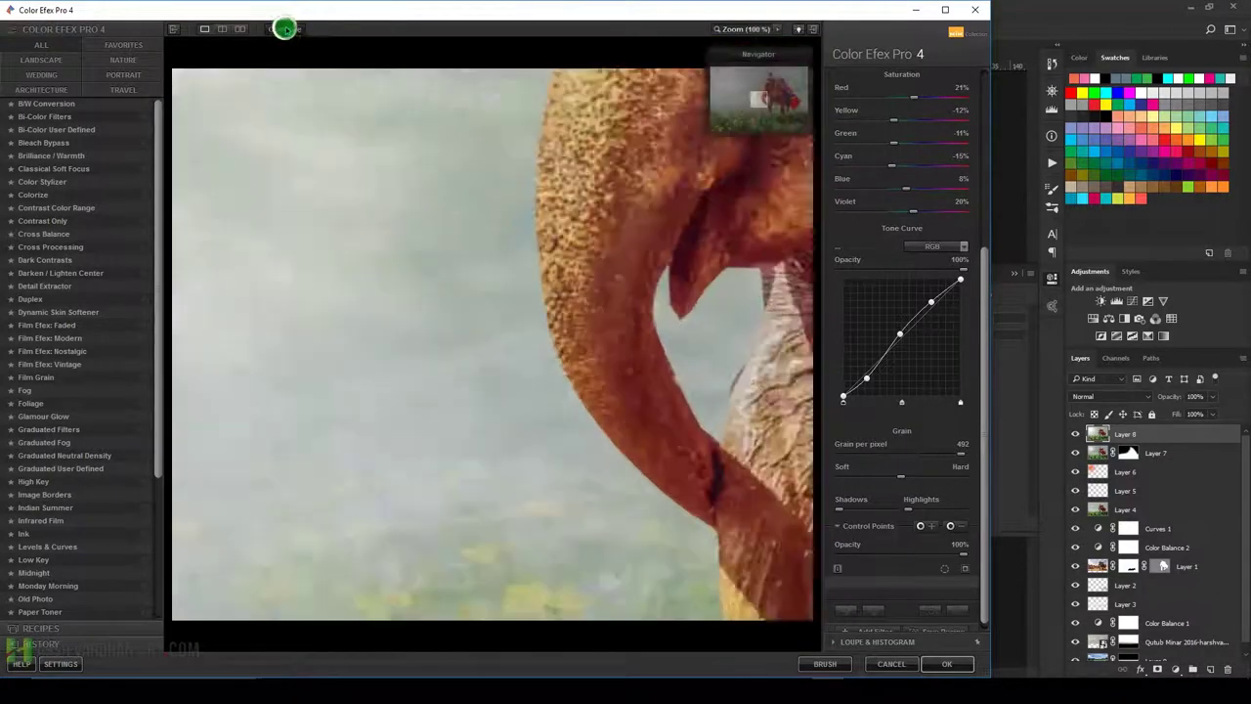
left_click(288, 30)
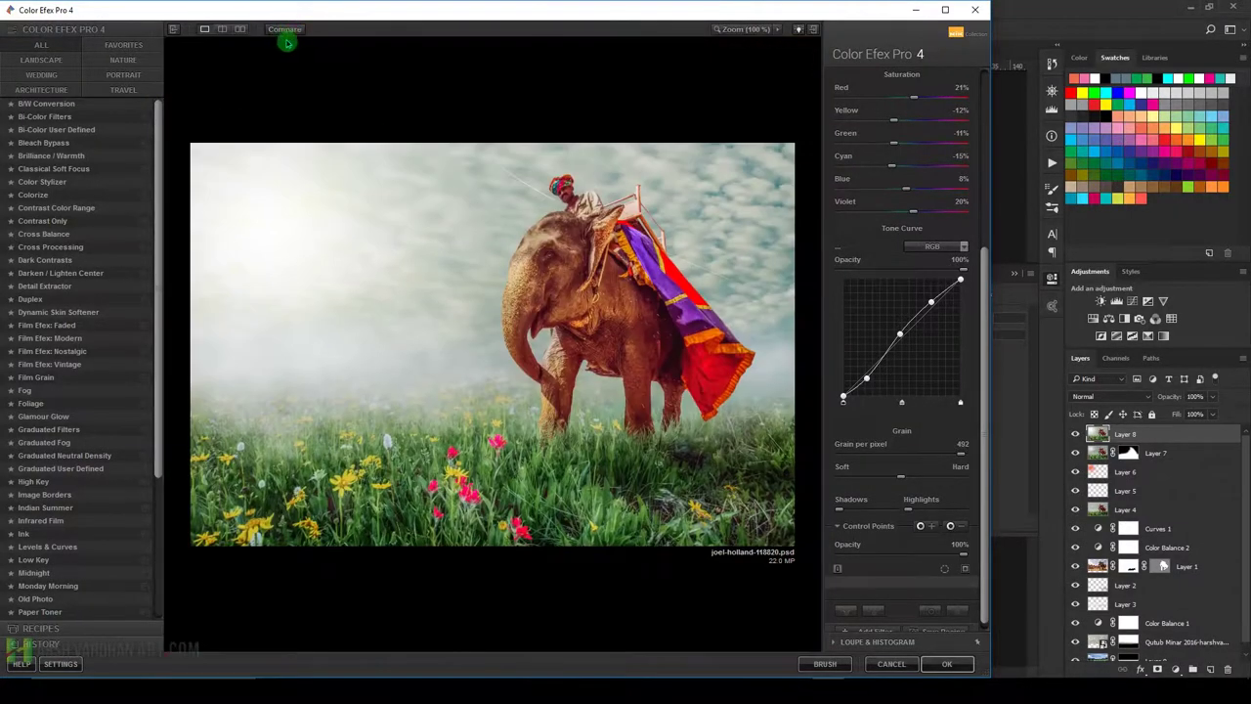
left_click(284, 35)
left_click(286, 31)
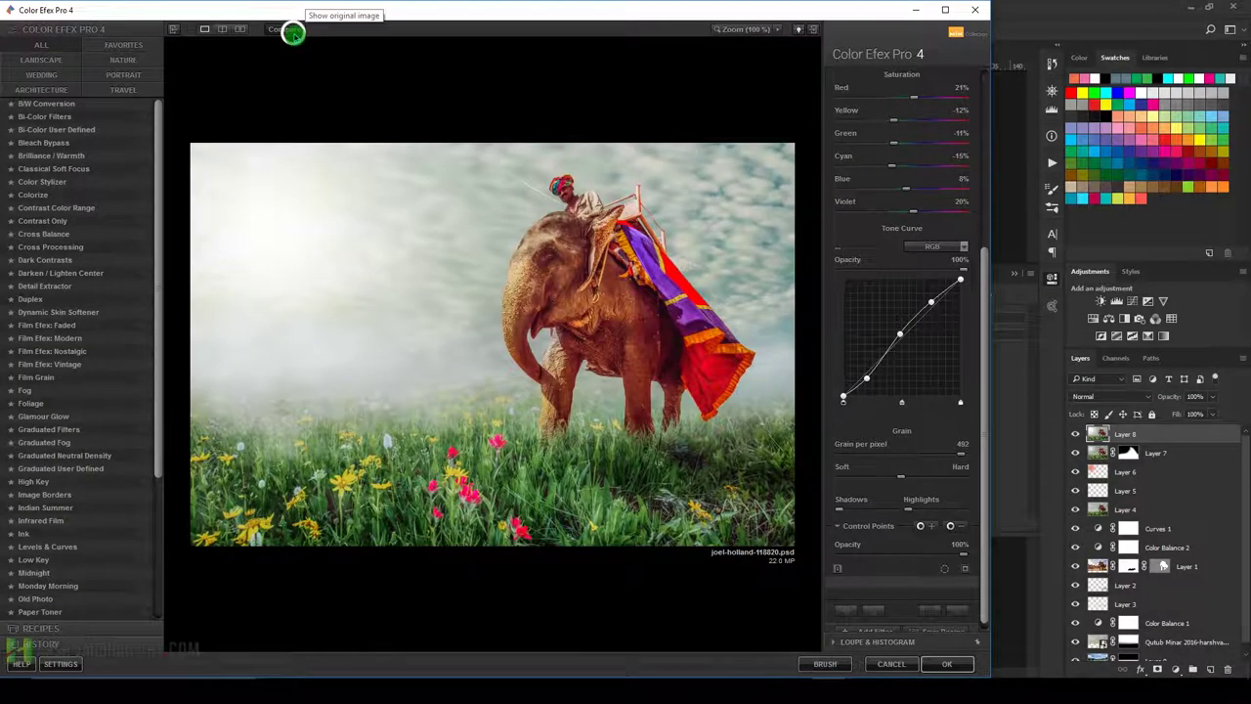
left_click(293, 32)
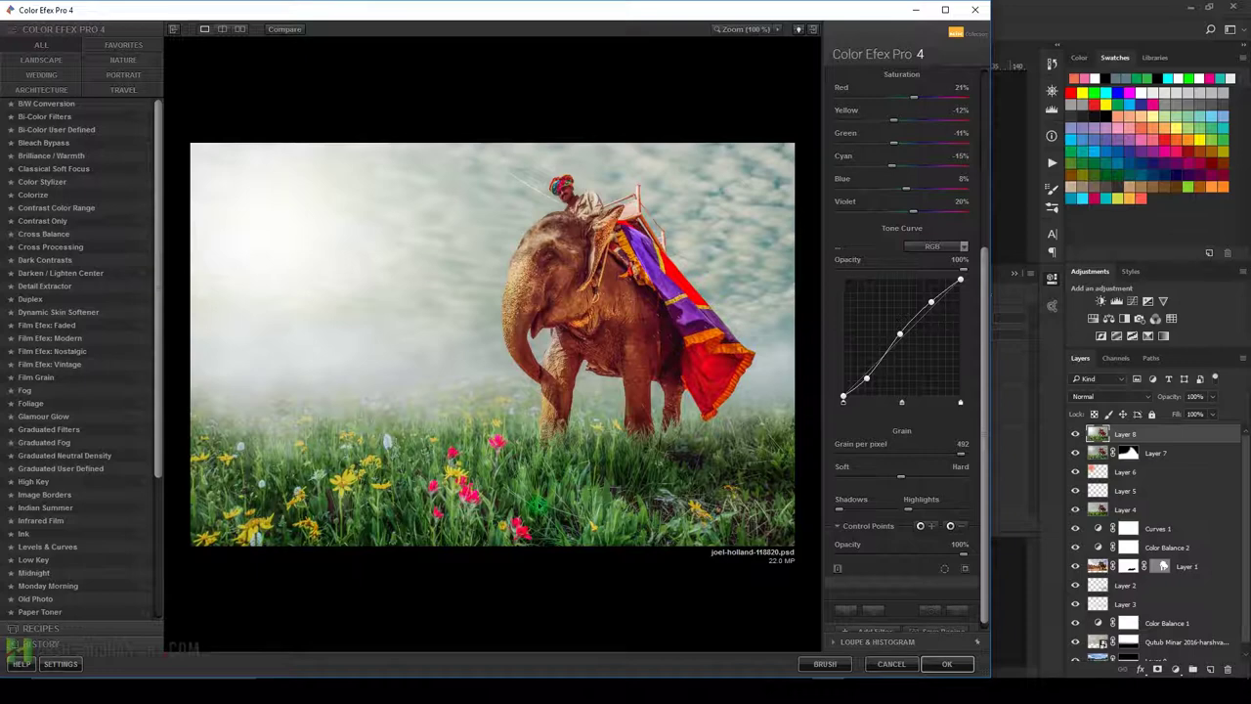
left_click(293, 30)
left_click(944, 10)
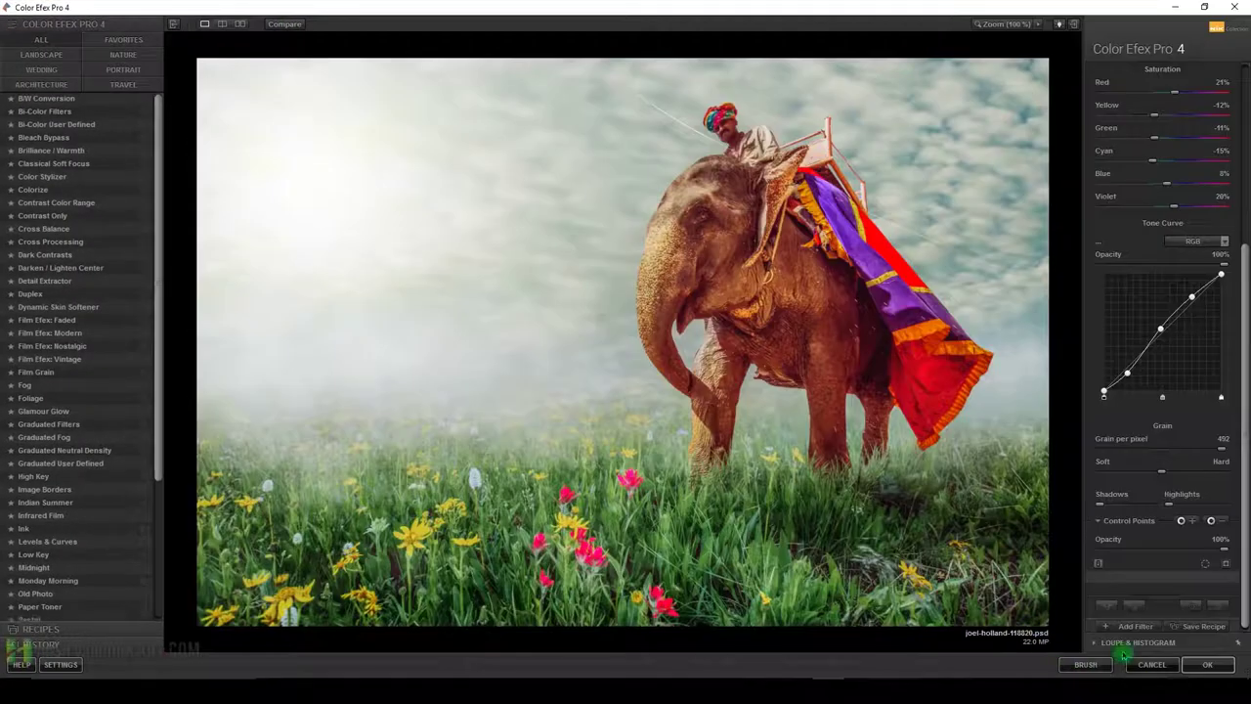
left_click(1208, 665)
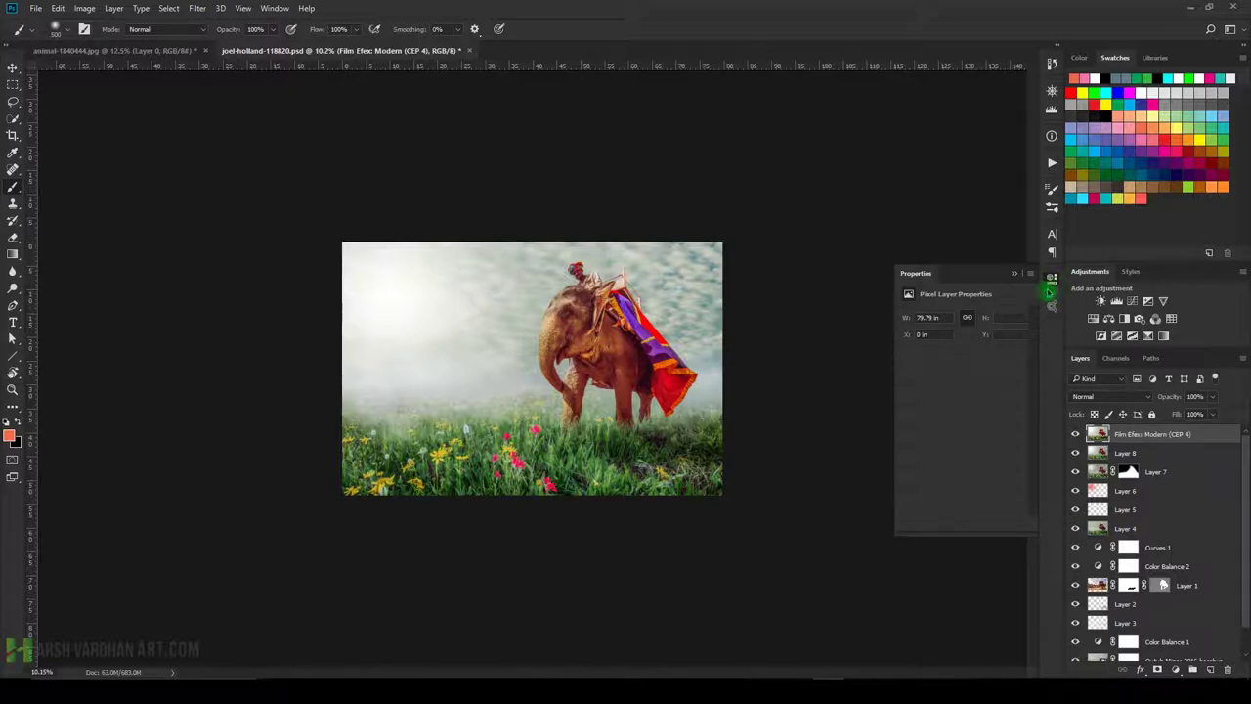
Close the Properties panel and review the graded elephant full screen on black, fit to screen.
left_click(1052, 280)
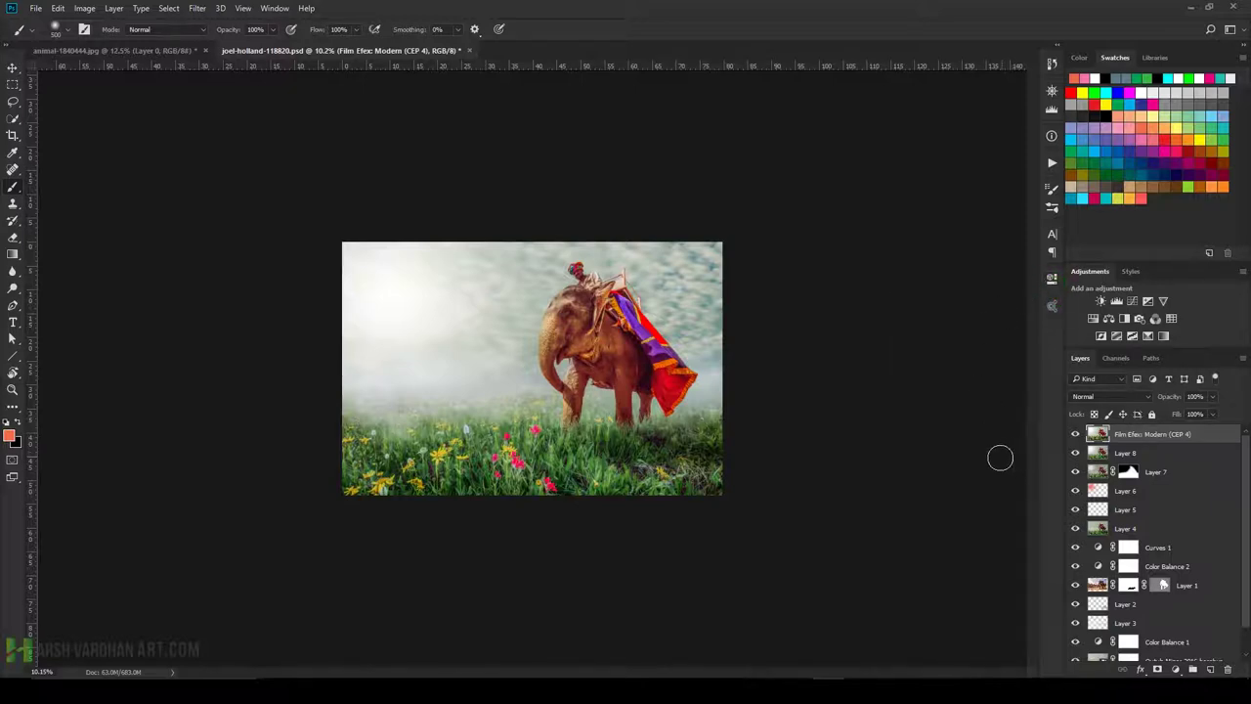
key("f")
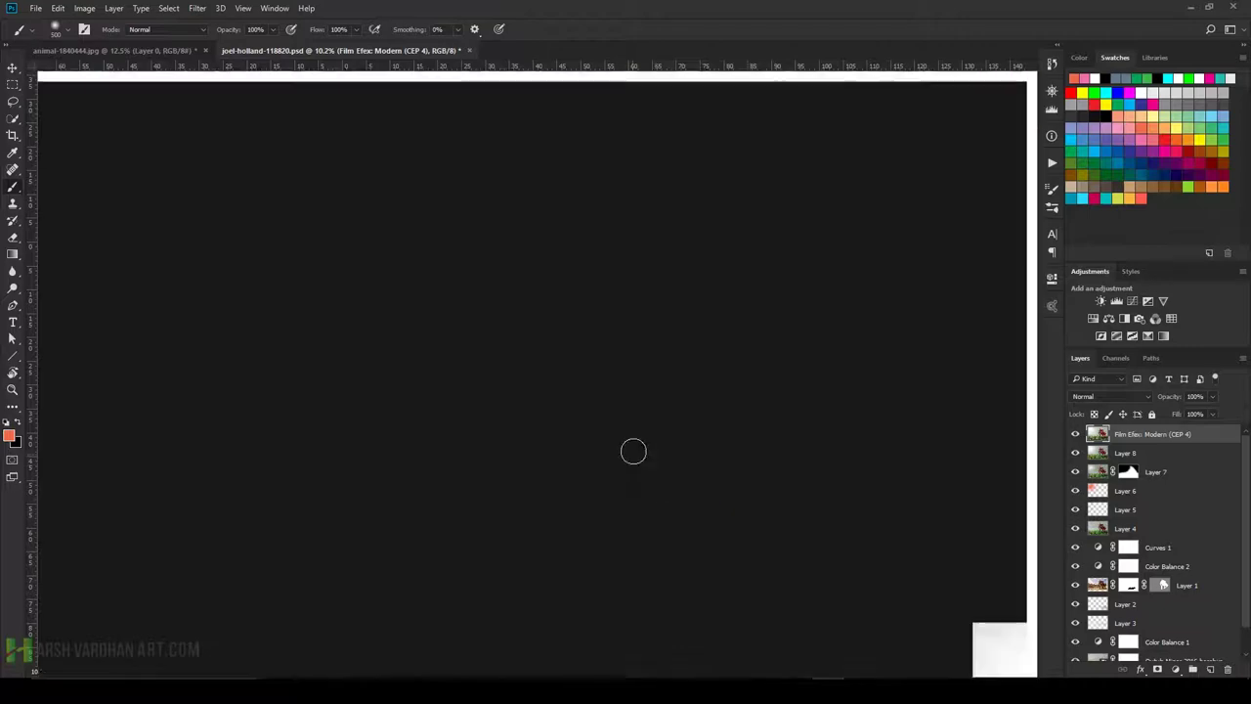
key("f")
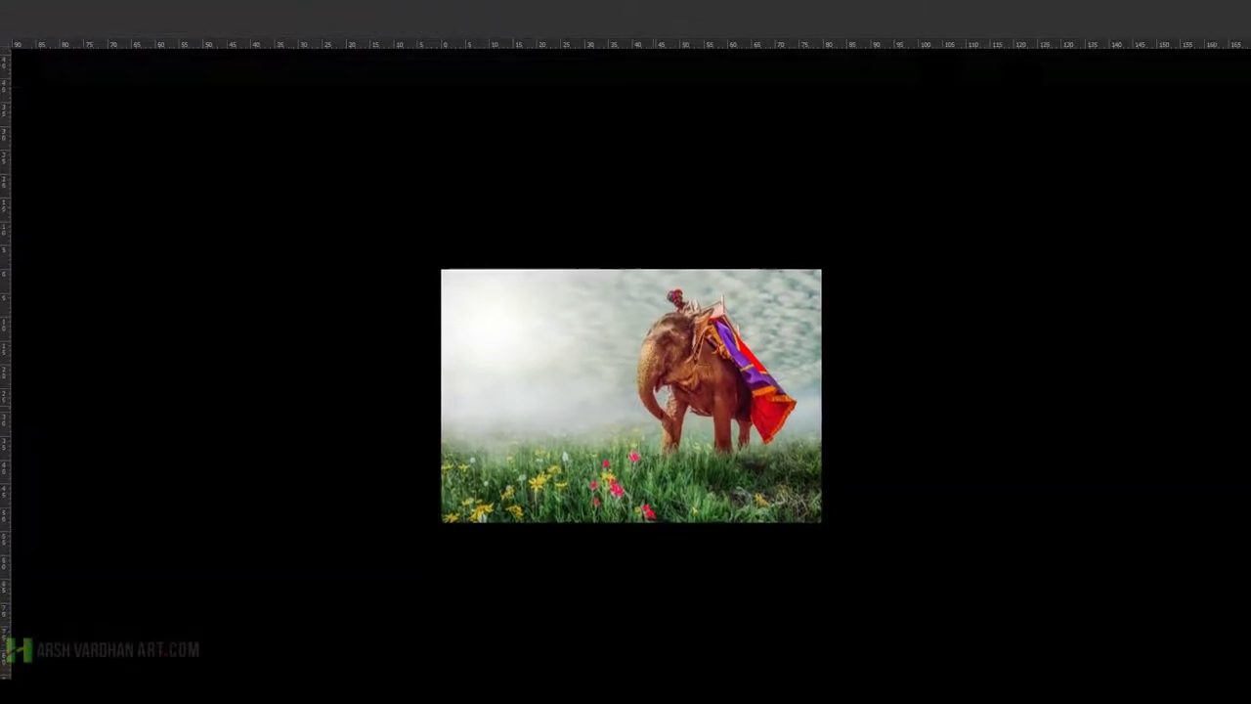
key("ctrl+0")
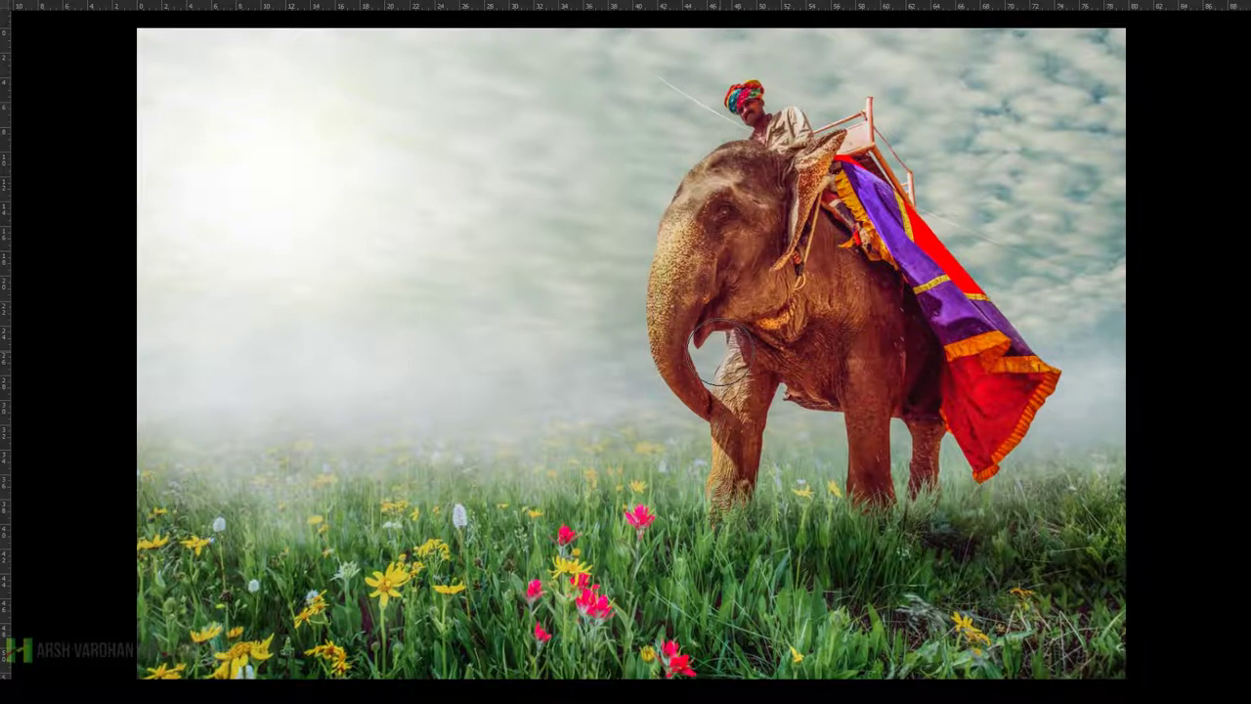
key("f")
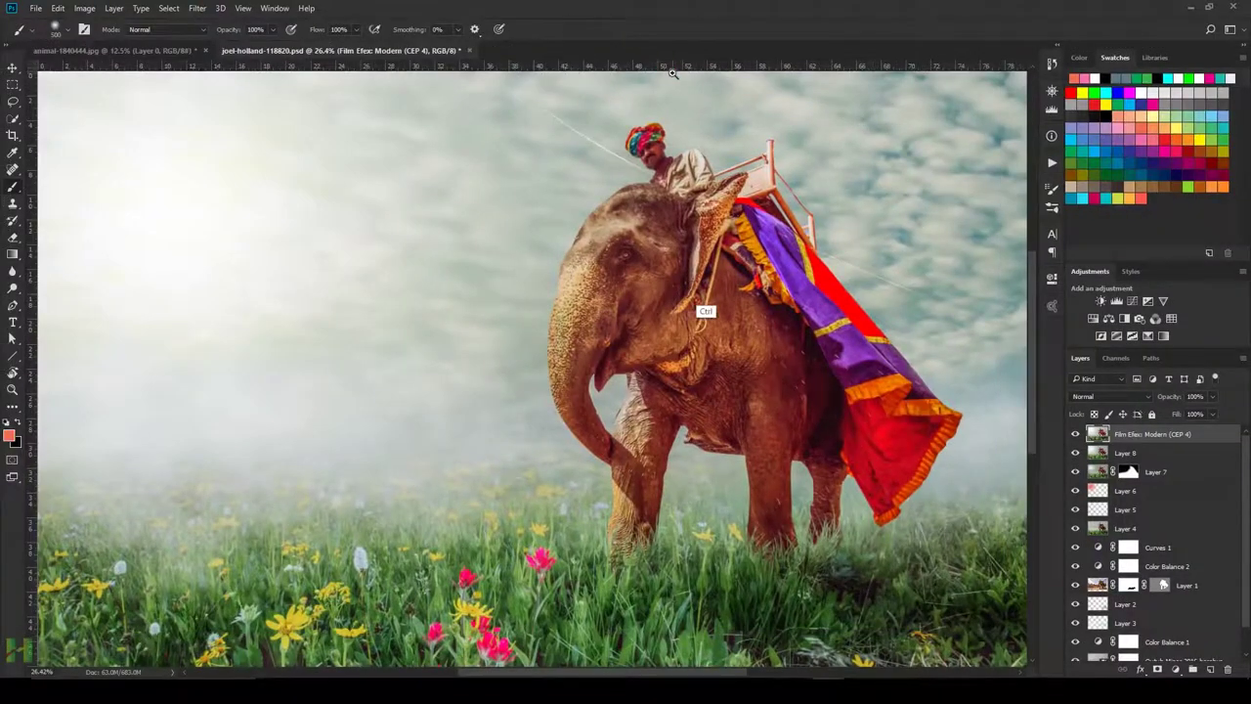
scroll(673, 73, "down", 3)
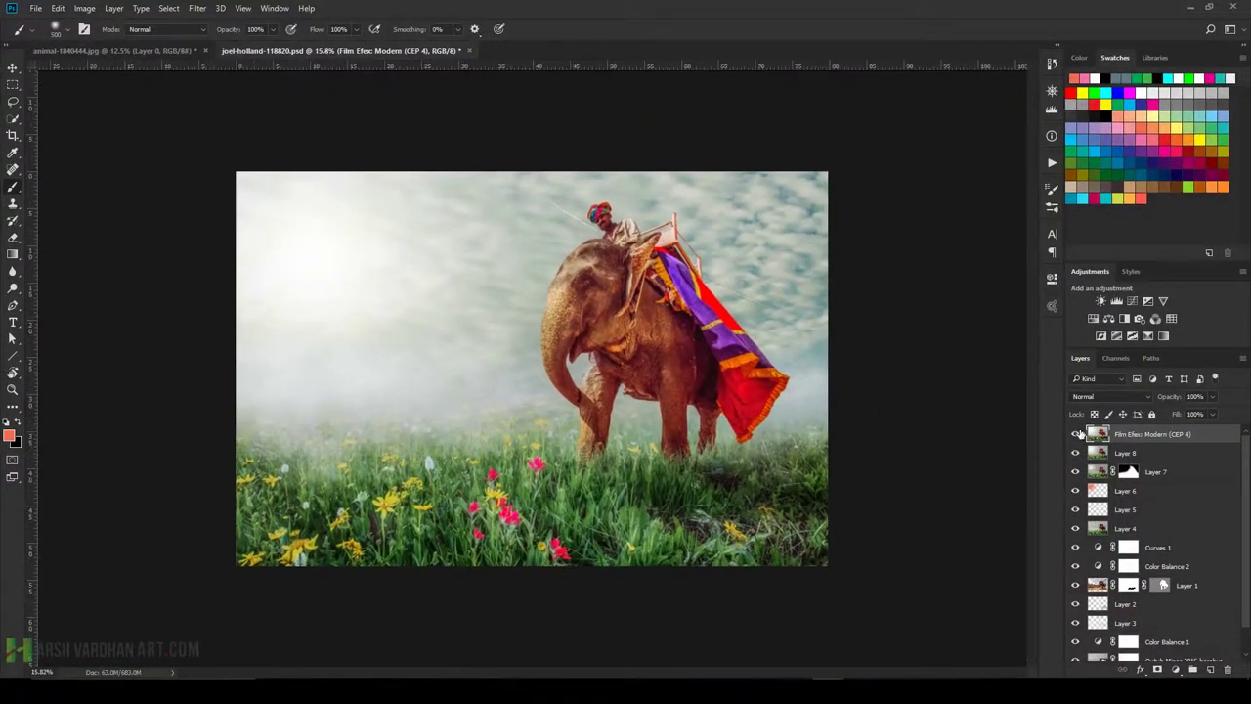
left_click(1076, 434)
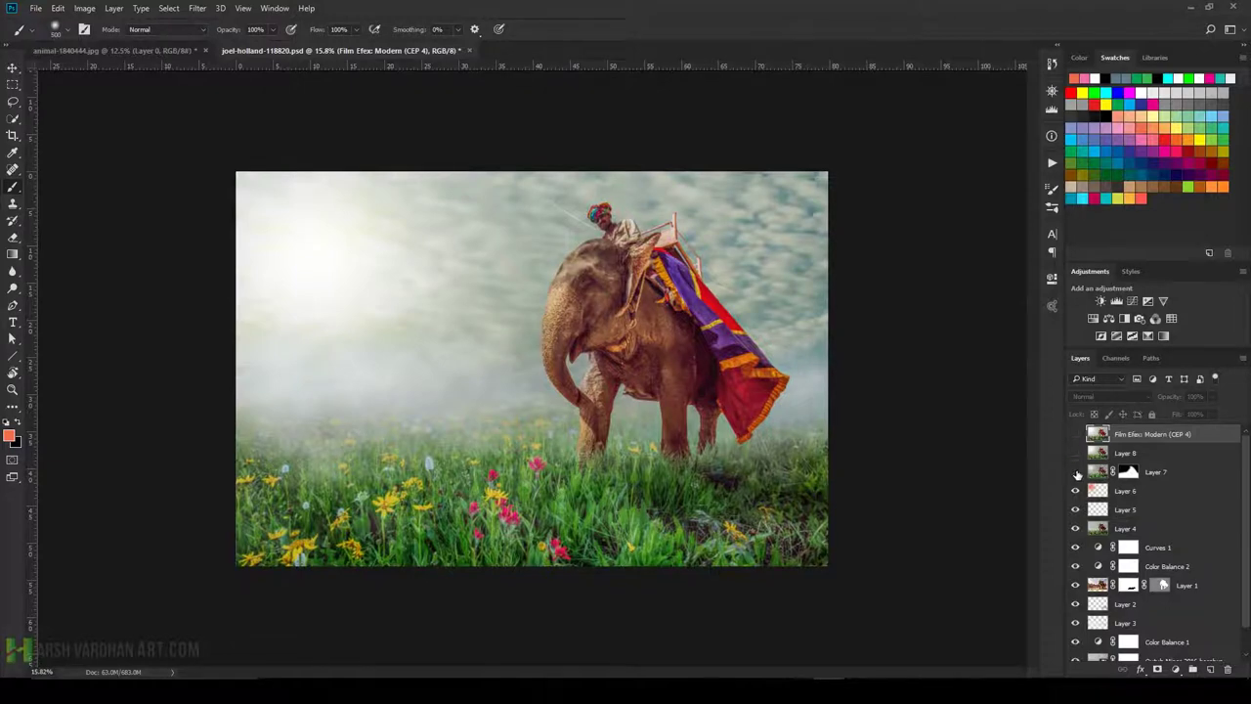
left_click(1076, 472)
left_click(1075, 491)
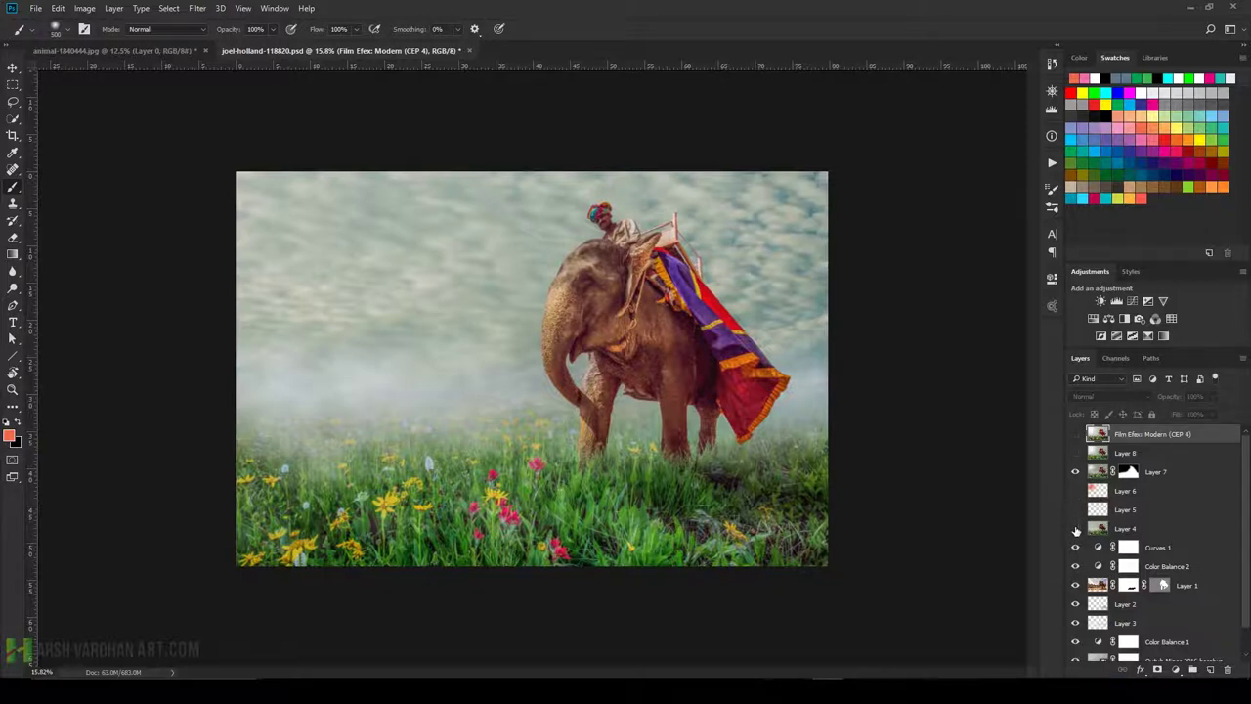
left_click(1075, 530)
left_click(1074, 472)
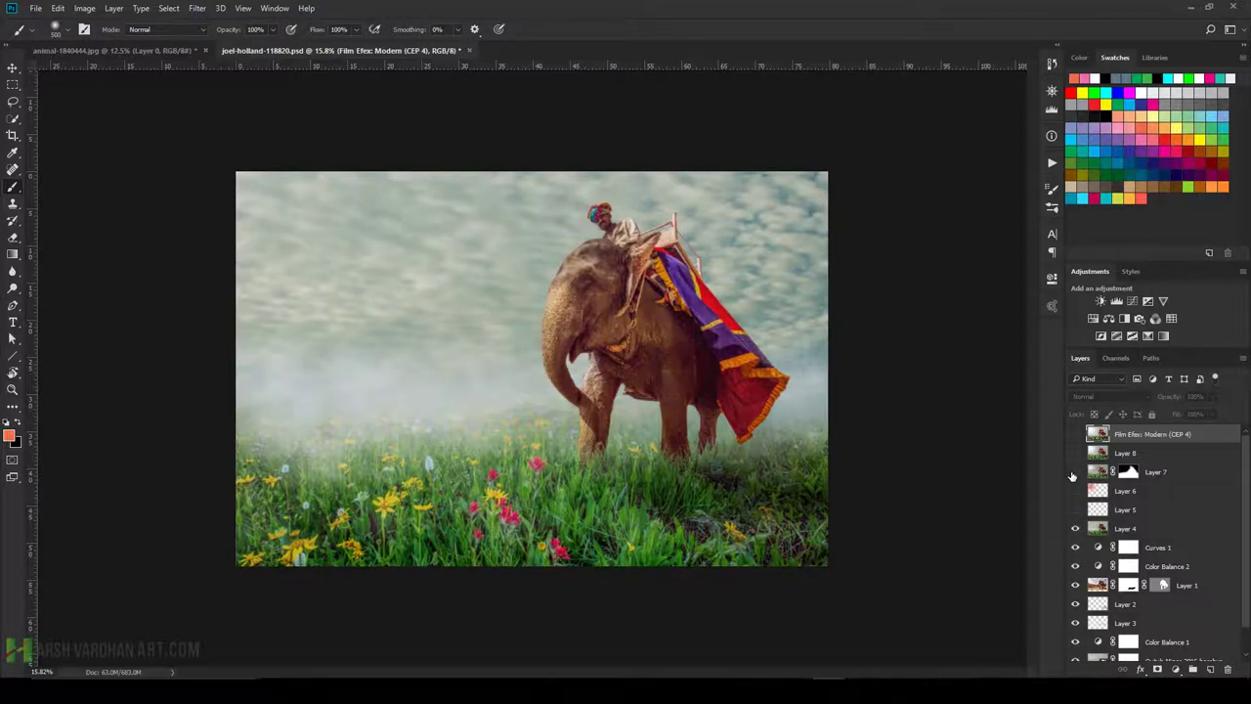
left_click(1075, 473)
left_click(1074, 509)
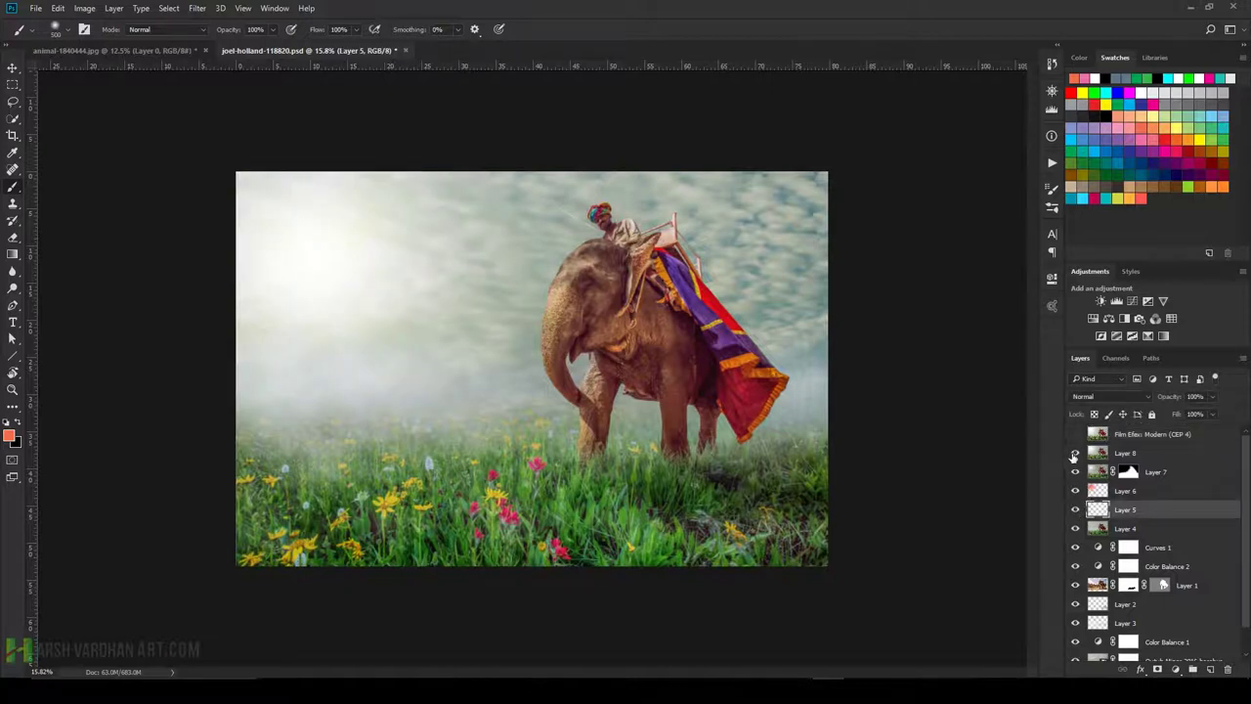
left_click(1094, 455)
left_click(1076, 454)
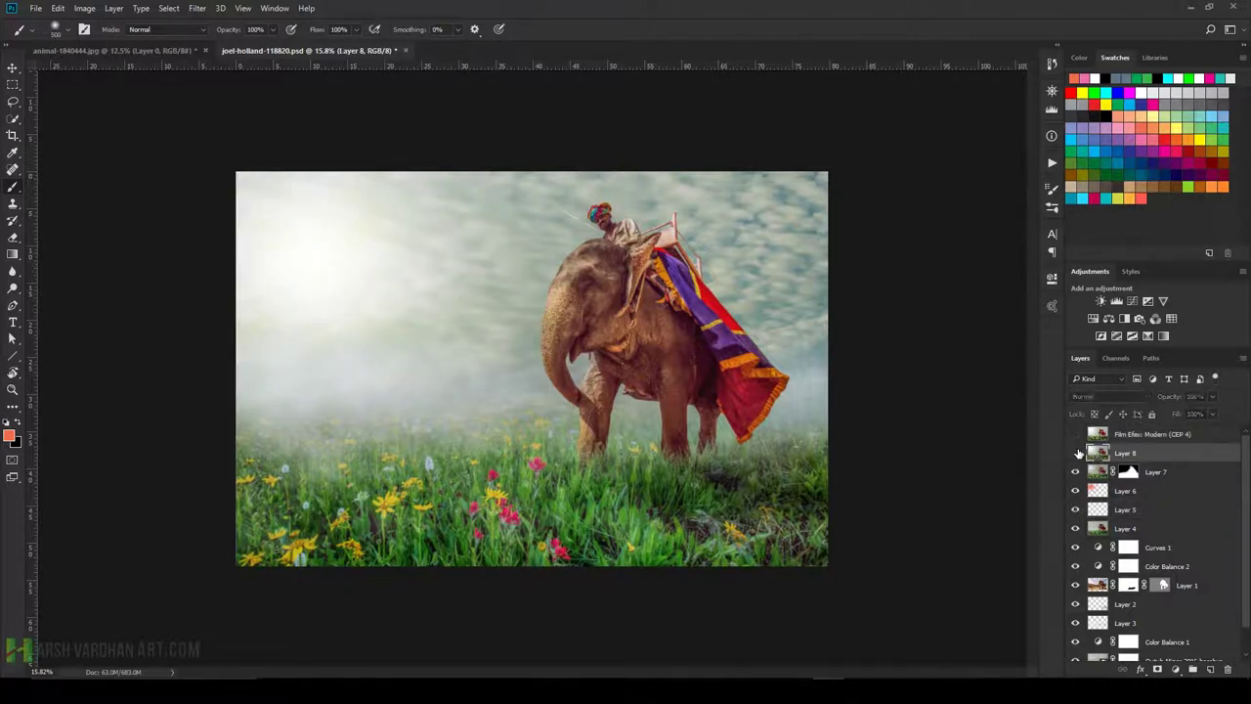
left_click(1075, 454)
left_click(1076, 454)
left_click(1076, 454)
left_click(1096, 434)
Spot-heal the stray rope line across the sky on both sides of the rider.
left_click_drag(579, 201, 812, 364)
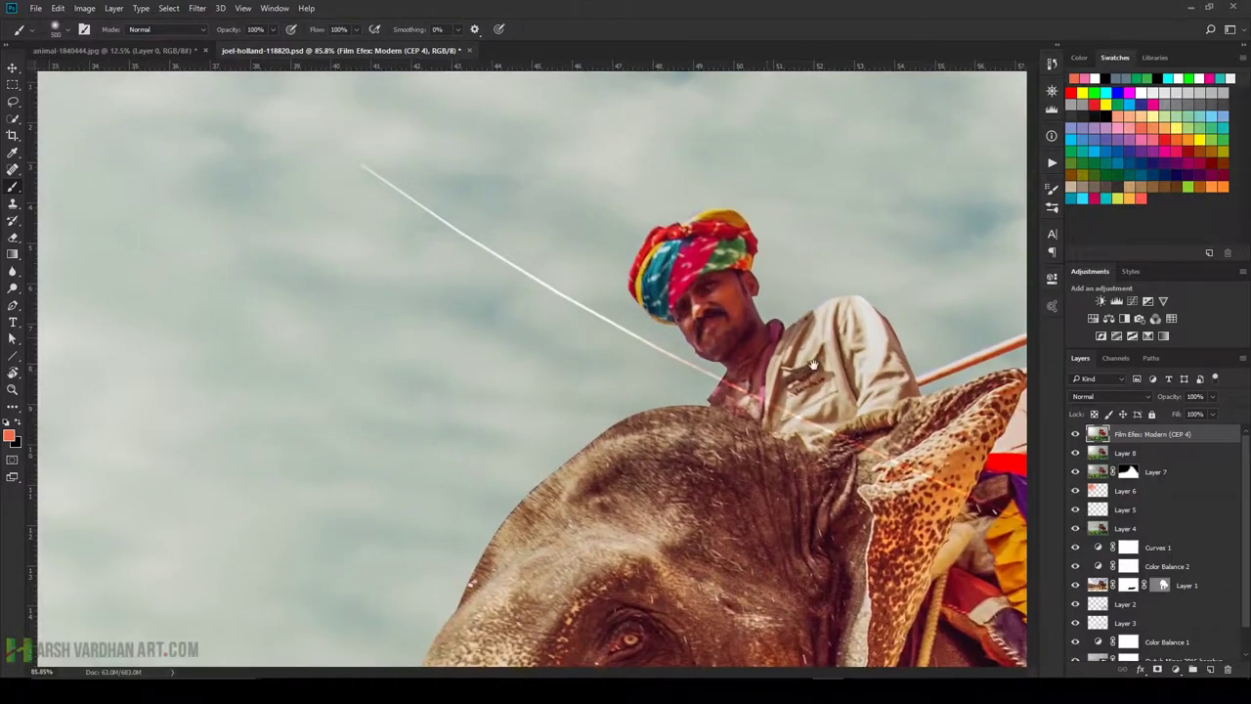
key("ctrl+minus")
key("ctrl+minus")
key("ctrl+minus")
key("j")
left_click_drag(481, 242, 846, 430)
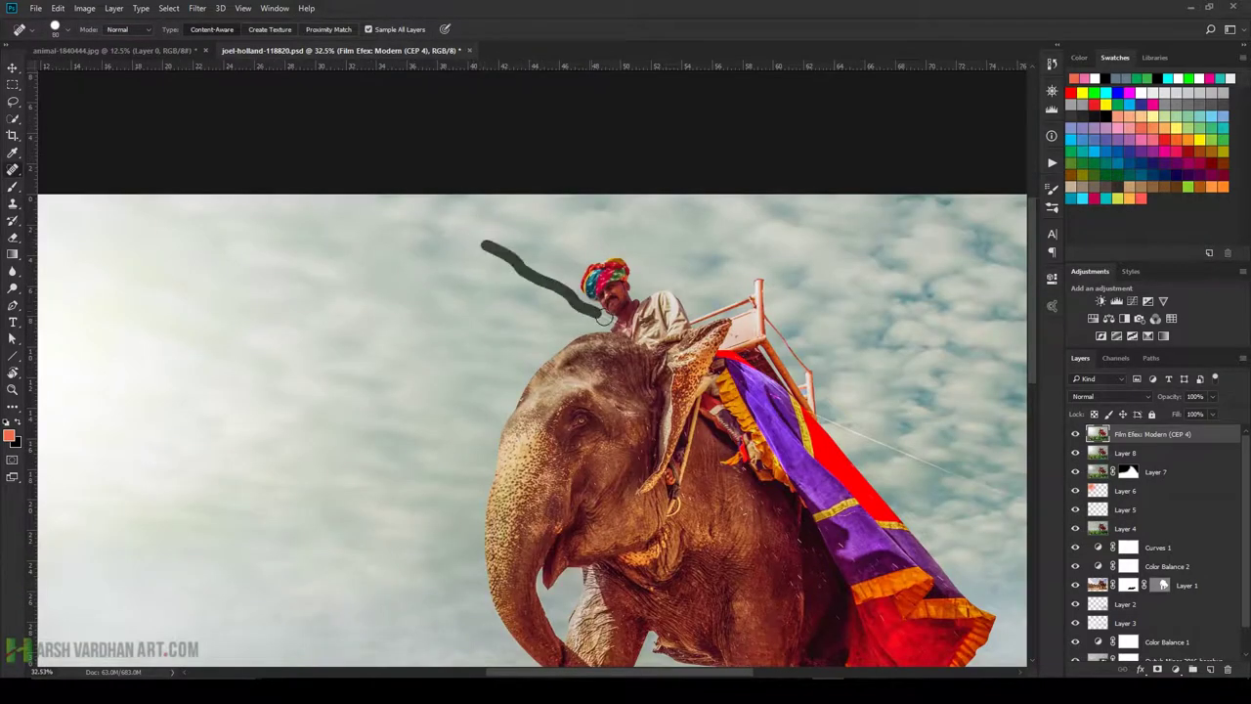
left_click_drag(883, 341, 740, 261)
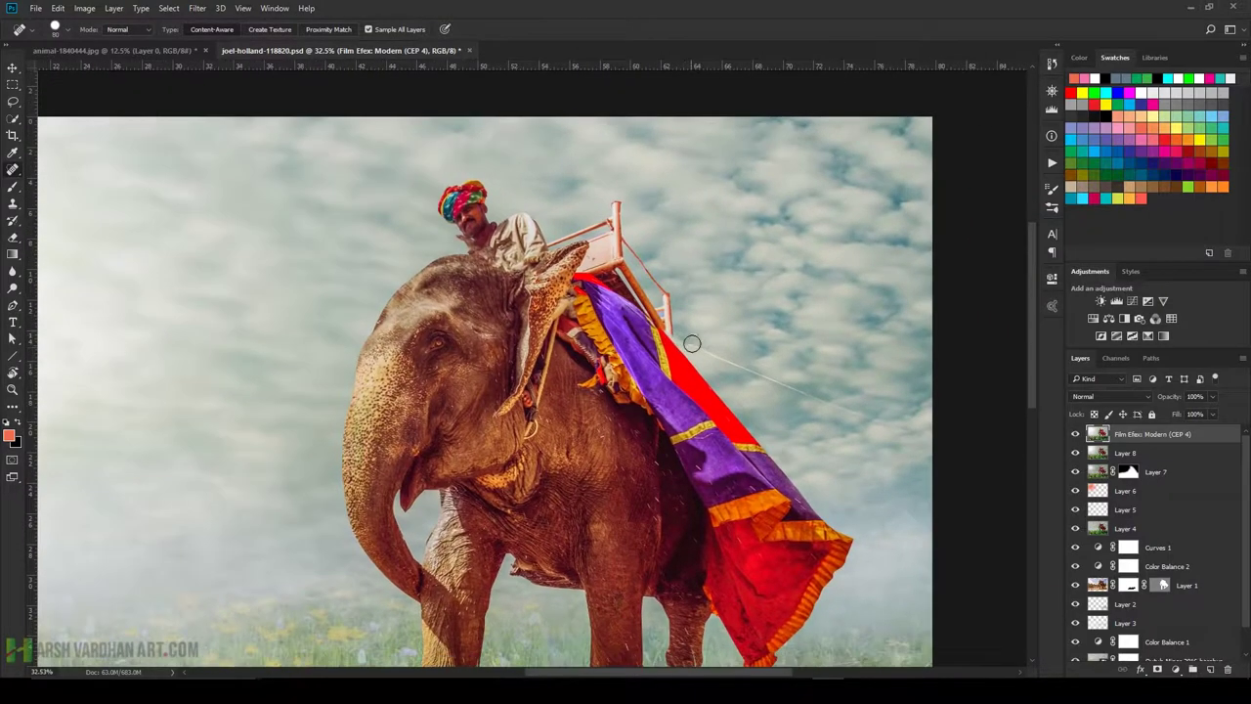
left_click_drag(696, 347, 935, 448)
View the finished image full screen on black, enlarged to fill the screen.
scroll(783, 352, "down", 2)
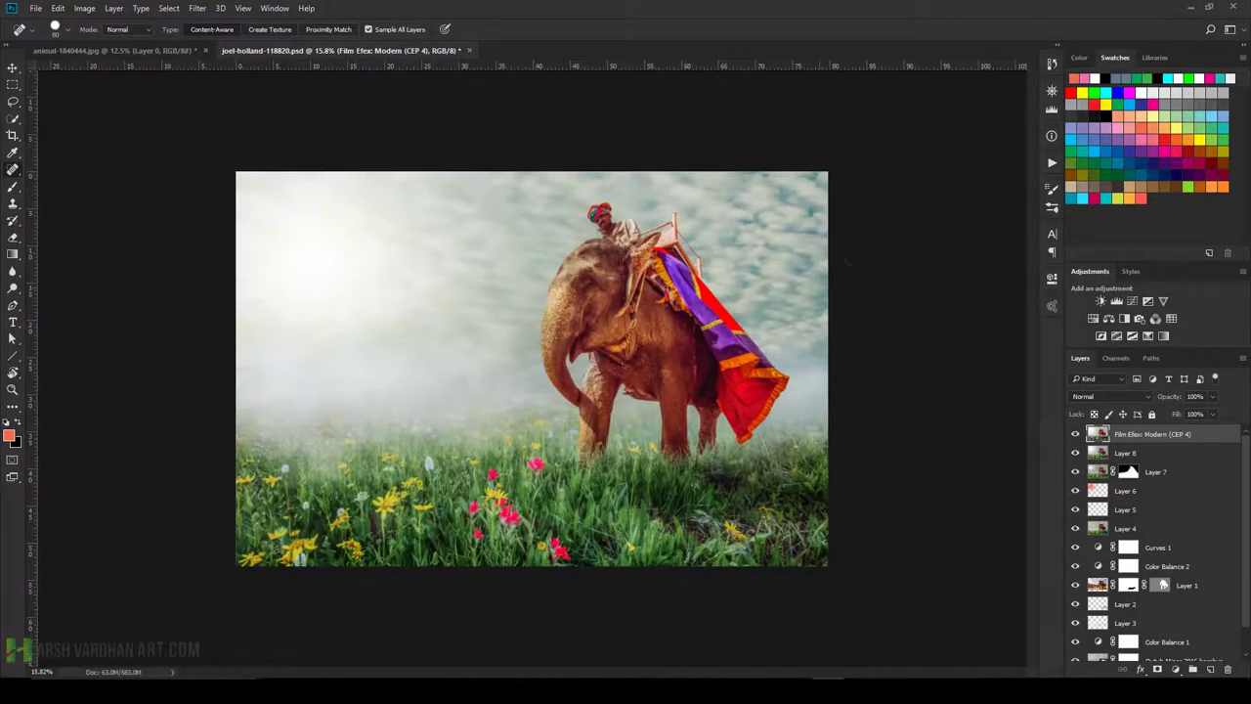
key("f")
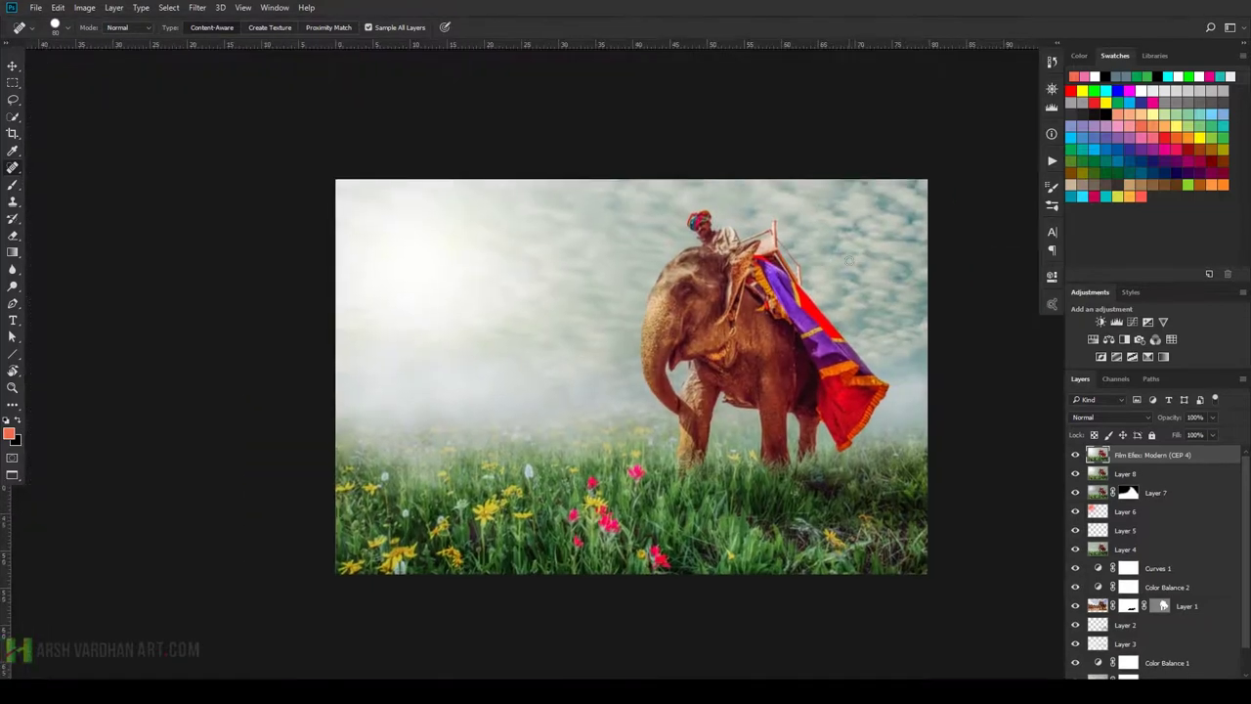
key("f")
key("ctrl+plus")
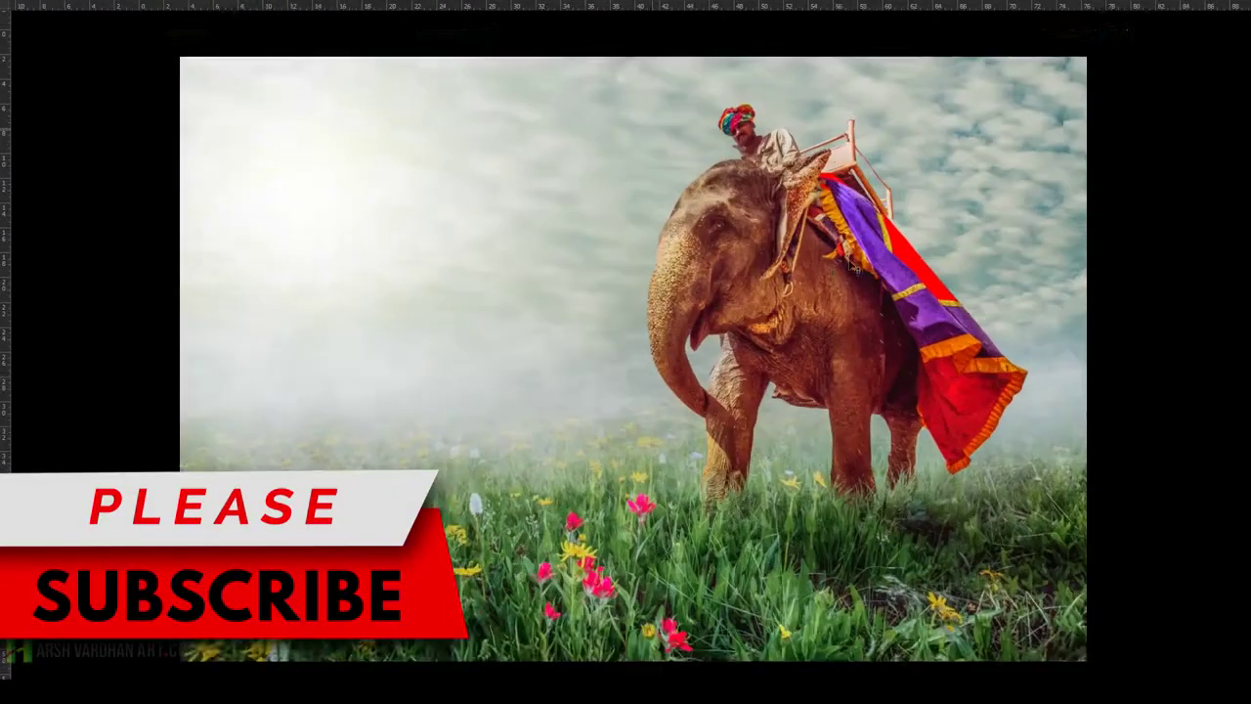